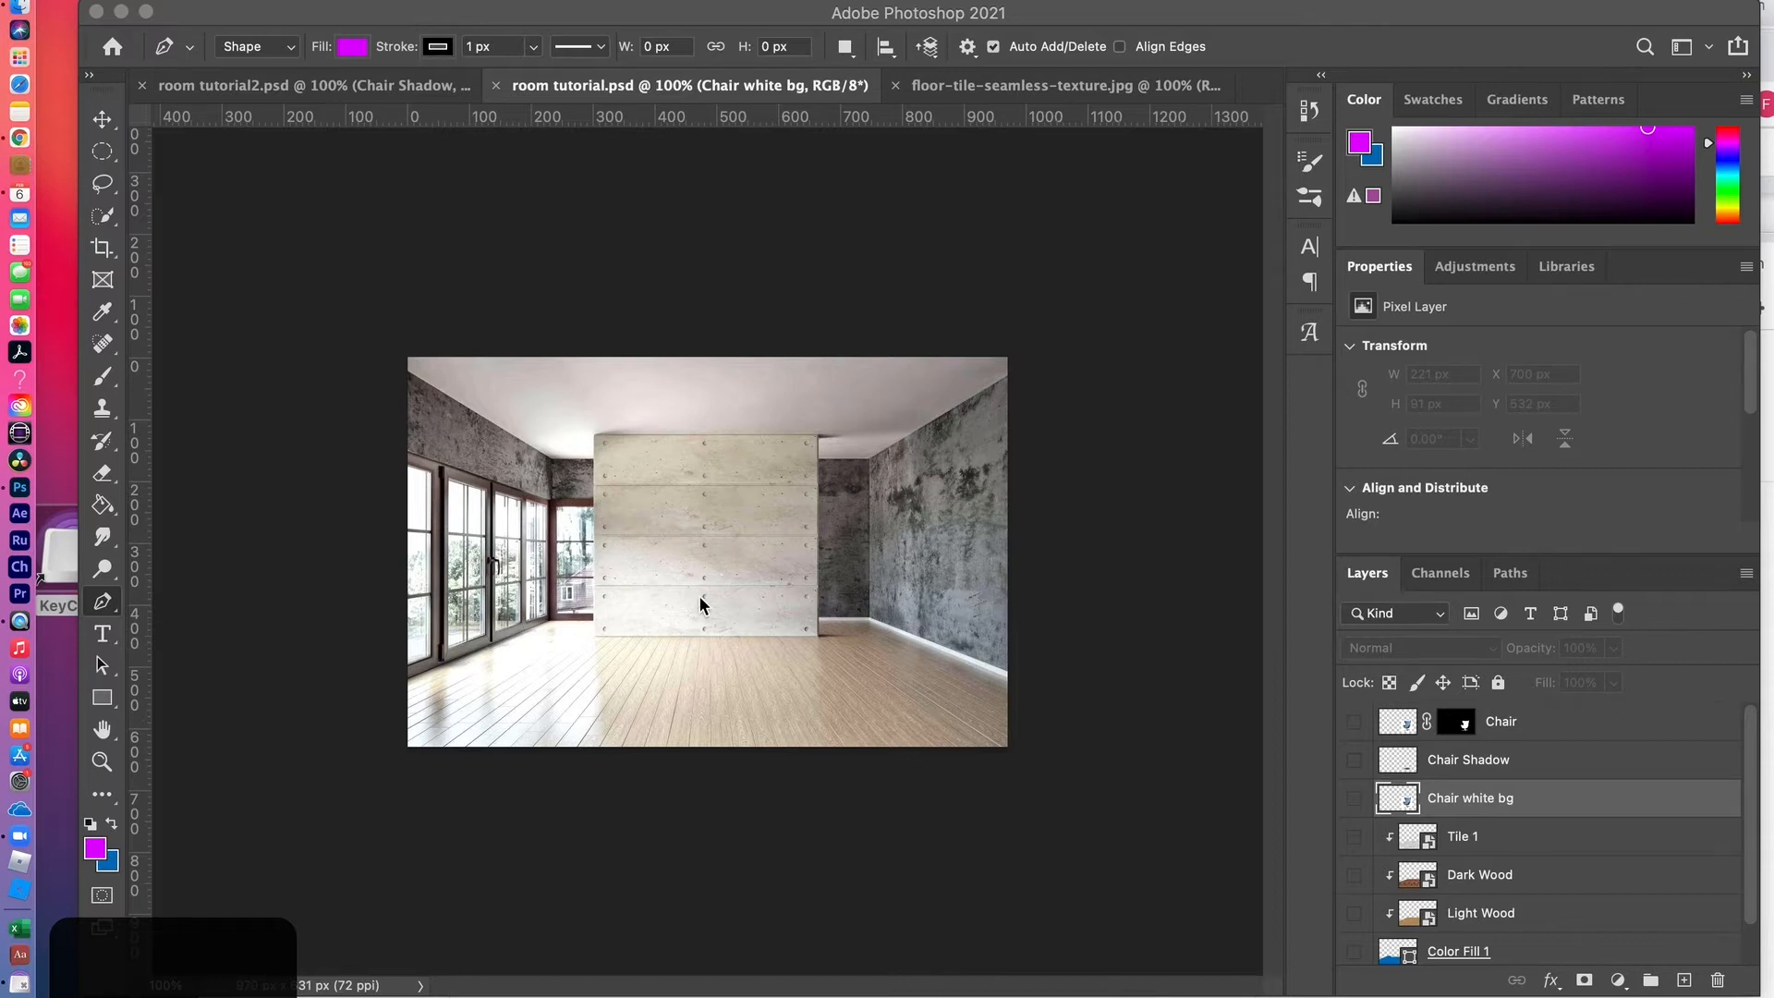
# Step: Compare the finished design in room tutorial2.psd with the original empty room in room tutorial.psd
pyautogui.click(237, 90)
pyautogui.click(237, 86)
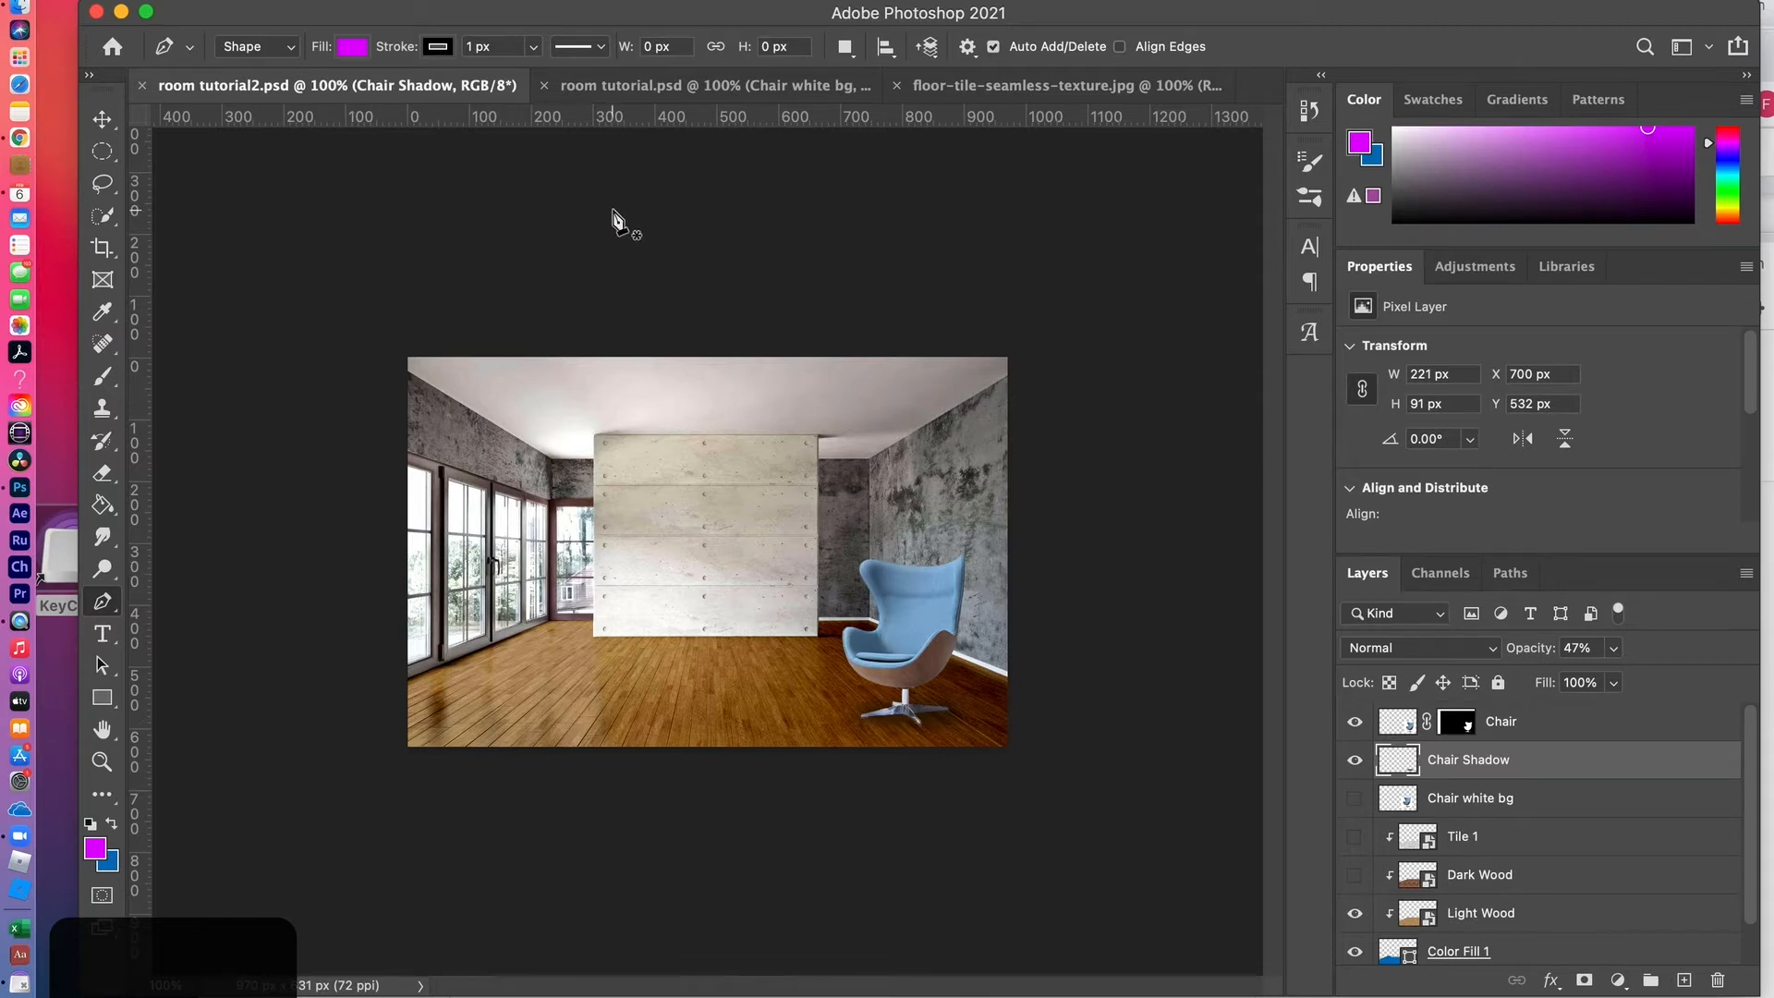
pyautogui.click(651, 89)
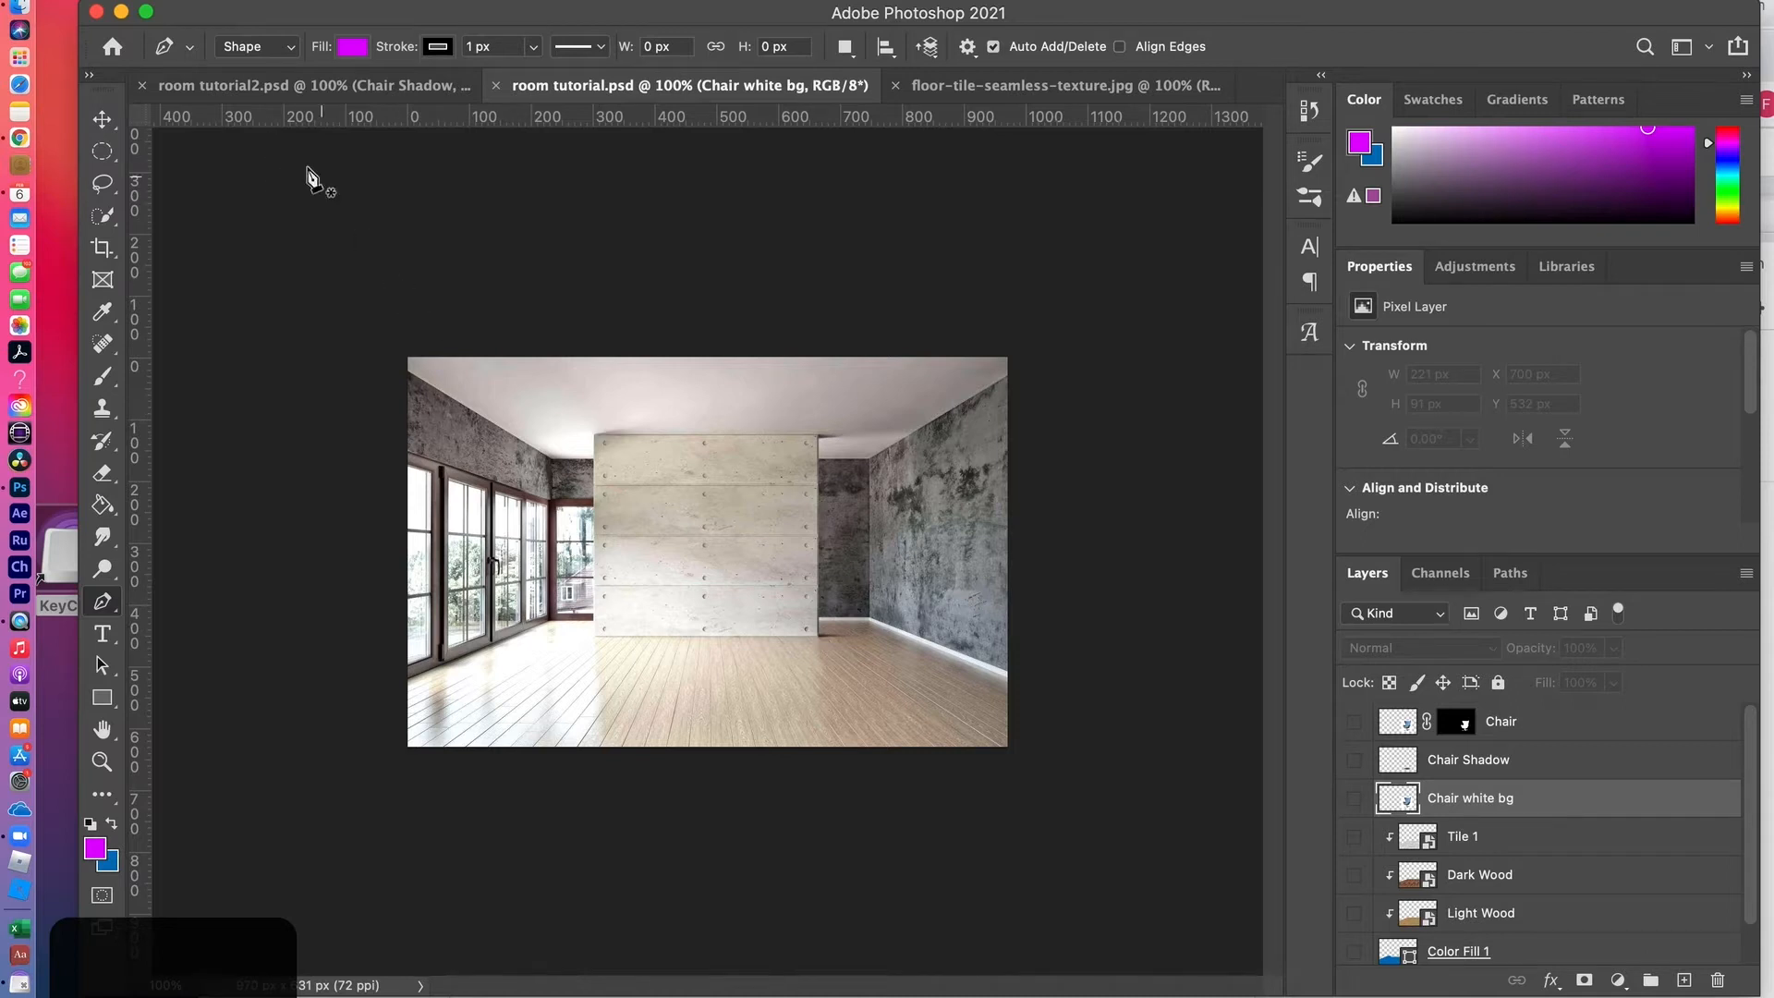
pyautogui.click(262, 89)
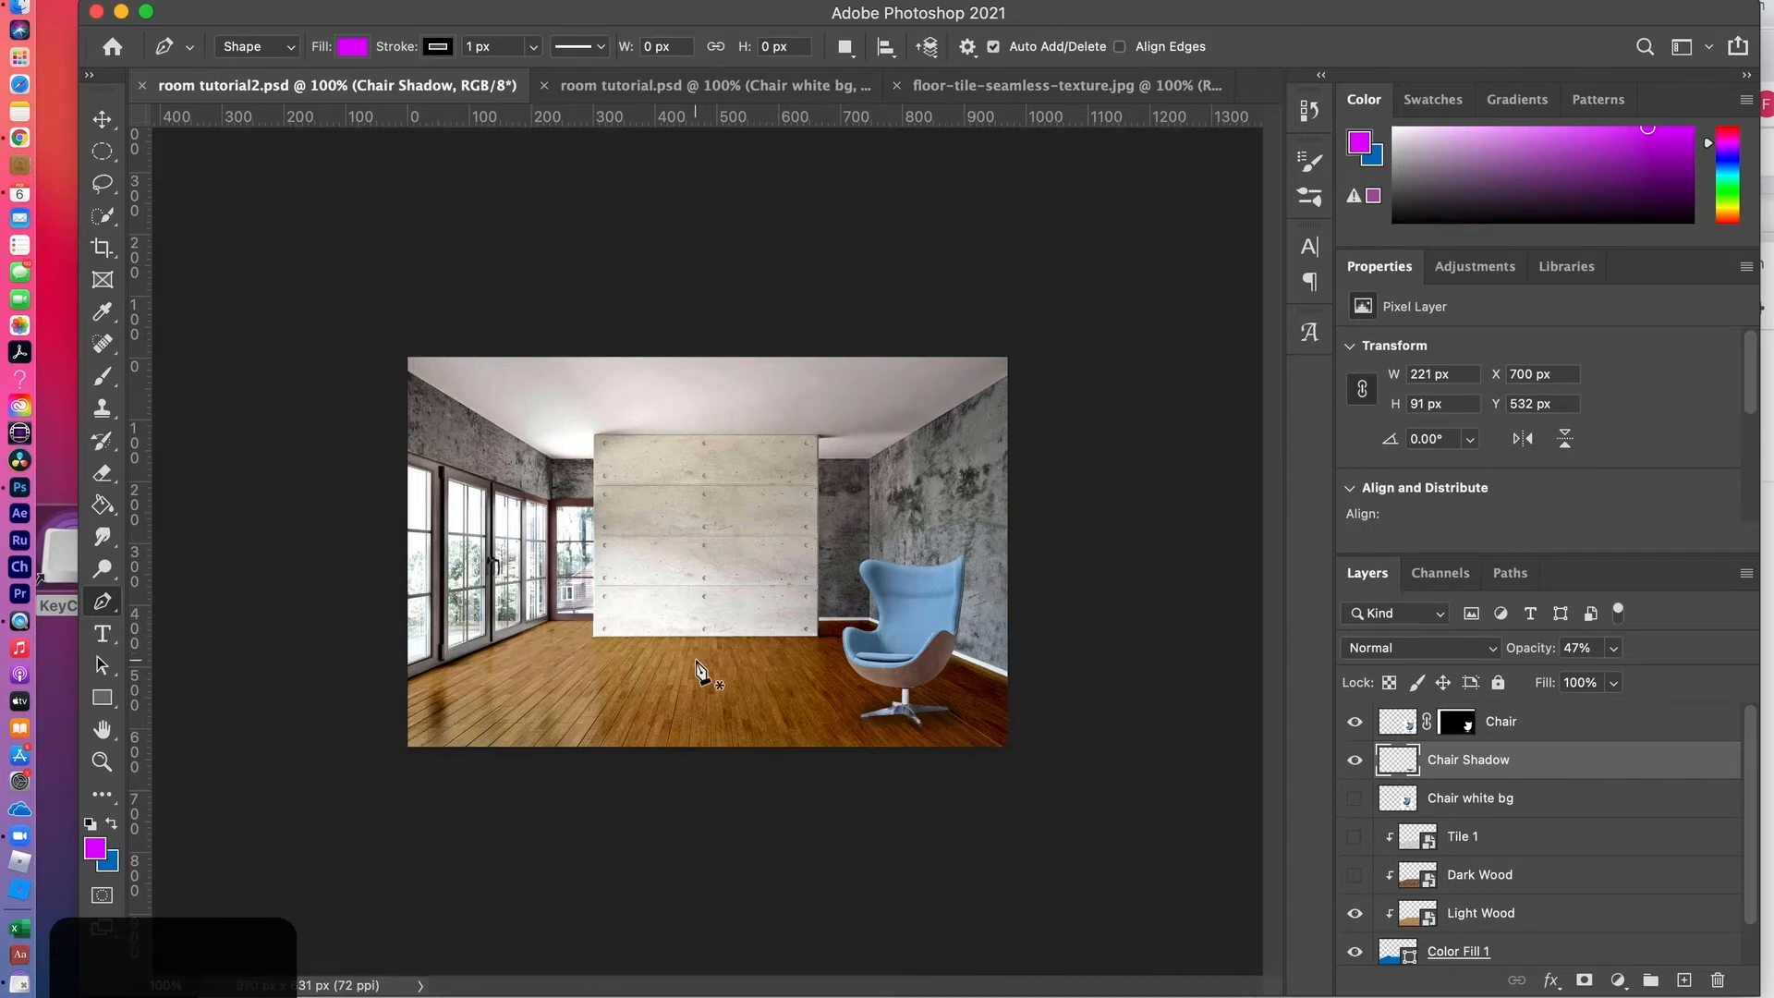
pyautogui.click(626, 90)
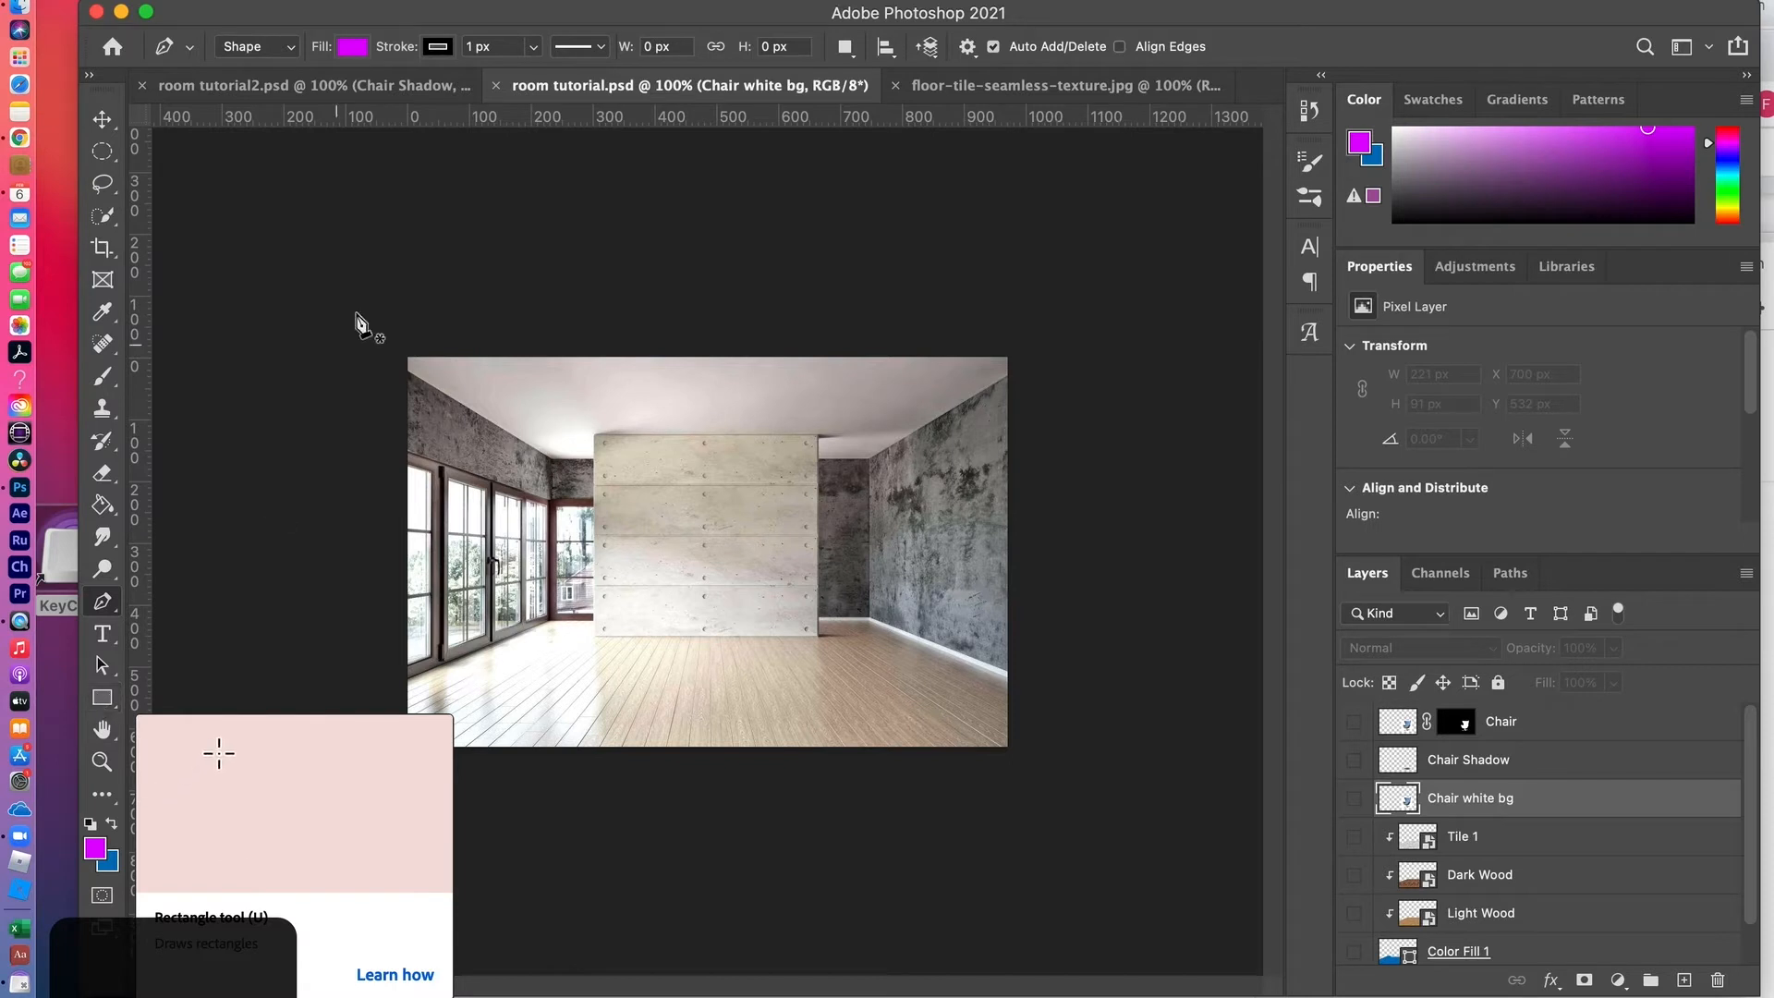
pyautogui.moveTo(468, 20); pyautogui.dragTo(665, 14)
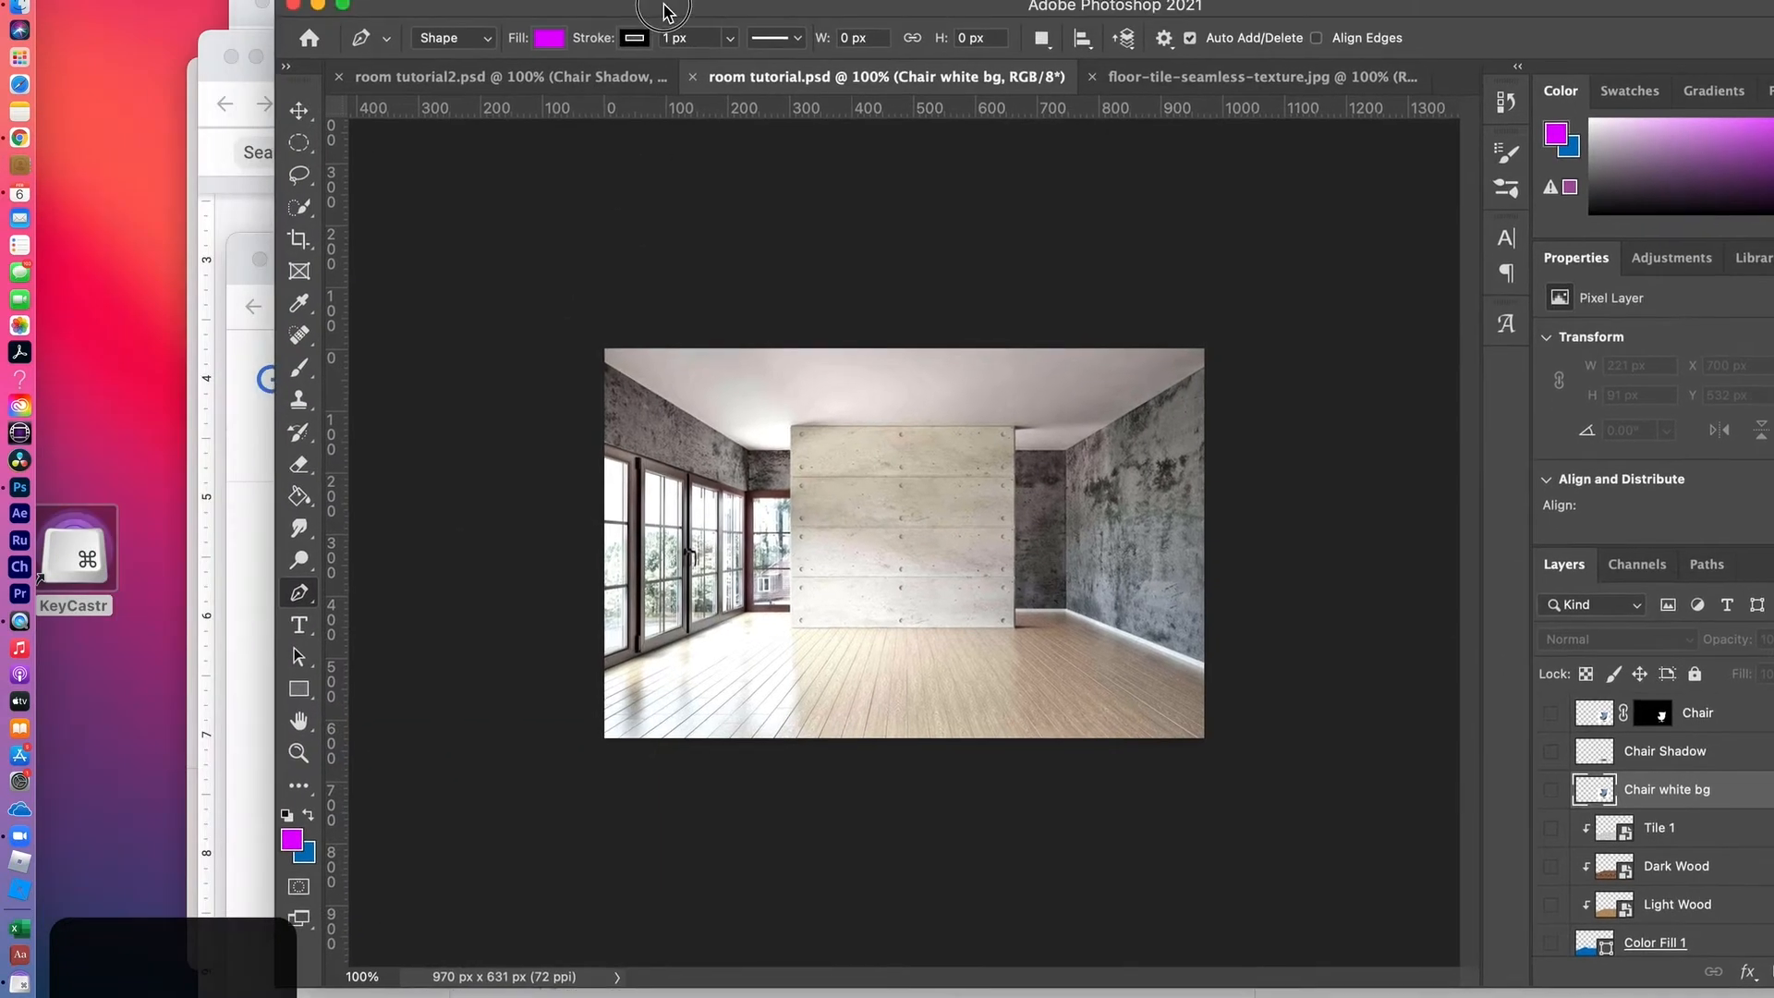
pyautogui.moveTo(297, 692)
pyautogui.mouseDown()
pyautogui.moveTo(332, 685)
pyautogui.moveTo(400, 836)
pyautogui.moveTo(298, 693)
pyautogui.mouseUp()
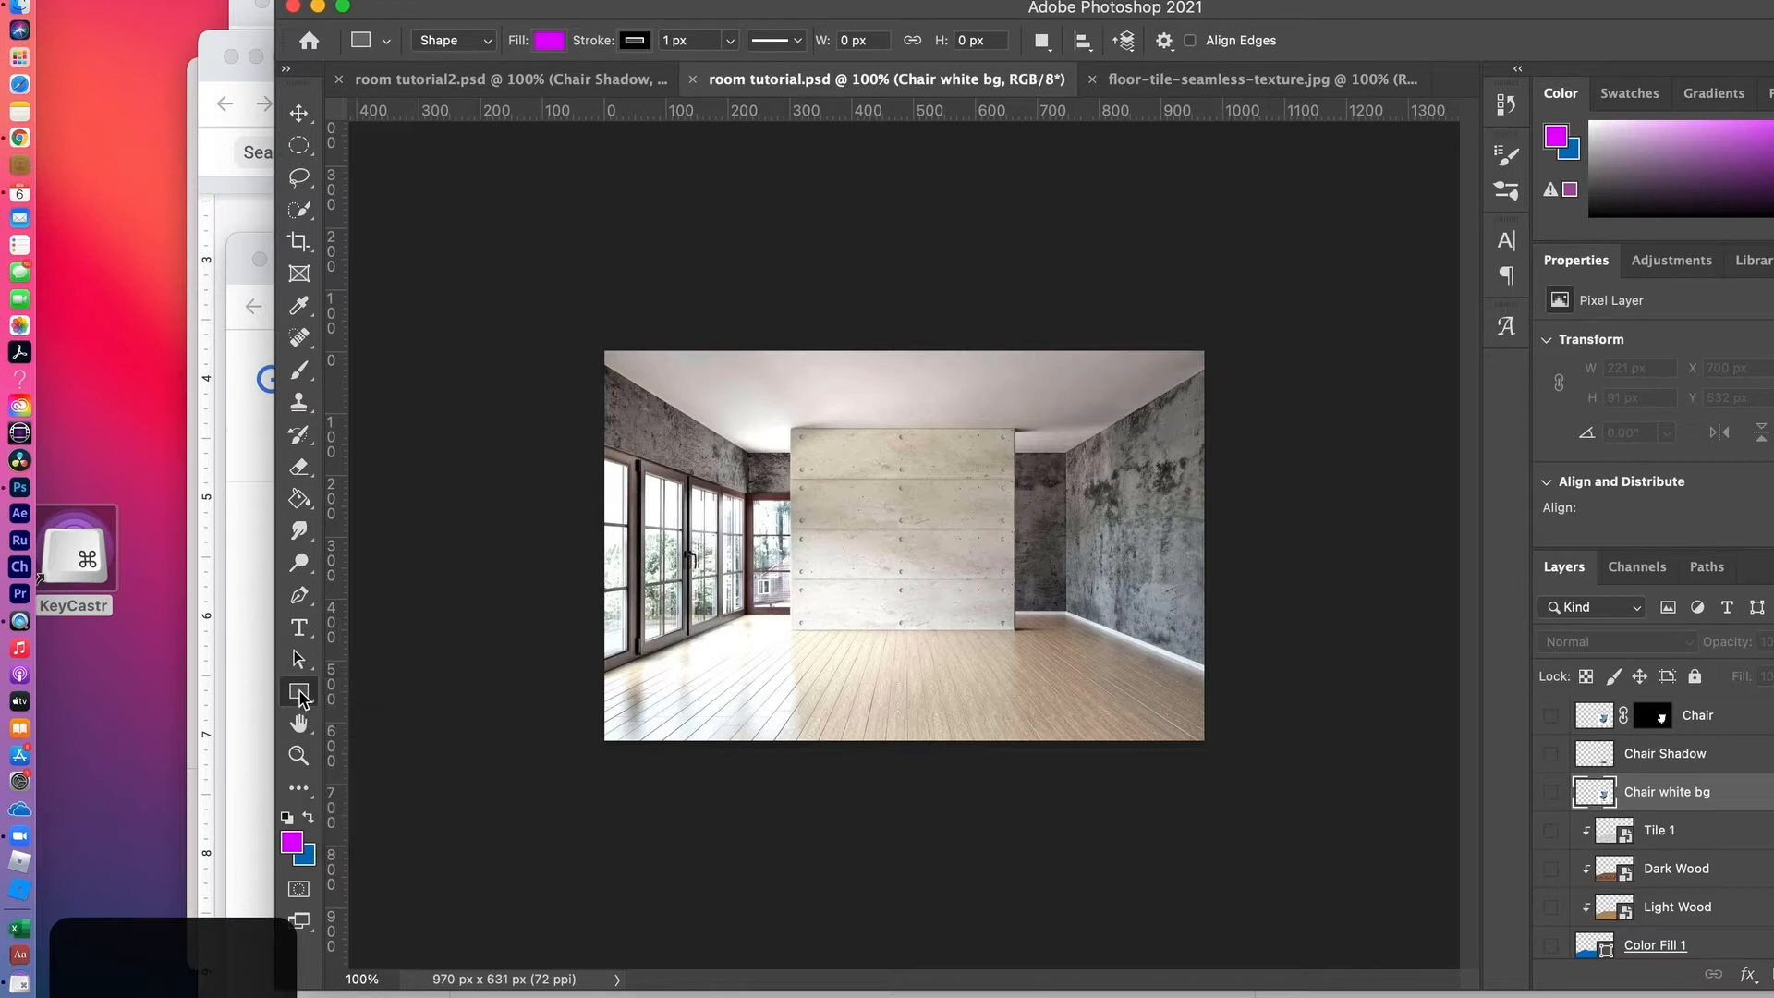
pyautogui.moveTo(640, 11); pyautogui.dragTo(445, 14)
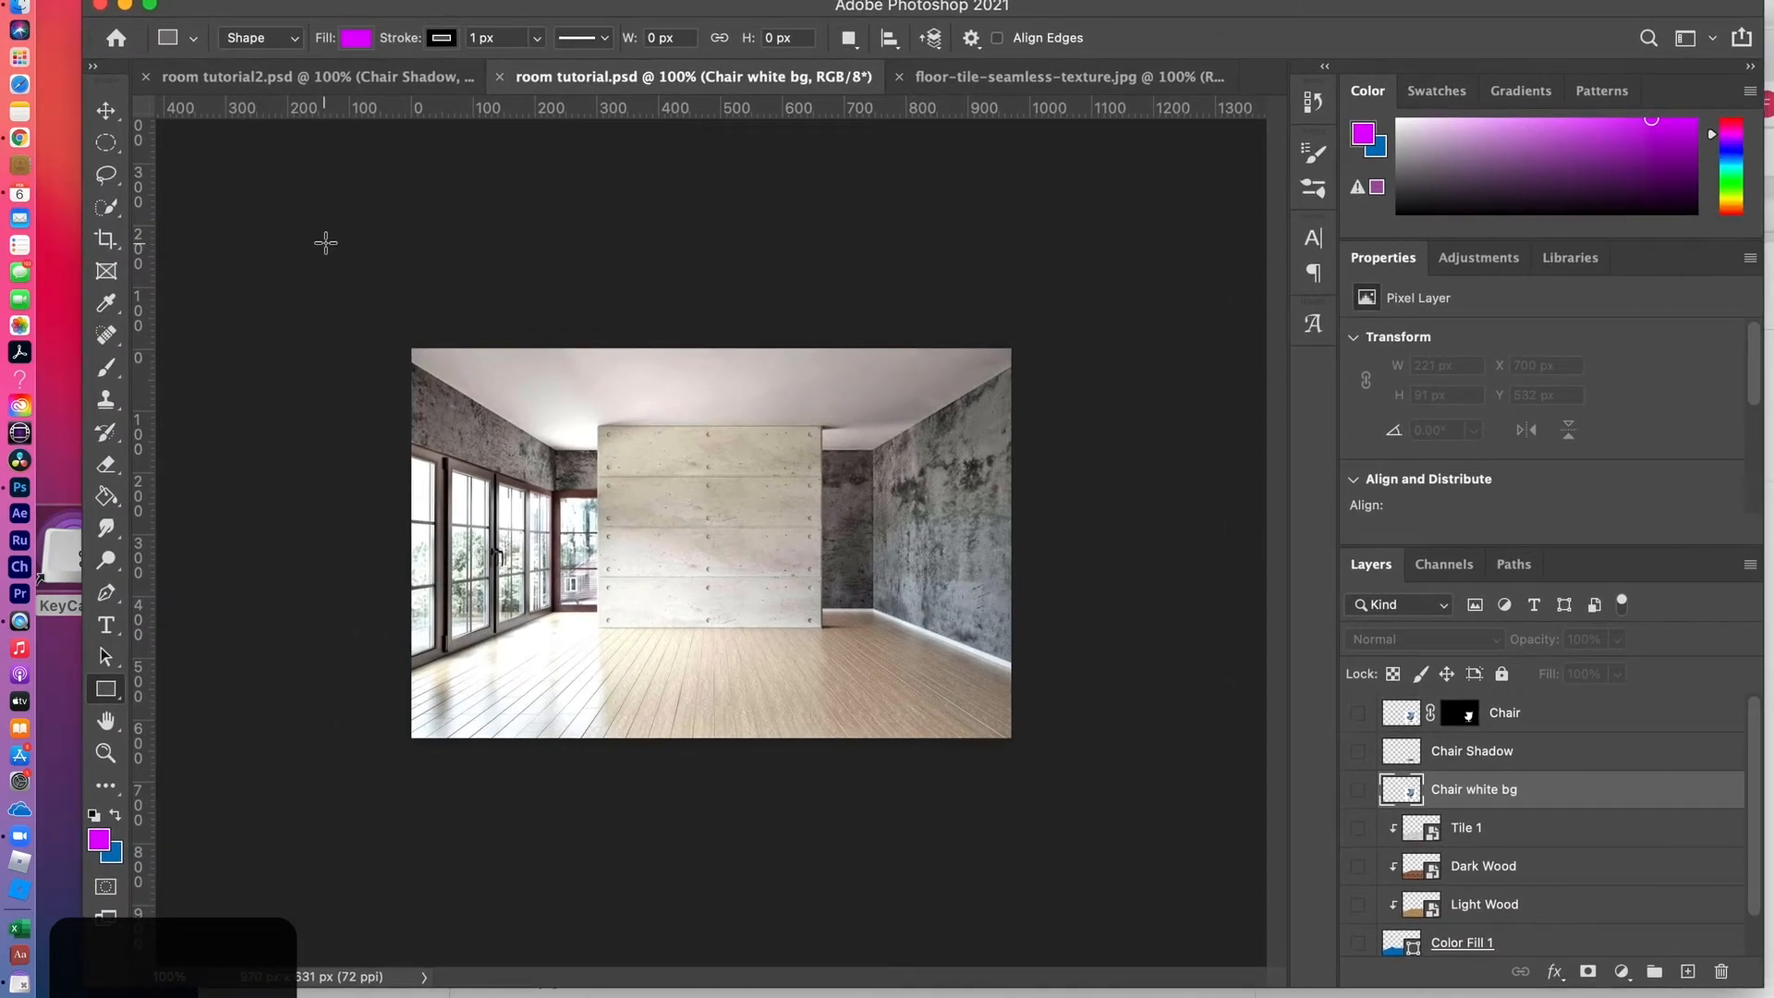
# Step: Set up the Pen tool in Shape mode with the Room layer selected and blue as the foreground color
pyautogui.click(109, 595)
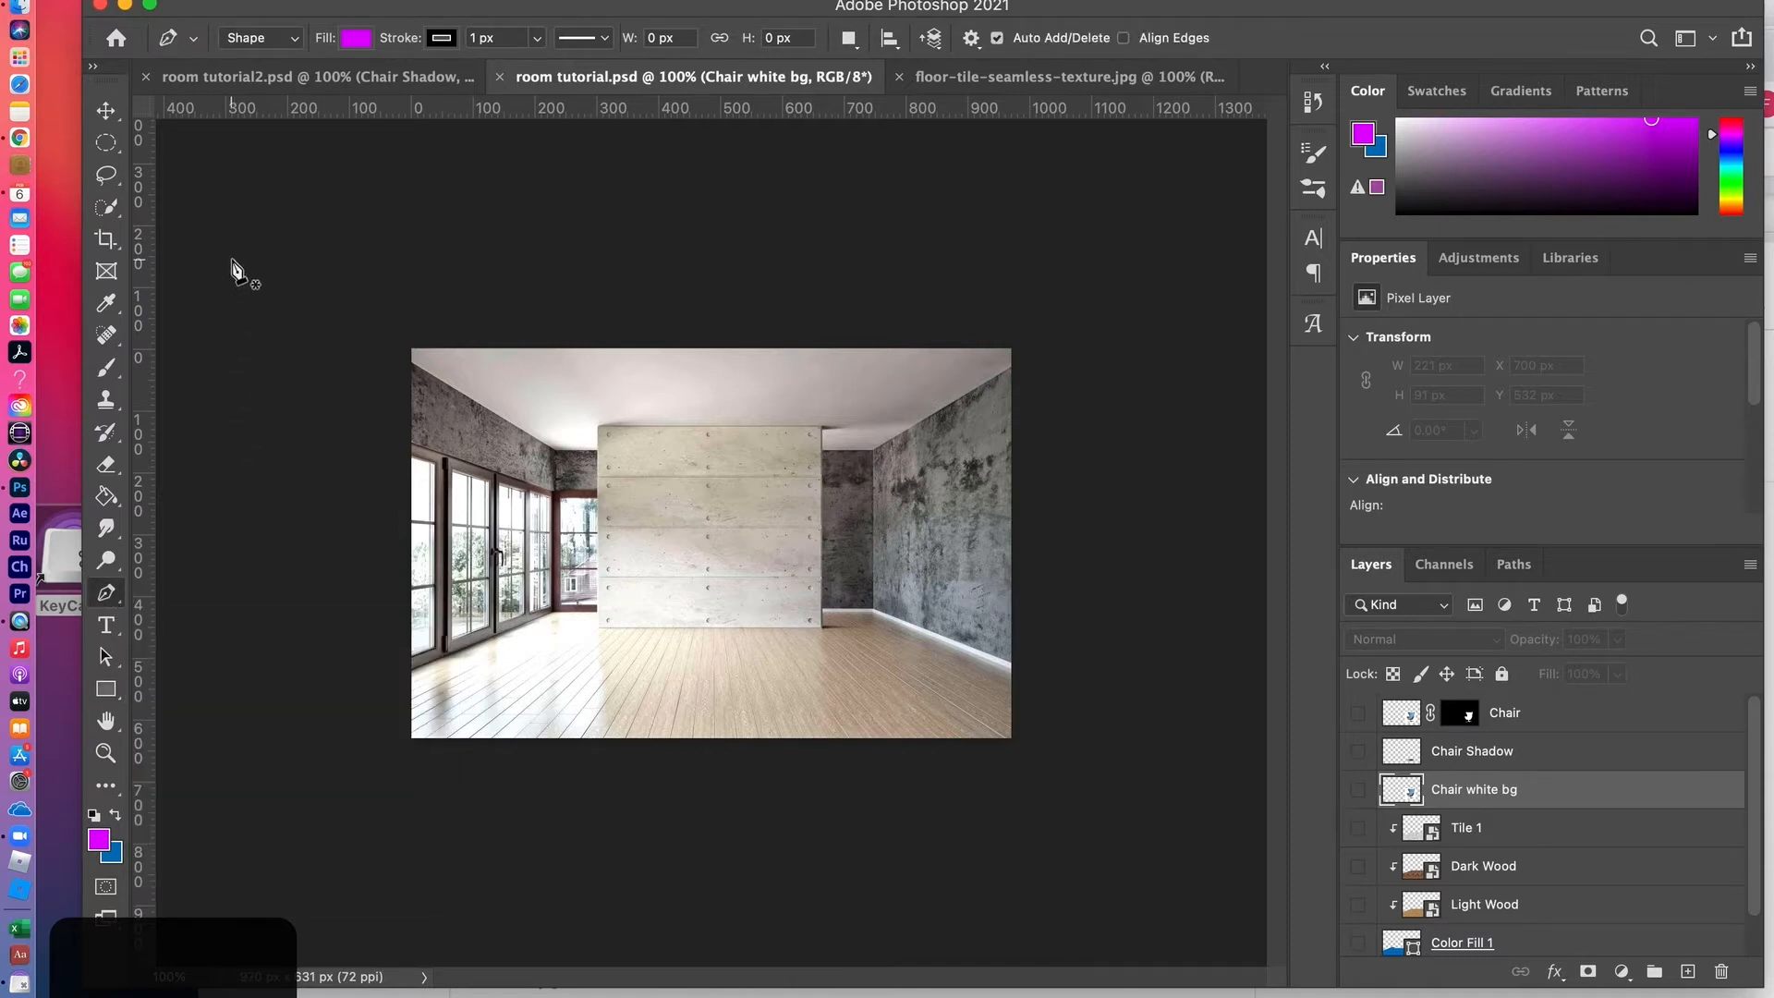
pyautogui.click(292, 42)
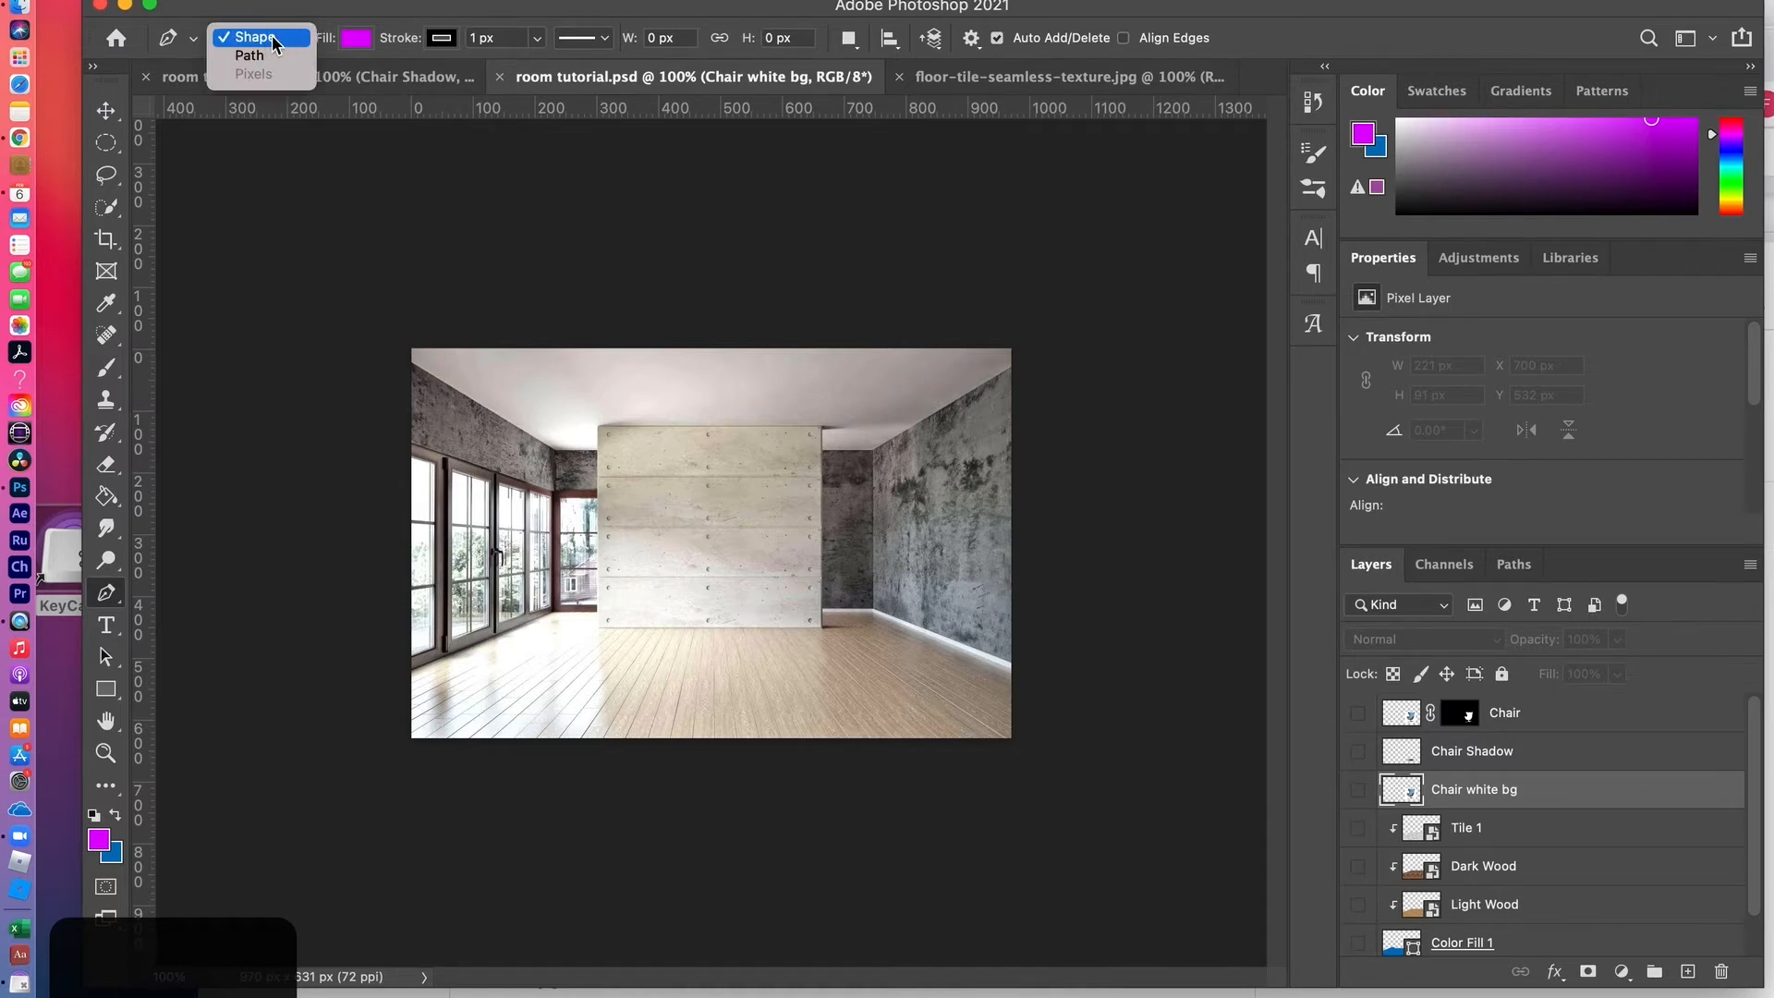
pyautogui.click(274, 38)
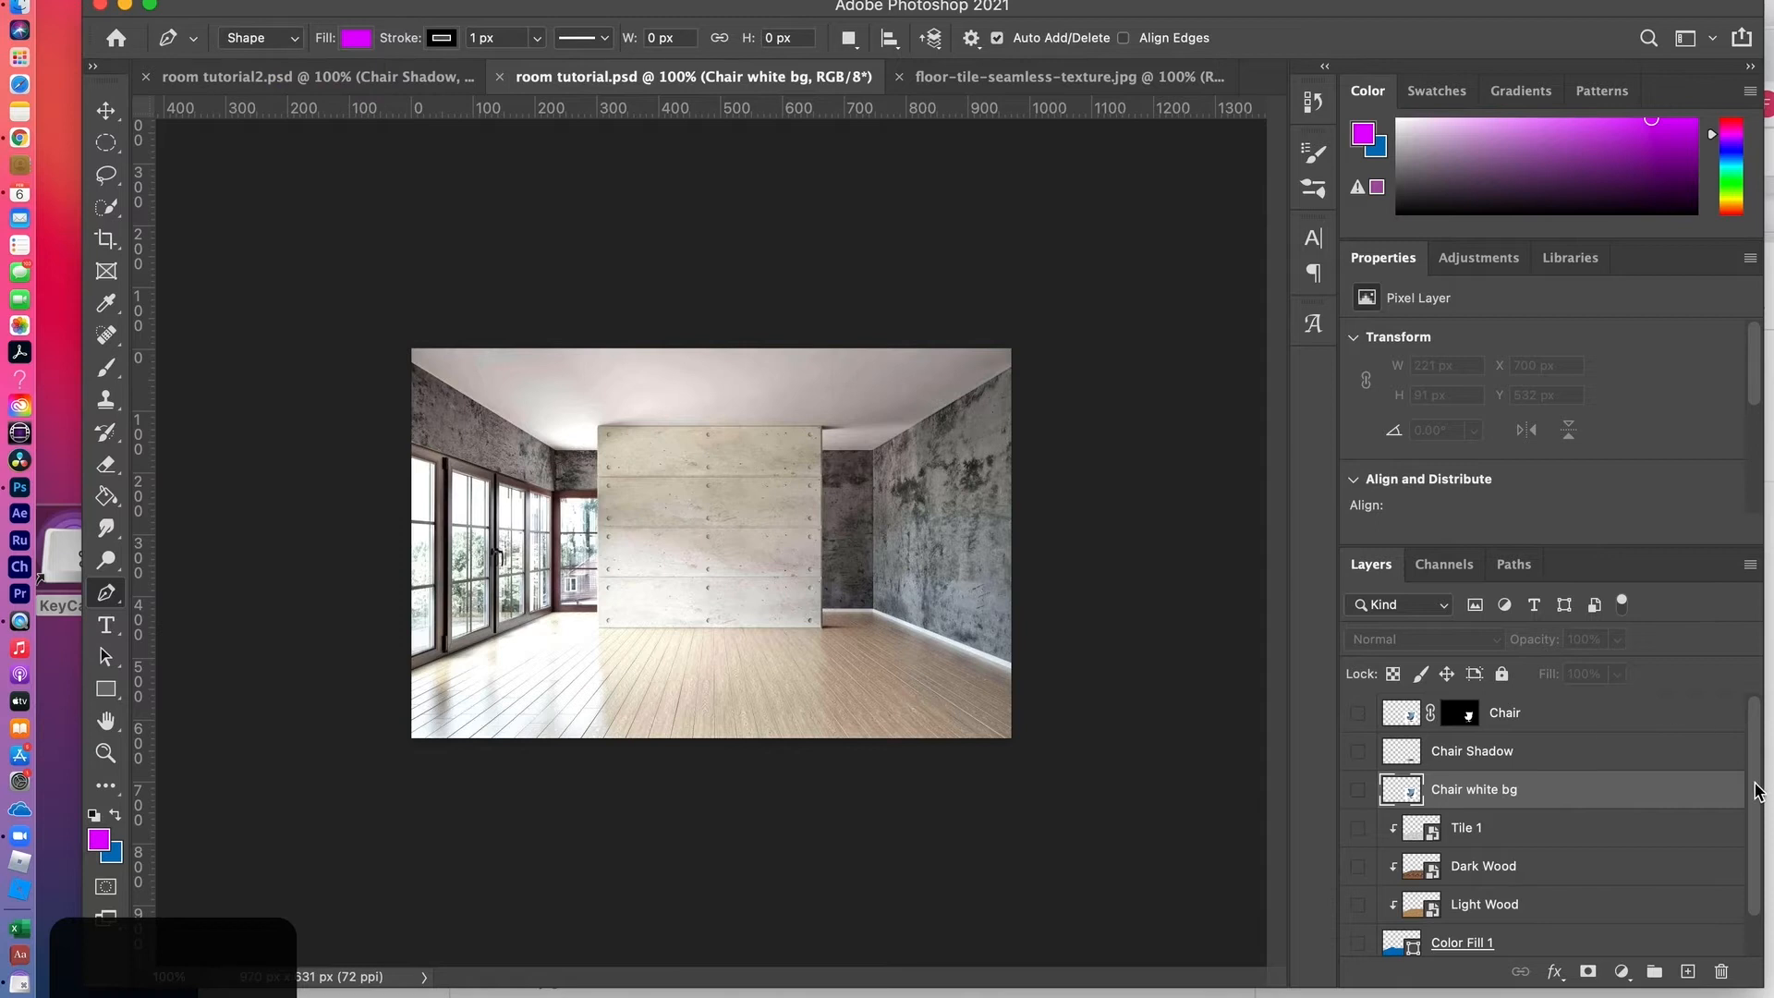
pyautogui.scroll(-2, 1756, 802)
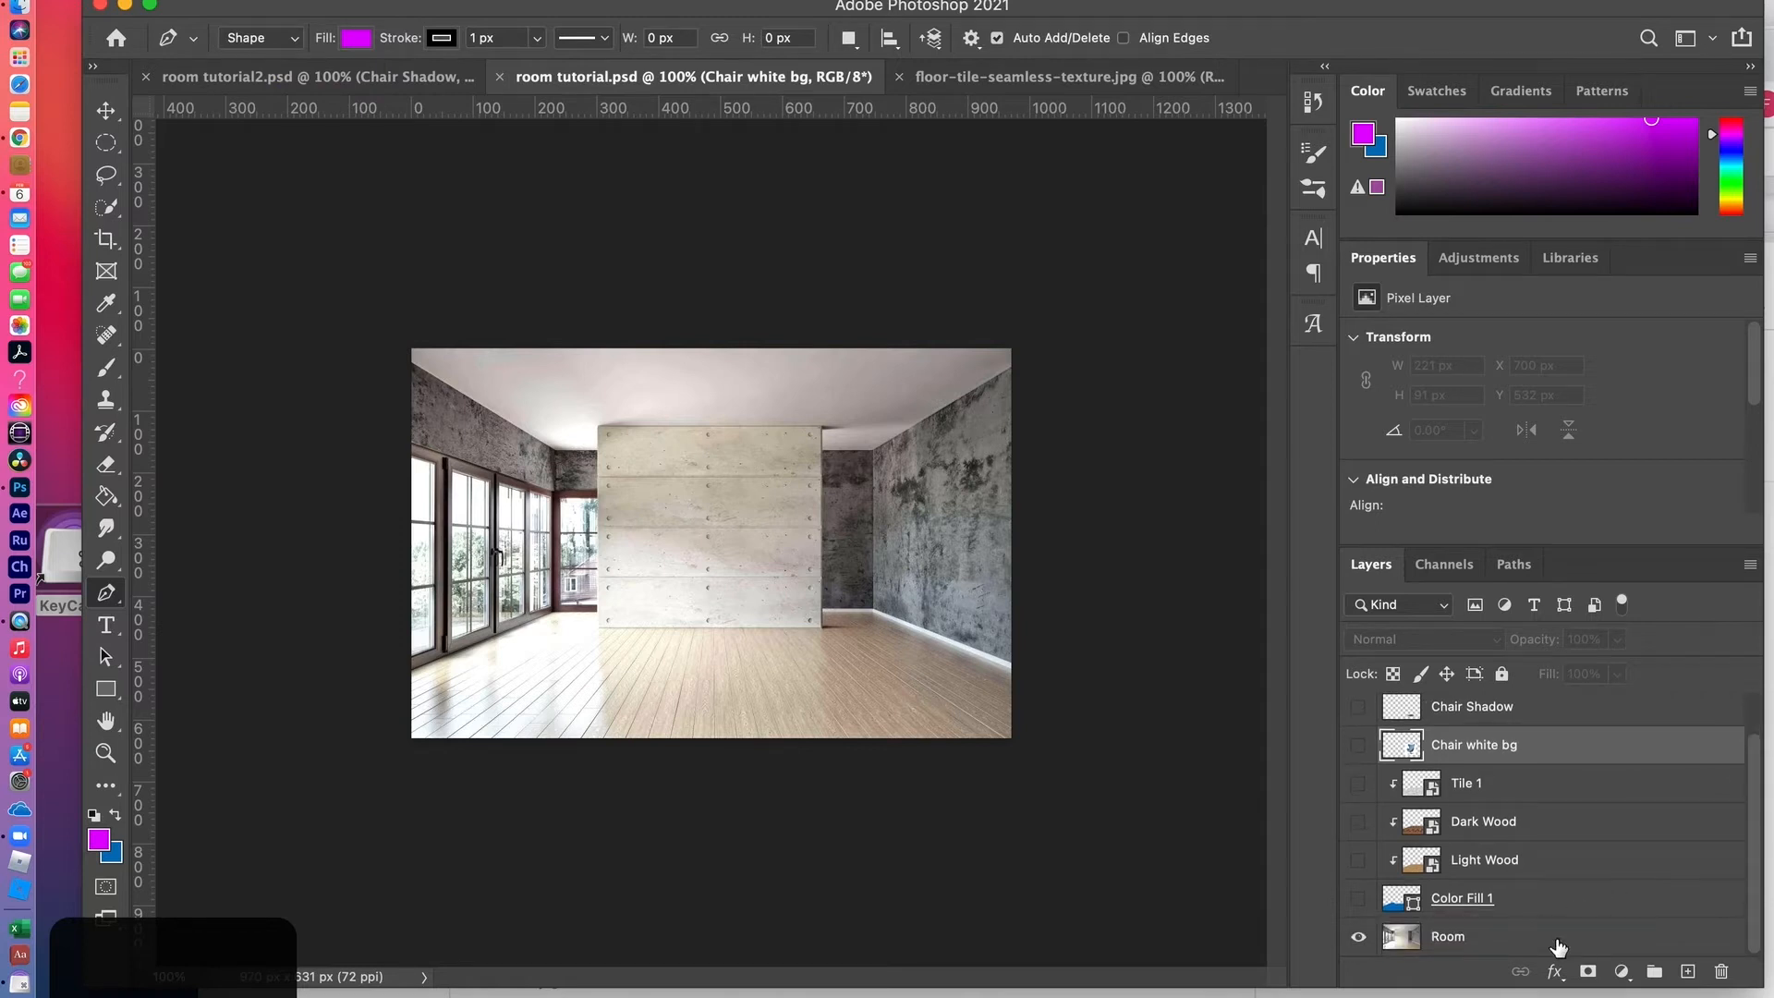
pyautogui.click(1486, 945)
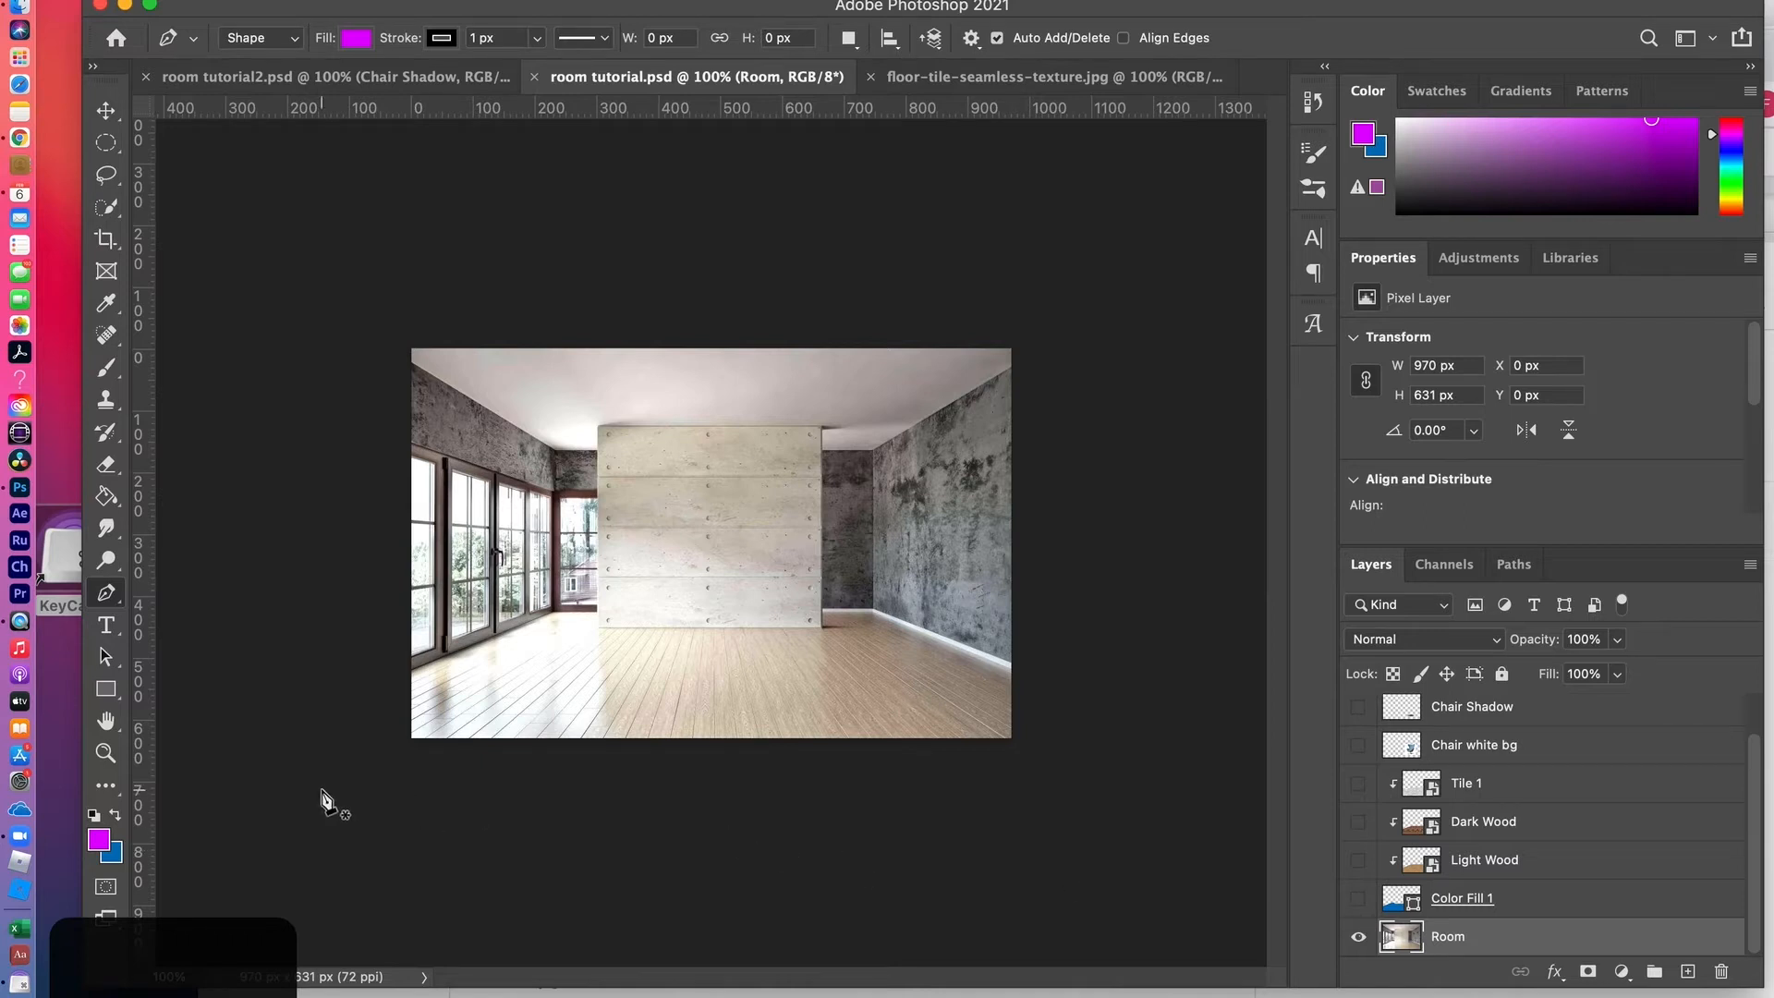
pyautogui.click(116, 815)
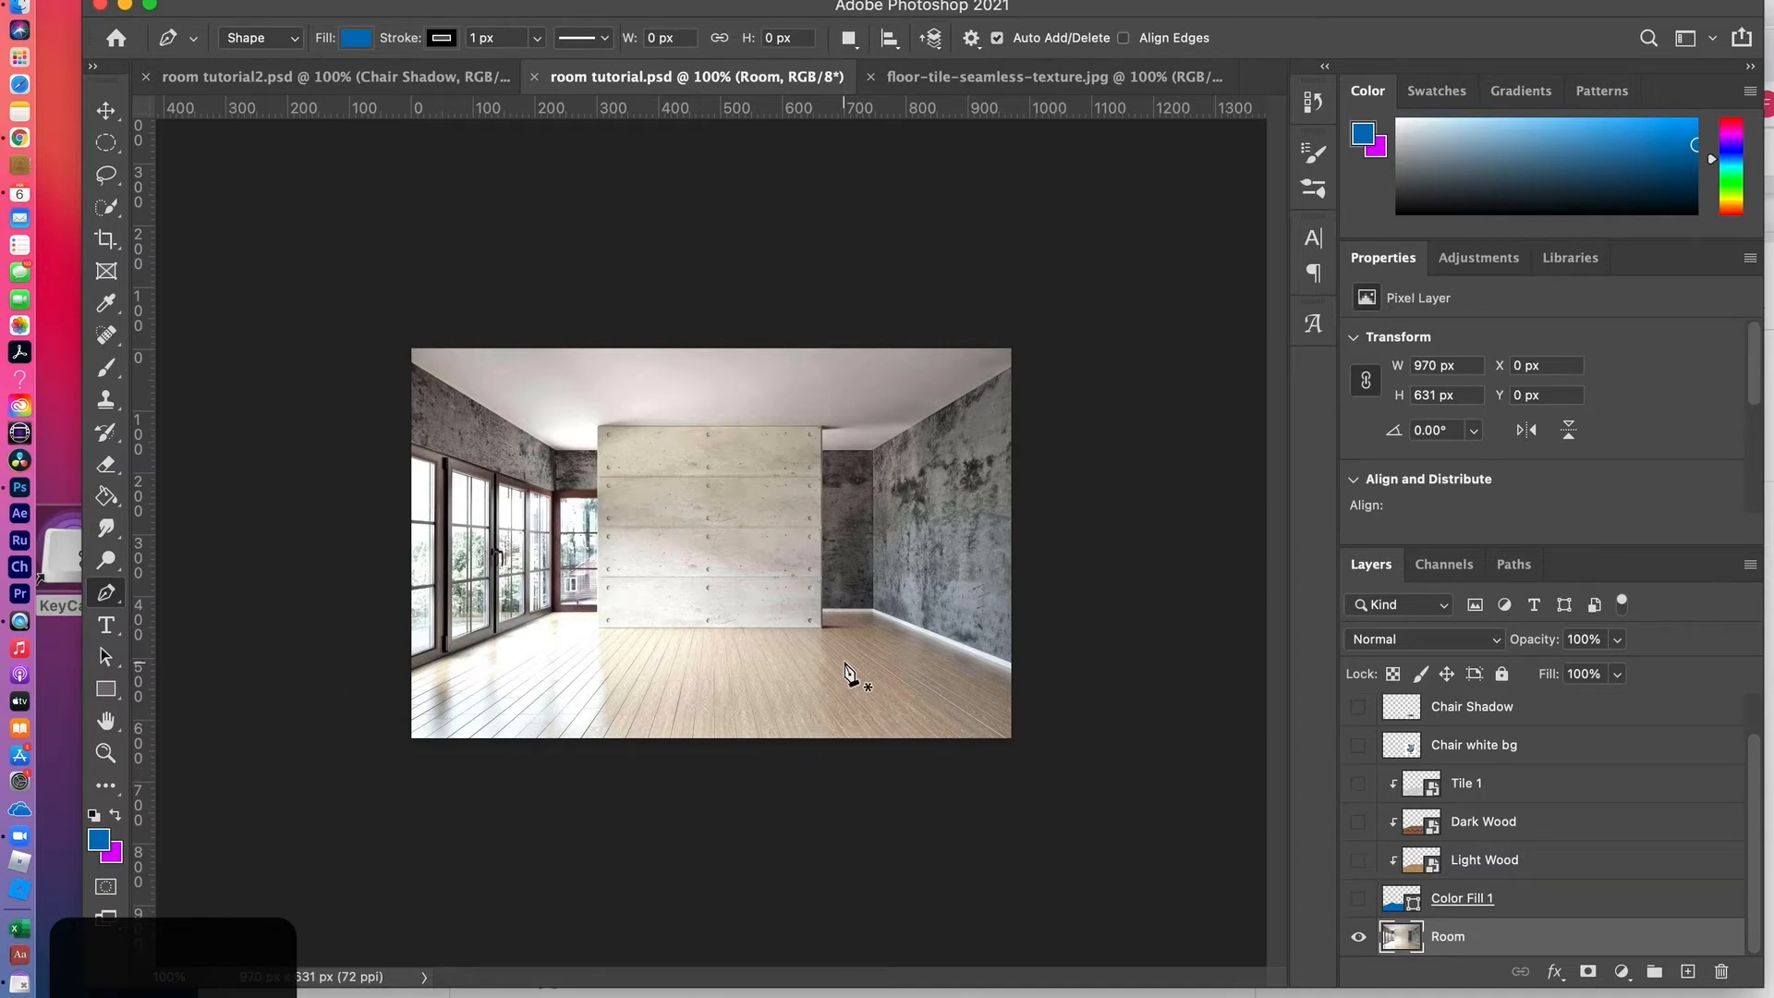
# Step: Start a pen shape with an anchor point on the concrete panel's right edge, level with the back wall's floor line
pyautogui.press('super+equal')
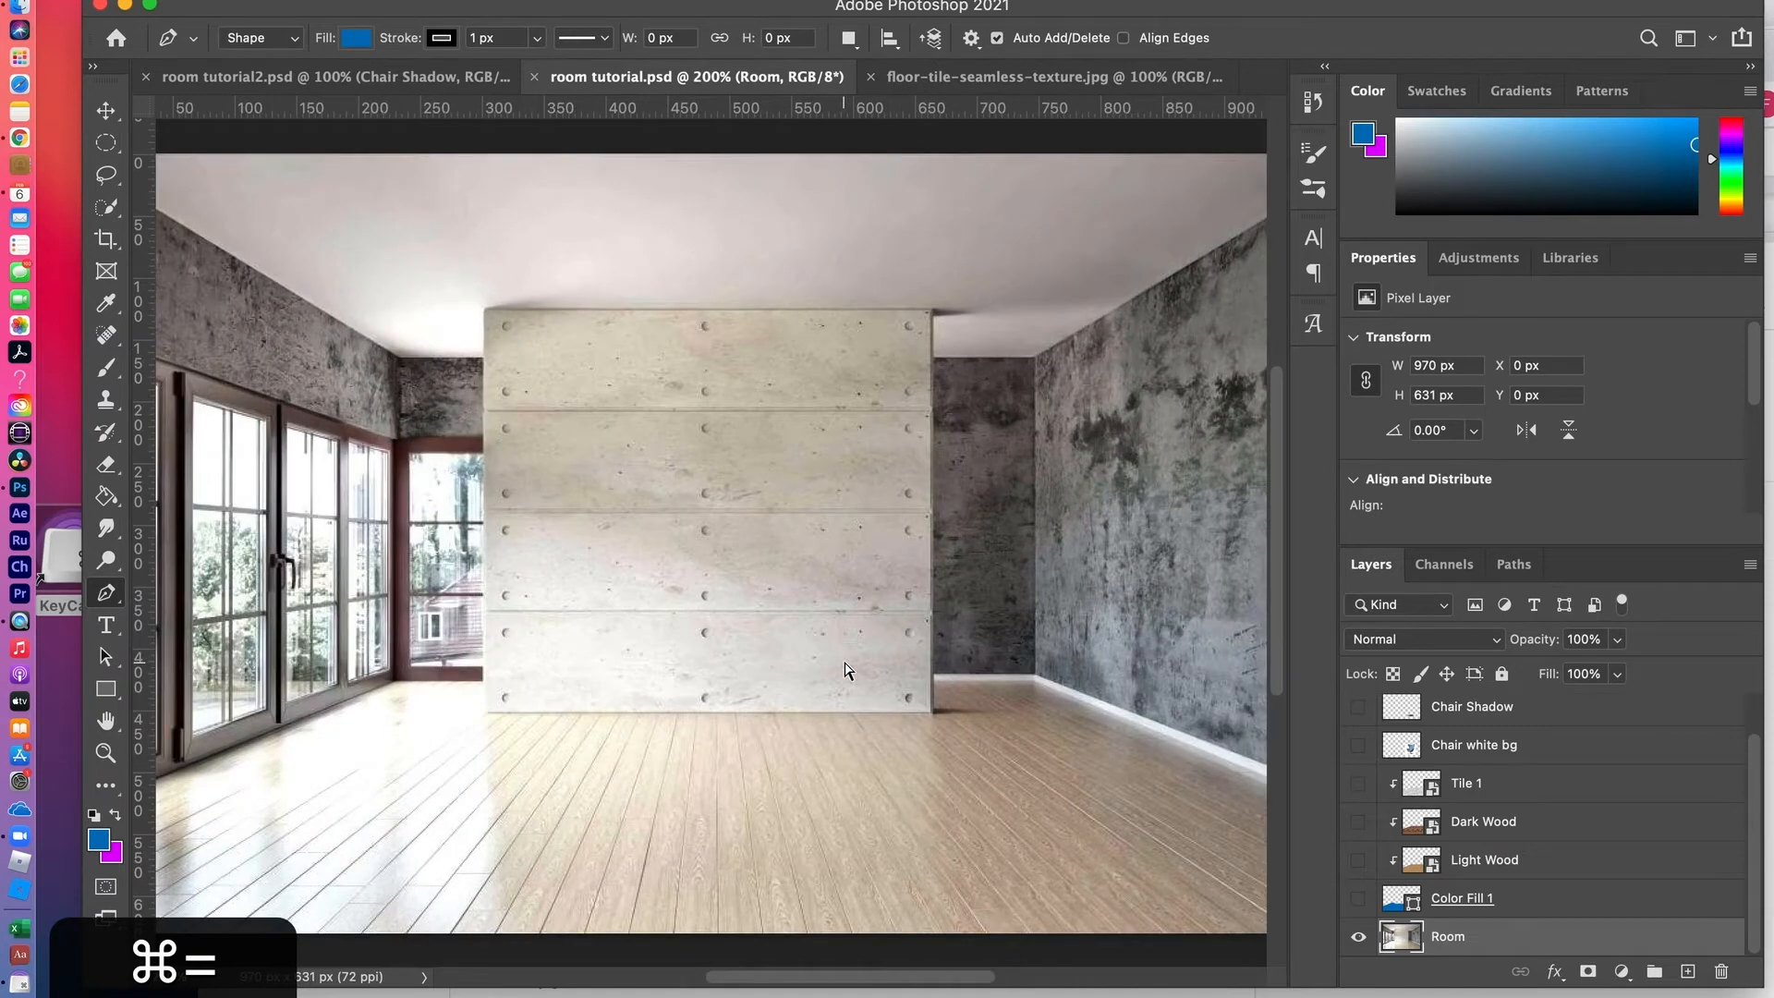
pyautogui.press('super+minus')
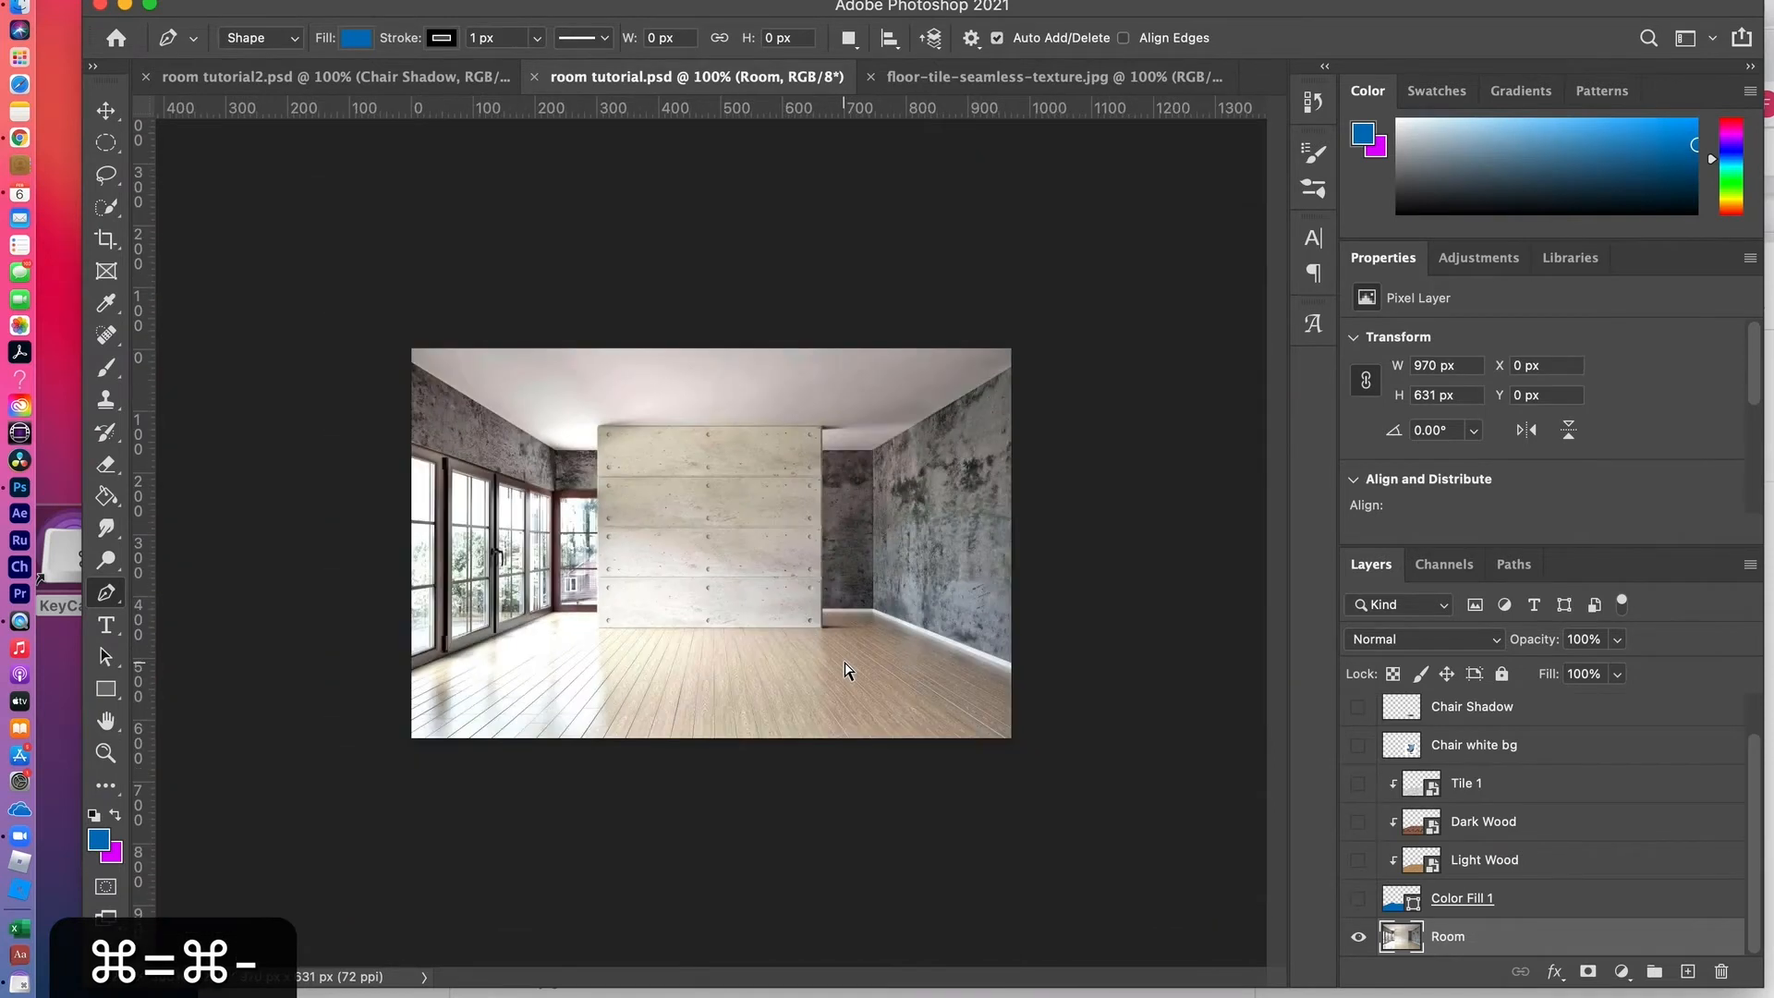
pyautogui.press('super+equal')
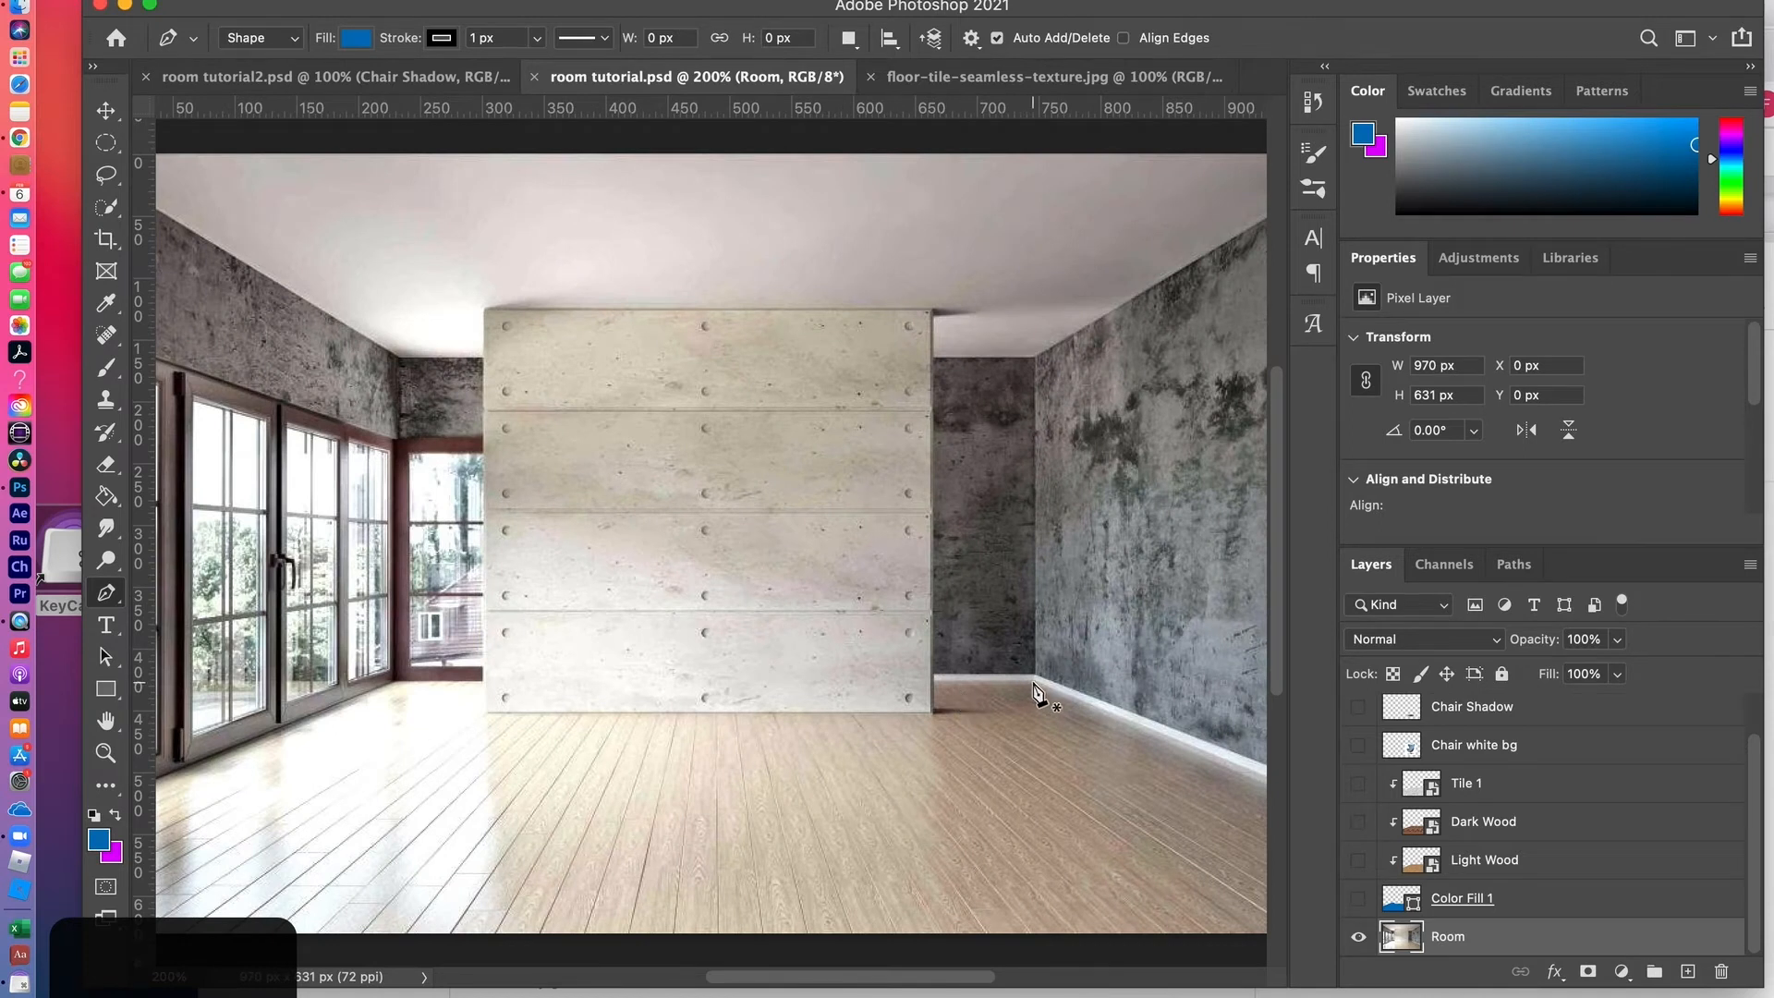
pyautogui.press('super+equal')
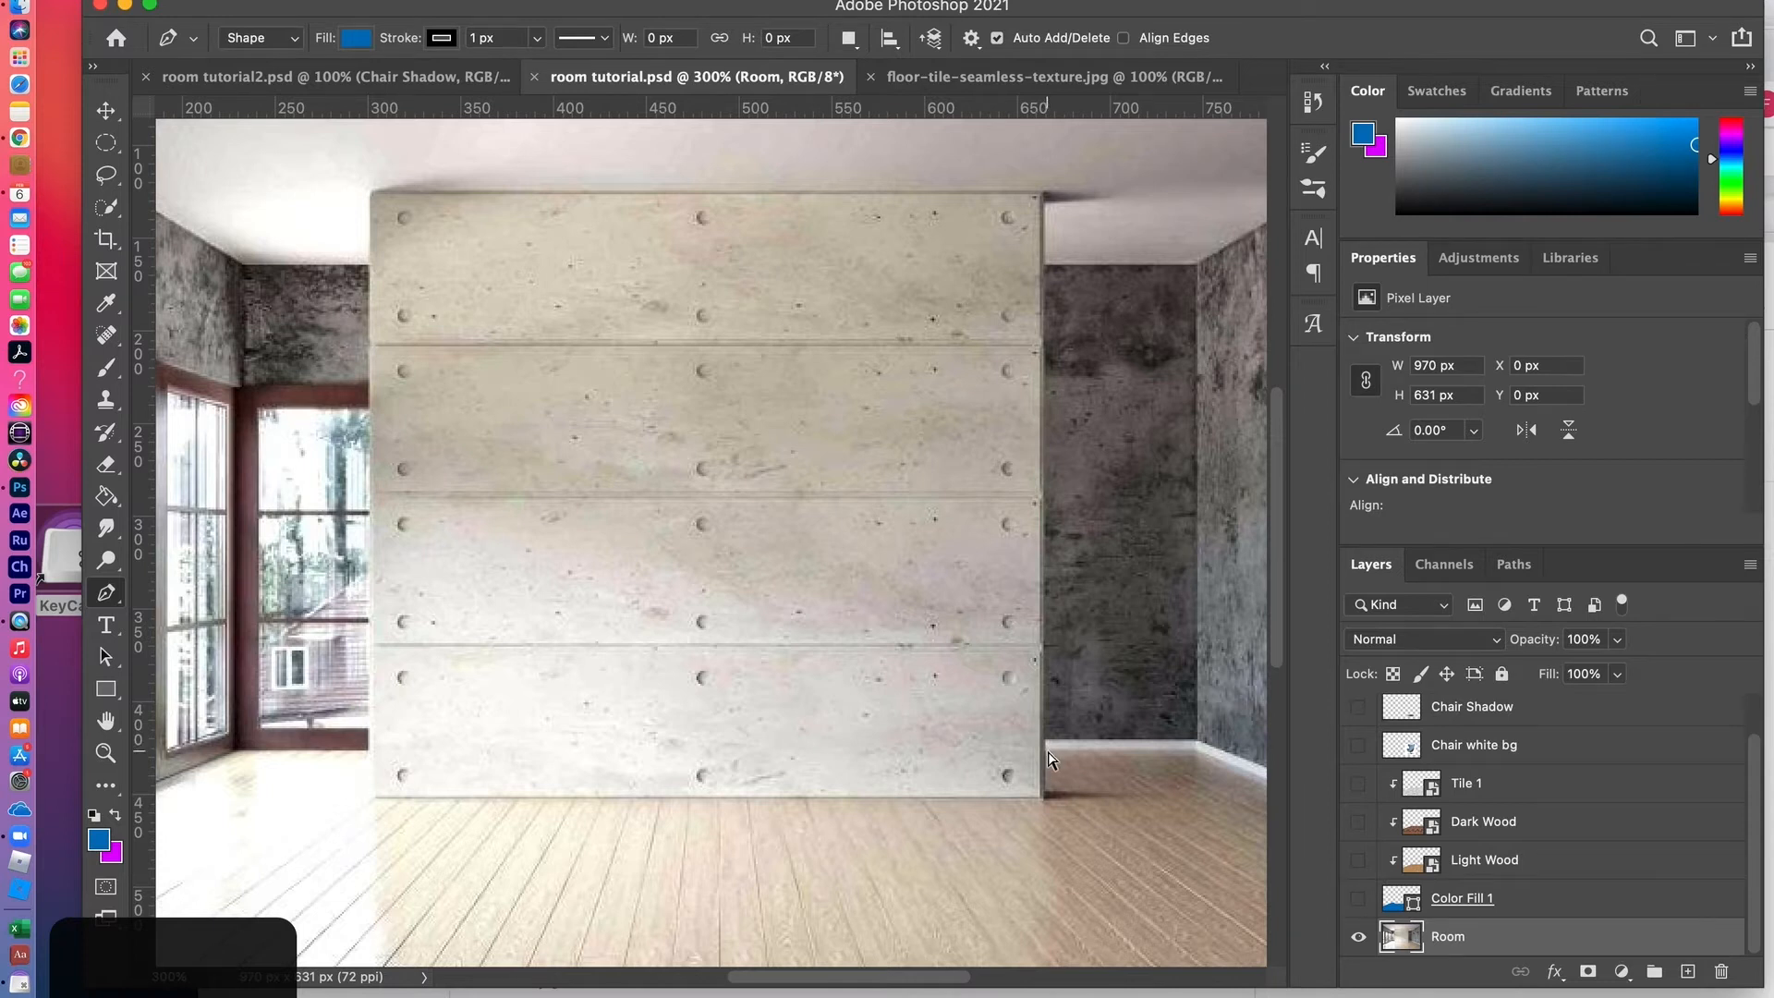
pyautogui.press('super+equal')
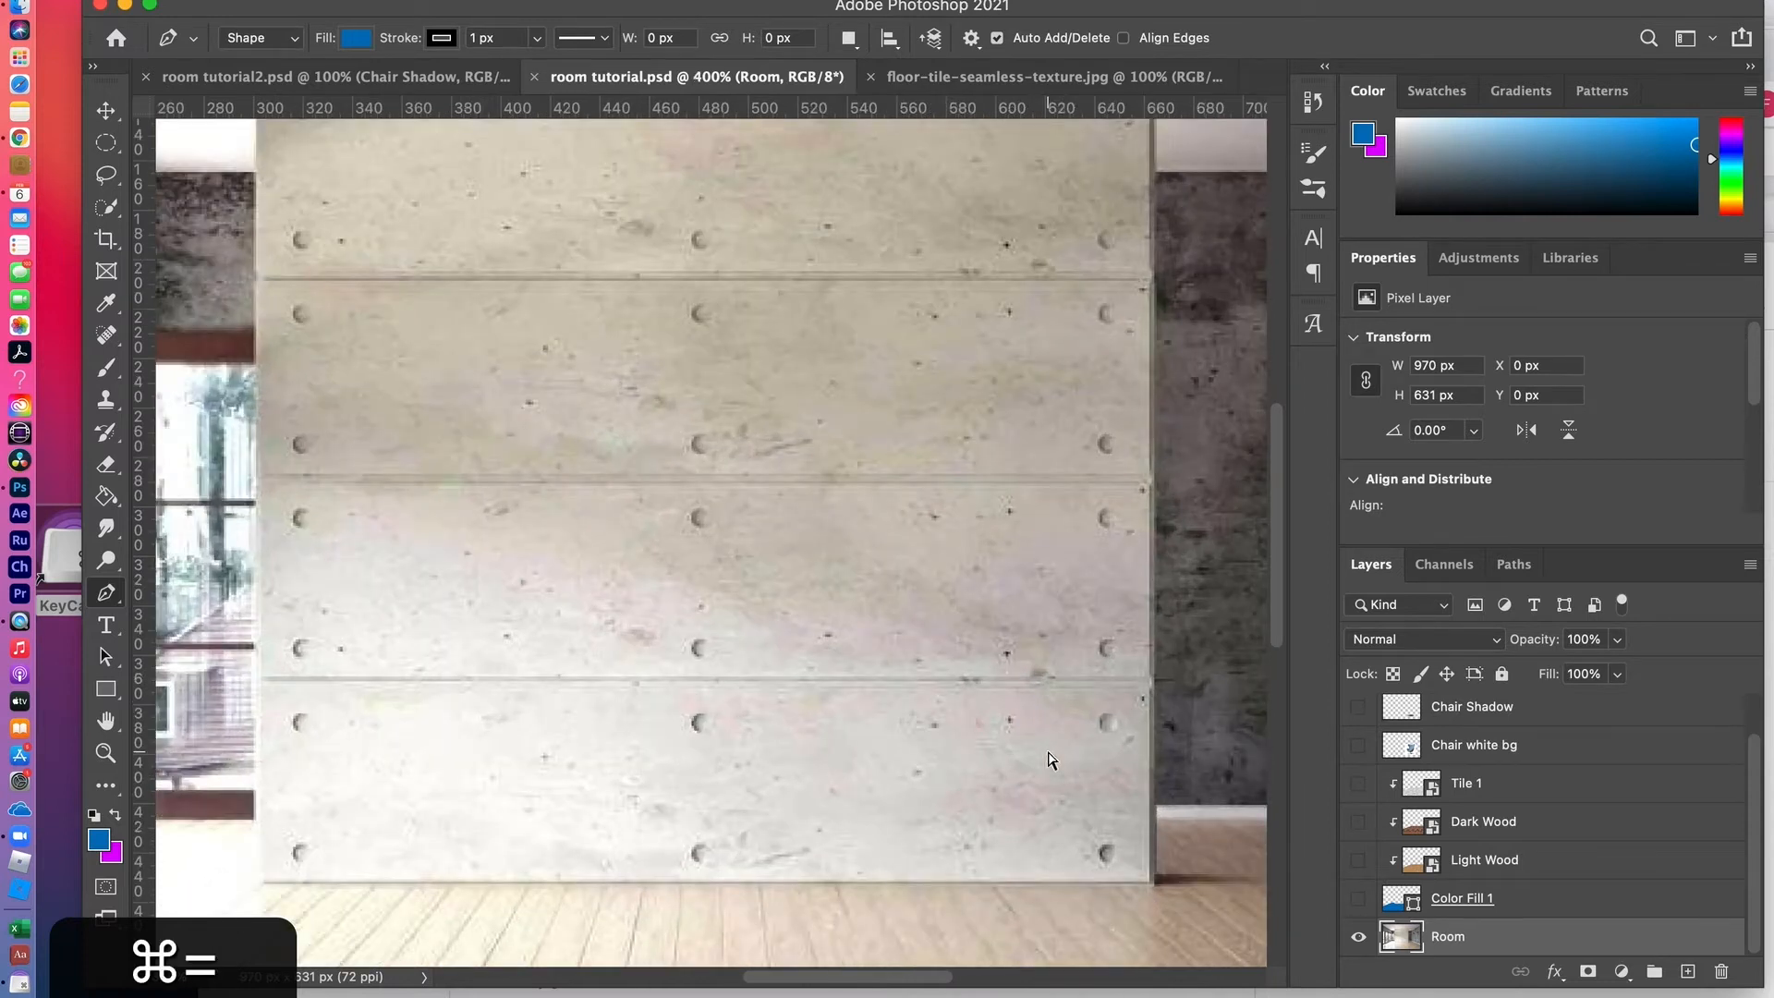
pyautogui.click(1158, 819)
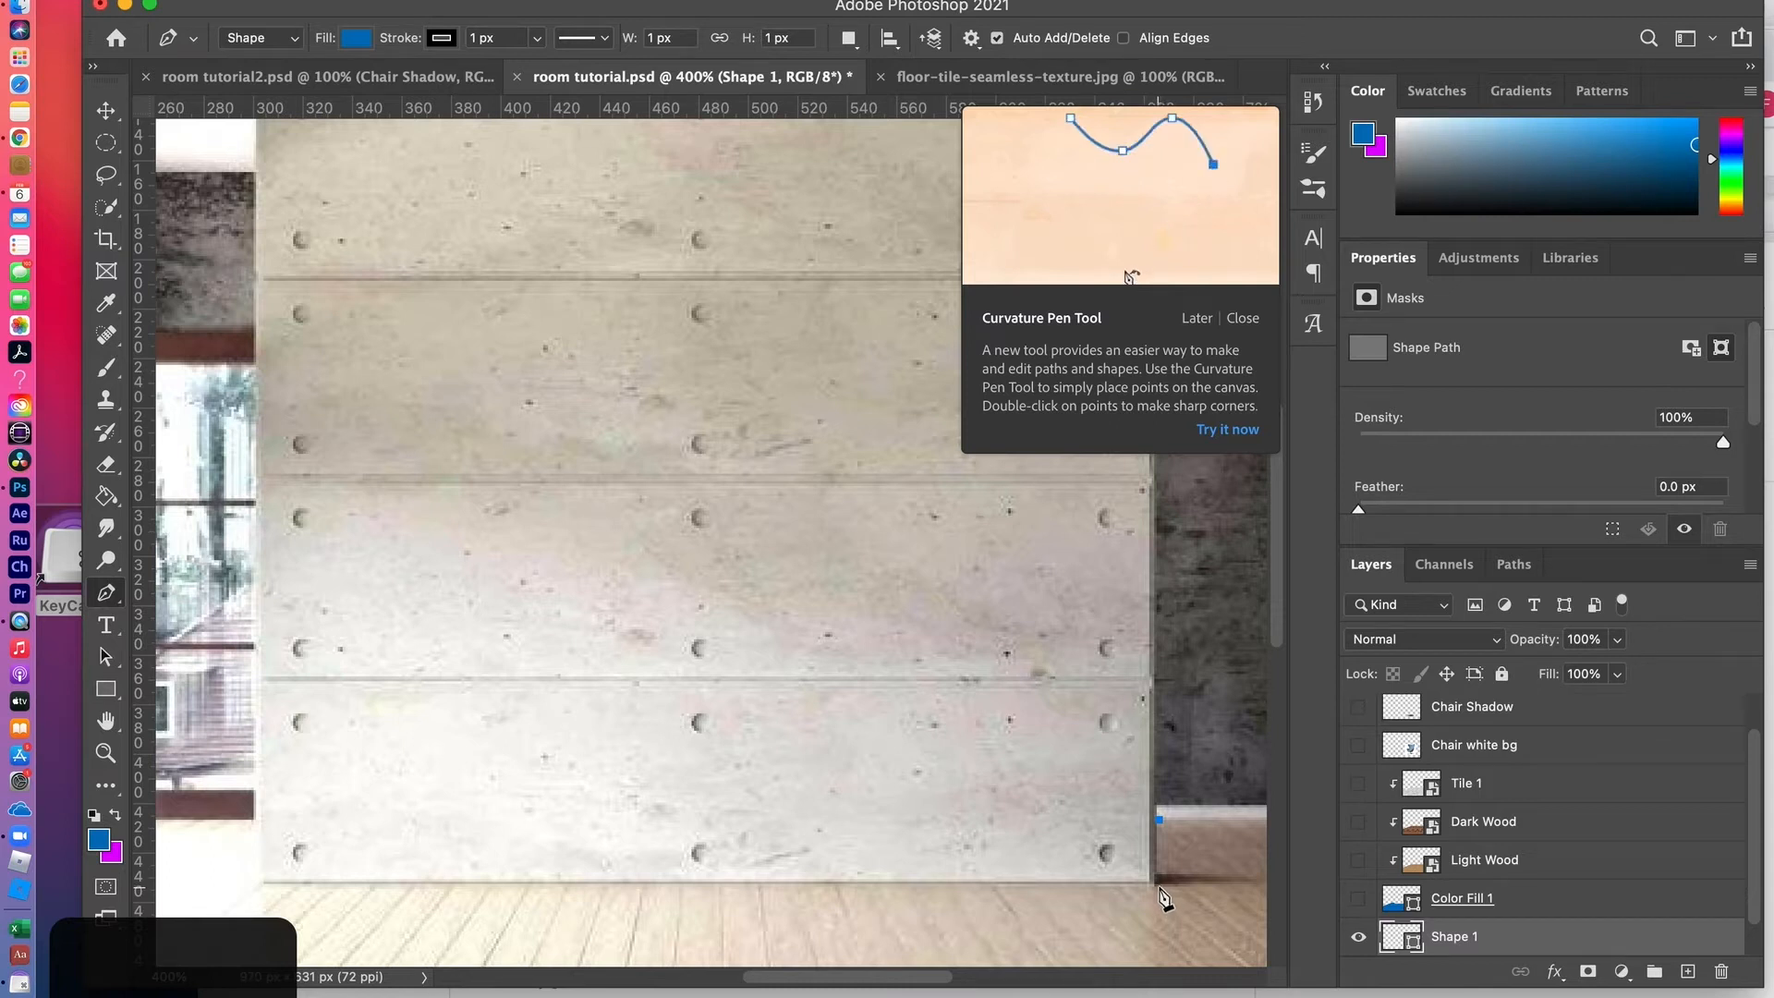
# Step: Try a curved second anchor point at the concrete panel's lower right corner and undo it
pyautogui.click(1159, 885)
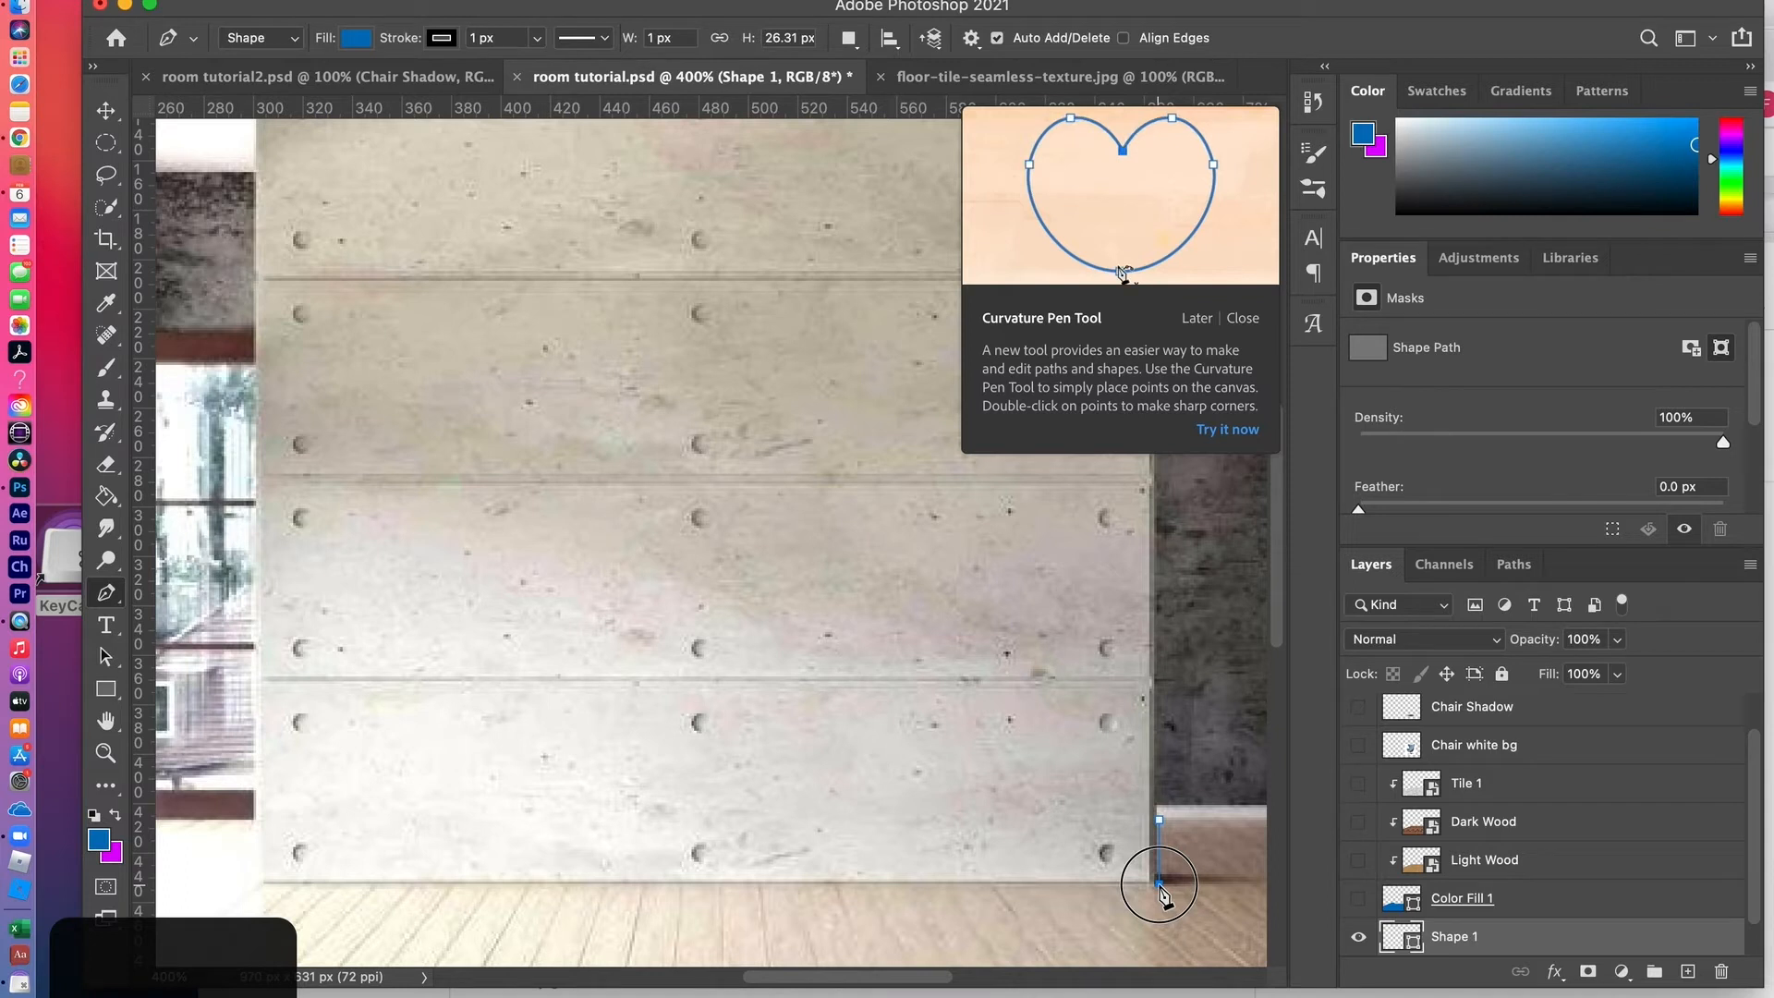
pyautogui.moveTo(1162, 891)
pyautogui.mouseDown()
pyautogui.moveTo(1117, 908)
pyautogui.moveTo(1135, 906)
pyautogui.moveTo(1128, 870)
pyautogui.moveTo(1140, 898)
pyautogui.moveTo(1120, 914)
pyautogui.moveTo(1133, 907)
pyautogui.mouseUp()
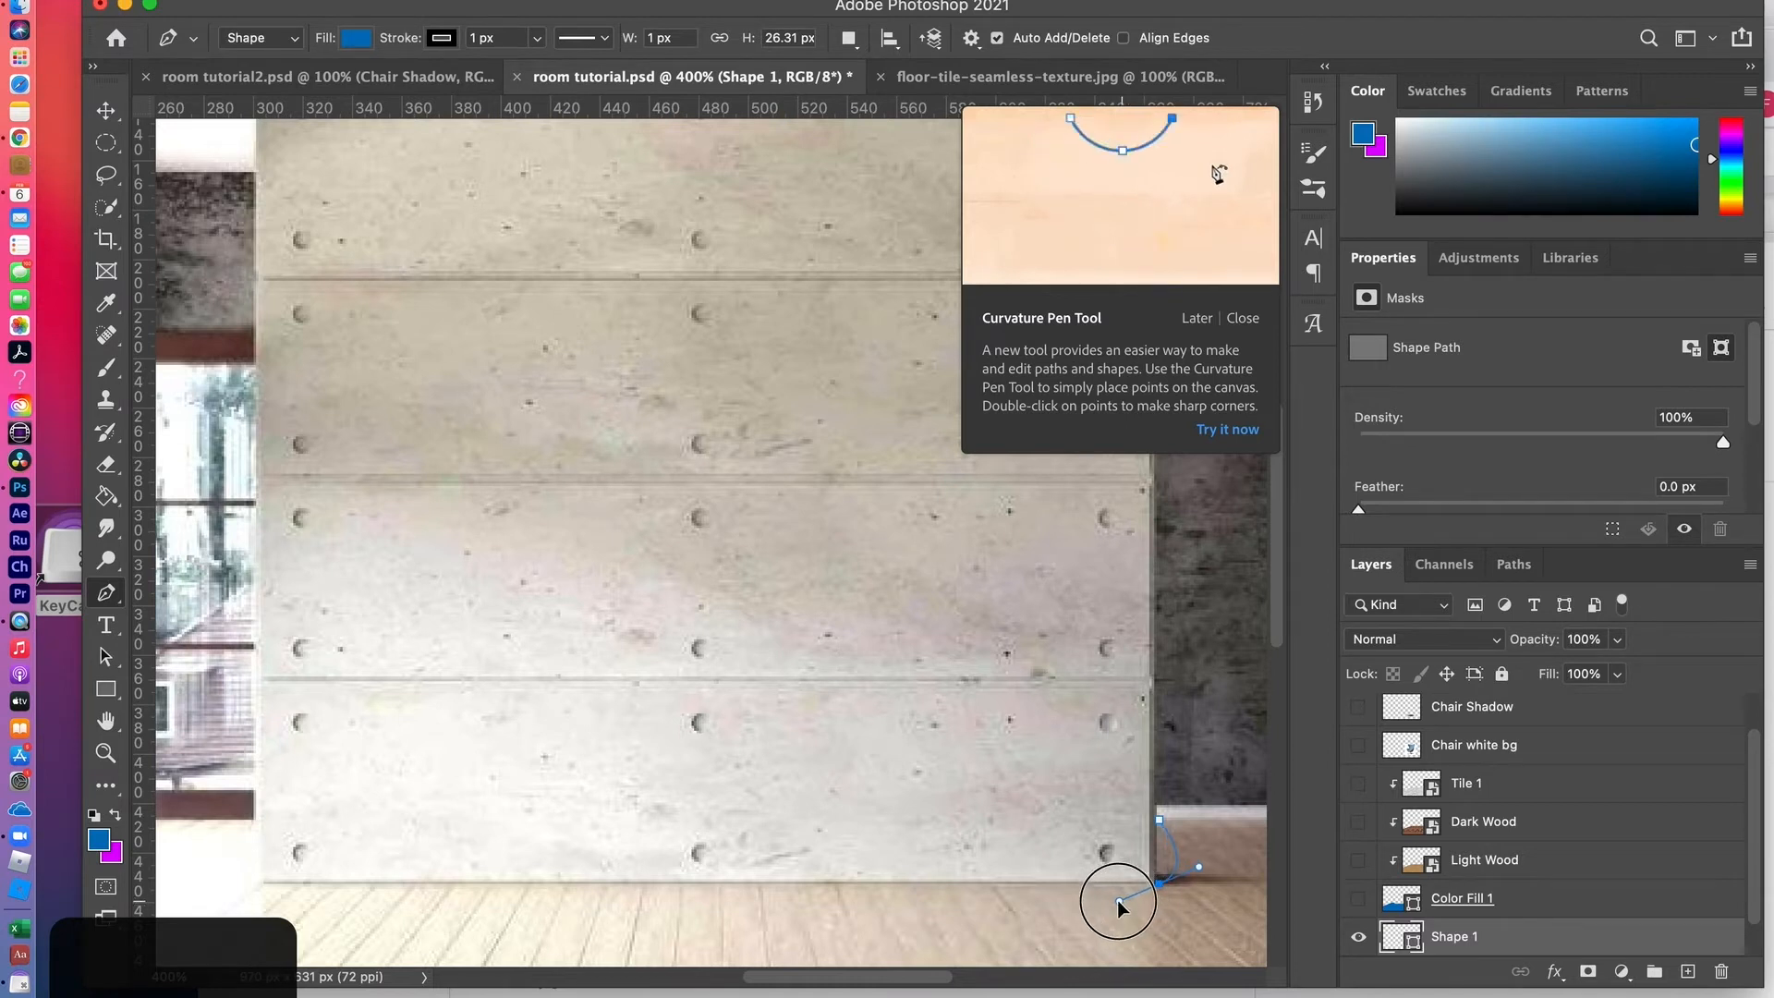
pyautogui.click(1102, 906)
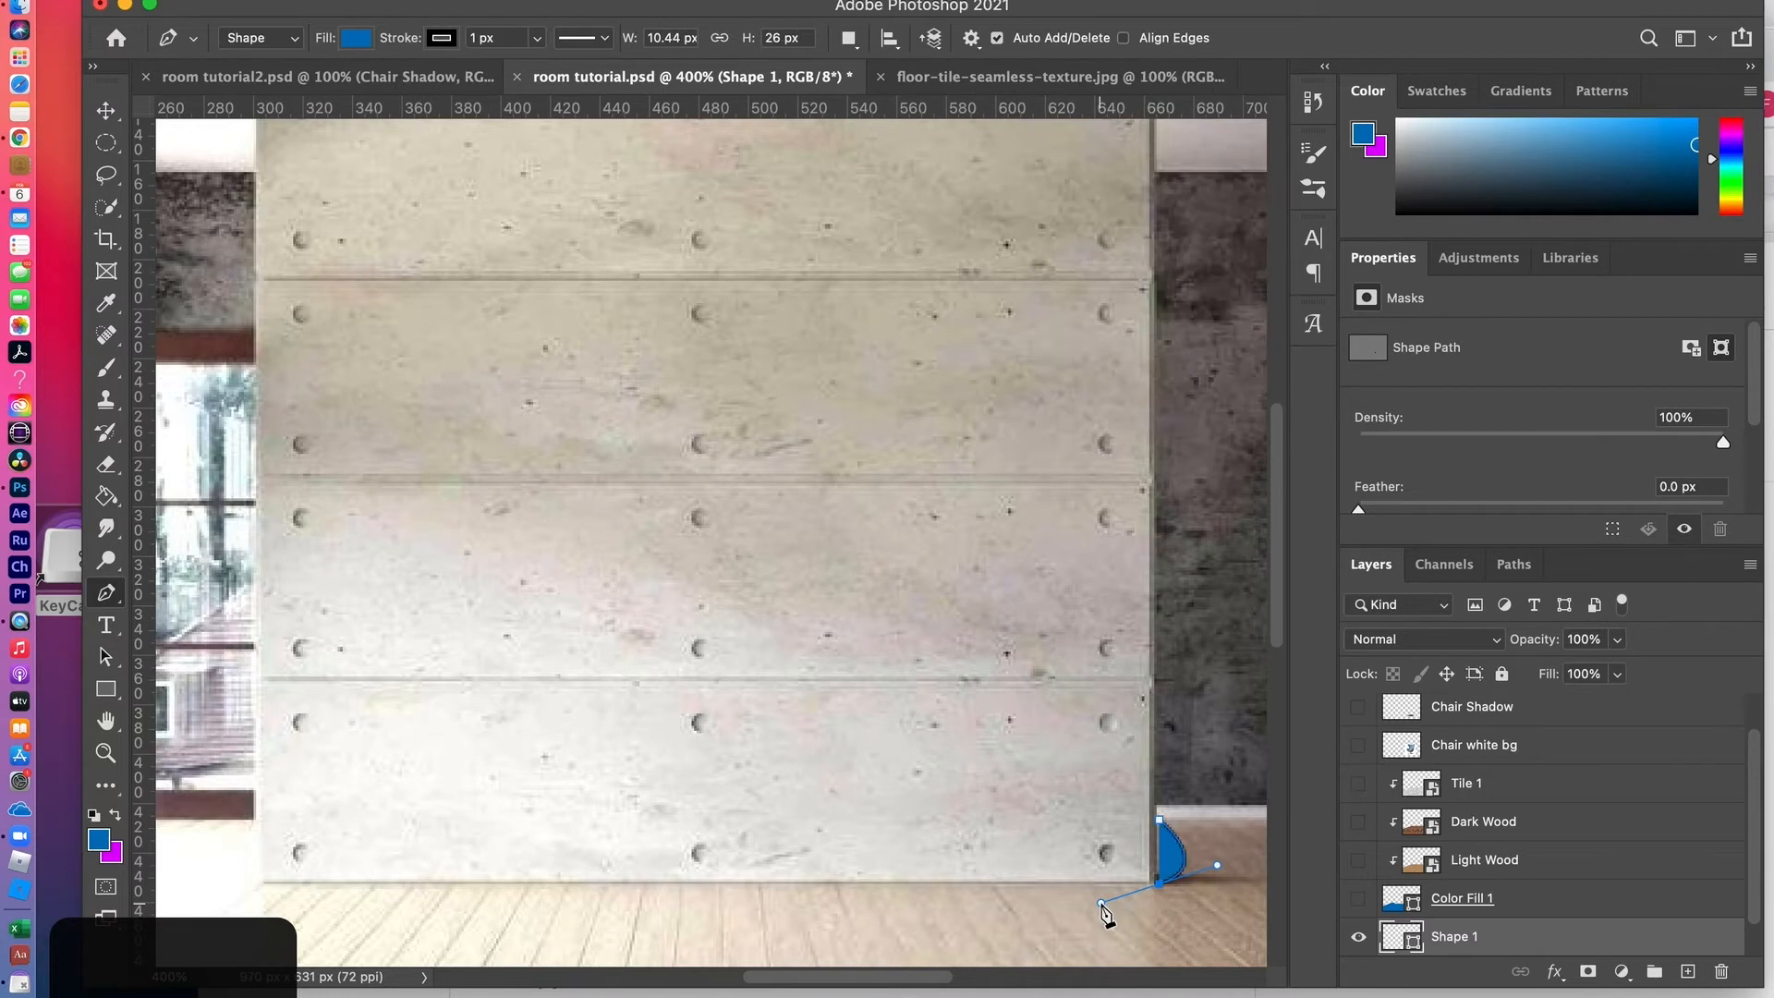
pyautogui.press('super+z')
# Step: Trace straight segments down to the concrete panel's lower right corner, along its base to the lower left corner, and up to the back floor line
pyautogui.click(1159, 882)
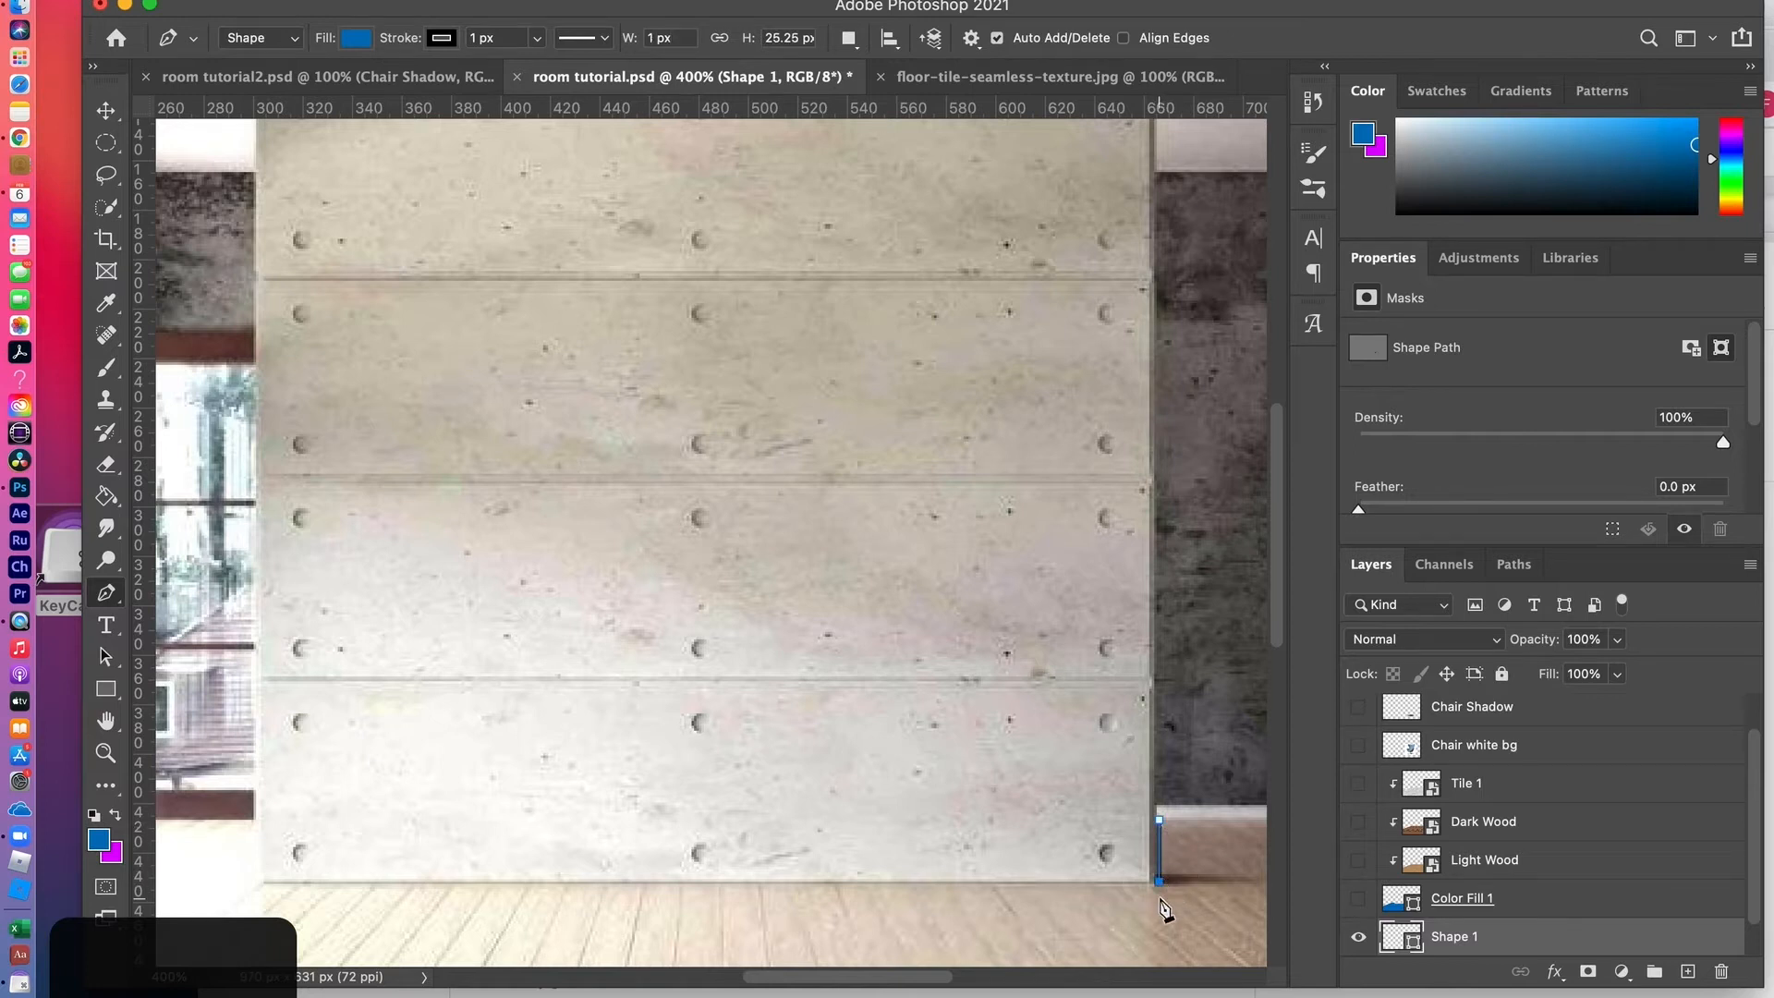
pyautogui.moveTo(919, 978); pyautogui.dragTo(851, 977)
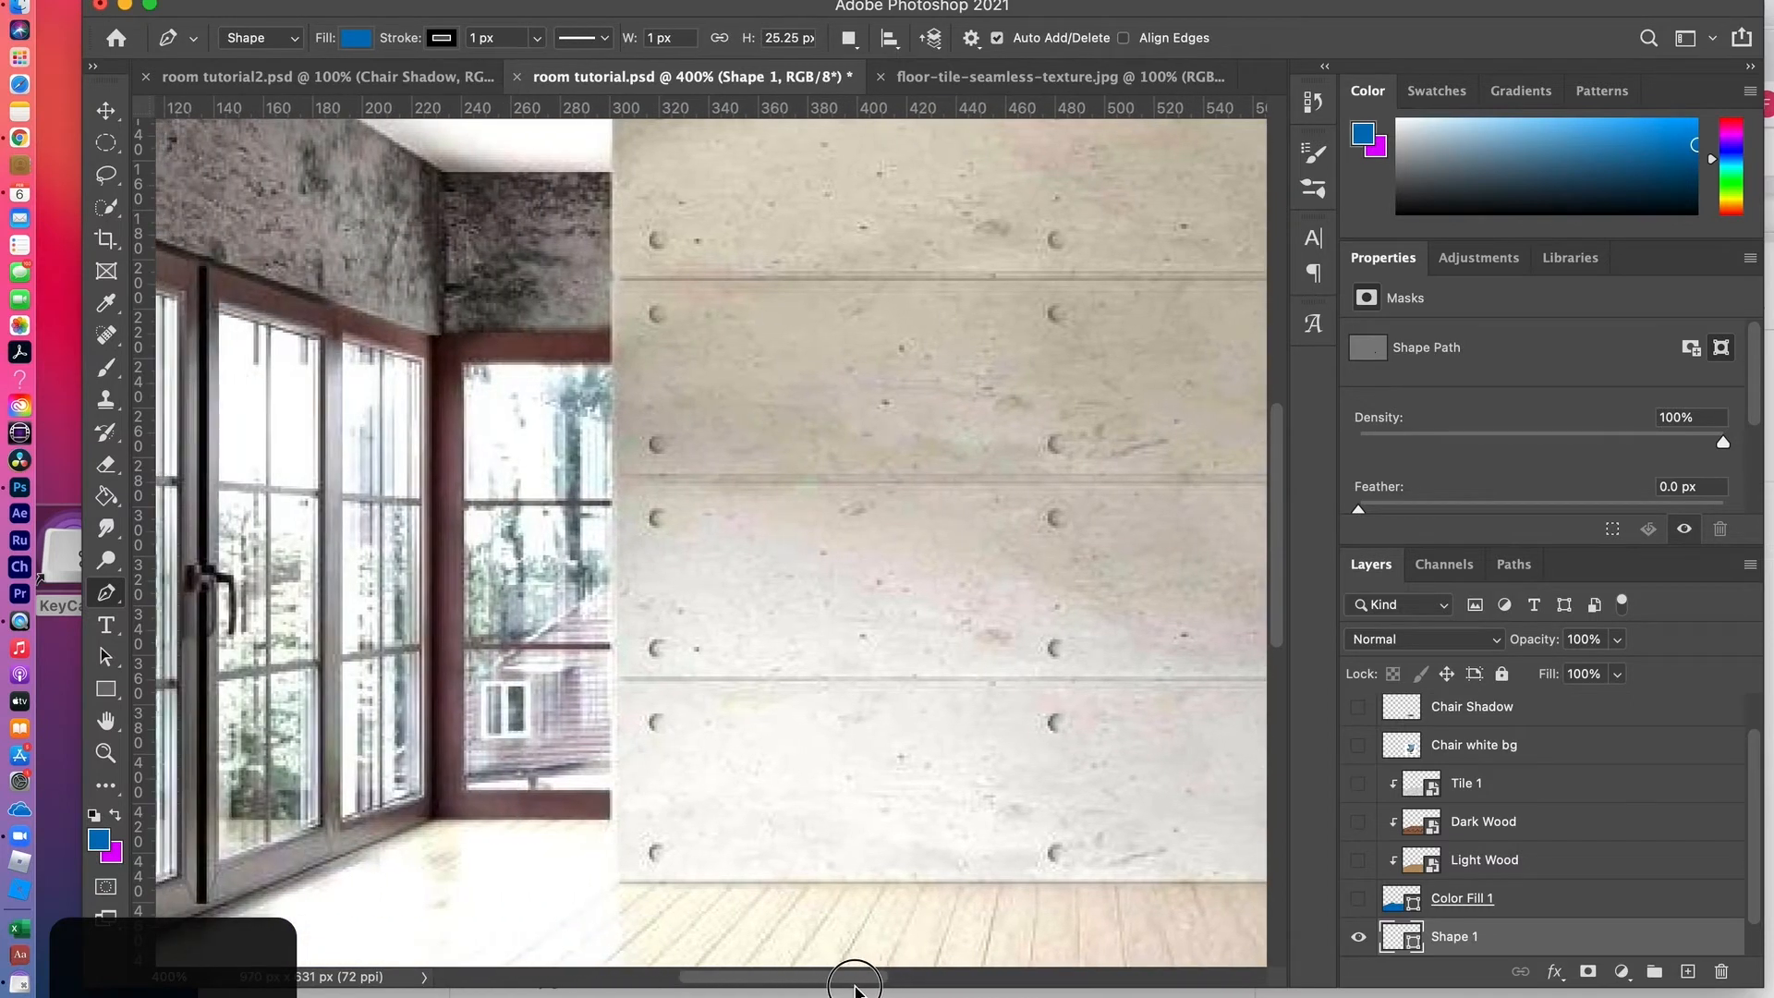
pyautogui.click(617, 883)
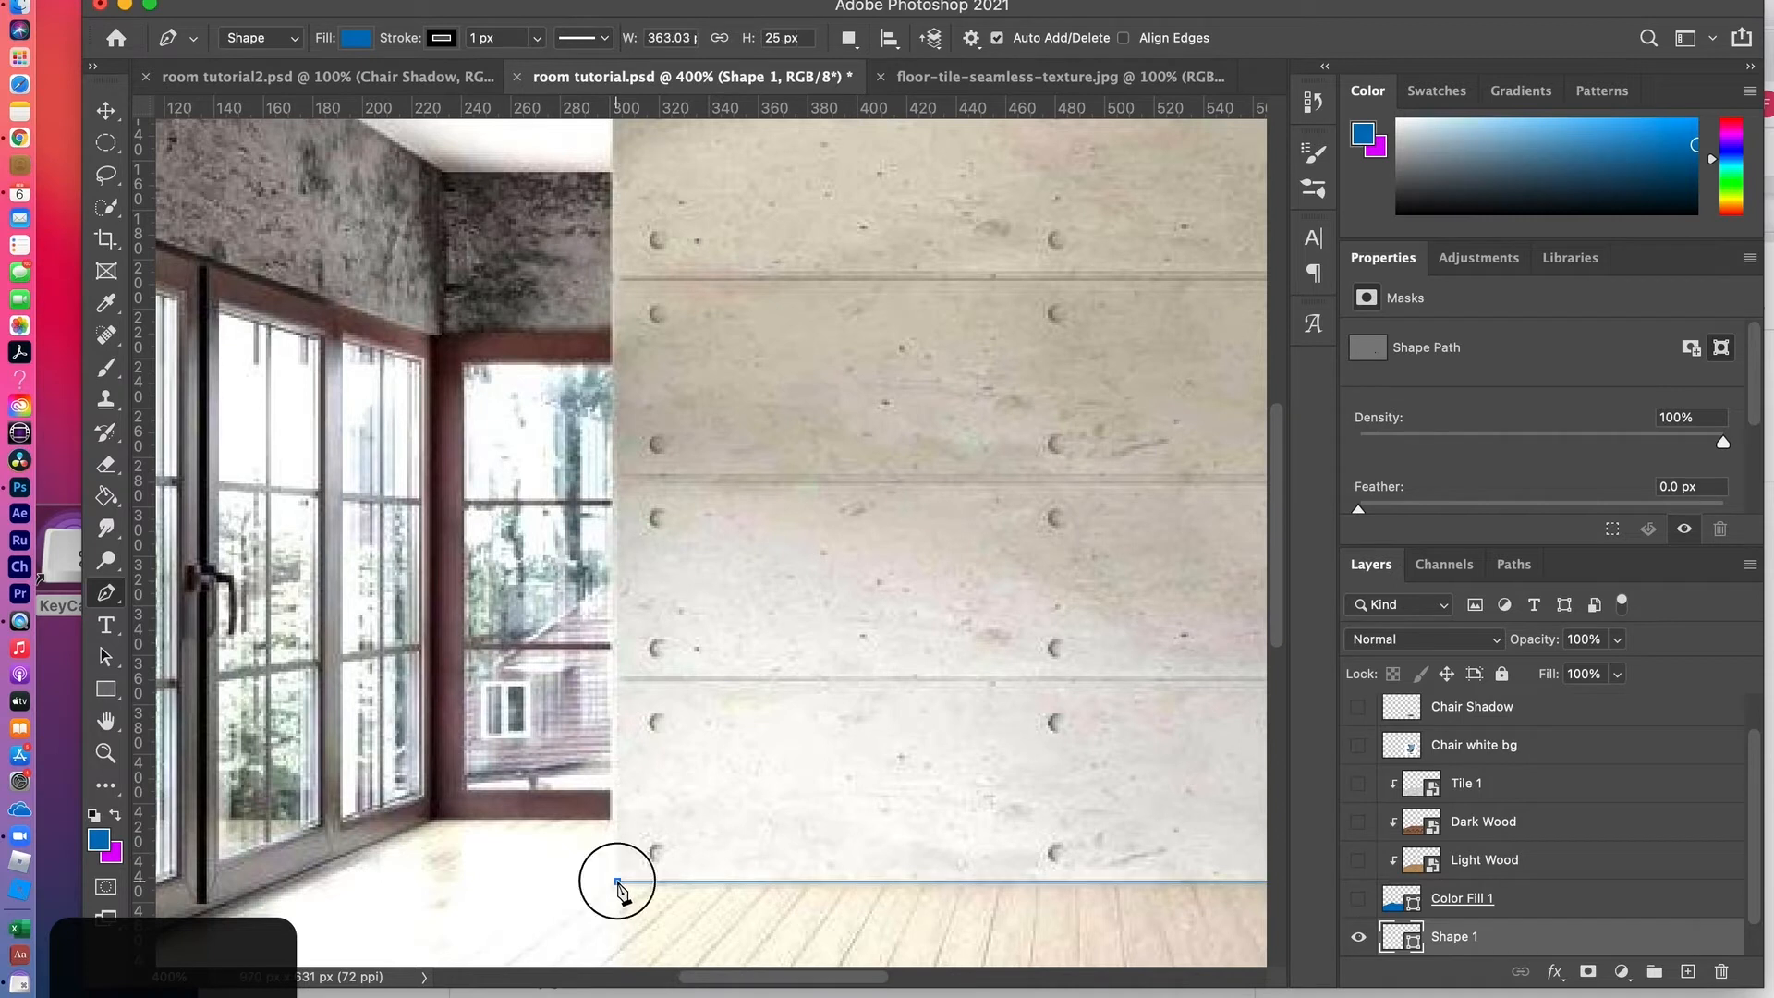
pyautogui.click(617, 882)
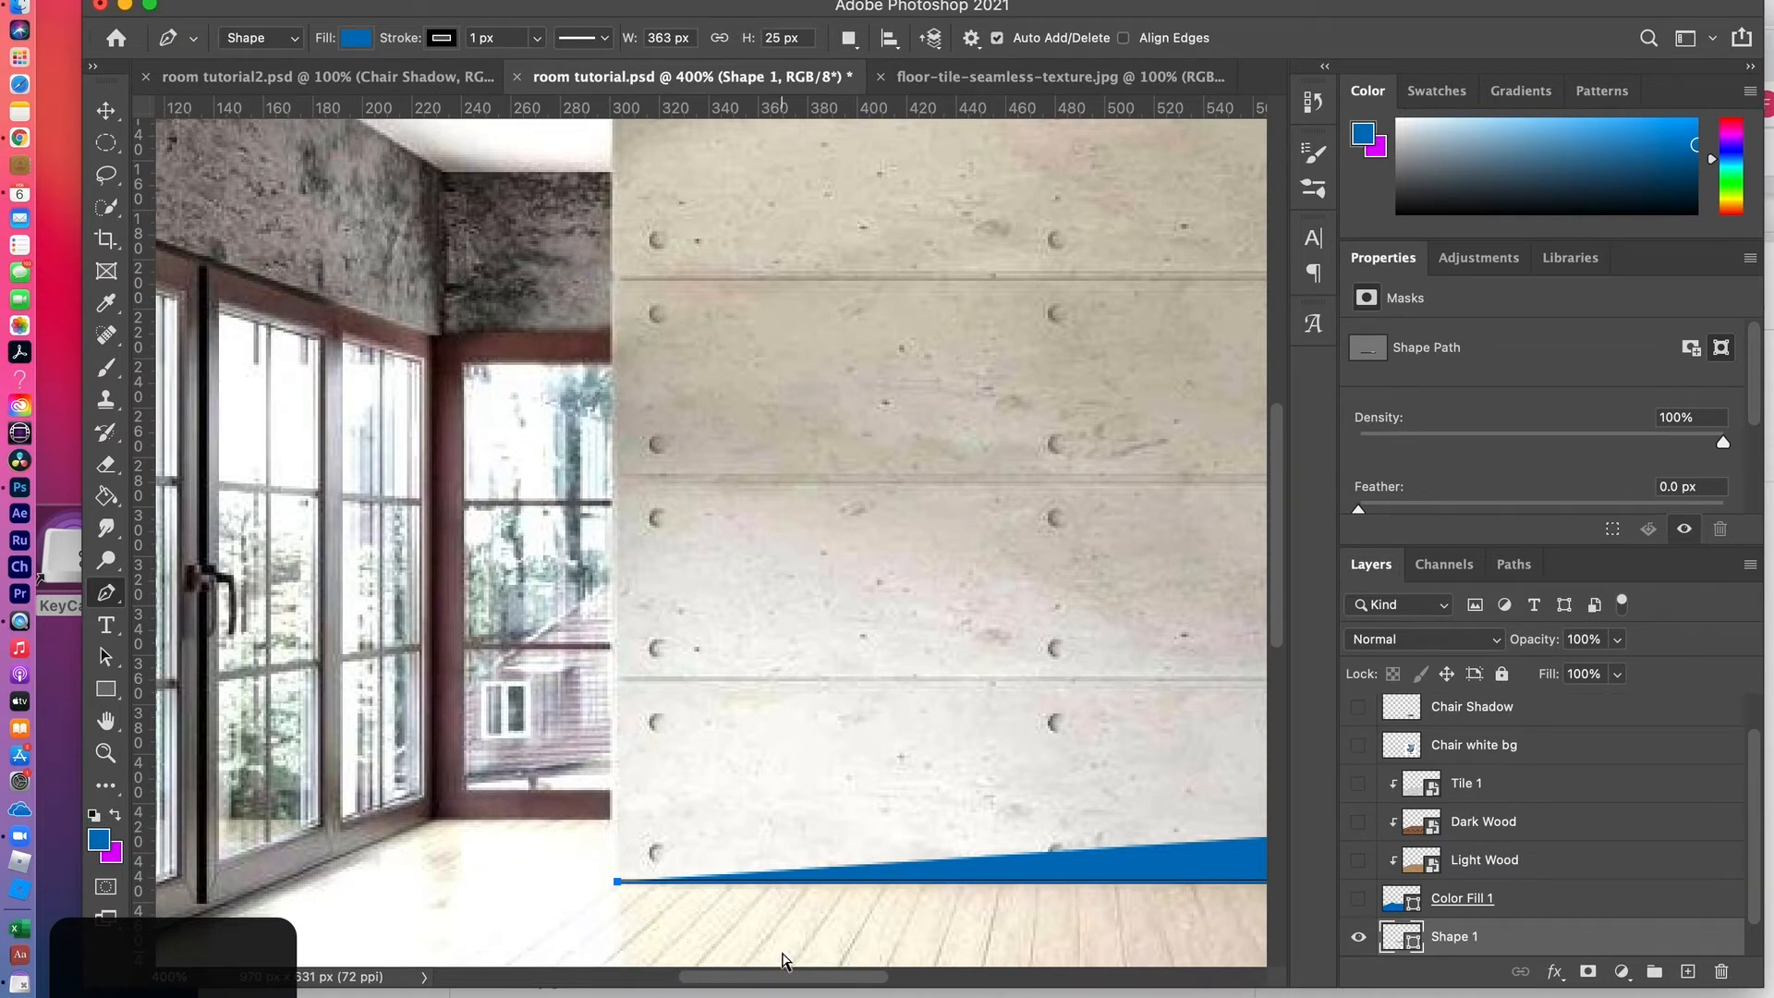
pyautogui.press('super+minus')
pyautogui.press('super+minus')
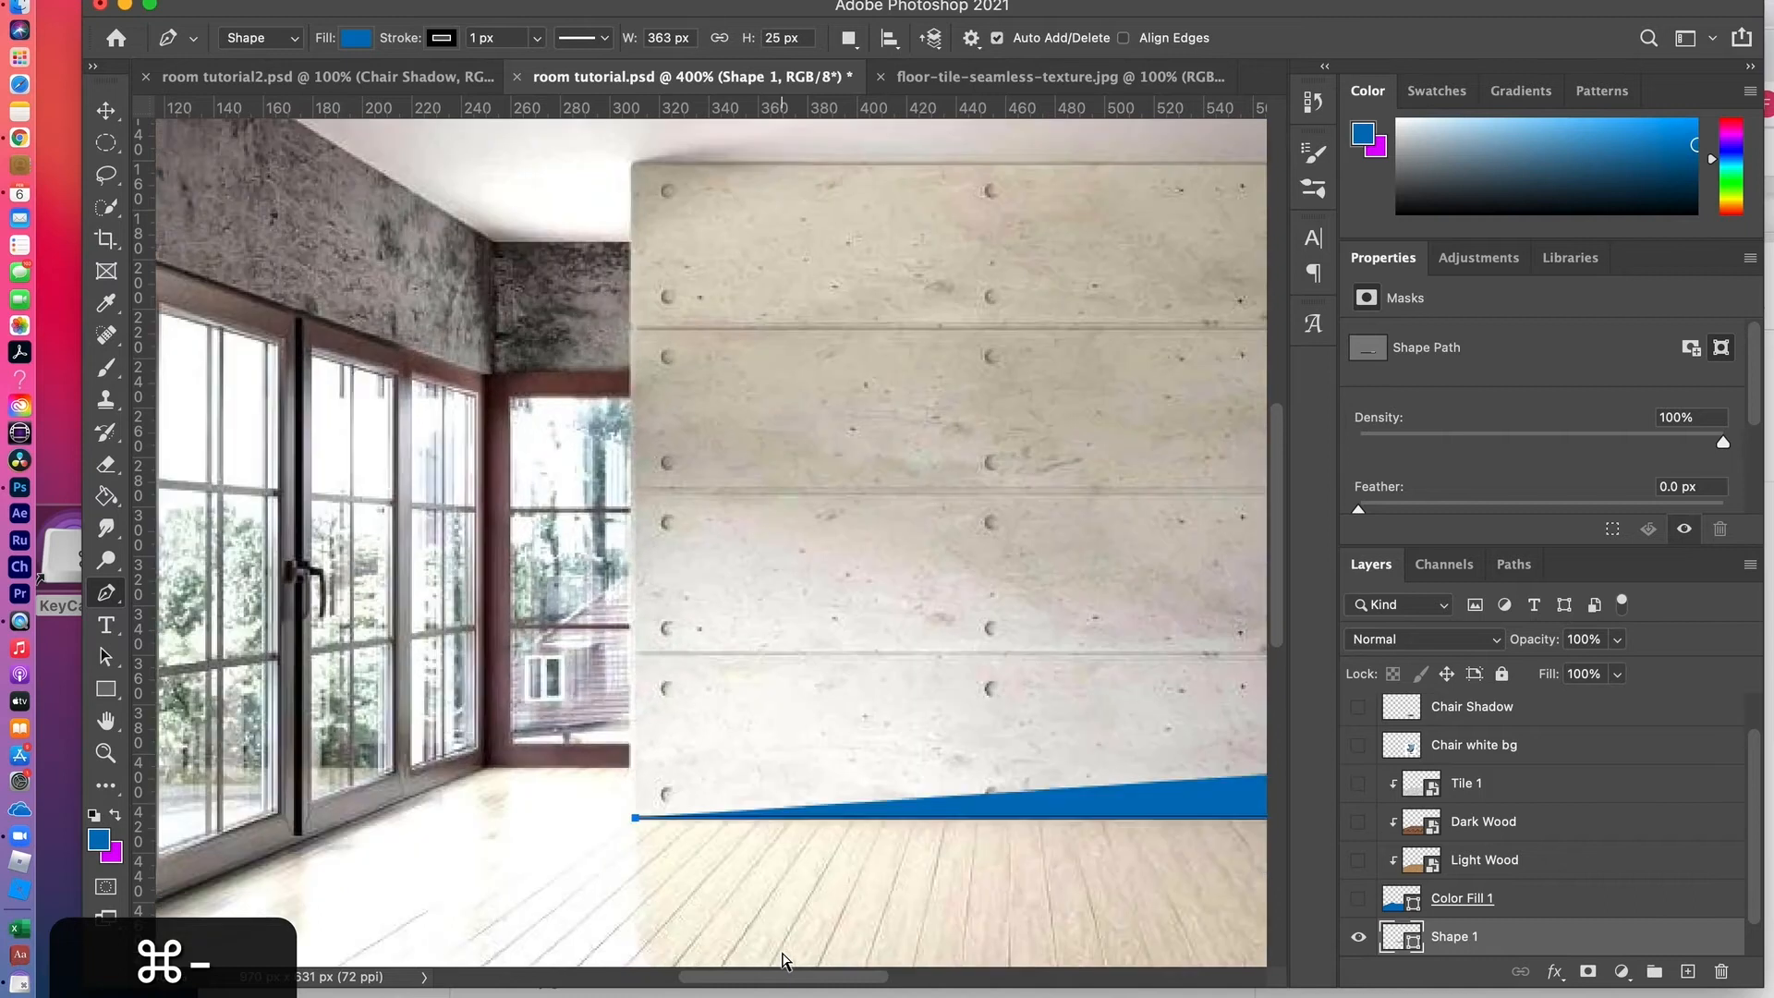
pyautogui.press('super+equal')
pyautogui.press('super+equal')
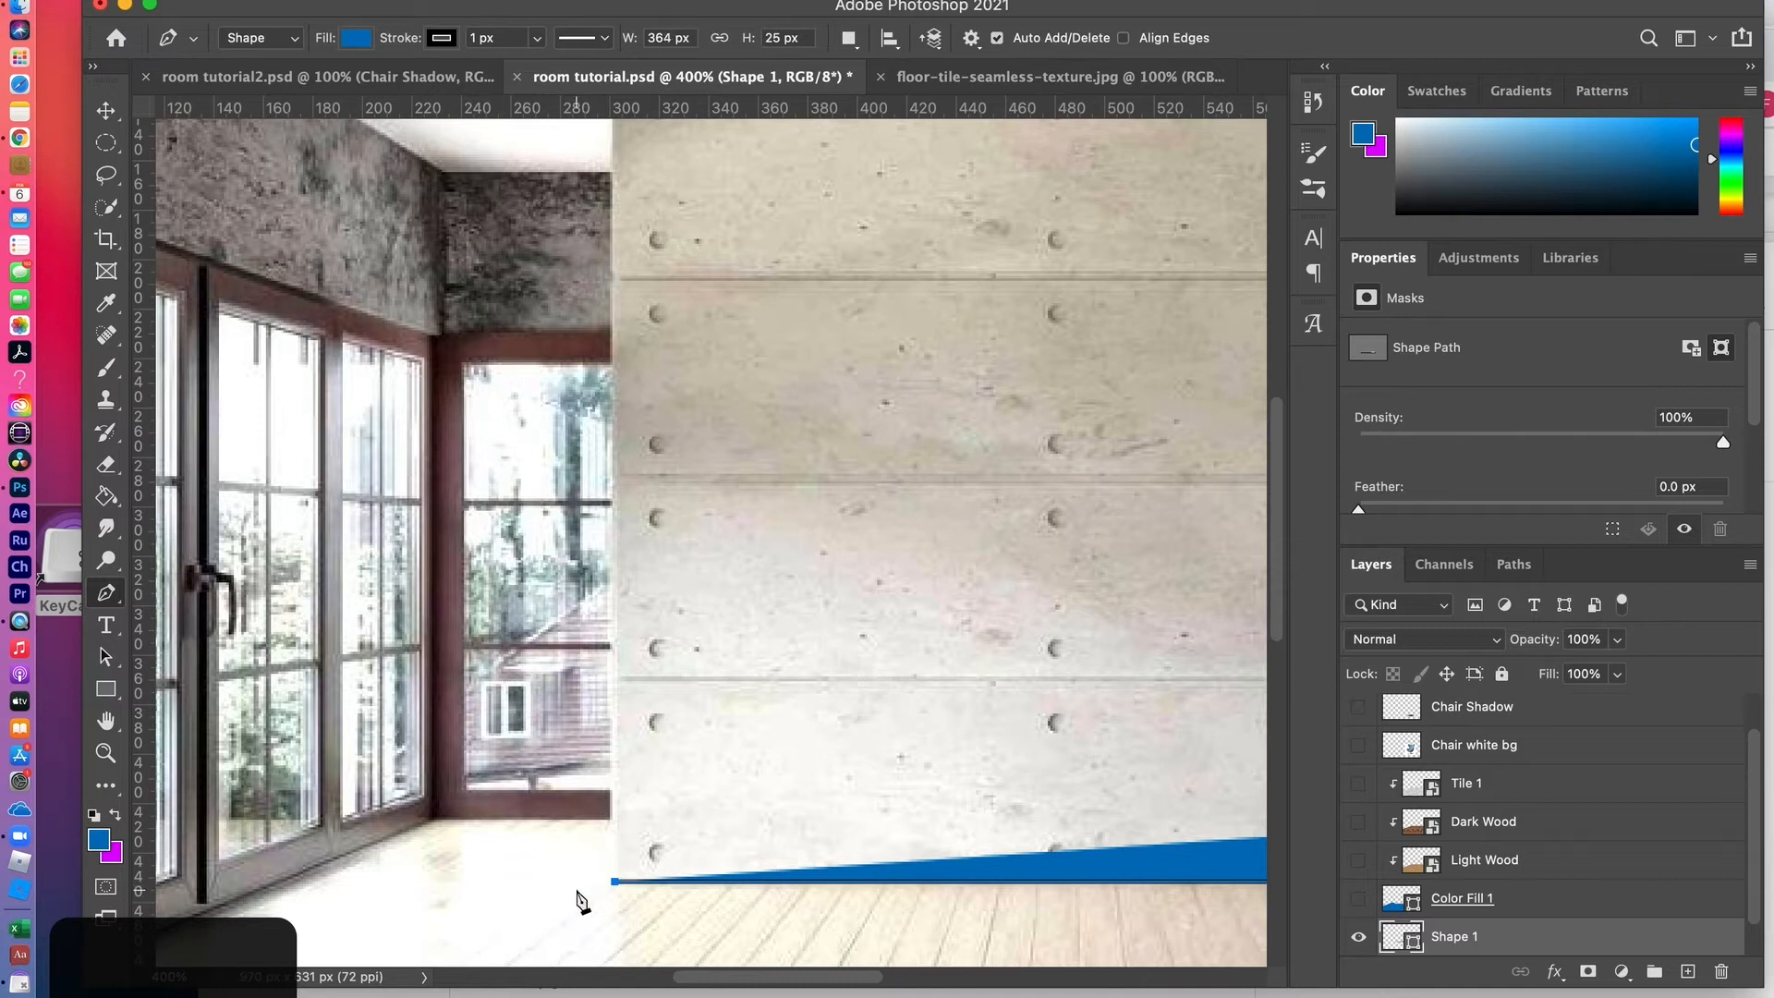
pyautogui.click(611, 822)
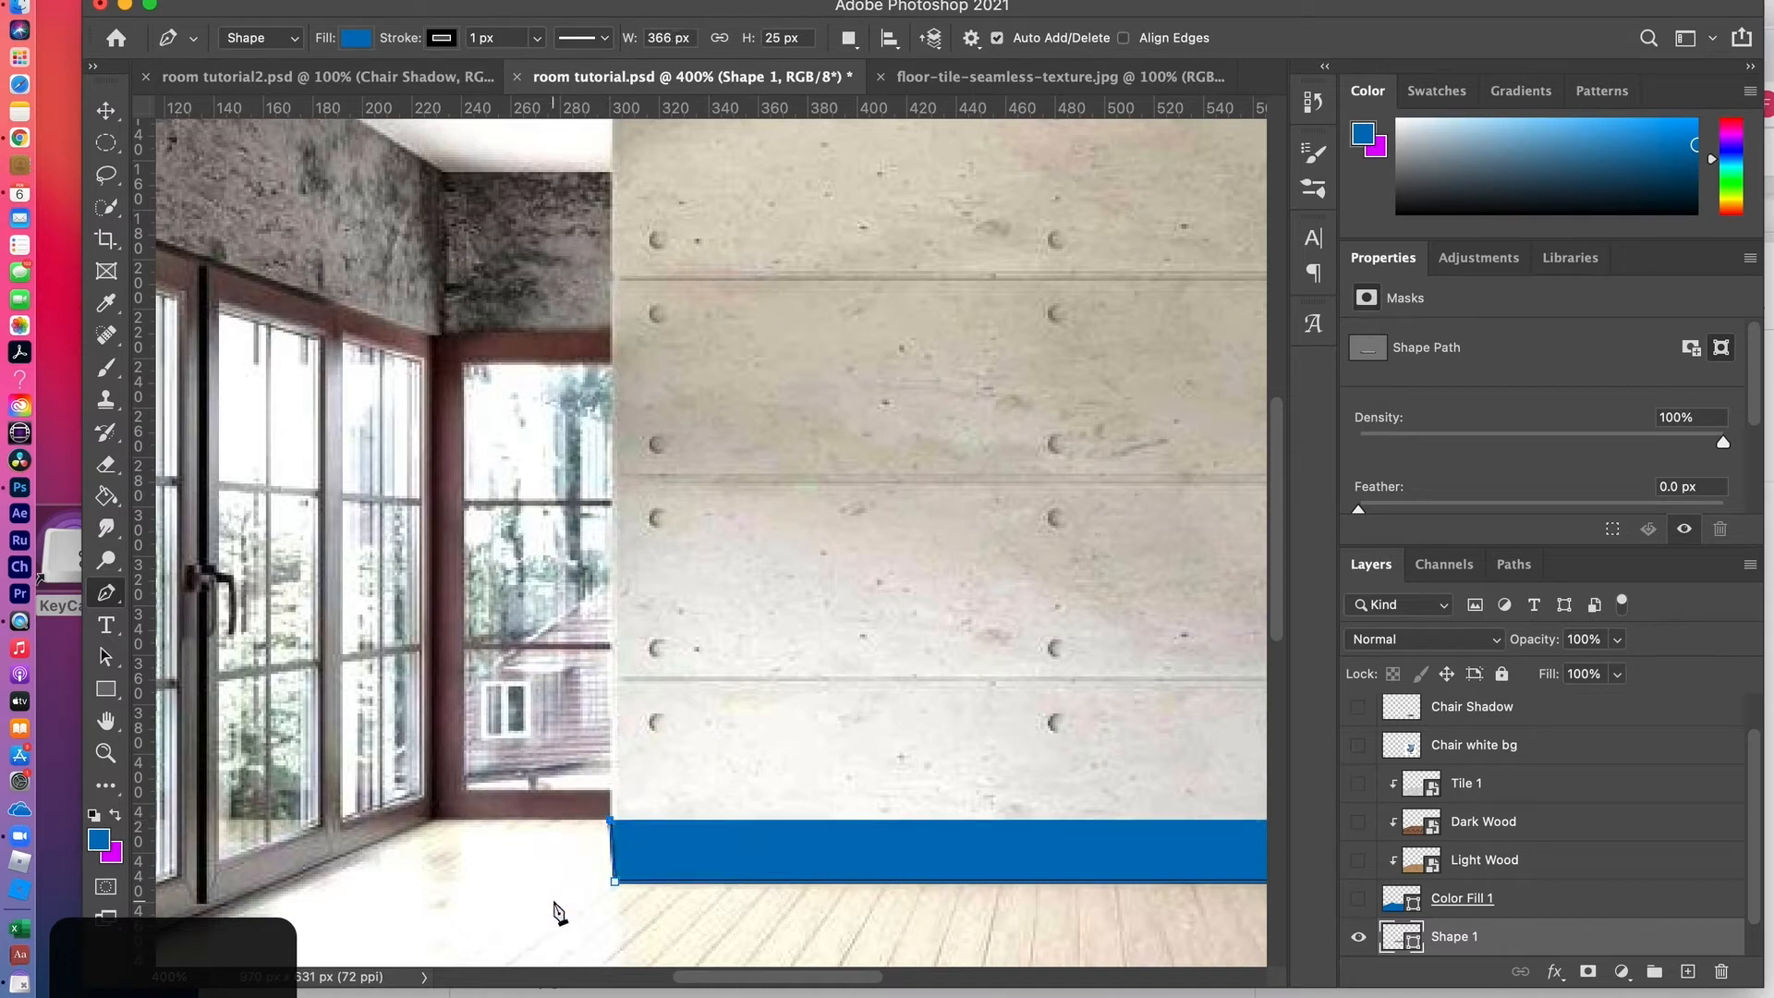
# Step: Nudge the shape's left anchor points so they line up vertically with the concrete panel's left edge
pyautogui.press('Right')
pyautogui.press('Right')
pyautogui.click(107, 656)
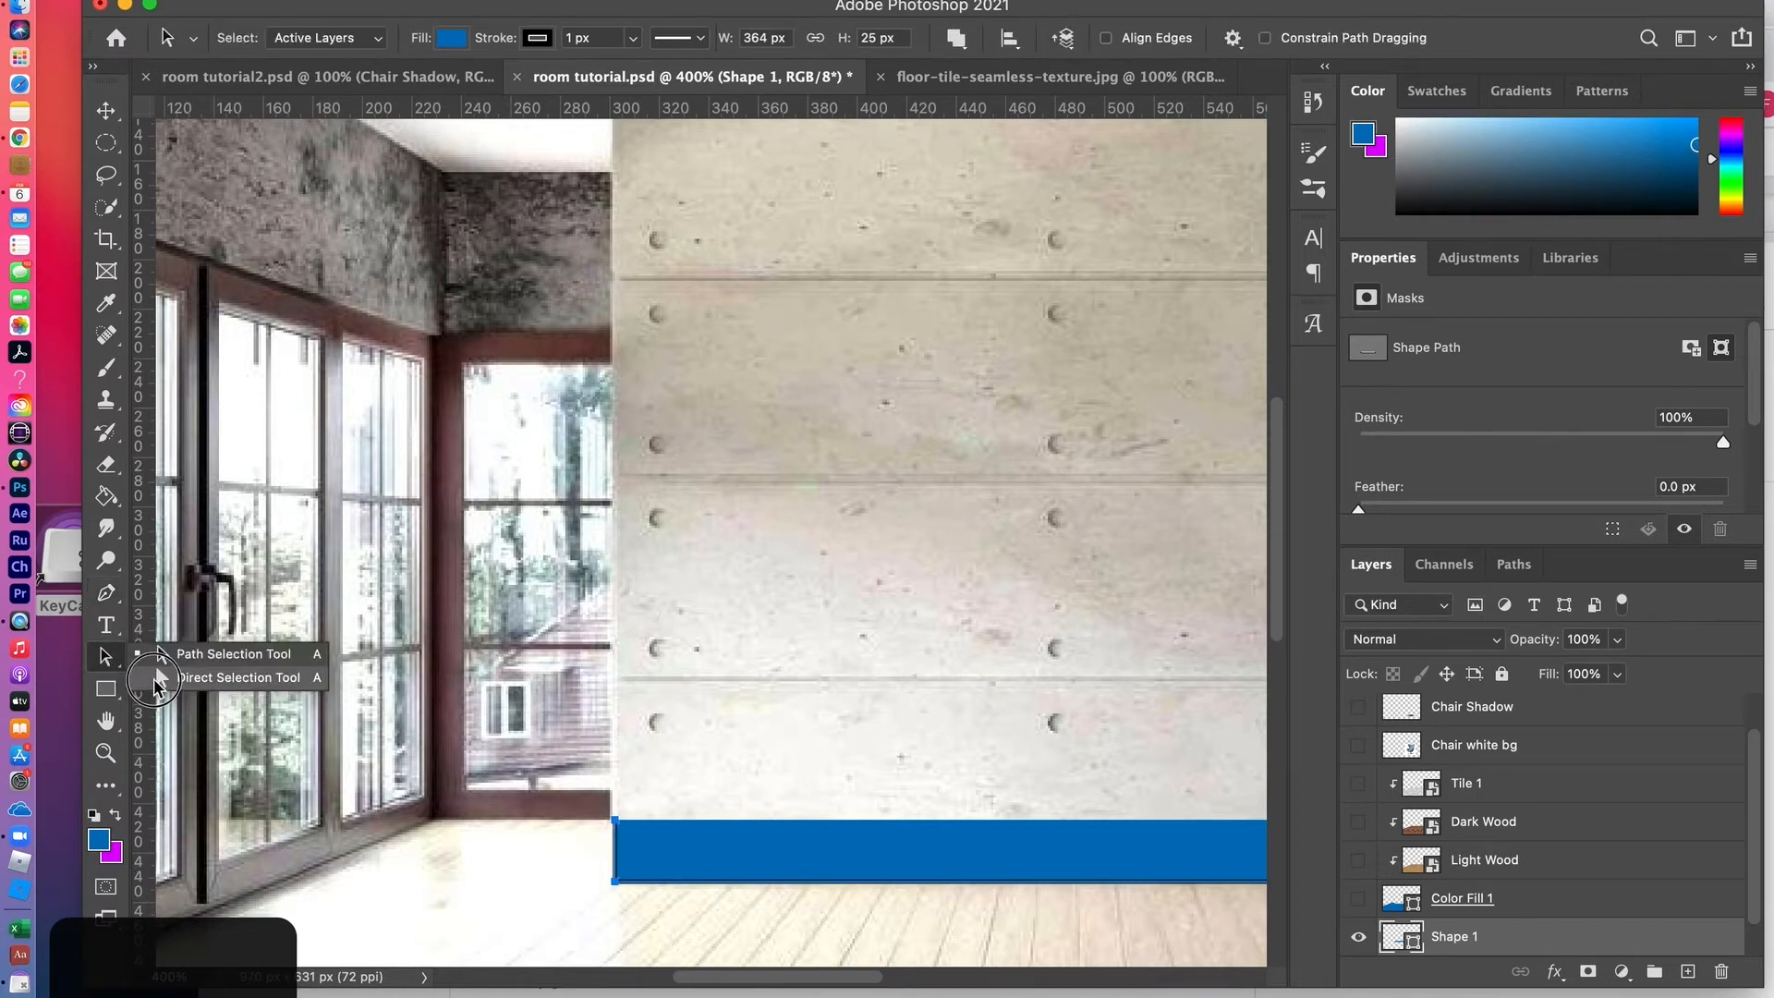
pyautogui.click(233, 653)
pyautogui.click(545, 894)
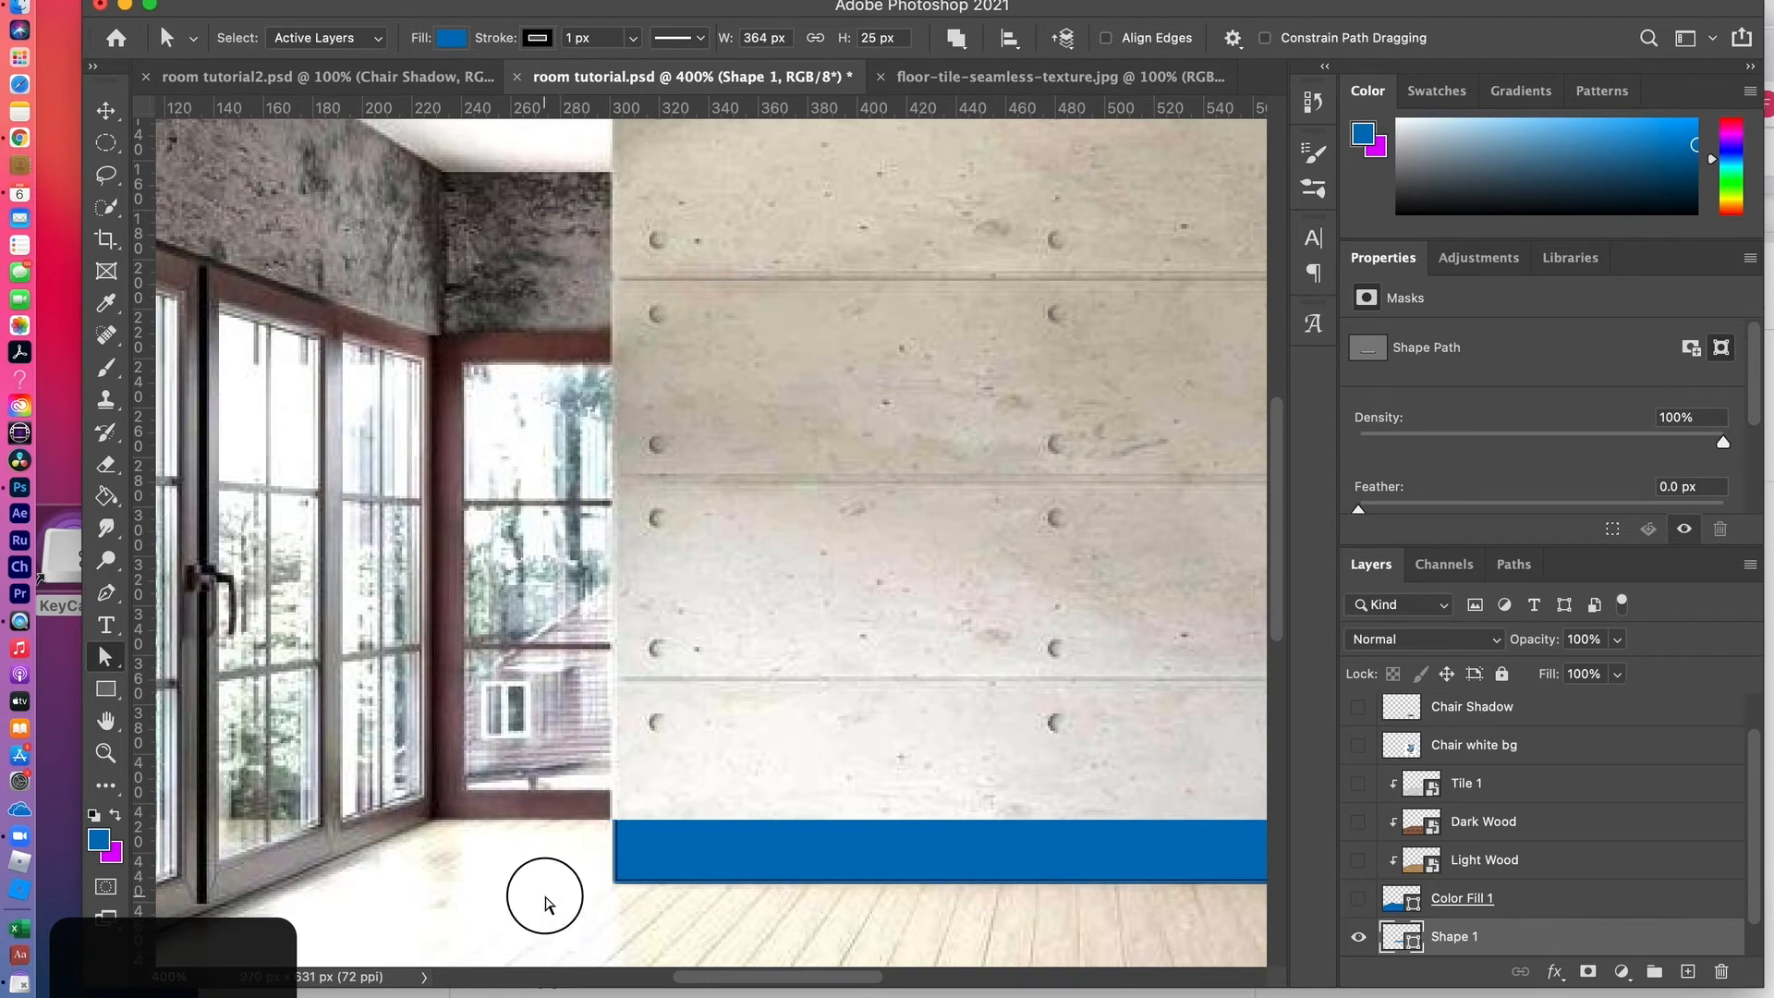
pyautogui.click(618, 884)
pyautogui.press('Left')
pyautogui.press('Left')
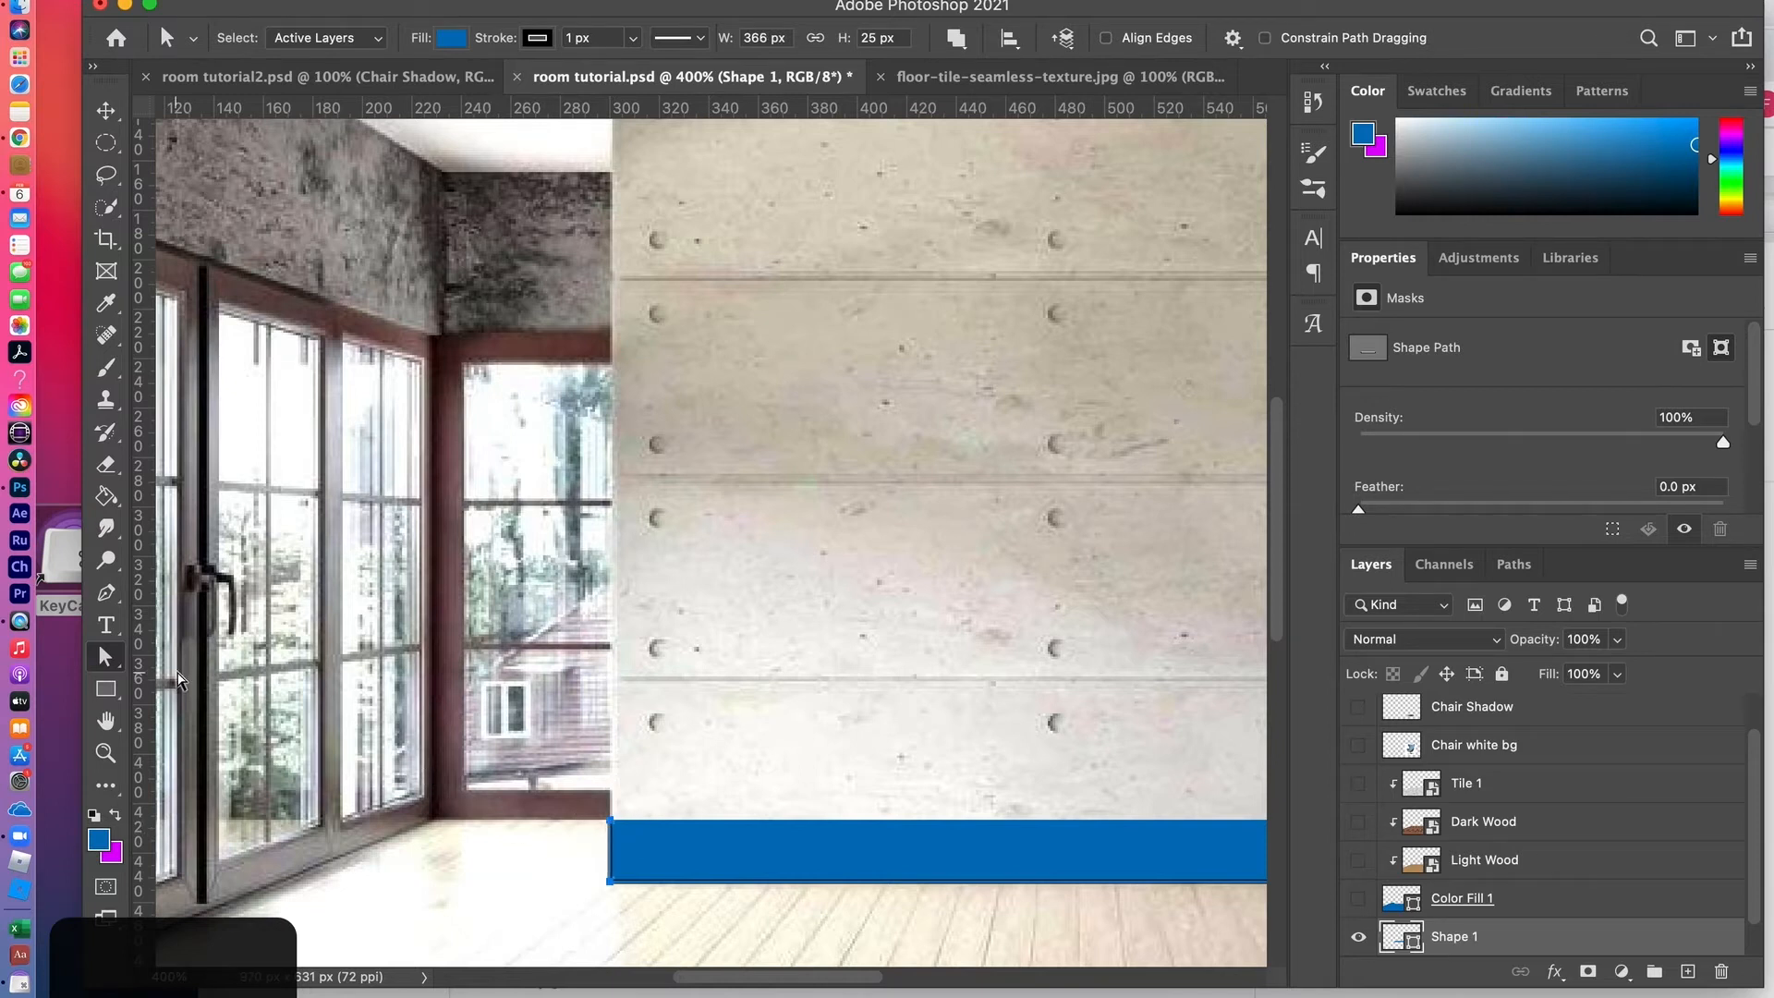
# Step: Extend the pen shape with an anchor point at the floor corner where the window wall meets the back wall
pyautogui.click(107, 596)
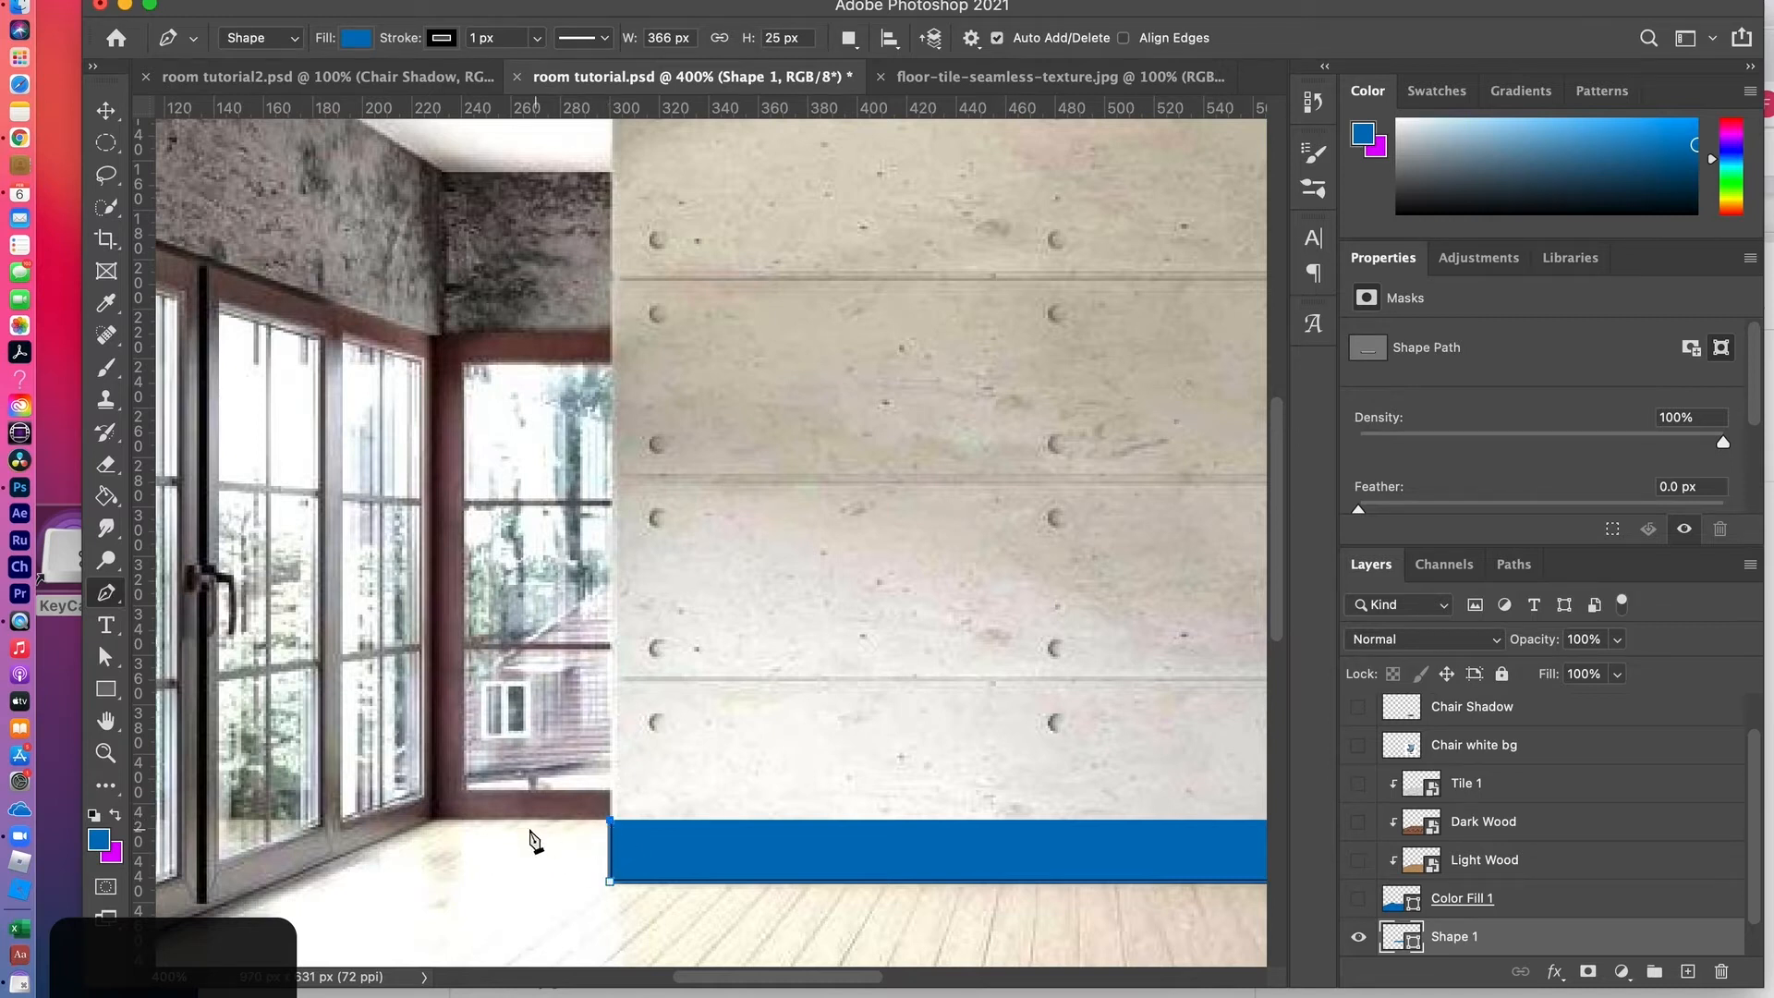
pyautogui.click(435, 820)
pyautogui.press('super+minus')
pyautogui.press('super+minus')
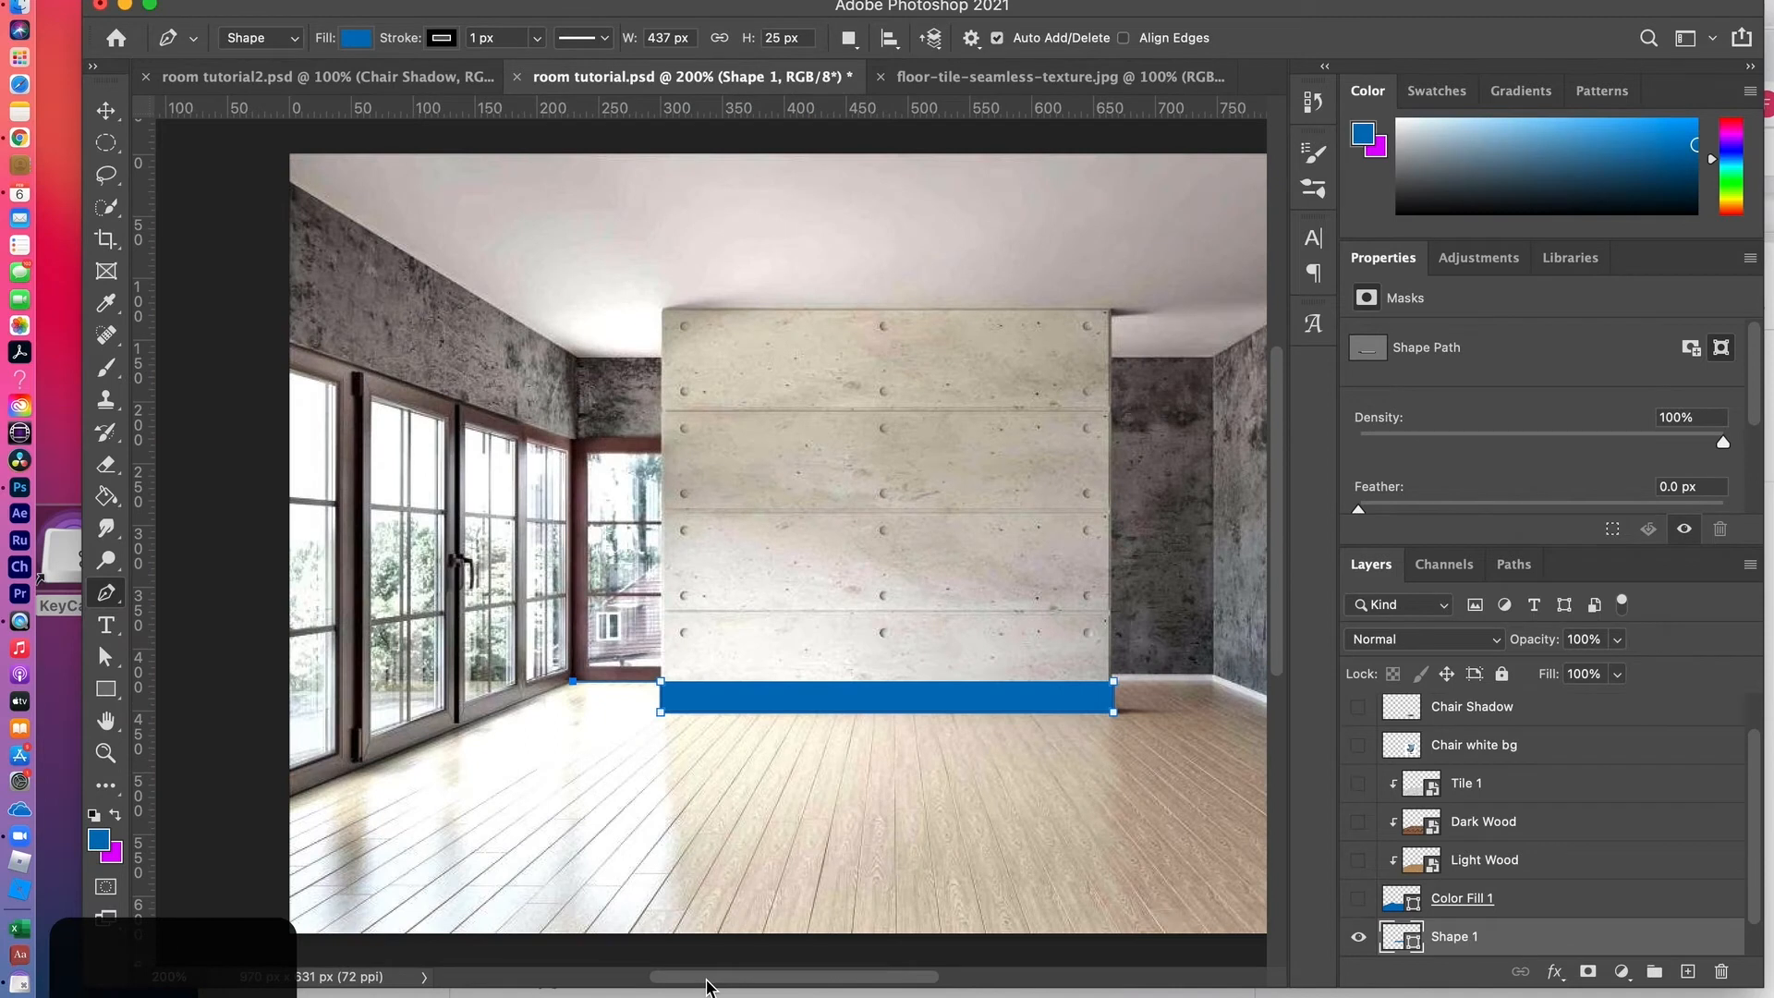
pyautogui.press('super+minus')
pyautogui.press('super+equal')
pyautogui.press('super+minus')
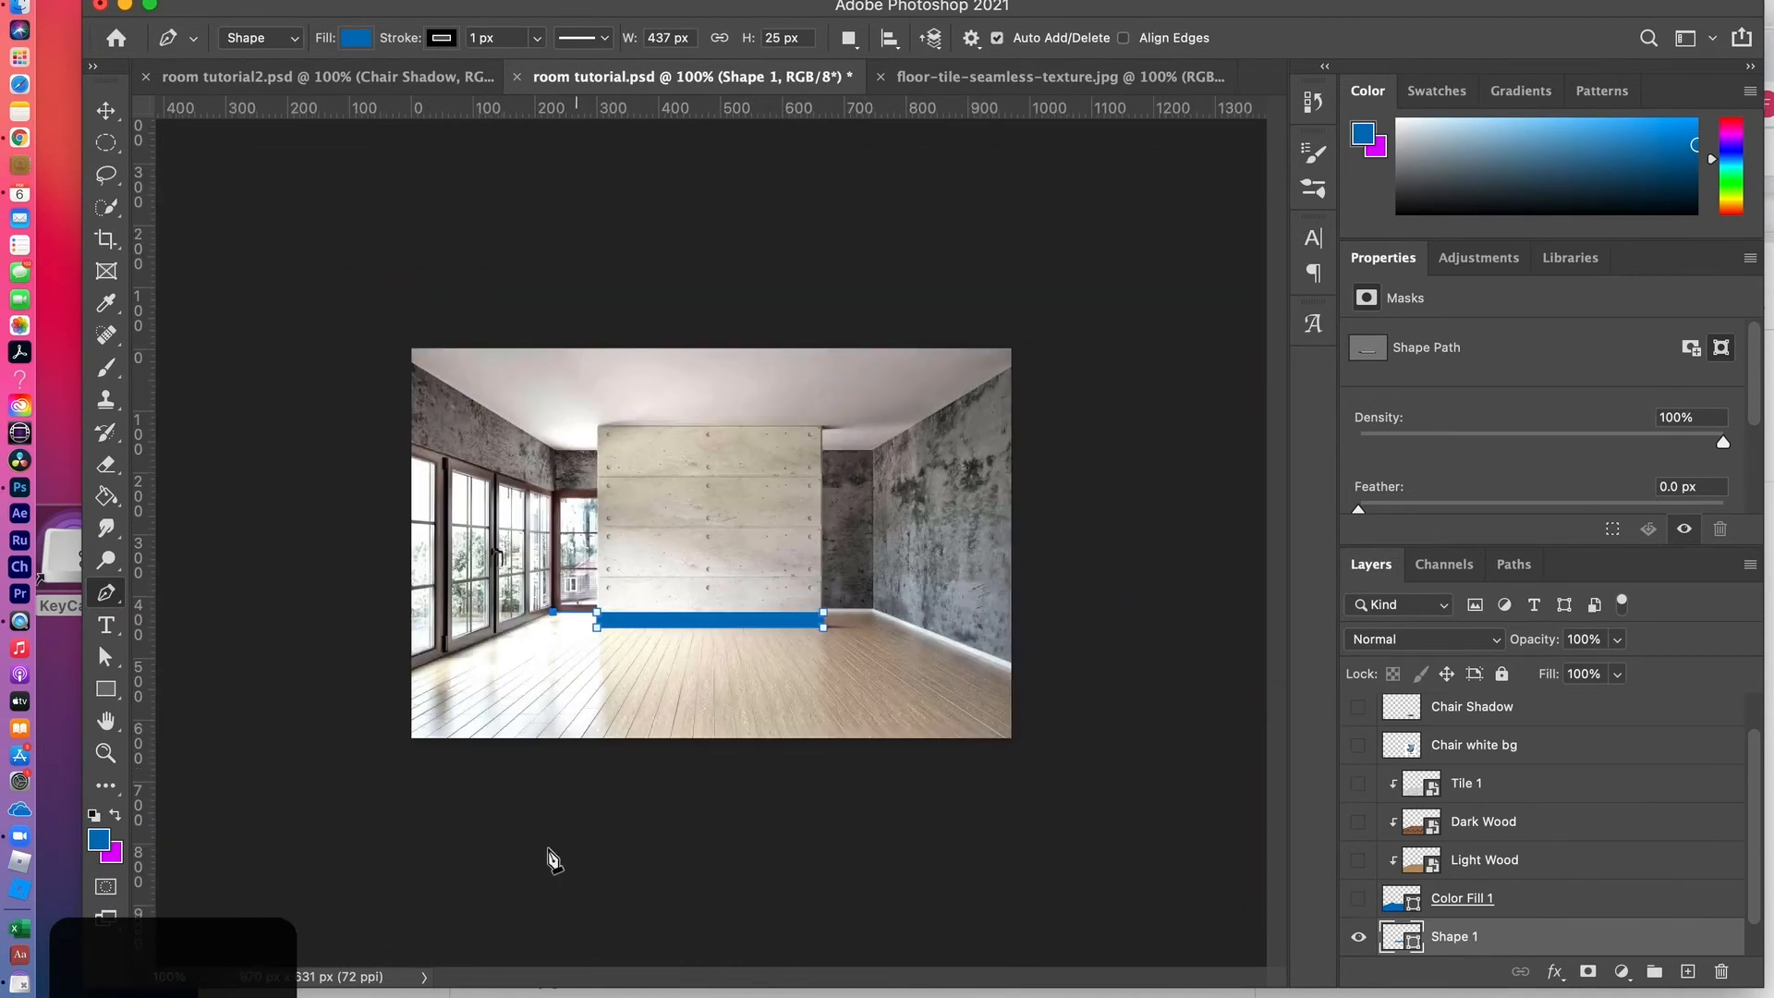
# Step: Extend the shape along the window wall's base past the image's left edge, below the canvas, and up beyond the right edge
pyautogui.click(397, 683)
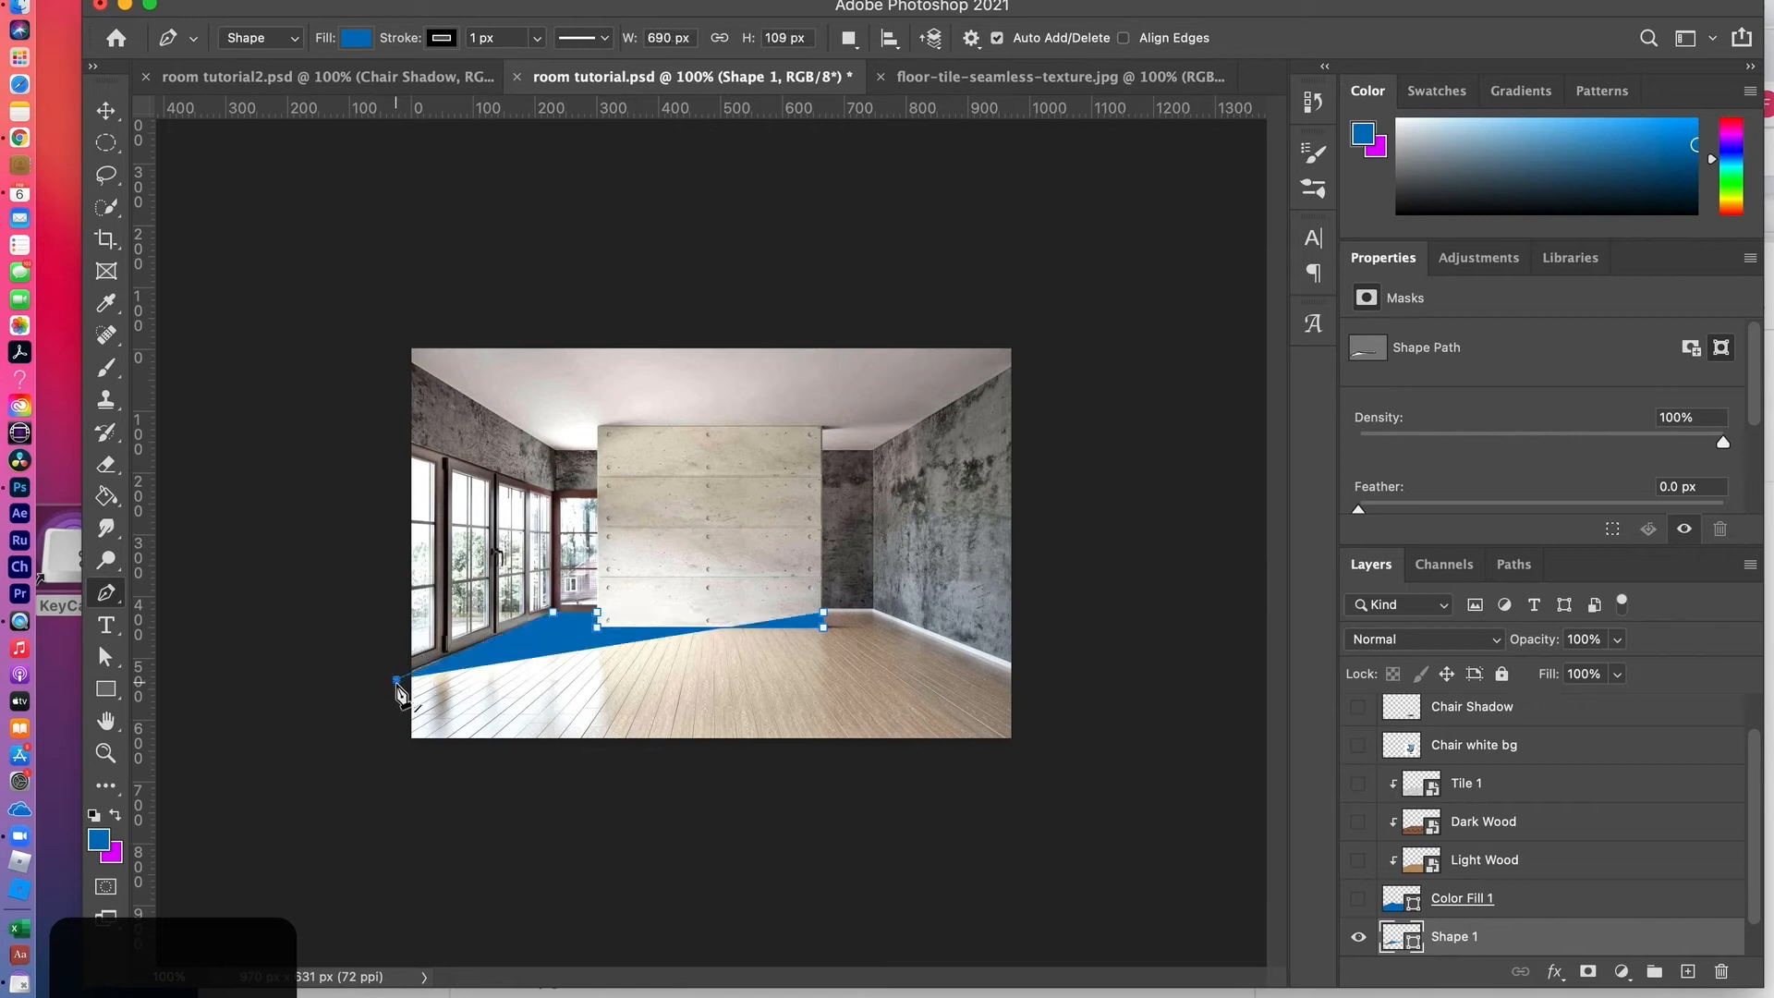
pyautogui.click(393, 765)
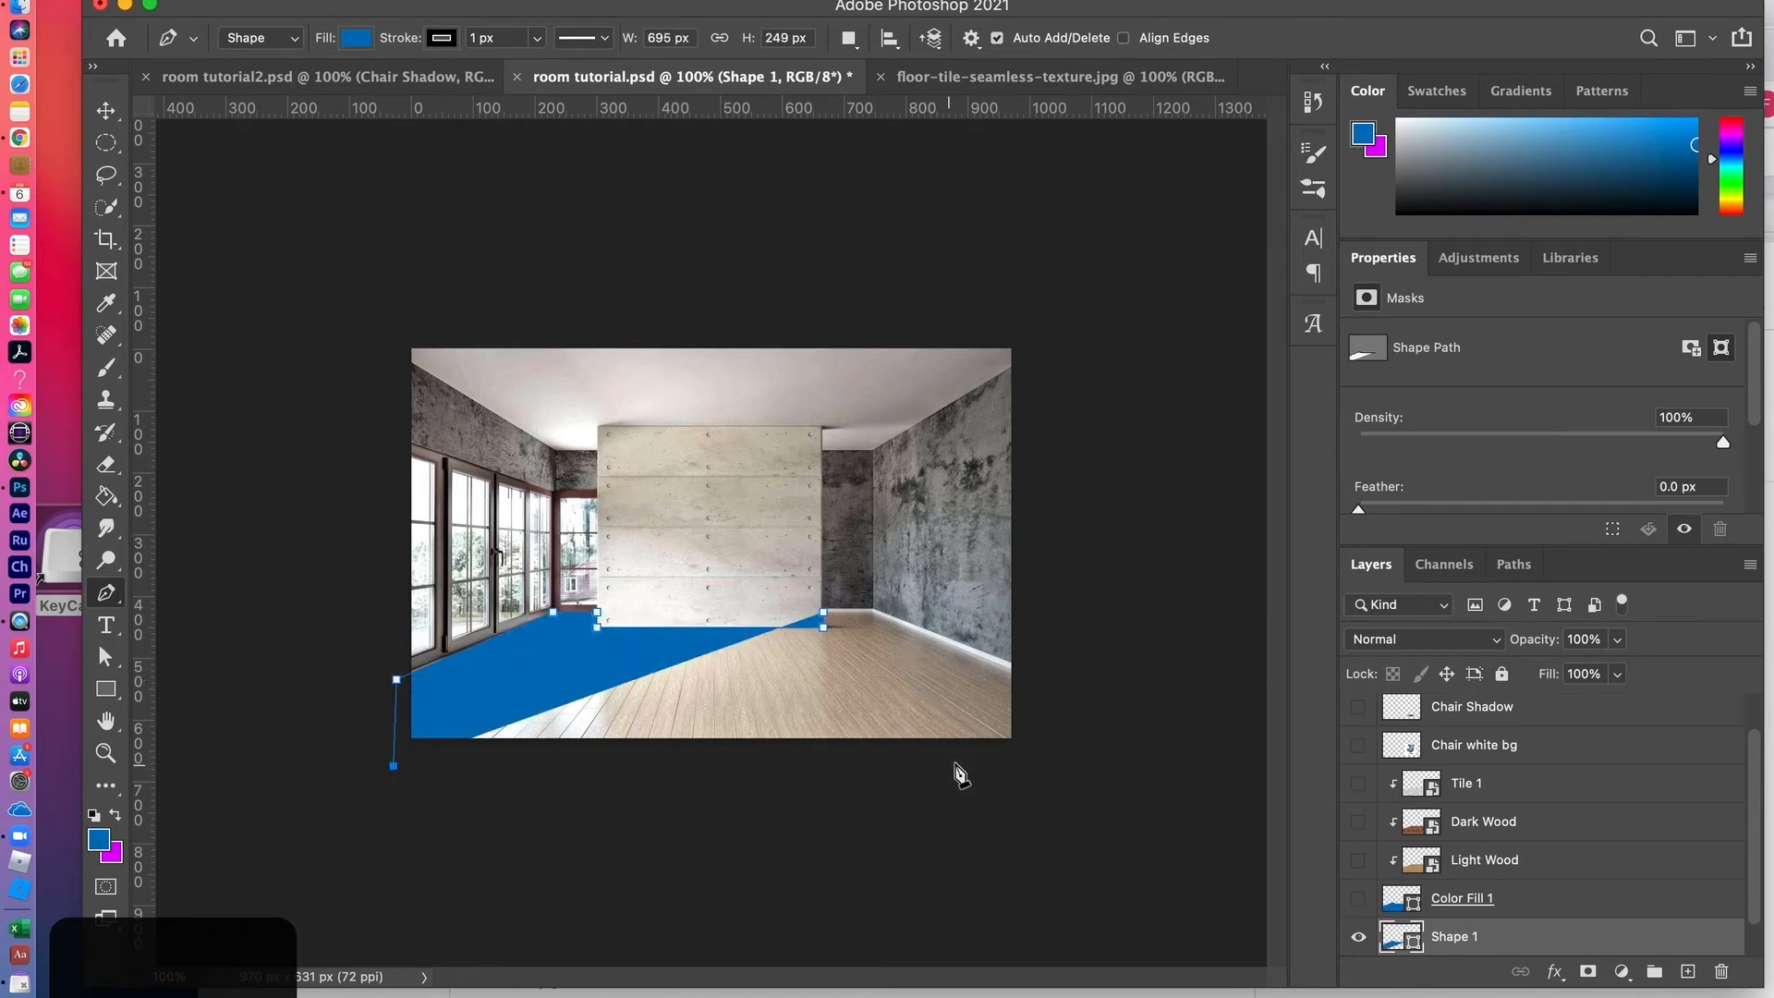
pyautogui.click(1043, 757)
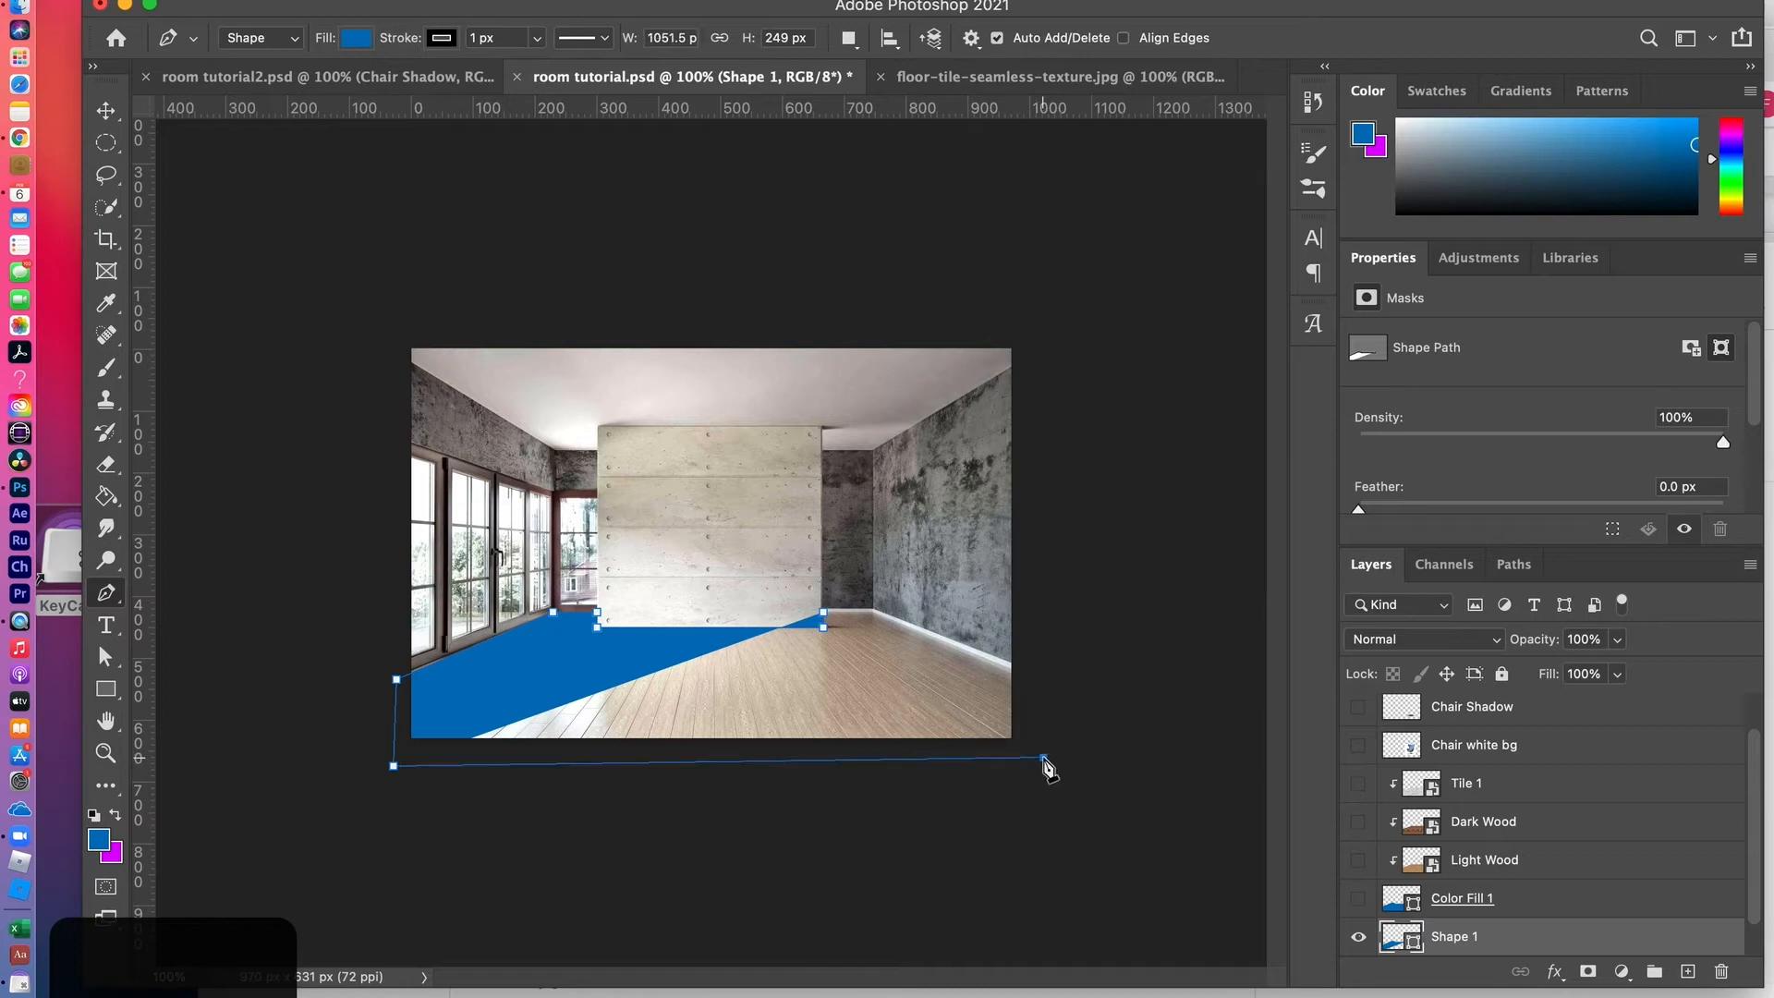
pyautogui.click(1043, 682)
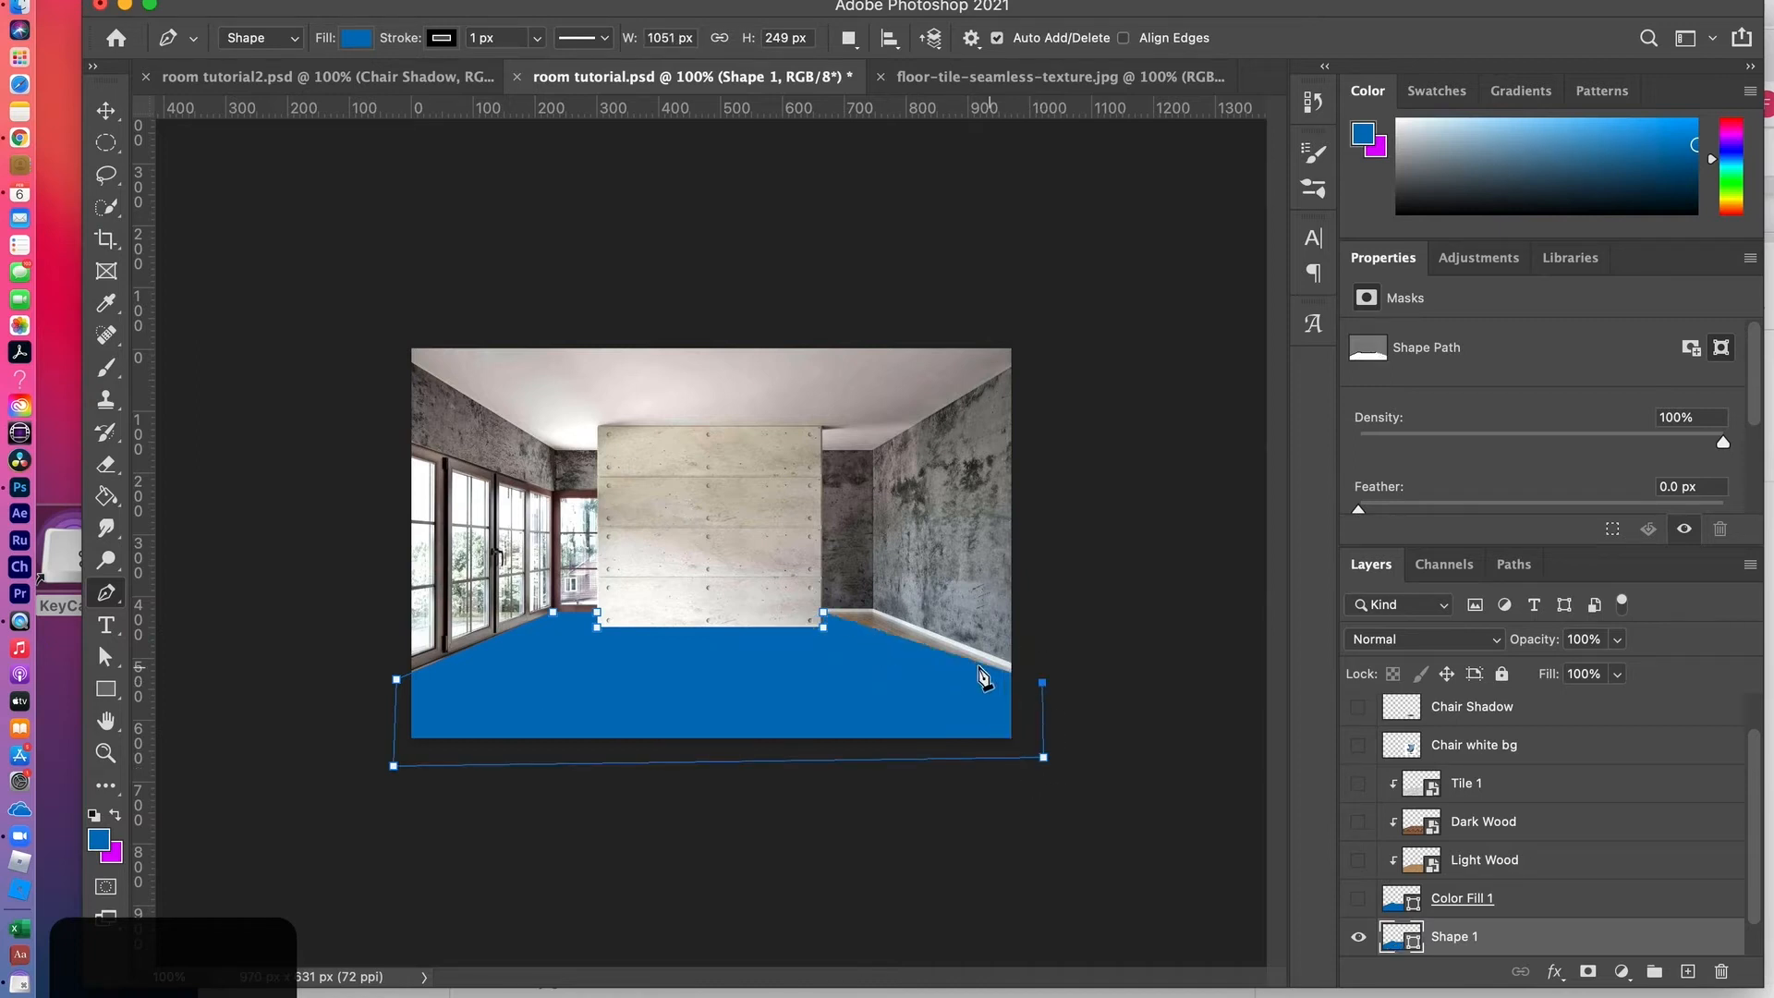
# Step: Add an anchor point at the back-right floor corner and close the shape at its starting point beside the concrete panel
pyautogui.click(871, 611)
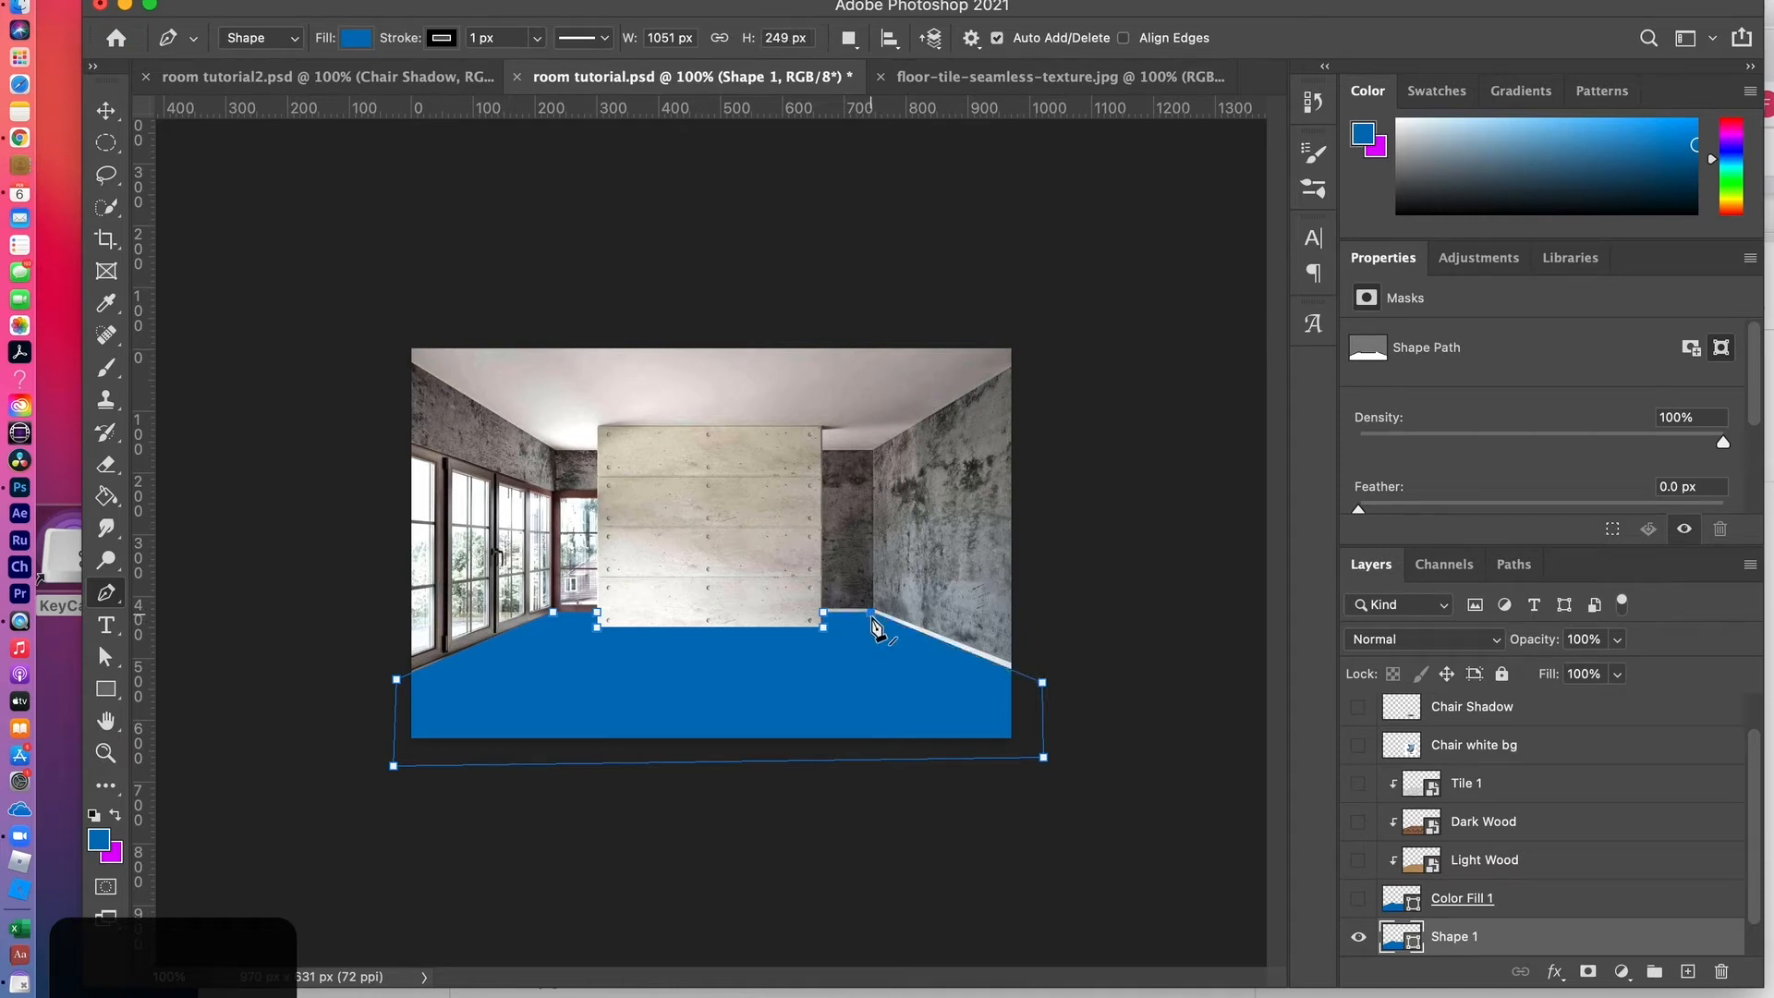
pyautogui.click(823, 613)
pyautogui.press('super+equal')
pyautogui.press('super+equal')
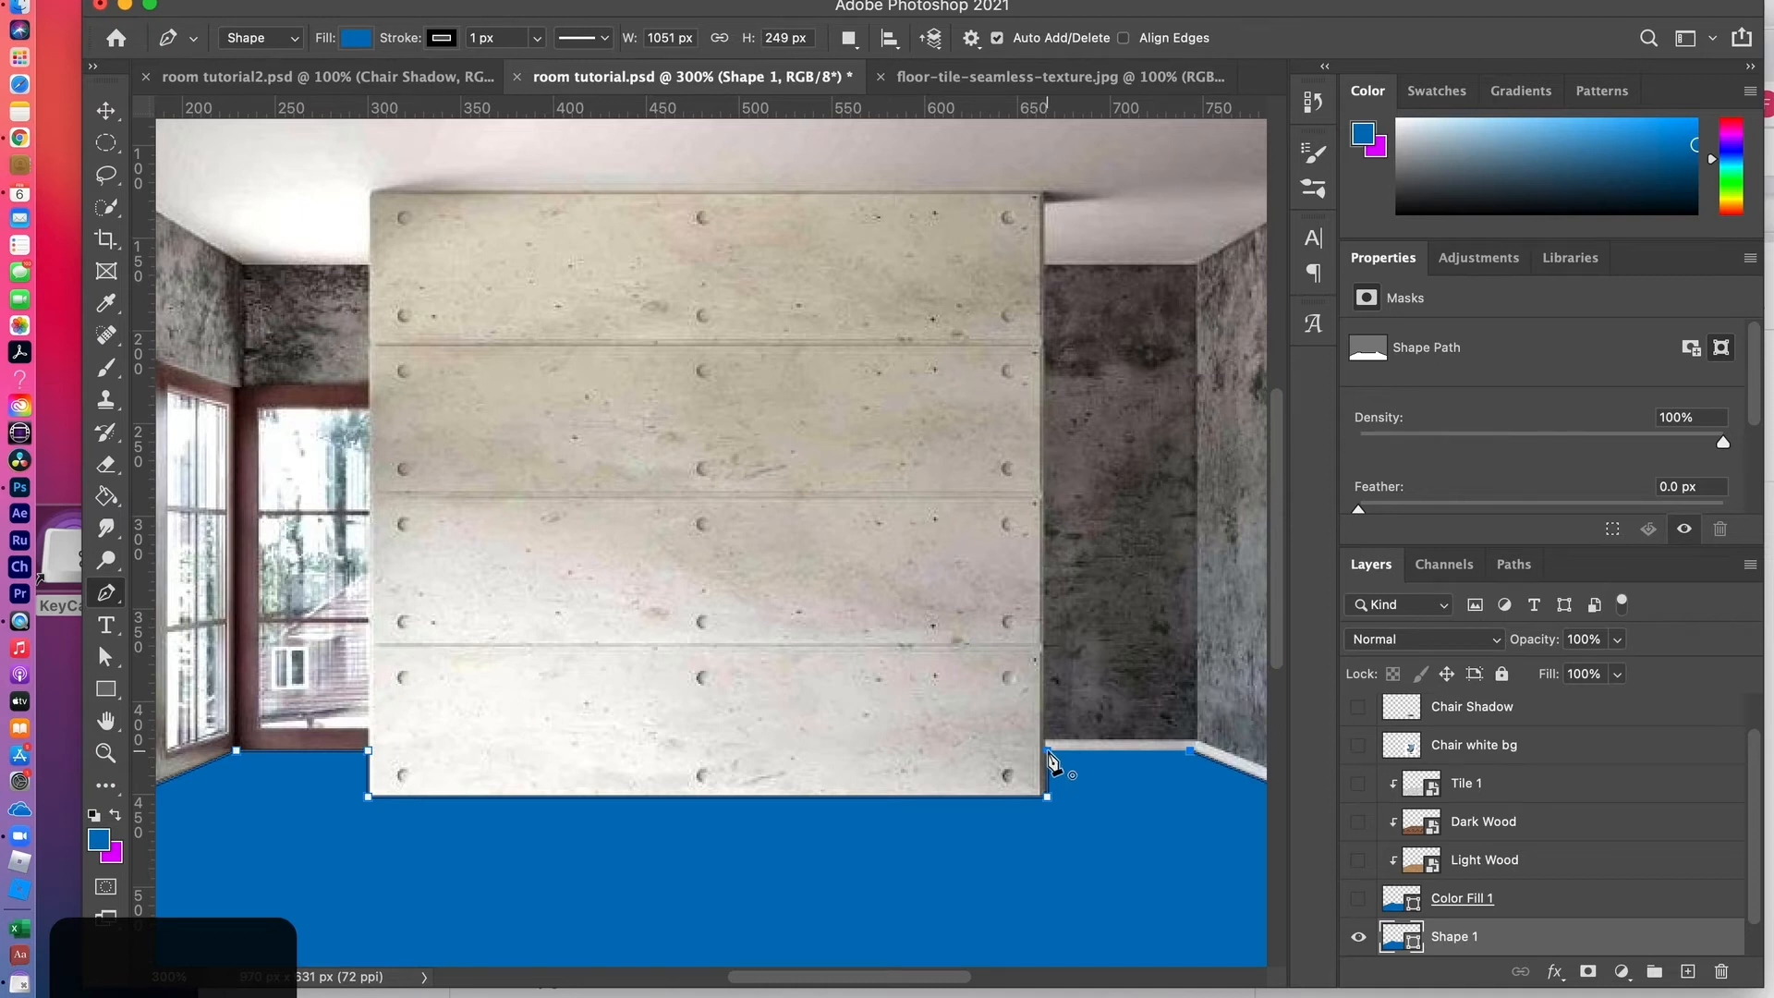
pyautogui.click(1048, 751)
# Step: Rename the Shape 1 layer as Color
pyautogui.doubleClick(1447, 937)
pyautogui.write('Color Fa')
pyautogui.press('BackSpace')
pyautogui.press('BackSpace')
pyautogui.press('BackSpace')
pyautogui.press('BackSpace')
pyautogui.press('BackSpace')
pyautogui.write('Color')
pyautogui.click(1629, 943)
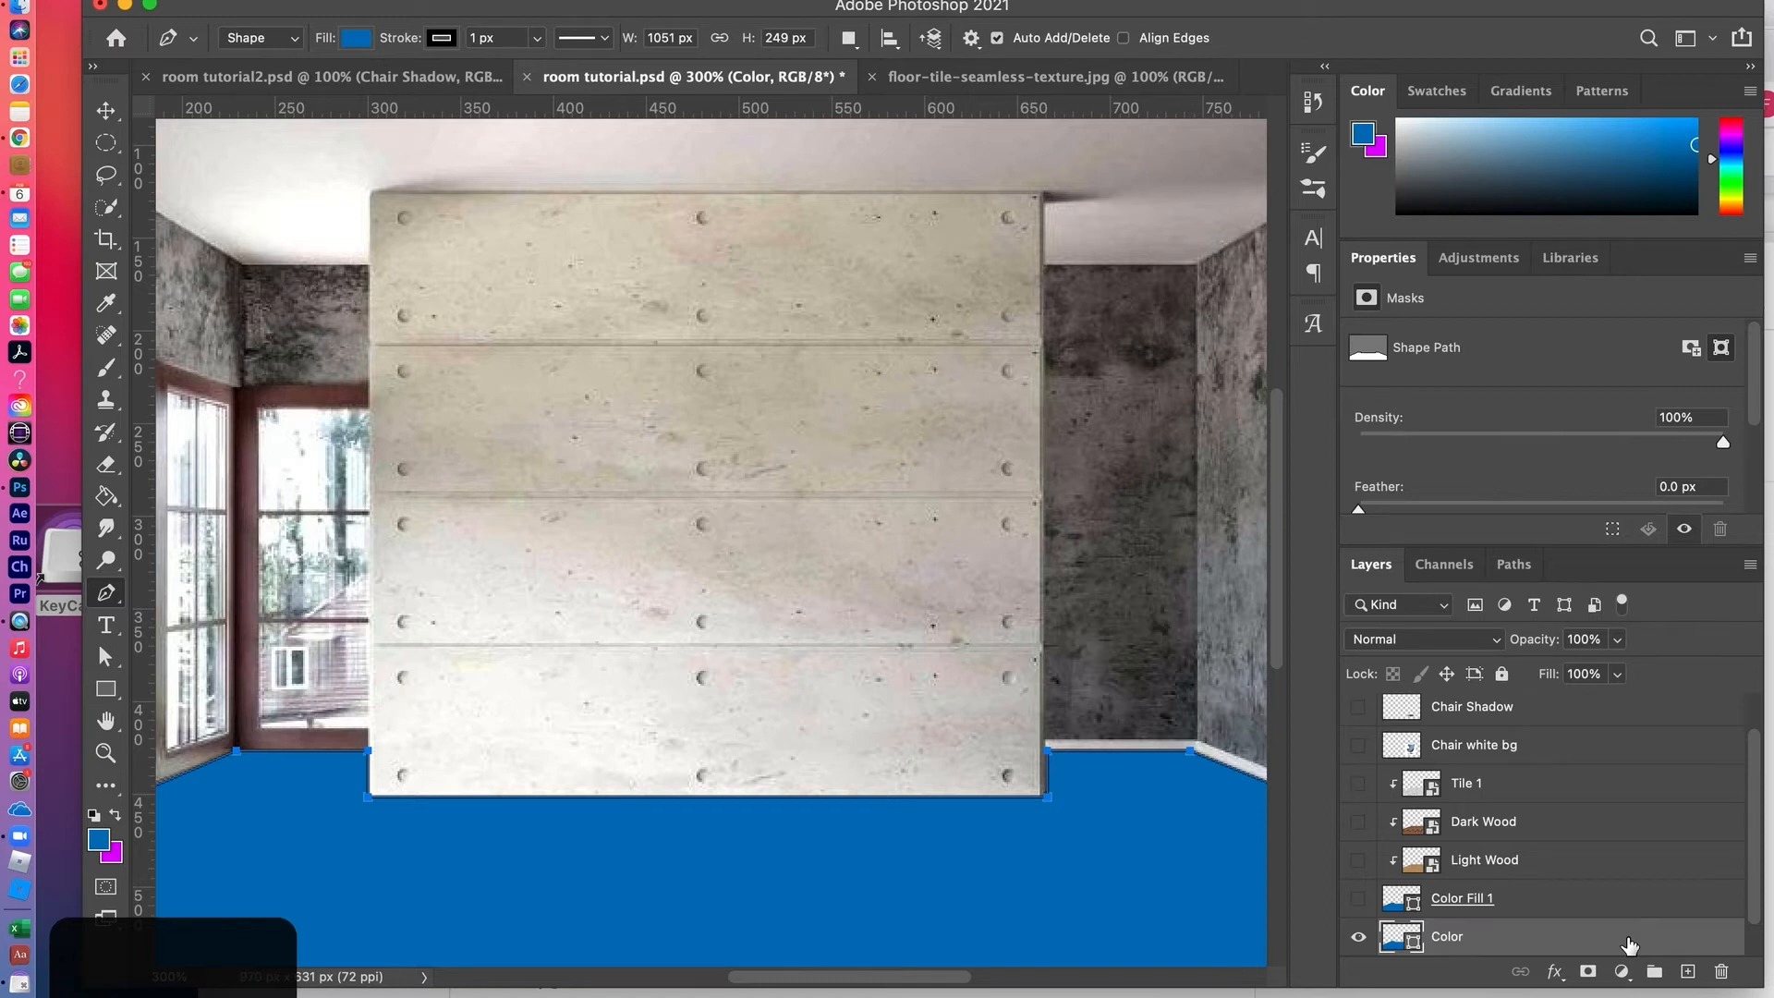
# Step: Delete the Color layer and show the Color Fill 1 layer
pyautogui.moveTo(1755, 882); pyautogui.dragTo(1766, 936)
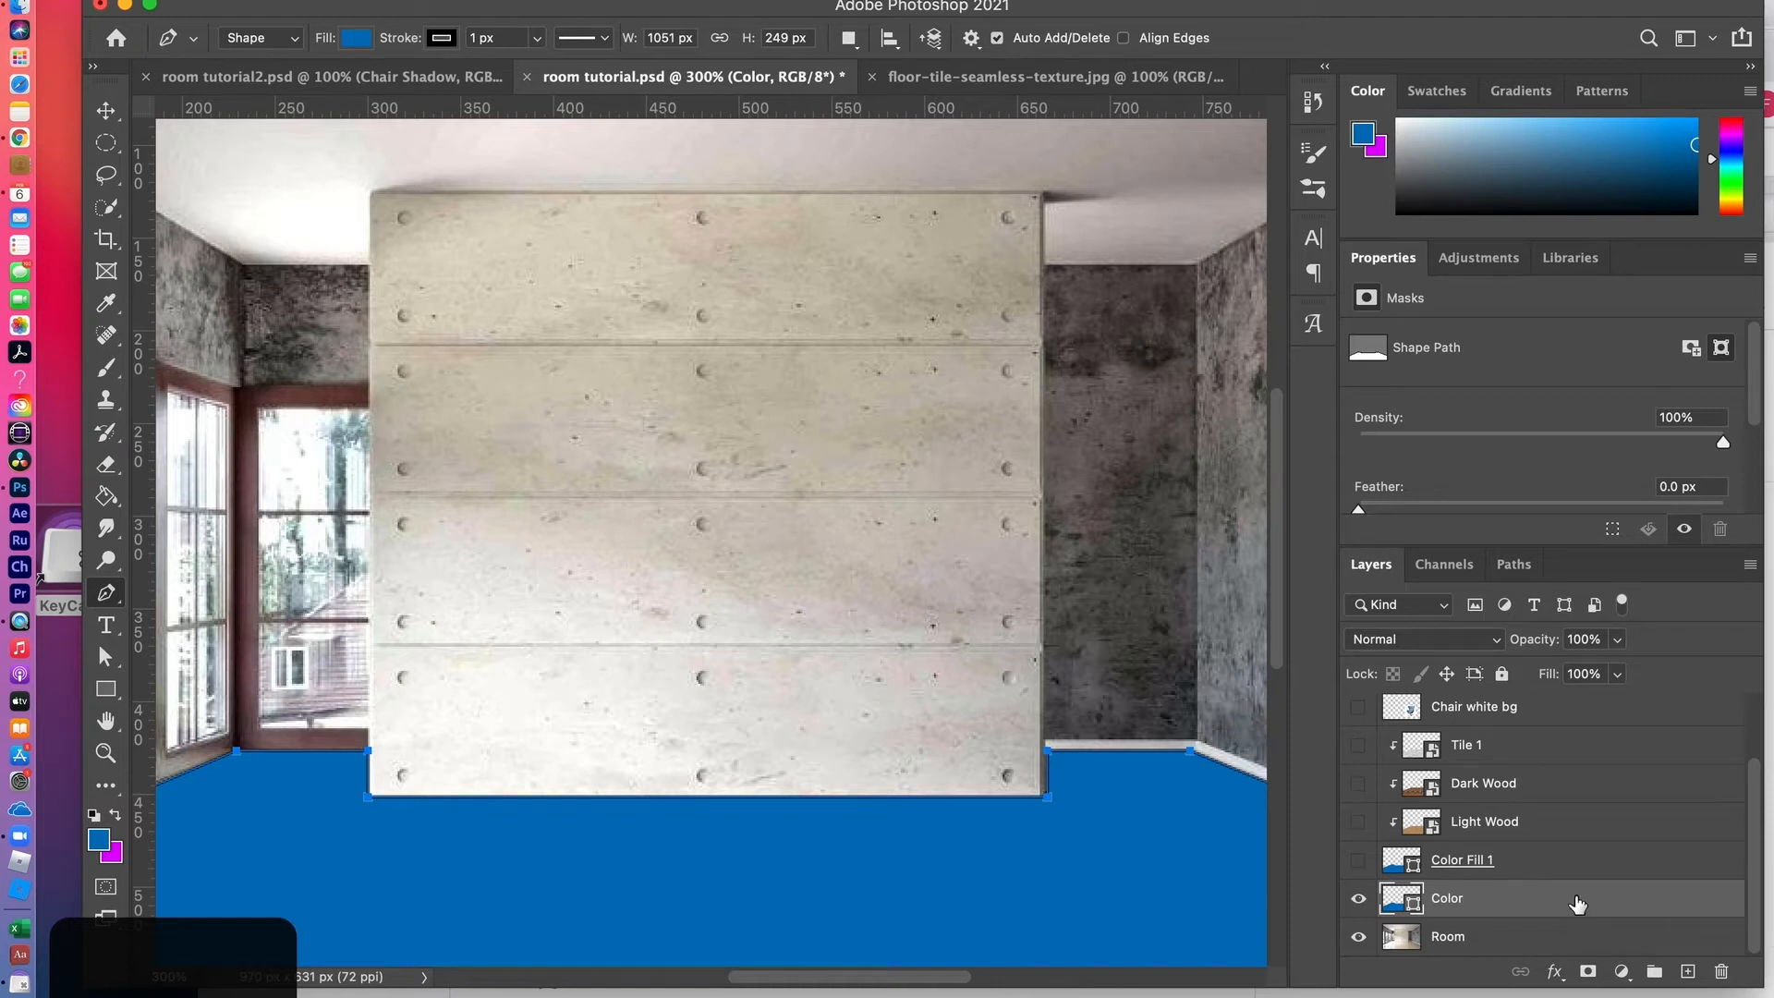
pyautogui.moveTo(1559, 898); pyautogui.dragTo(1720, 971)
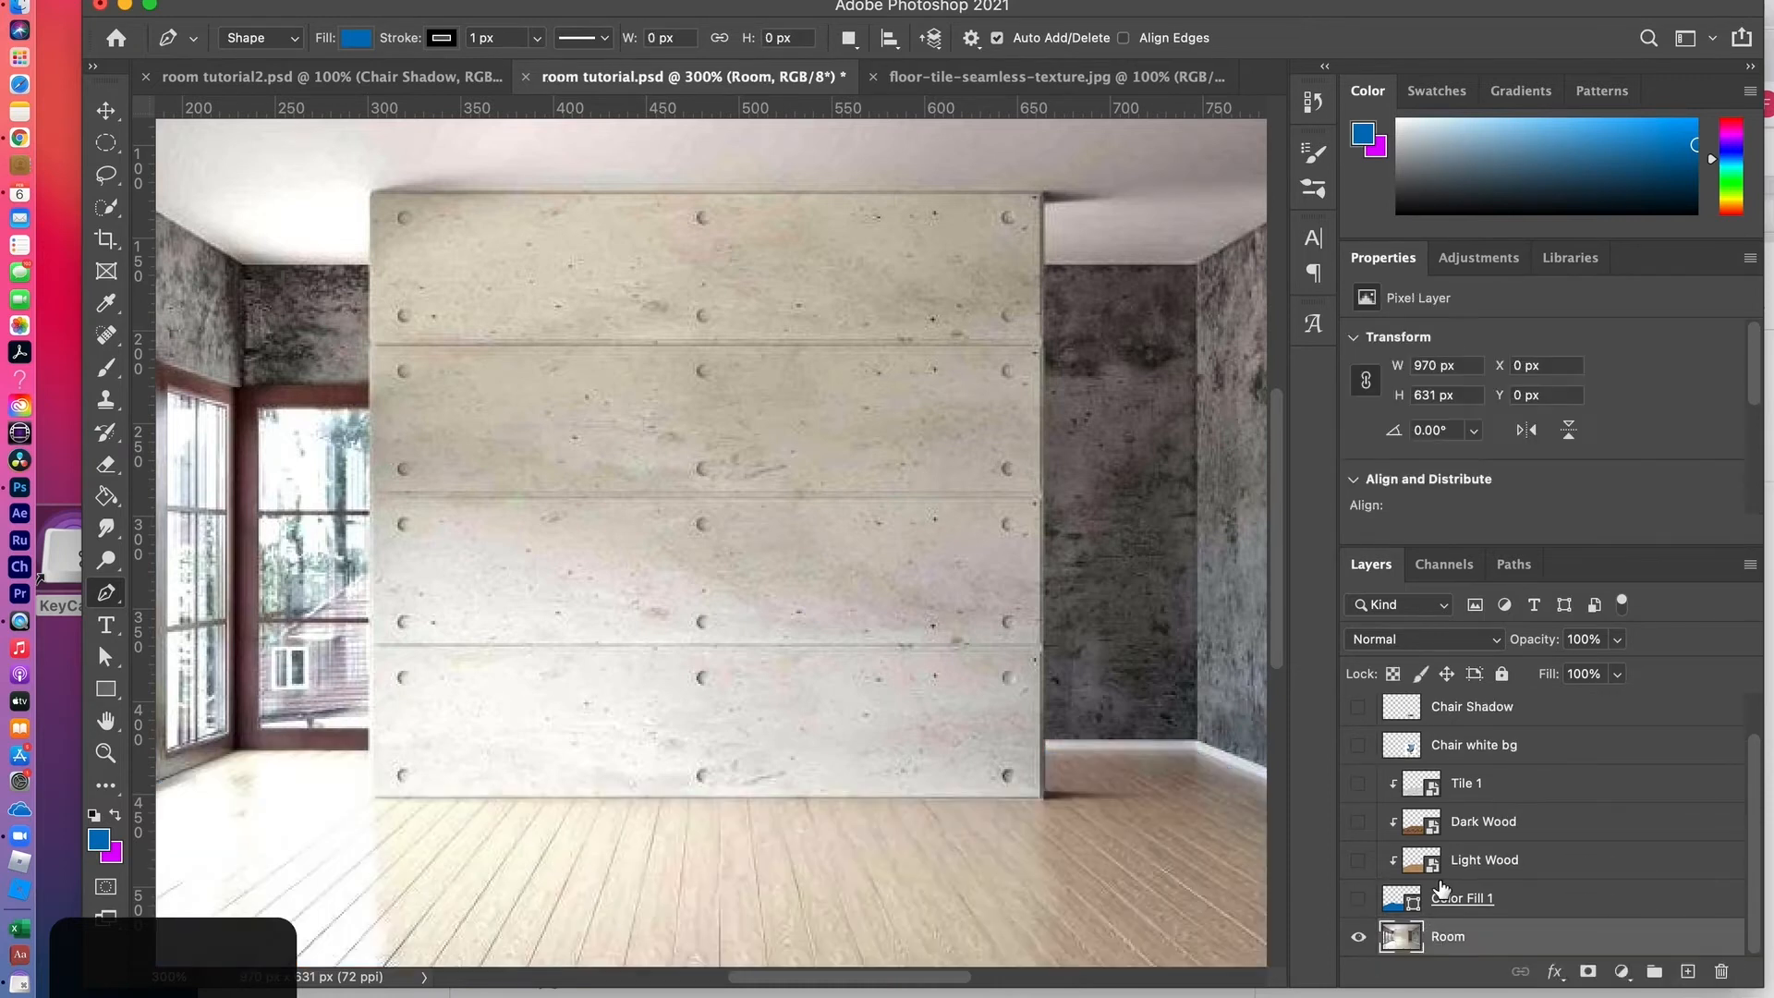
pyautogui.click(1357, 898)
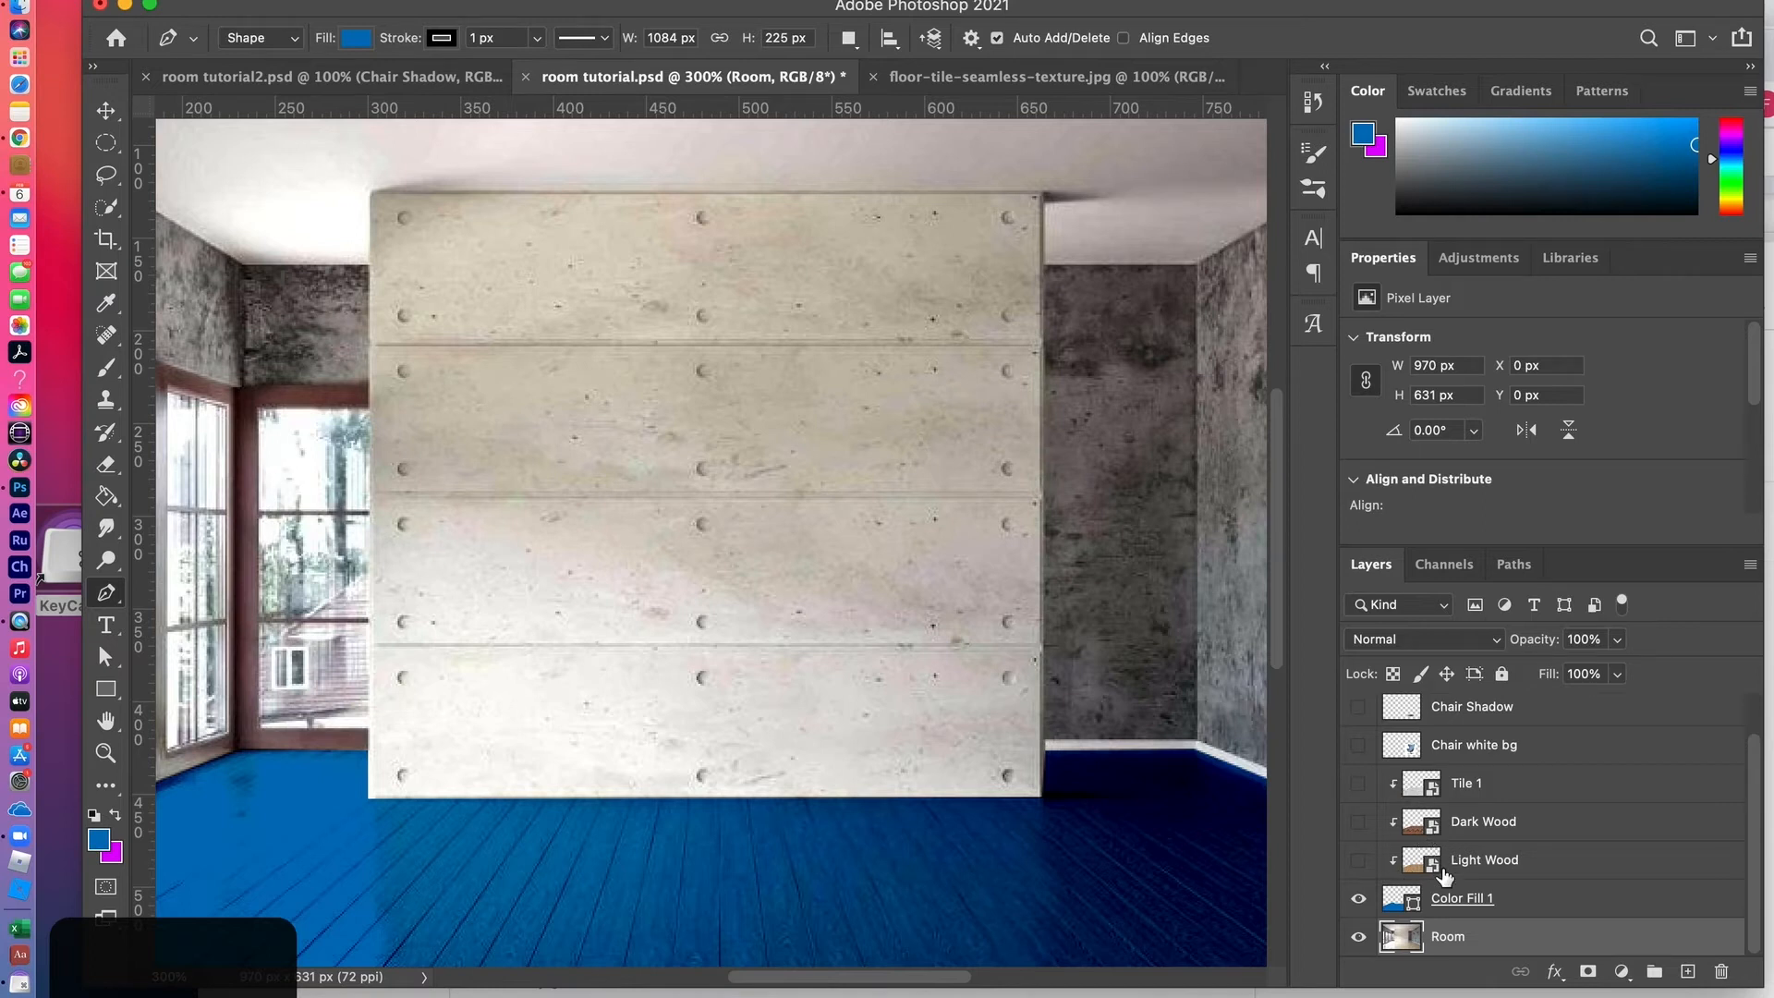
# Step: Set the Color Fill 1 layer's blend mode to Normal
pyautogui.click(1536, 904)
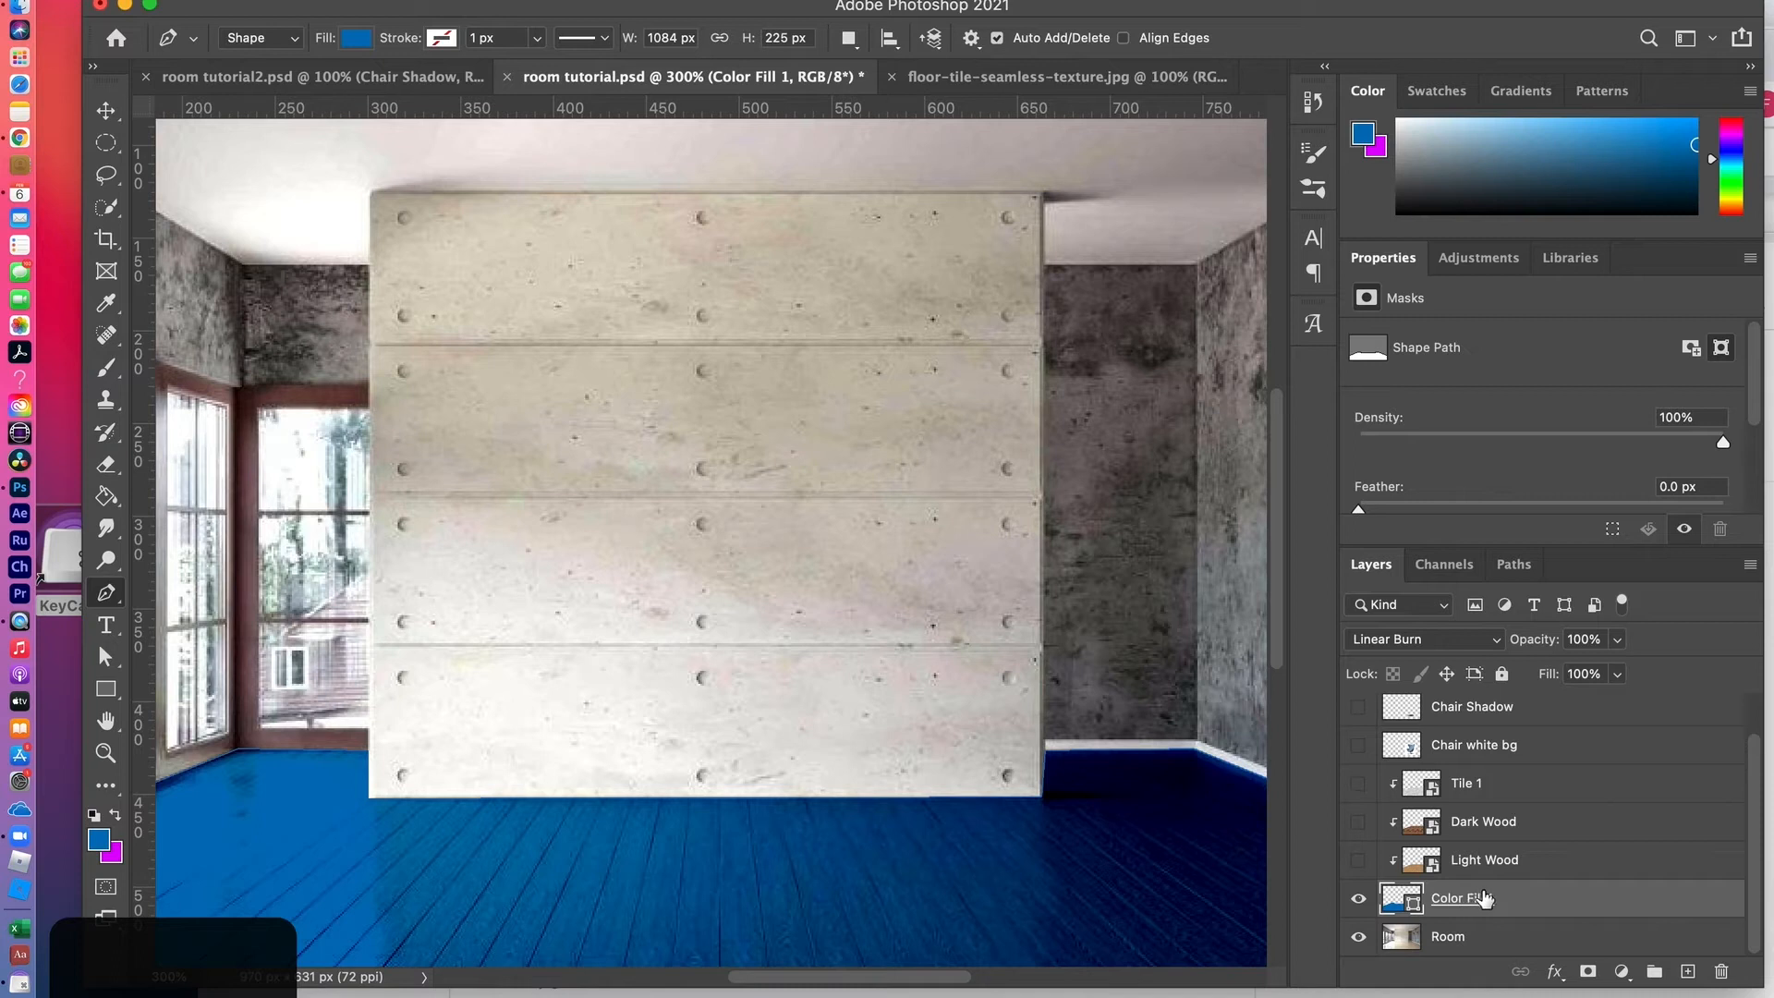
pyautogui.click(1495, 640)
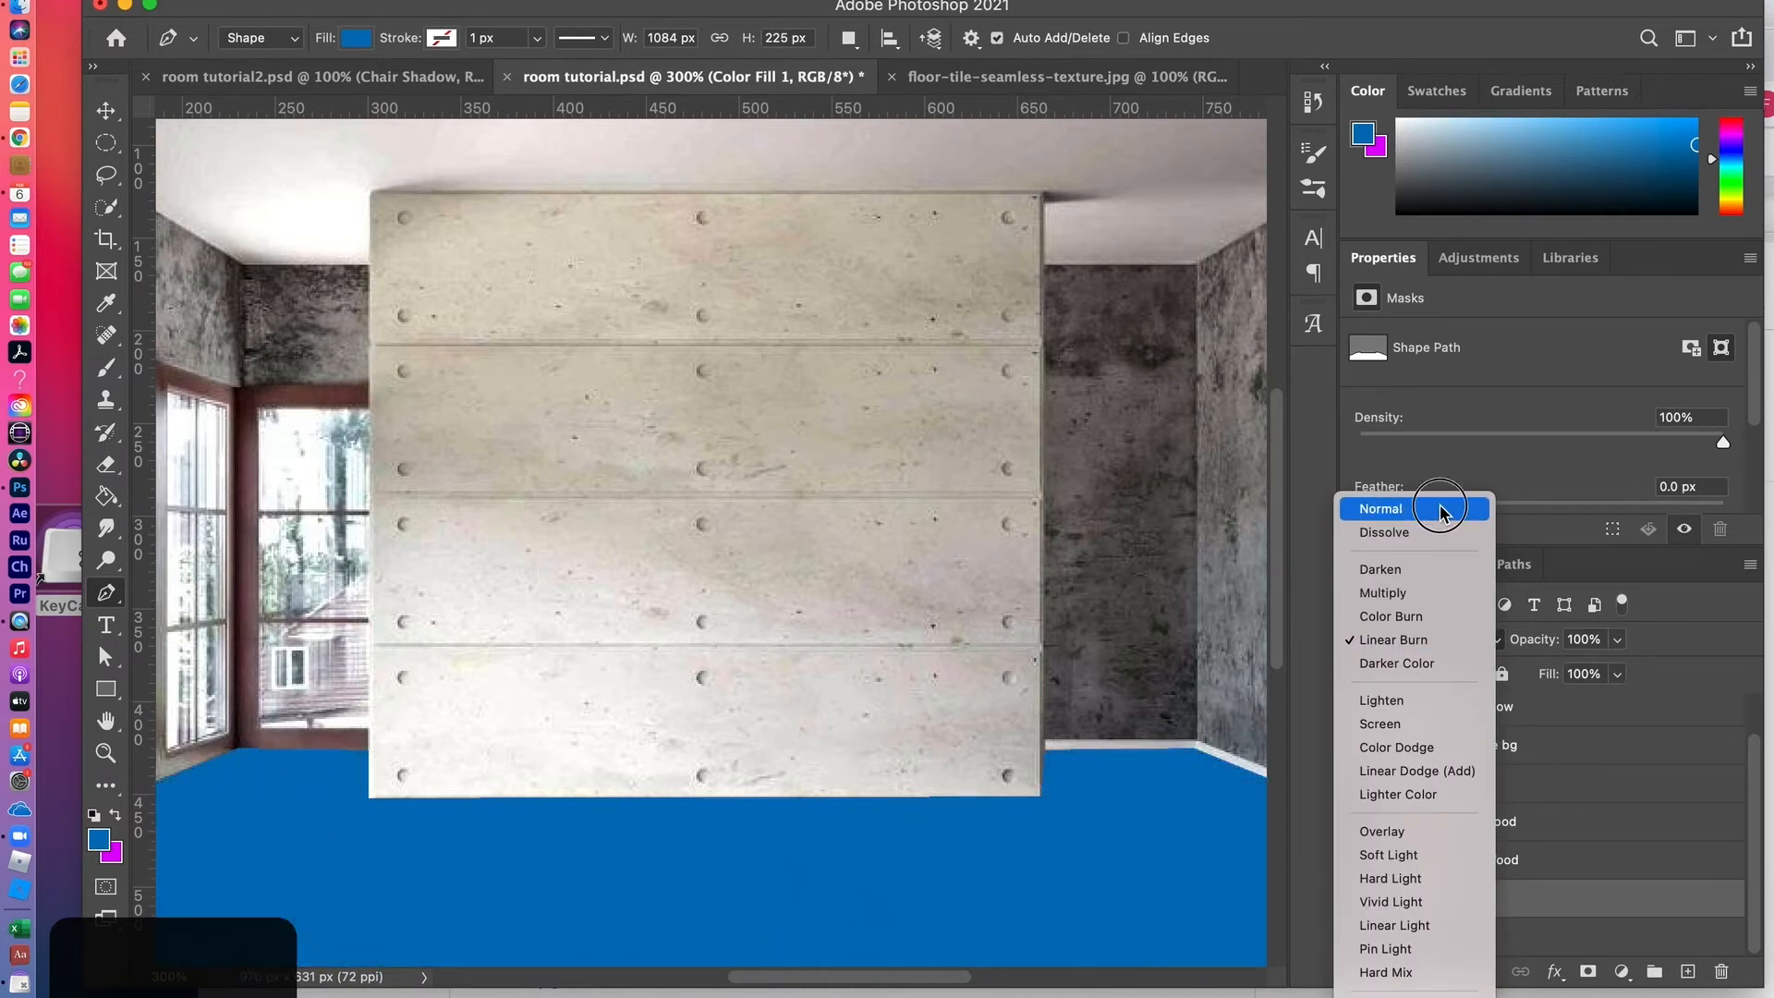
pyautogui.click(1439, 507)
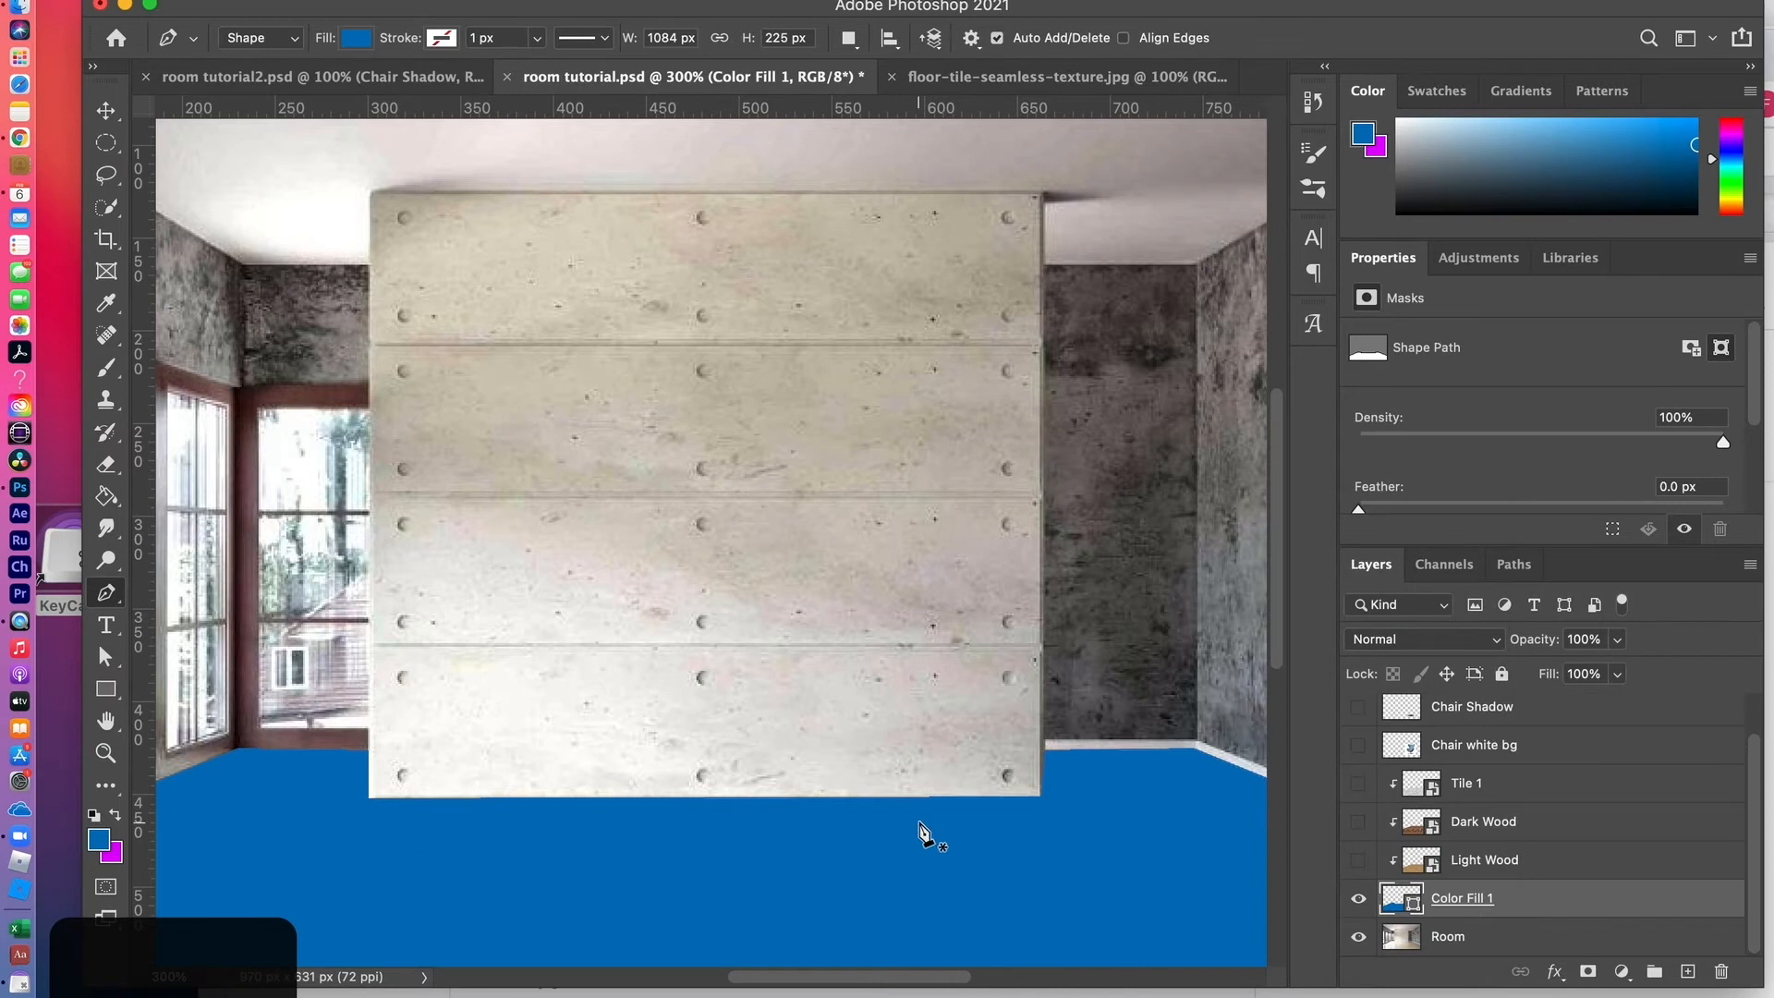
pyautogui.press('super+minus')
pyautogui.press('super+minus')
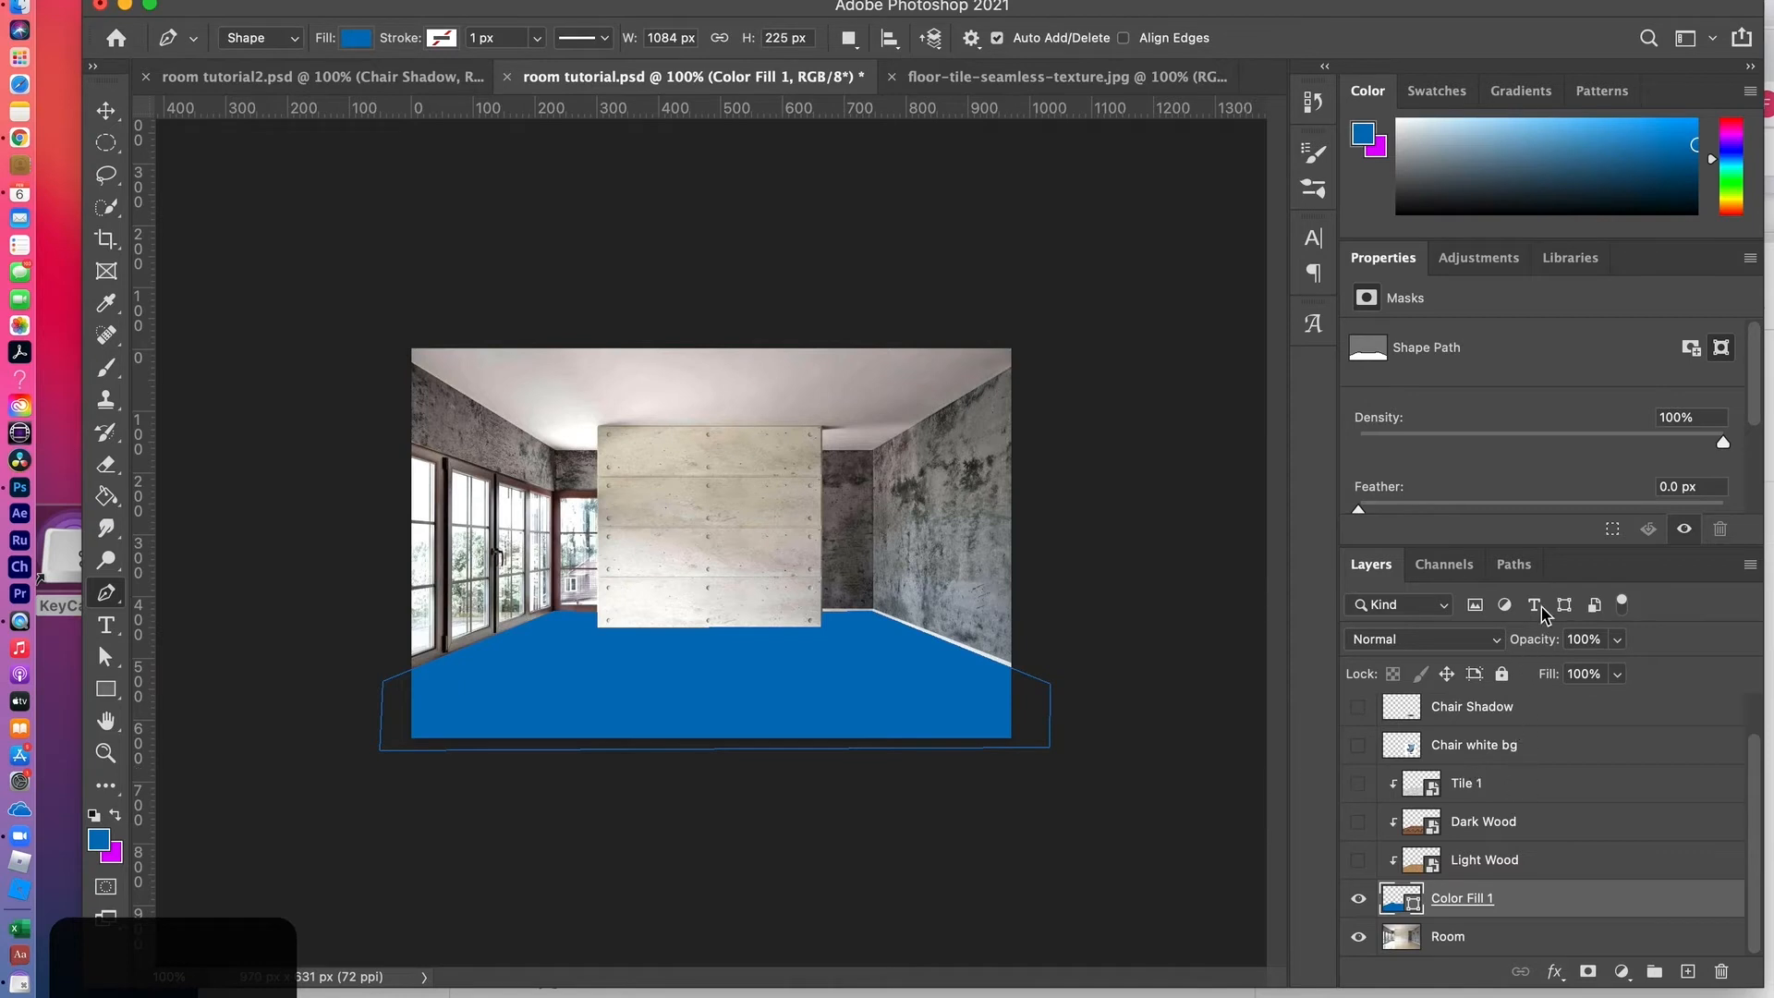
pyautogui.click(1515, 567)
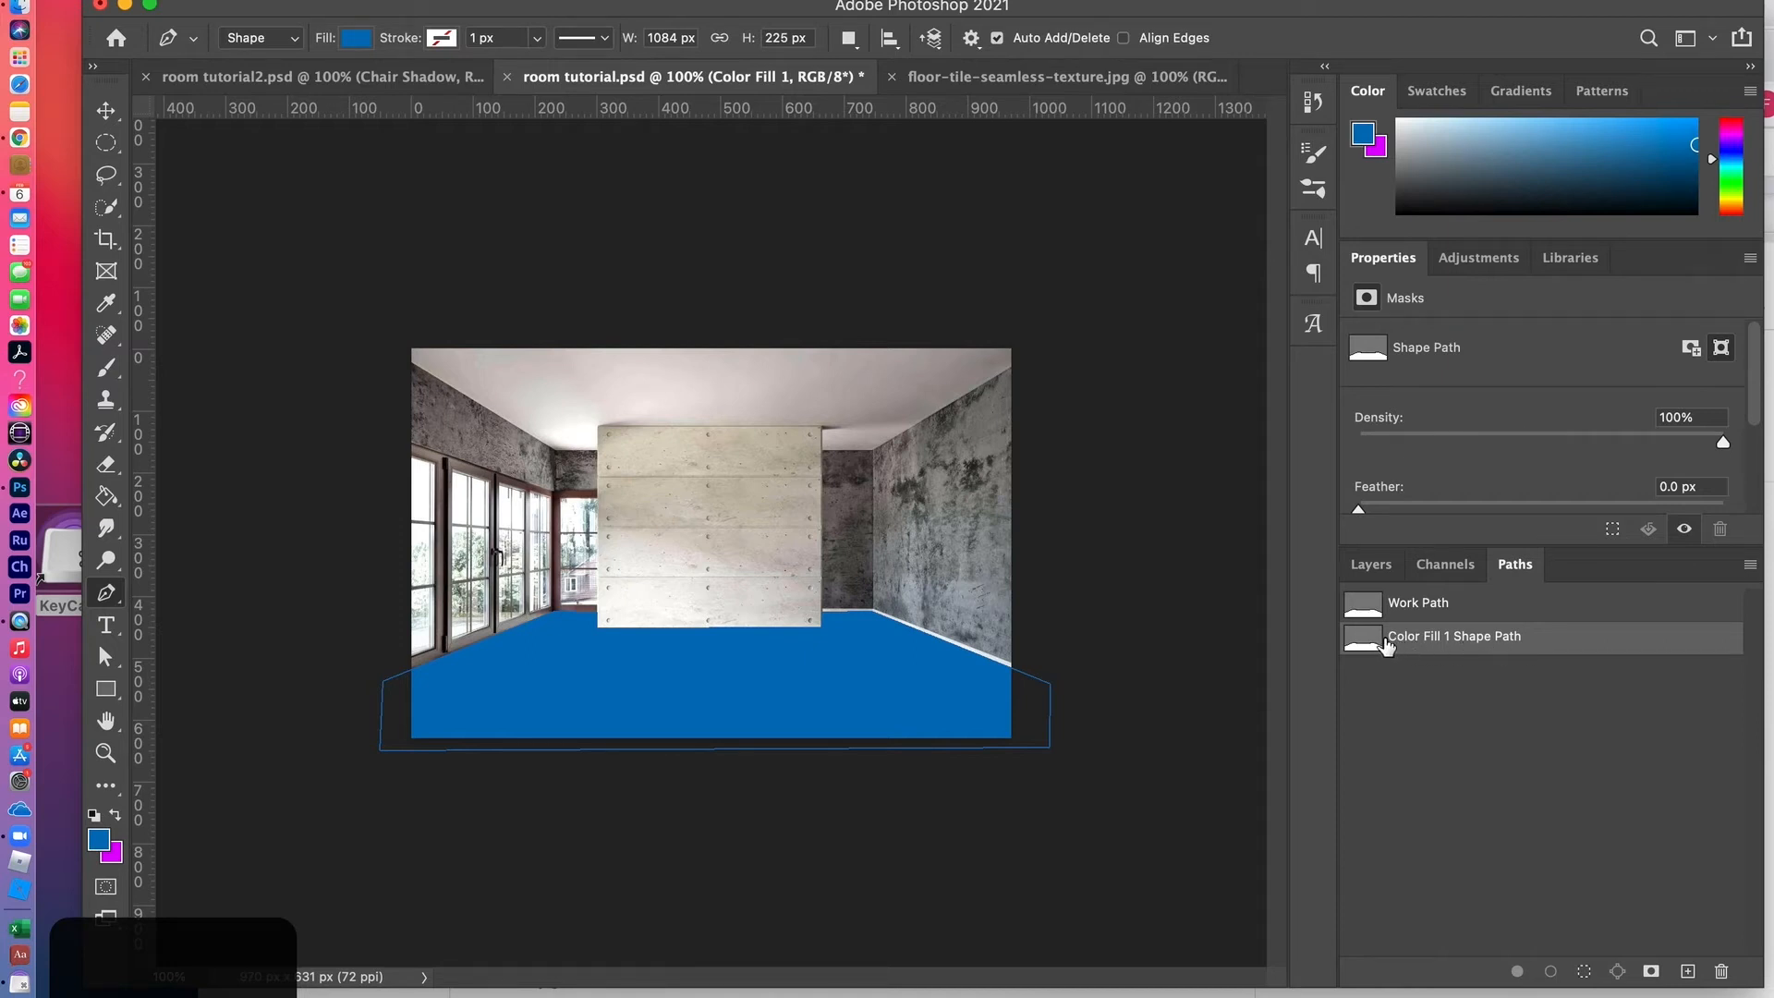
pyautogui.click(1368, 565)
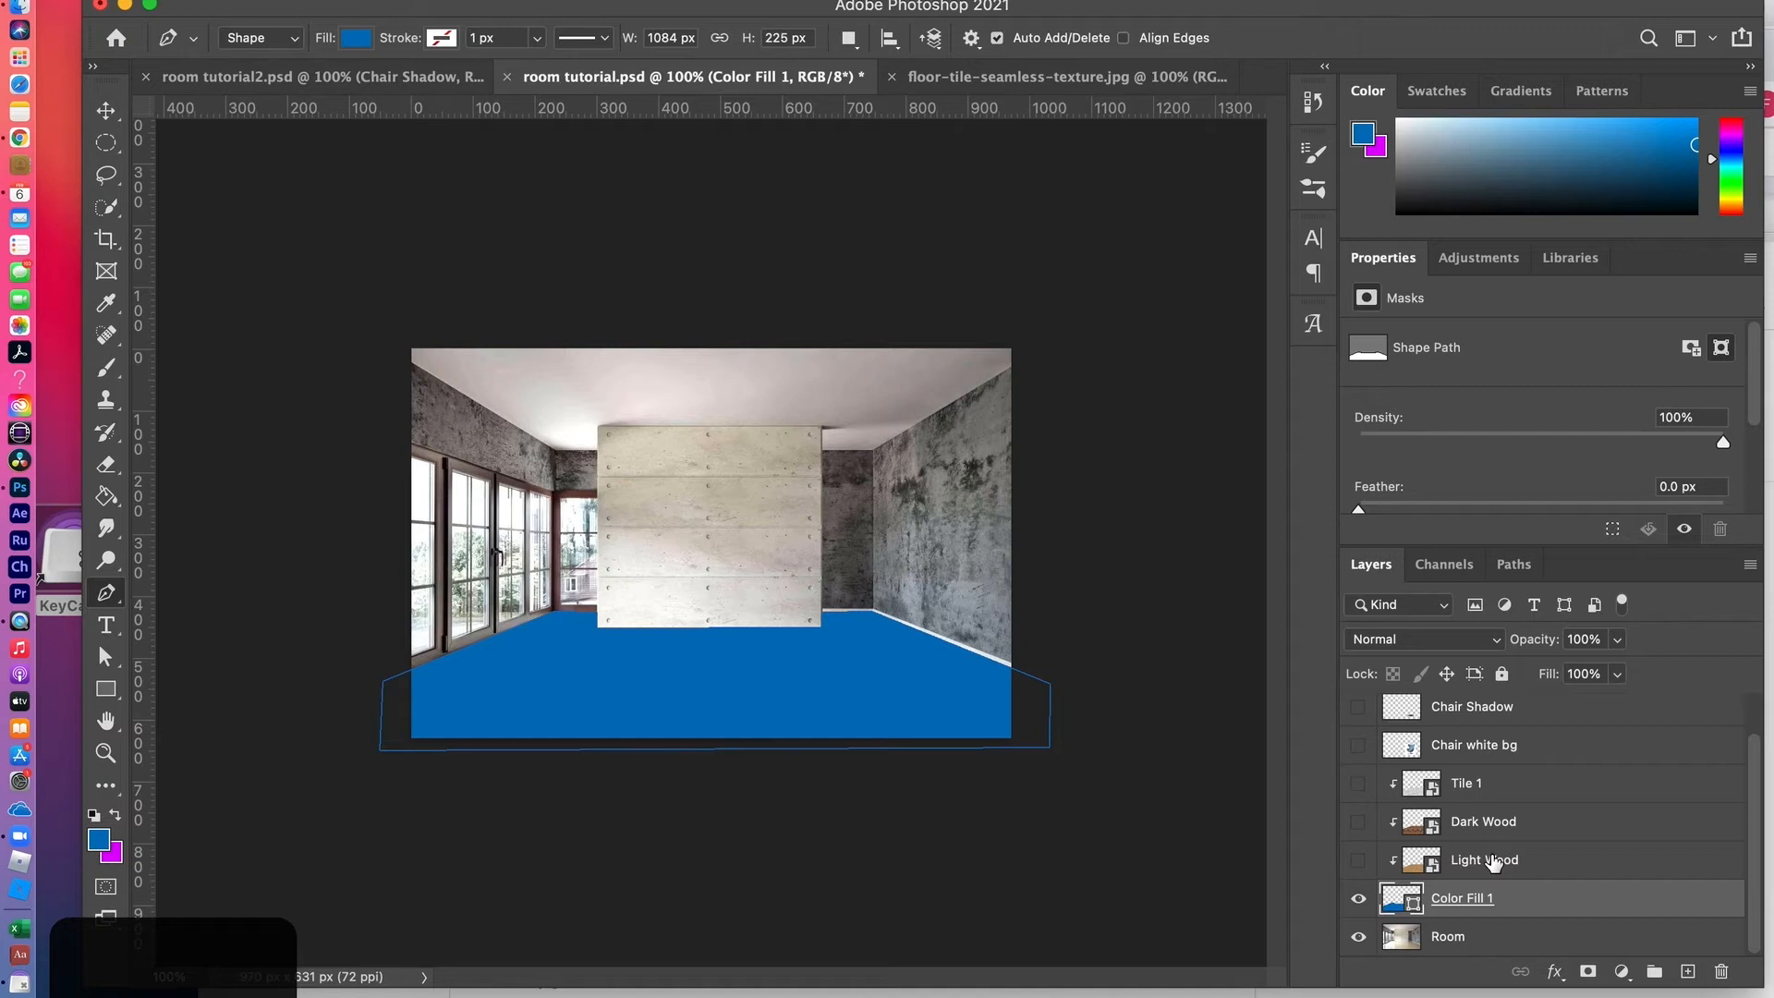
# Step: Switch to Chrome and open the blue-gray and cream octagon tile image from the seamless texture results
pyautogui.press('super+Tab')
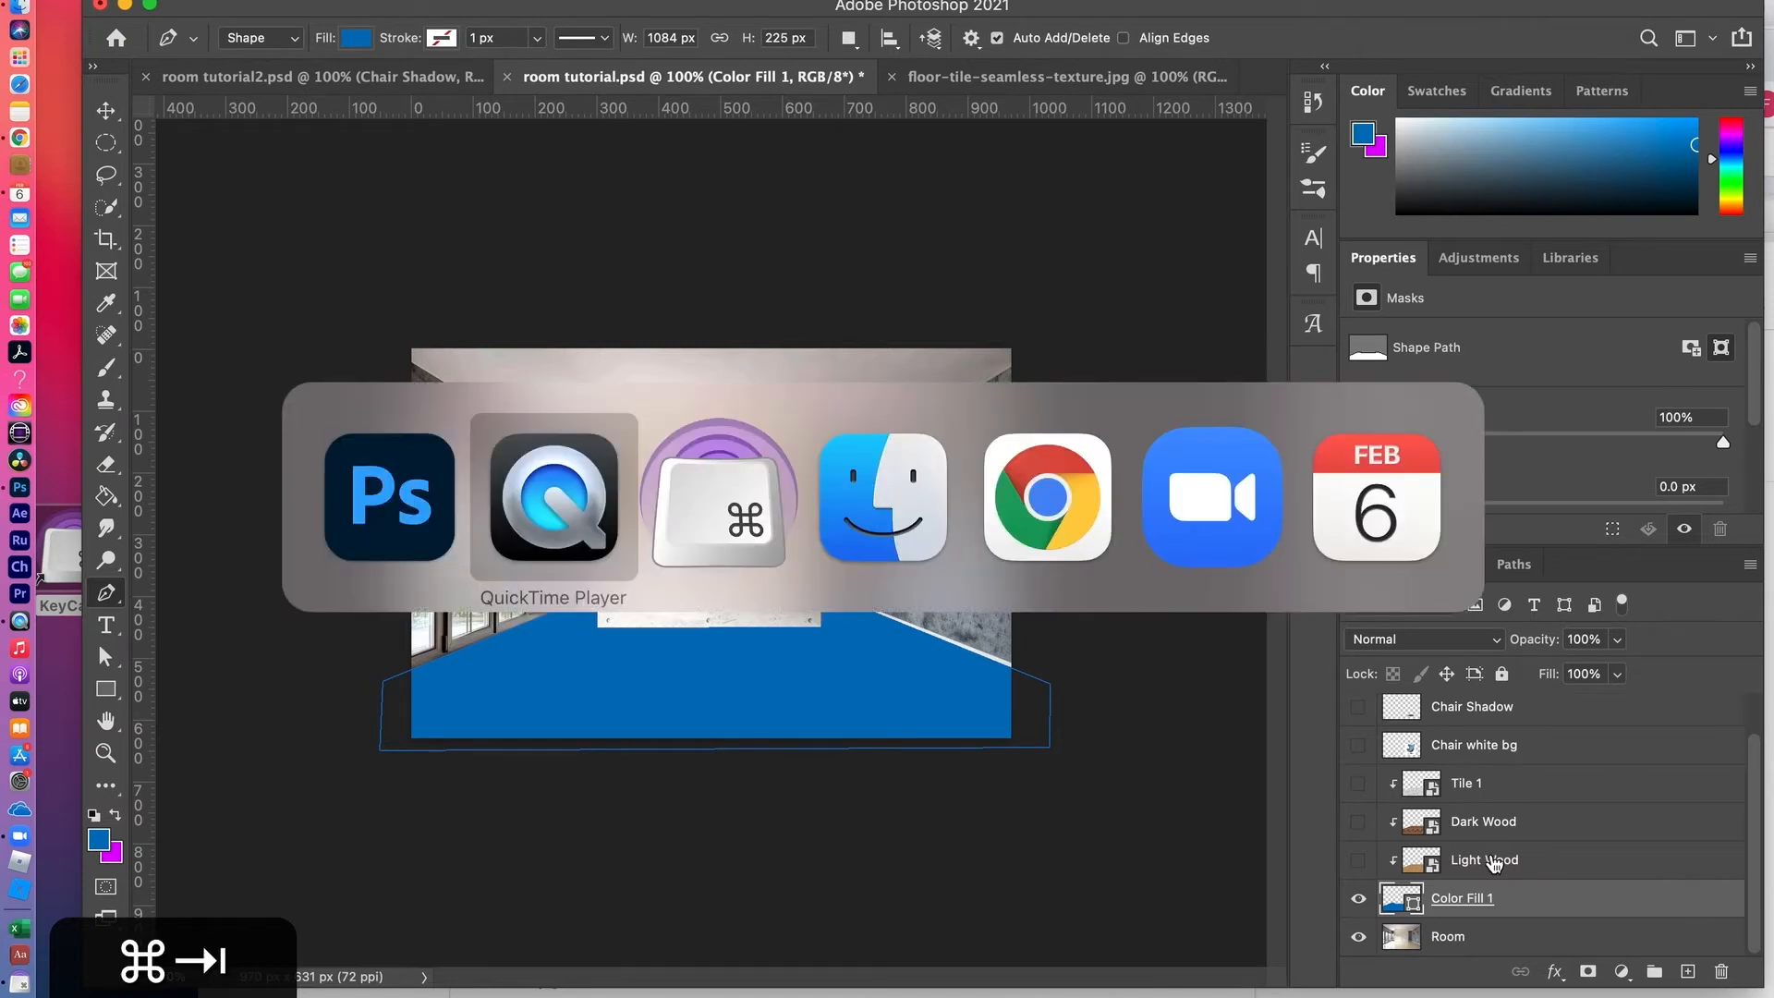
pyautogui.press('super+Tab')
pyautogui.press('super+Tab')
pyautogui.press('super+Tab')
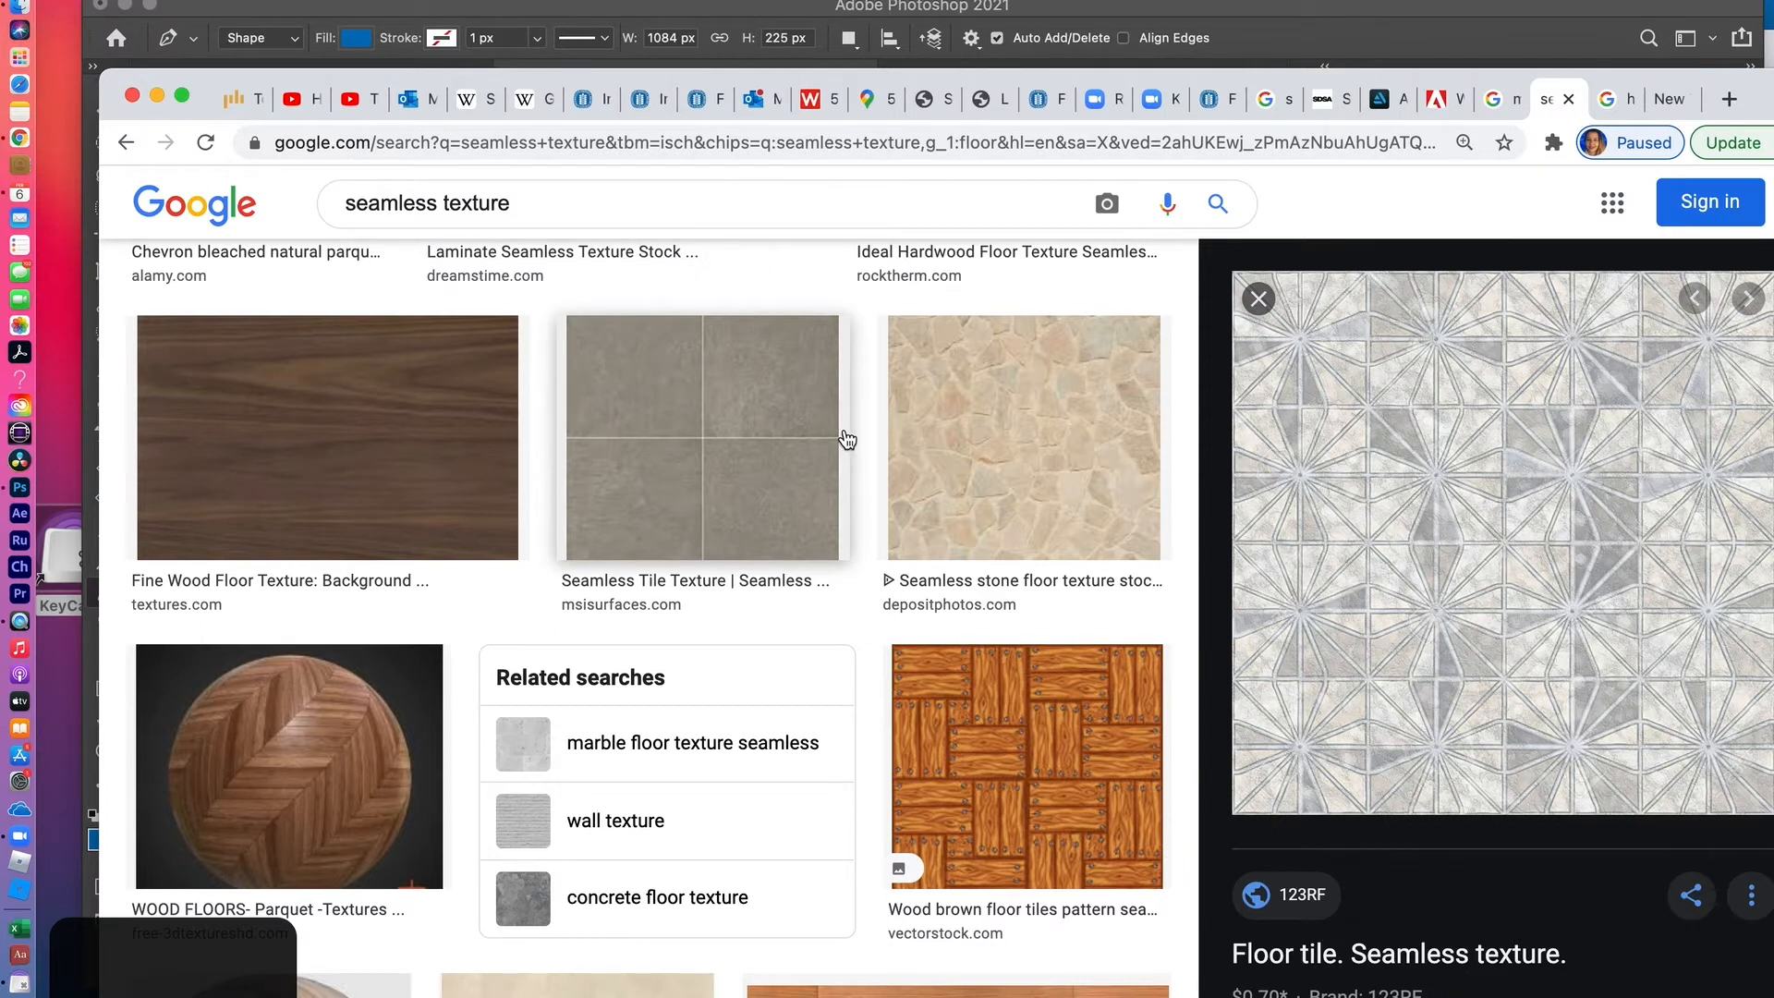
pyautogui.scroll(-2, 935, 646)
pyautogui.scroll(-2, 936, 649)
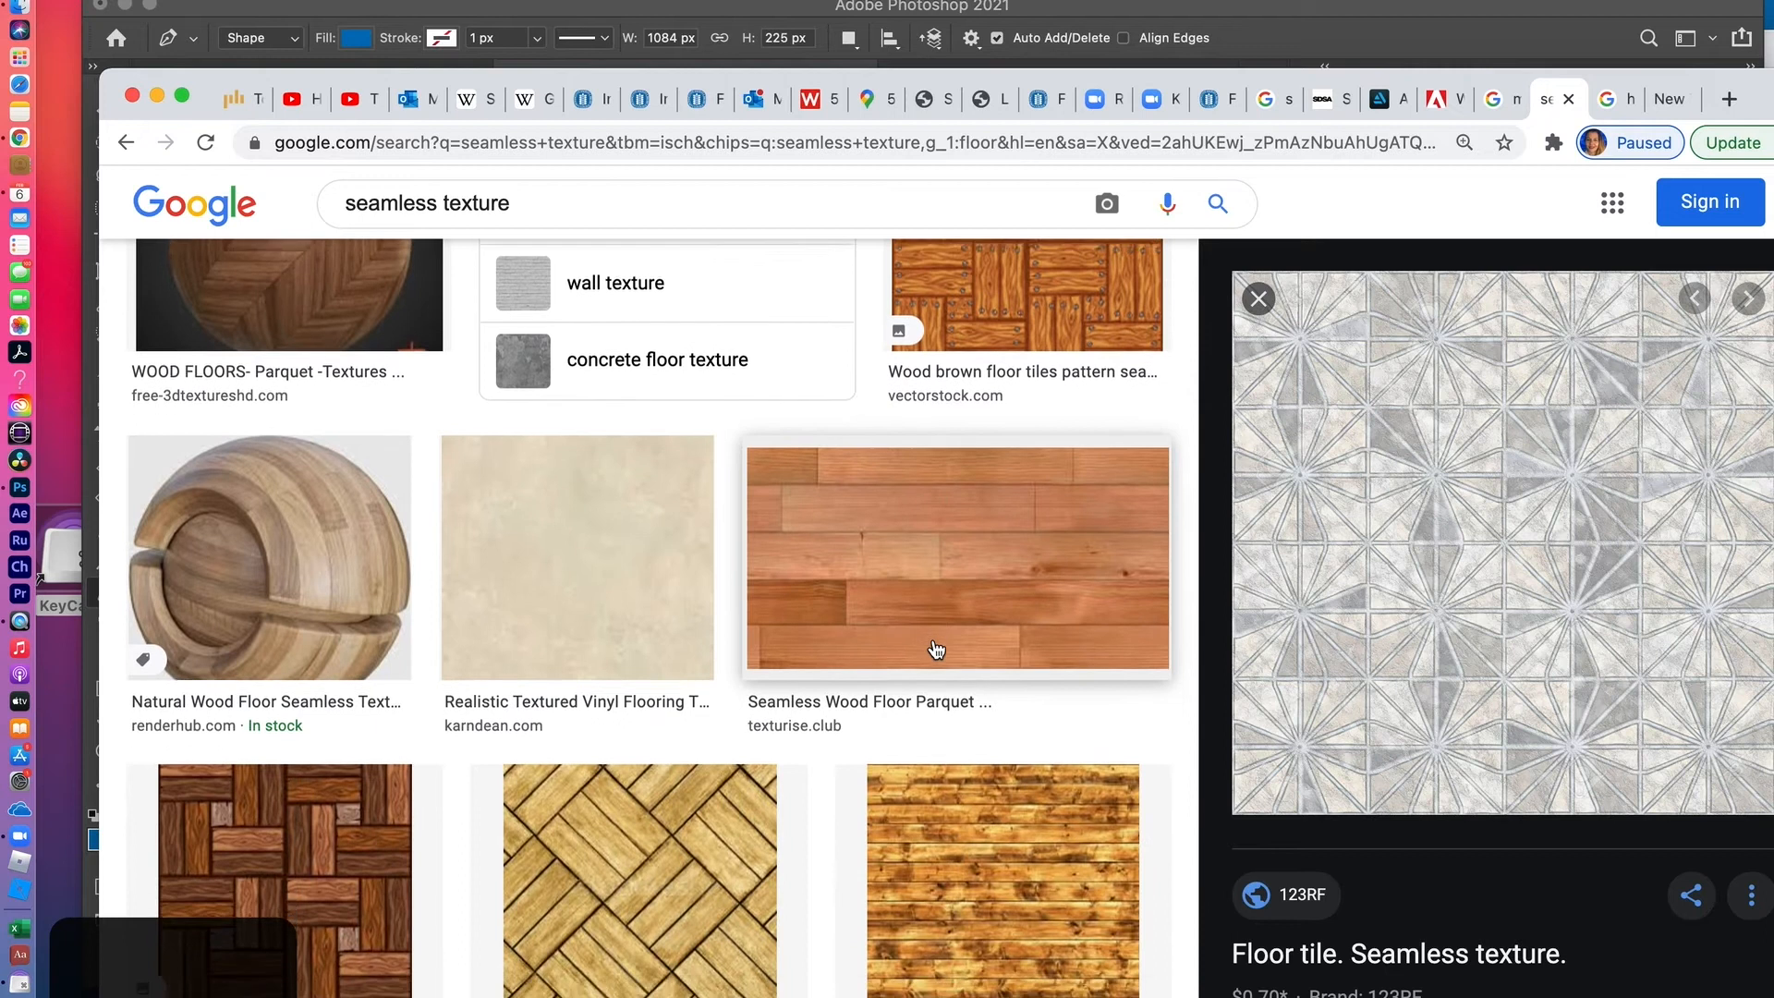
pyautogui.scroll(-5, 934, 646)
pyautogui.click(487, 812)
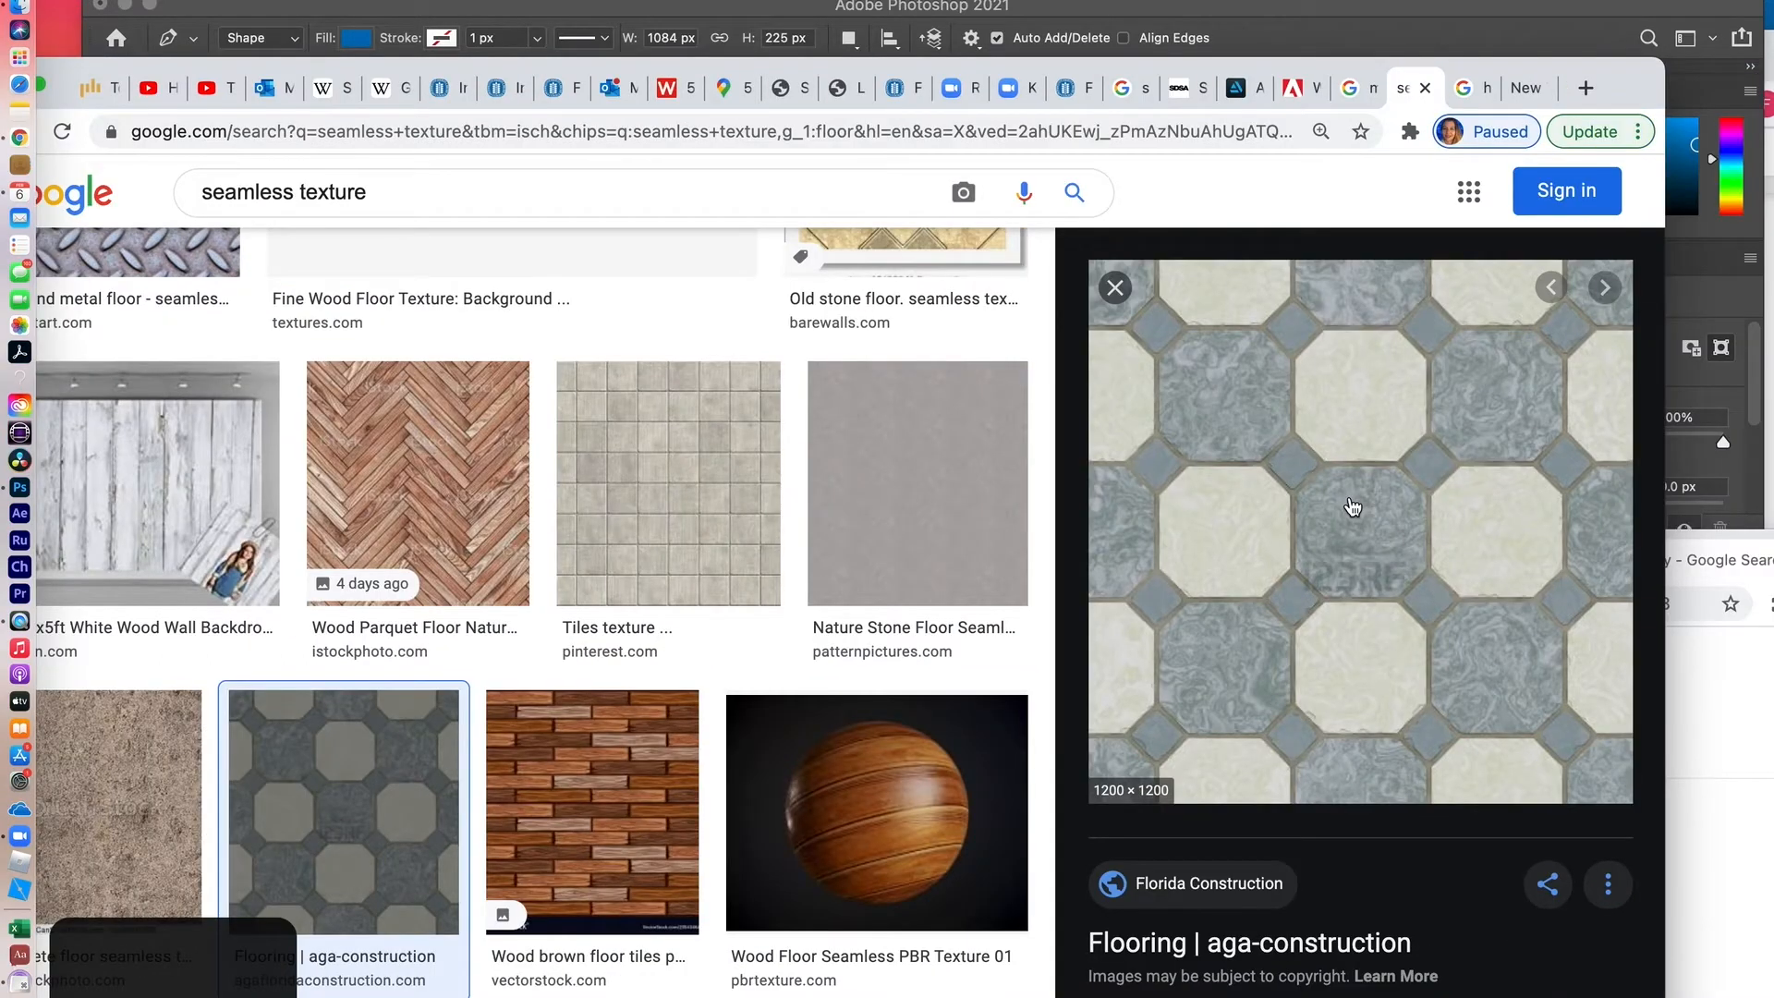
# Step: Save the octagon tile image as floor-tile-seamless-texture_2.jpg in the Winter 2021 folder
pyautogui.rightClick(1351, 505)
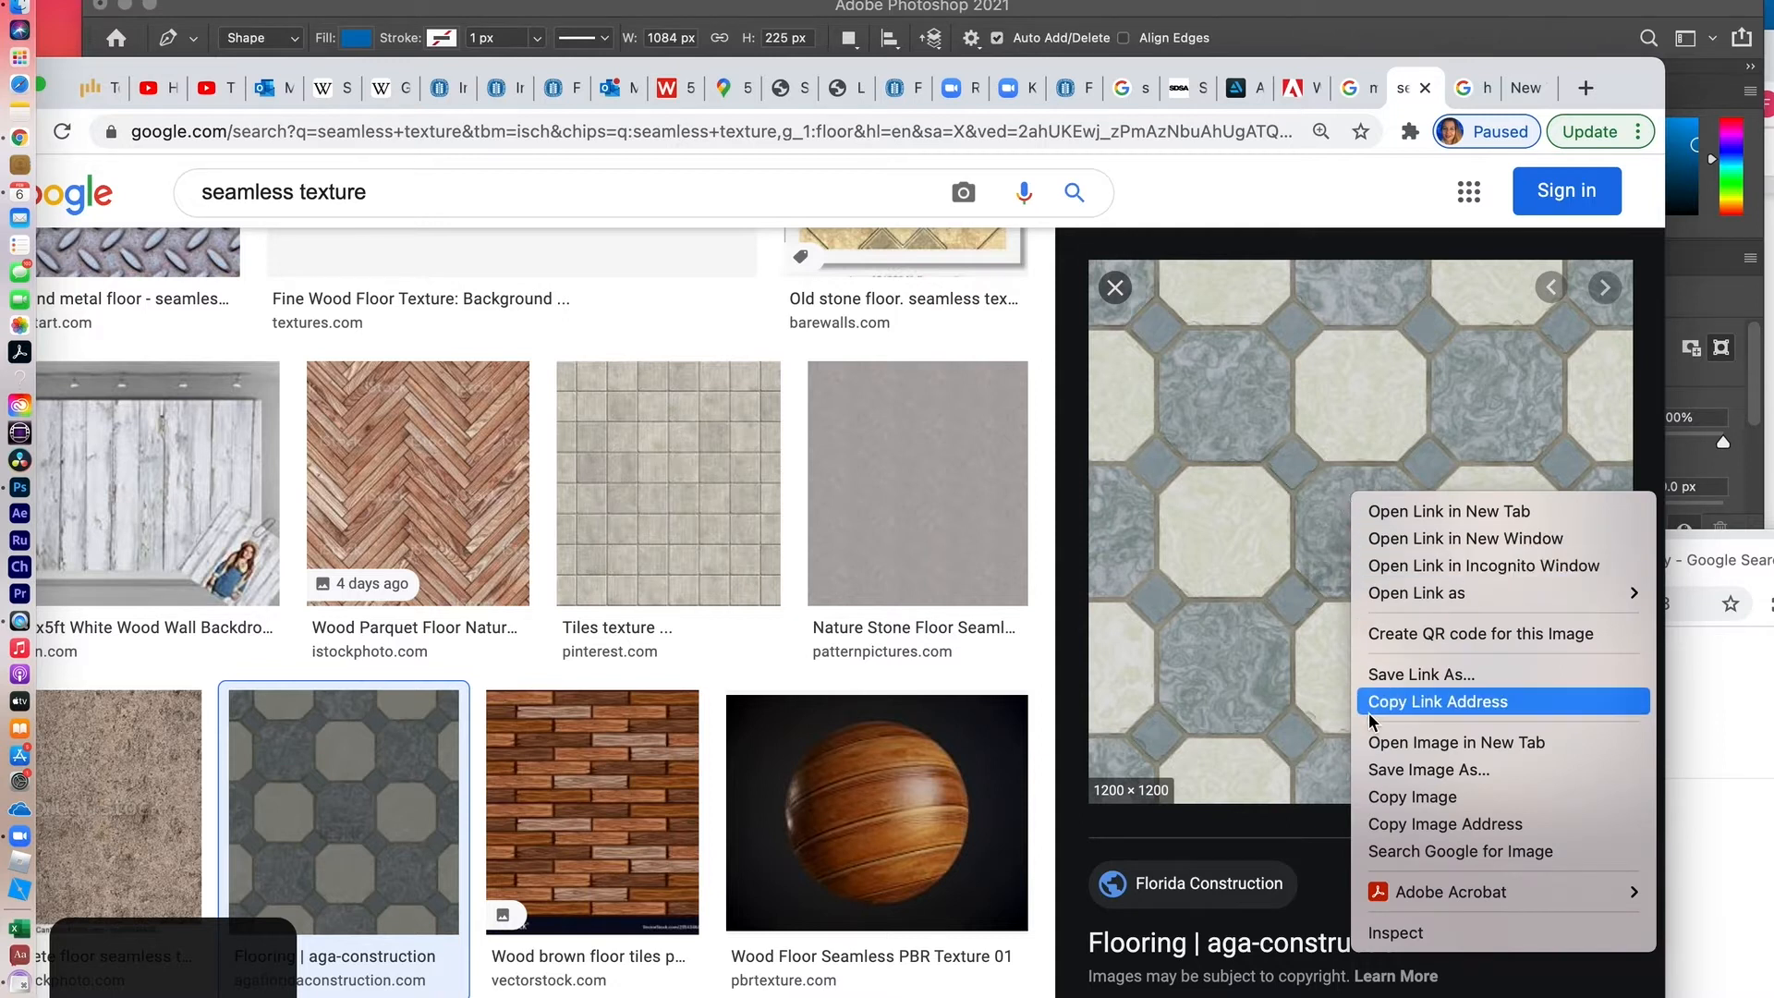
pyautogui.click(1383, 772)
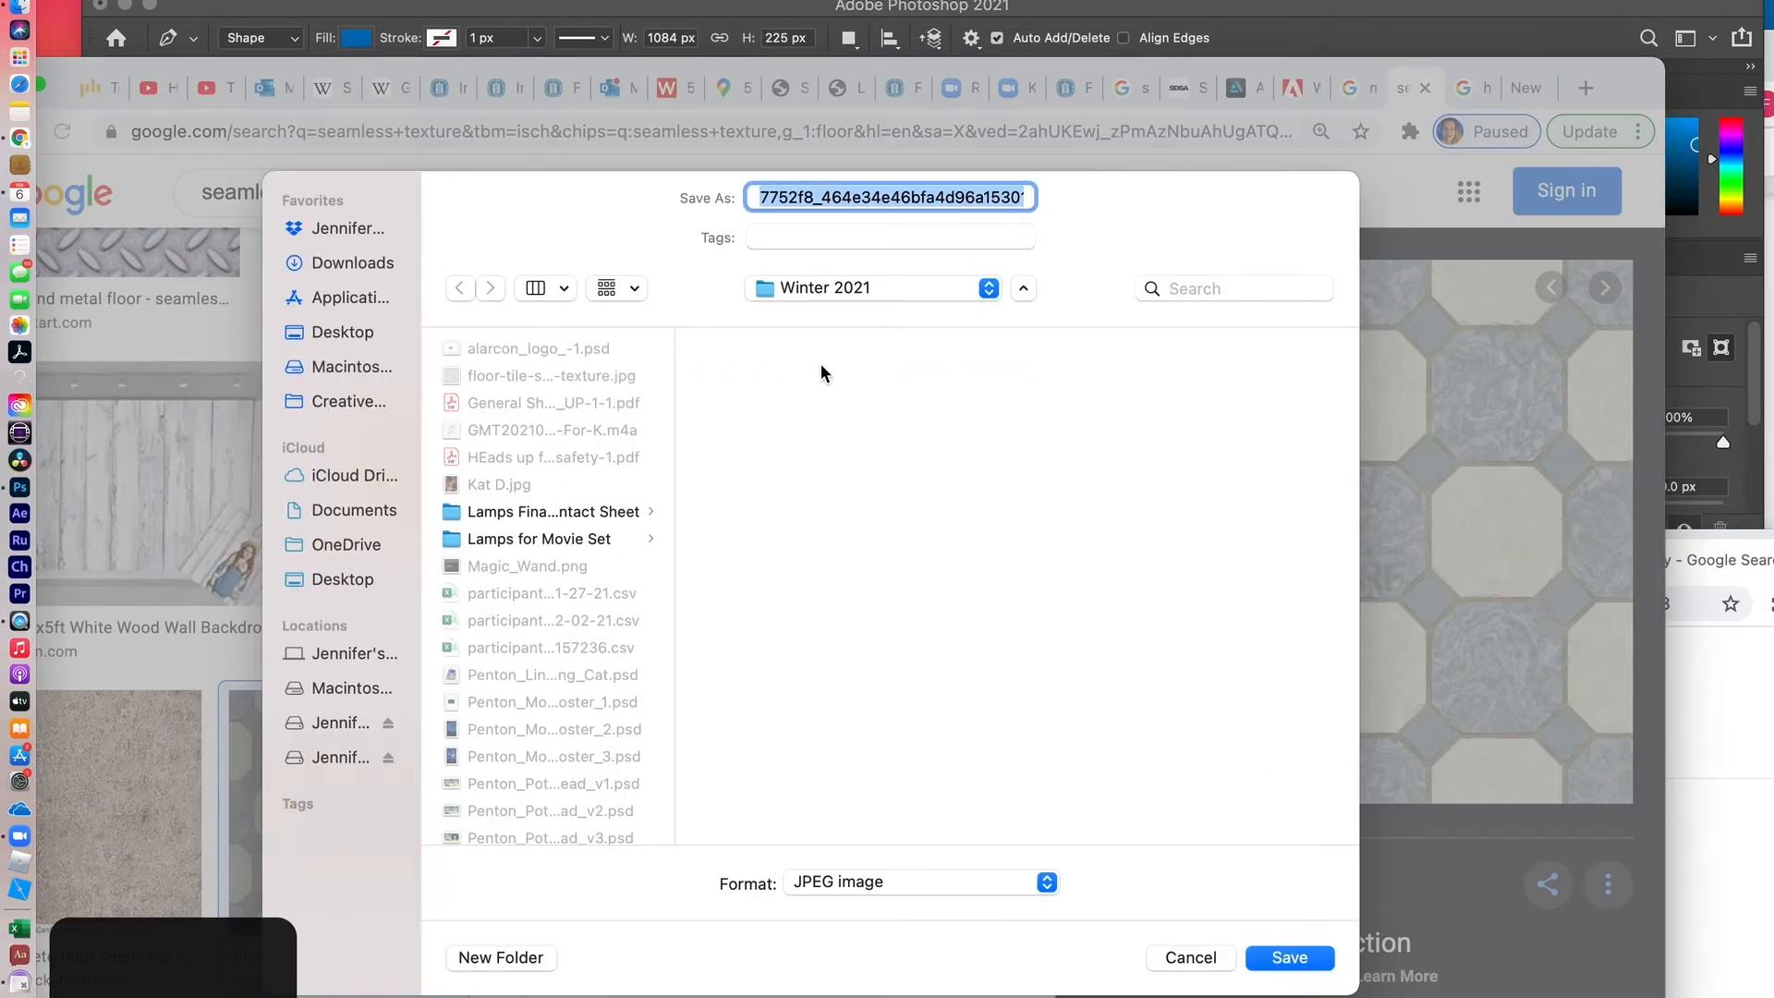
pyautogui.click(499, 368)
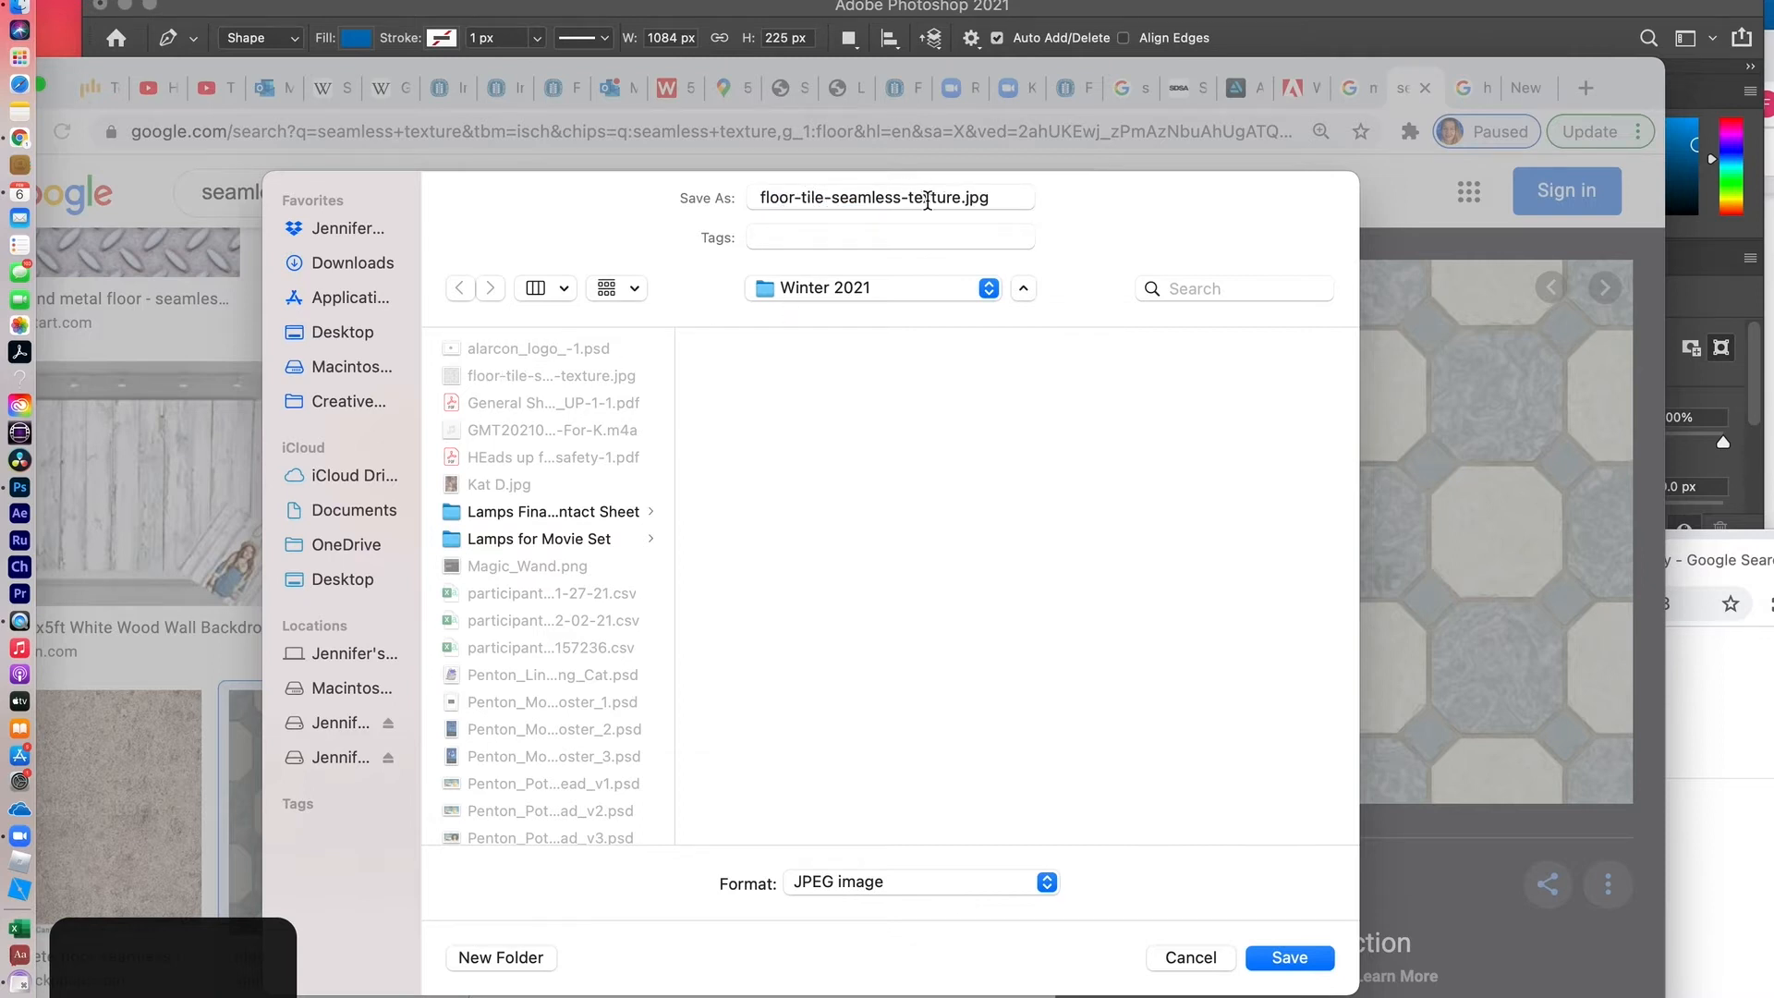
pyautogui.click(961, 197)
pyautogui.write('_2')
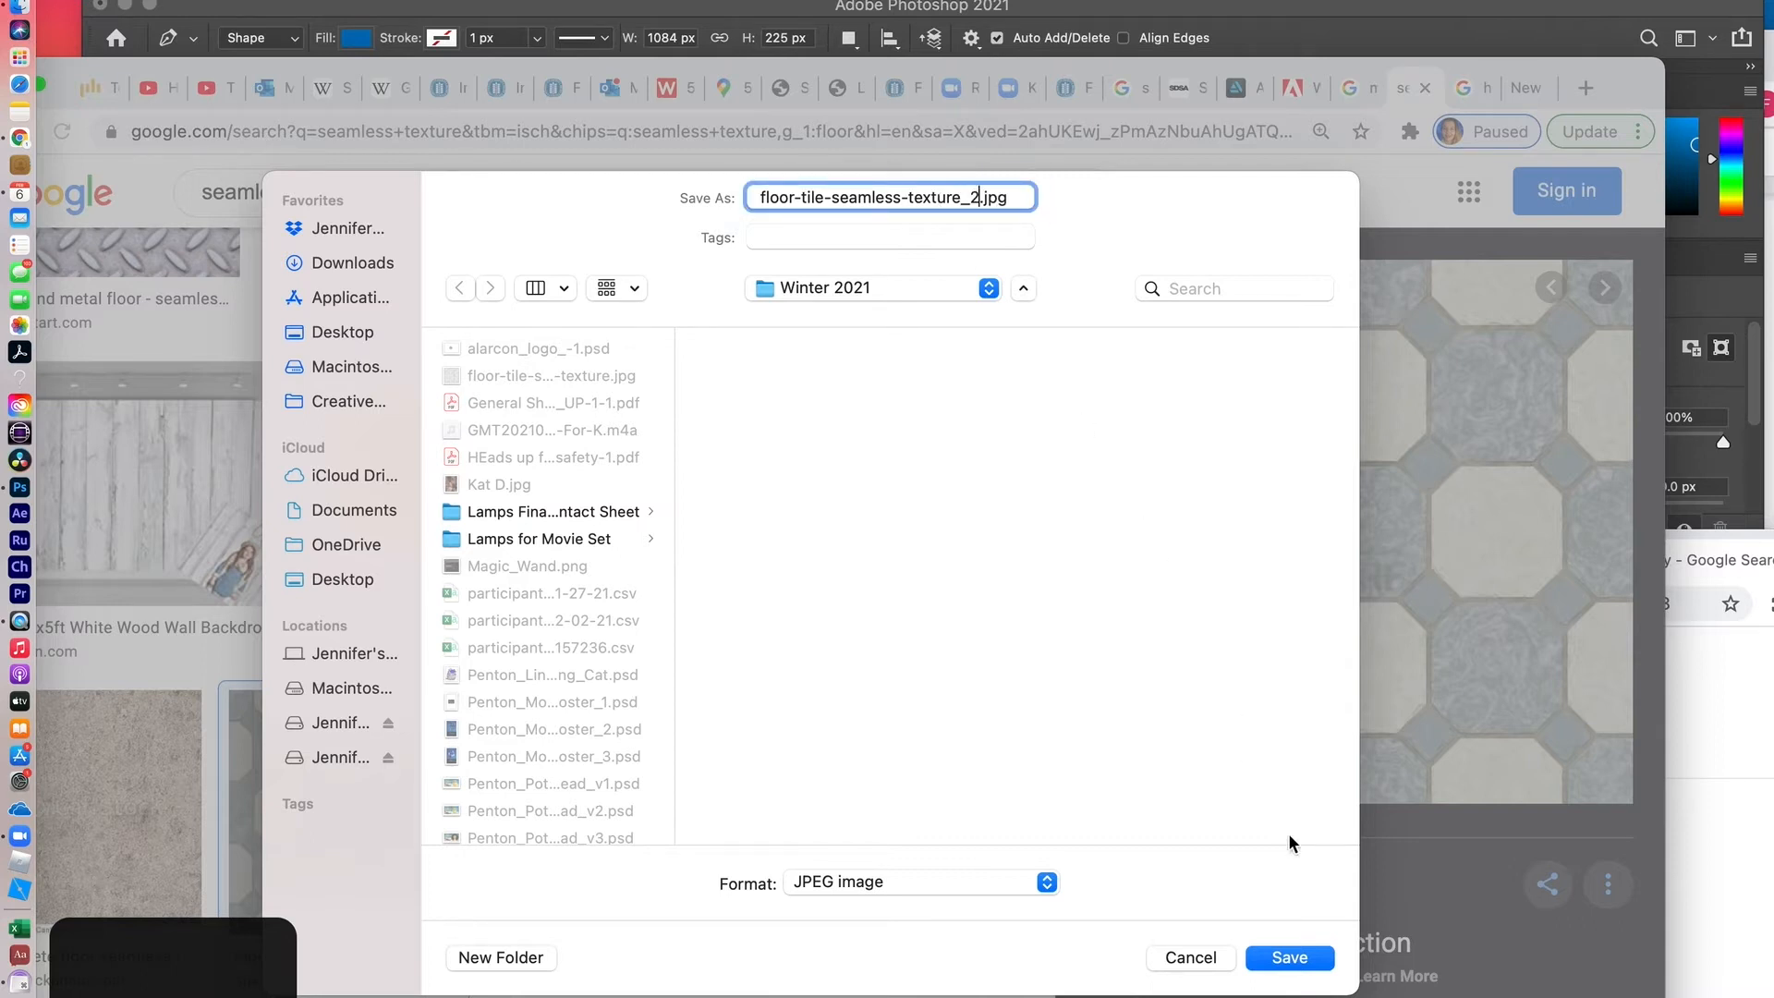
pyautogui.click(1307, 957)
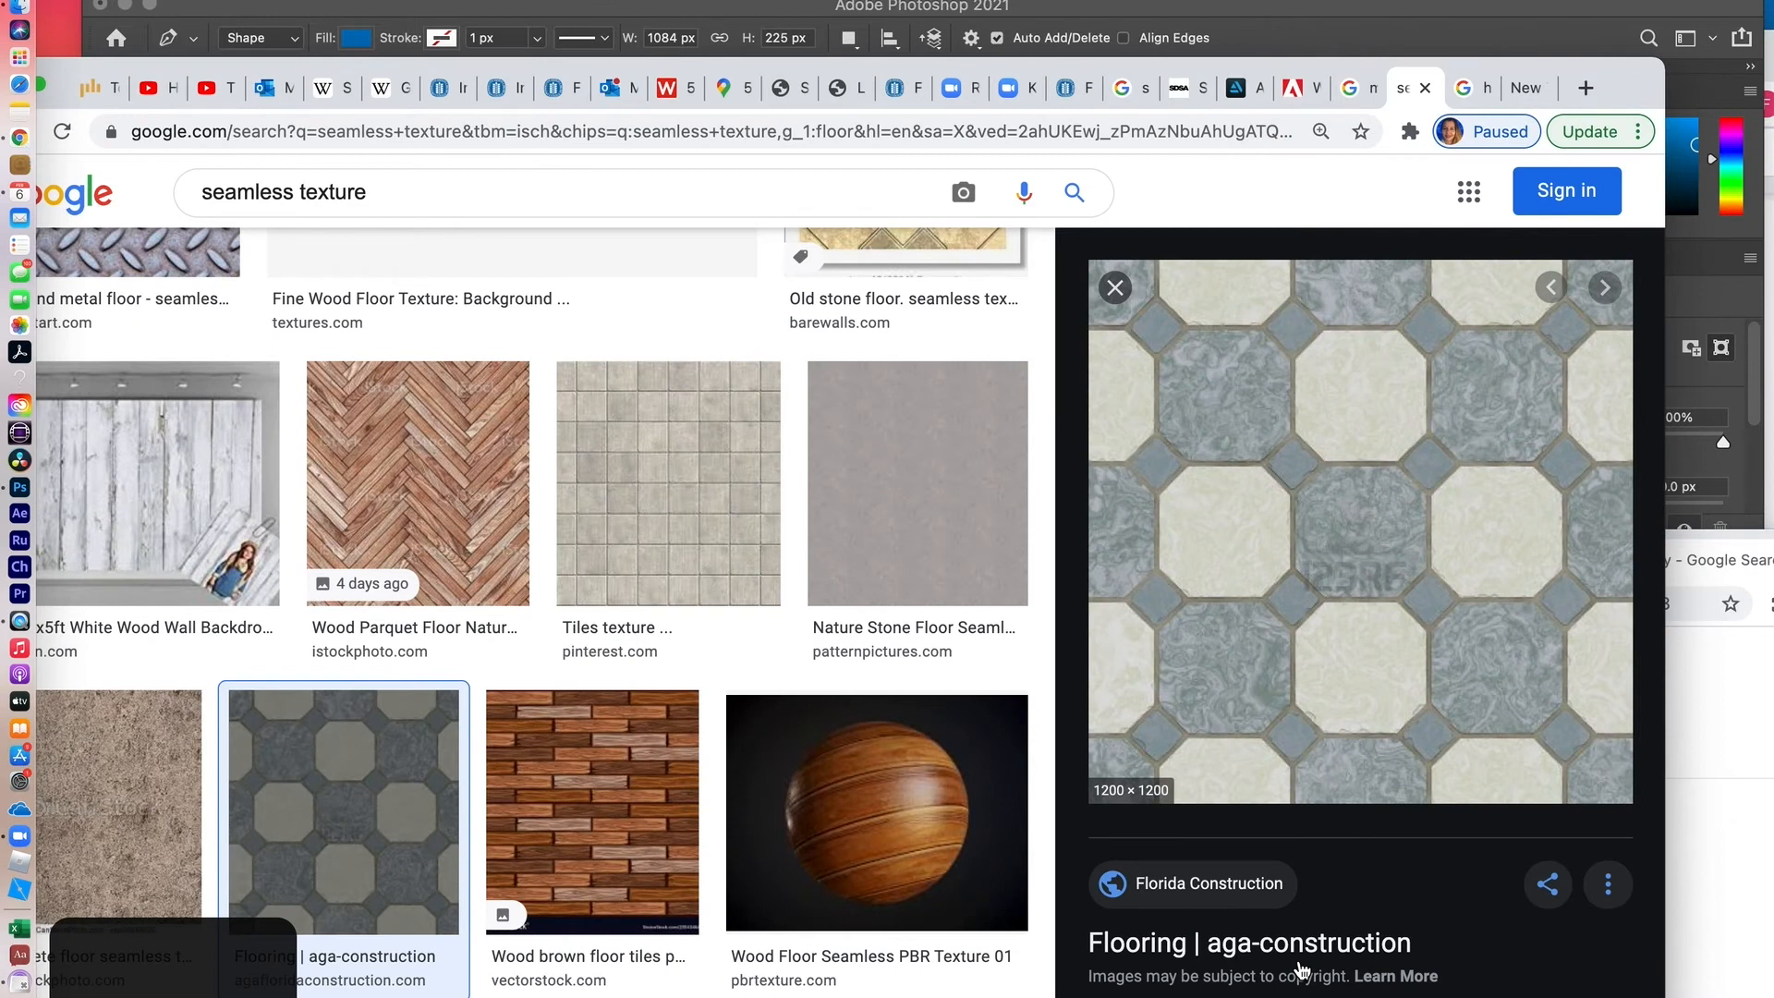
# Step: Switch to Finder and open floor-tile-seamless-texture_2.jpg in Photoshop
pyautogui.press('super+Tab')
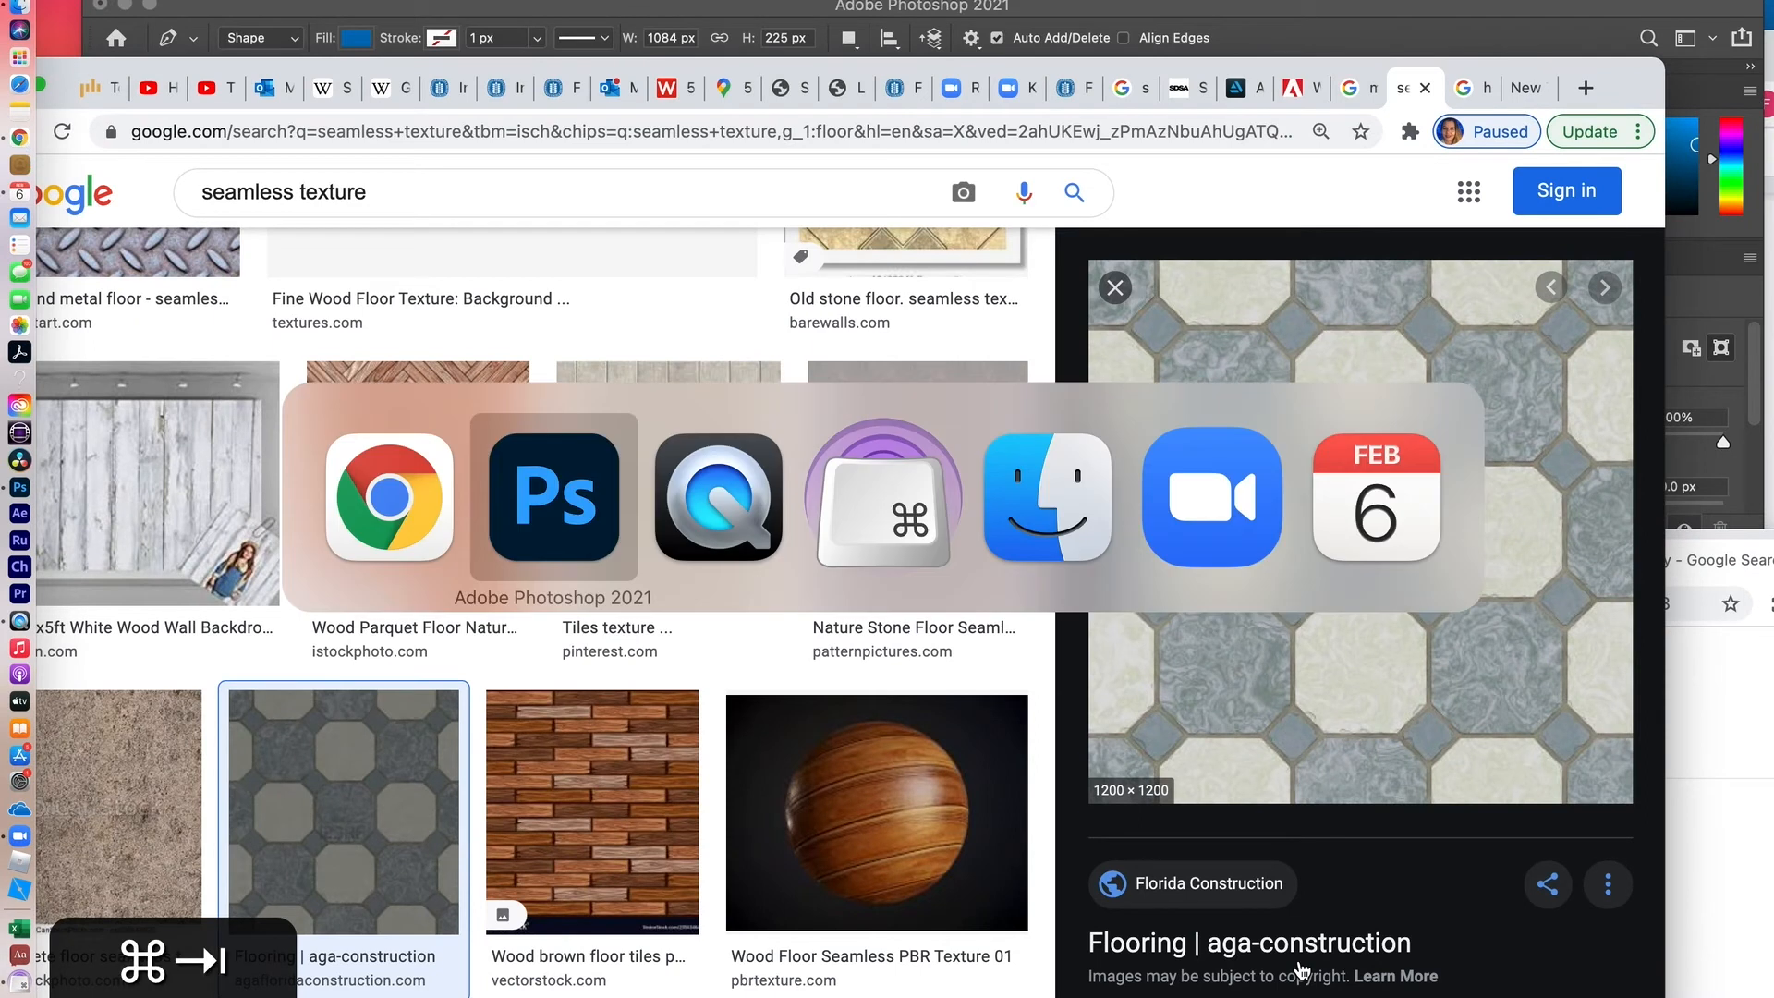
pyautogui.press('super+Tab')
pyautogui.press('super+Tab')
pyautogui.press('super+Tab')
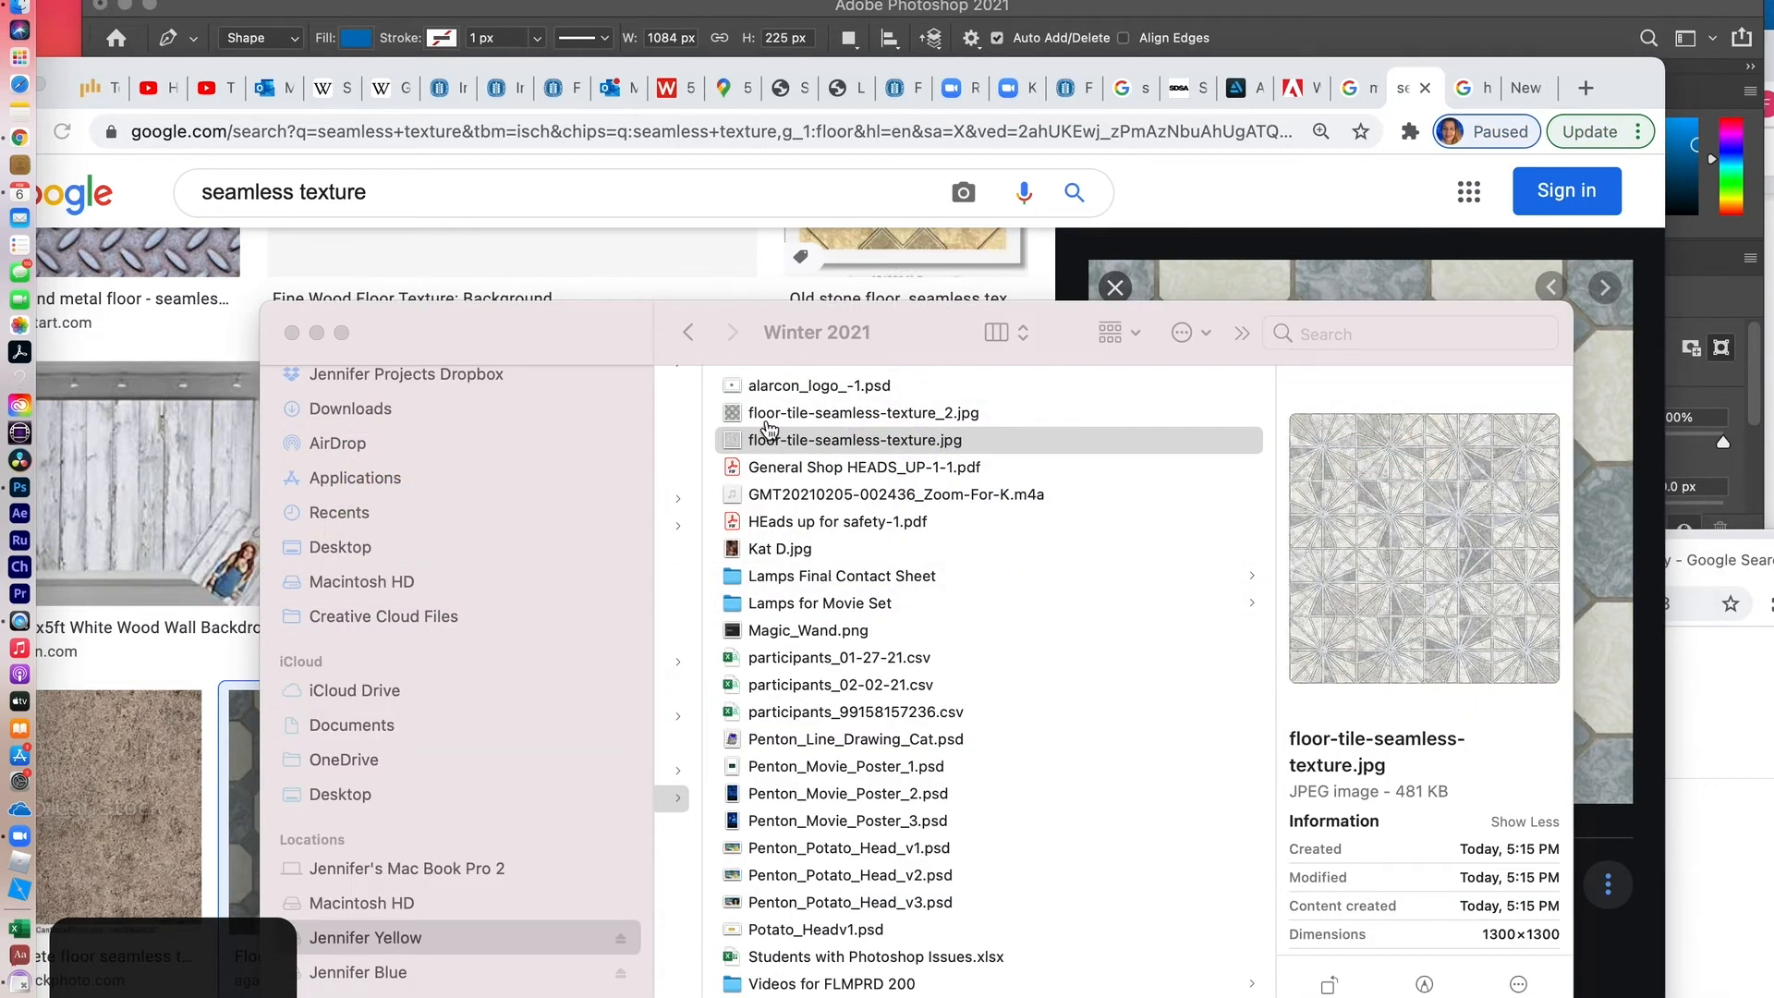
pyautogui.click(772, 415)
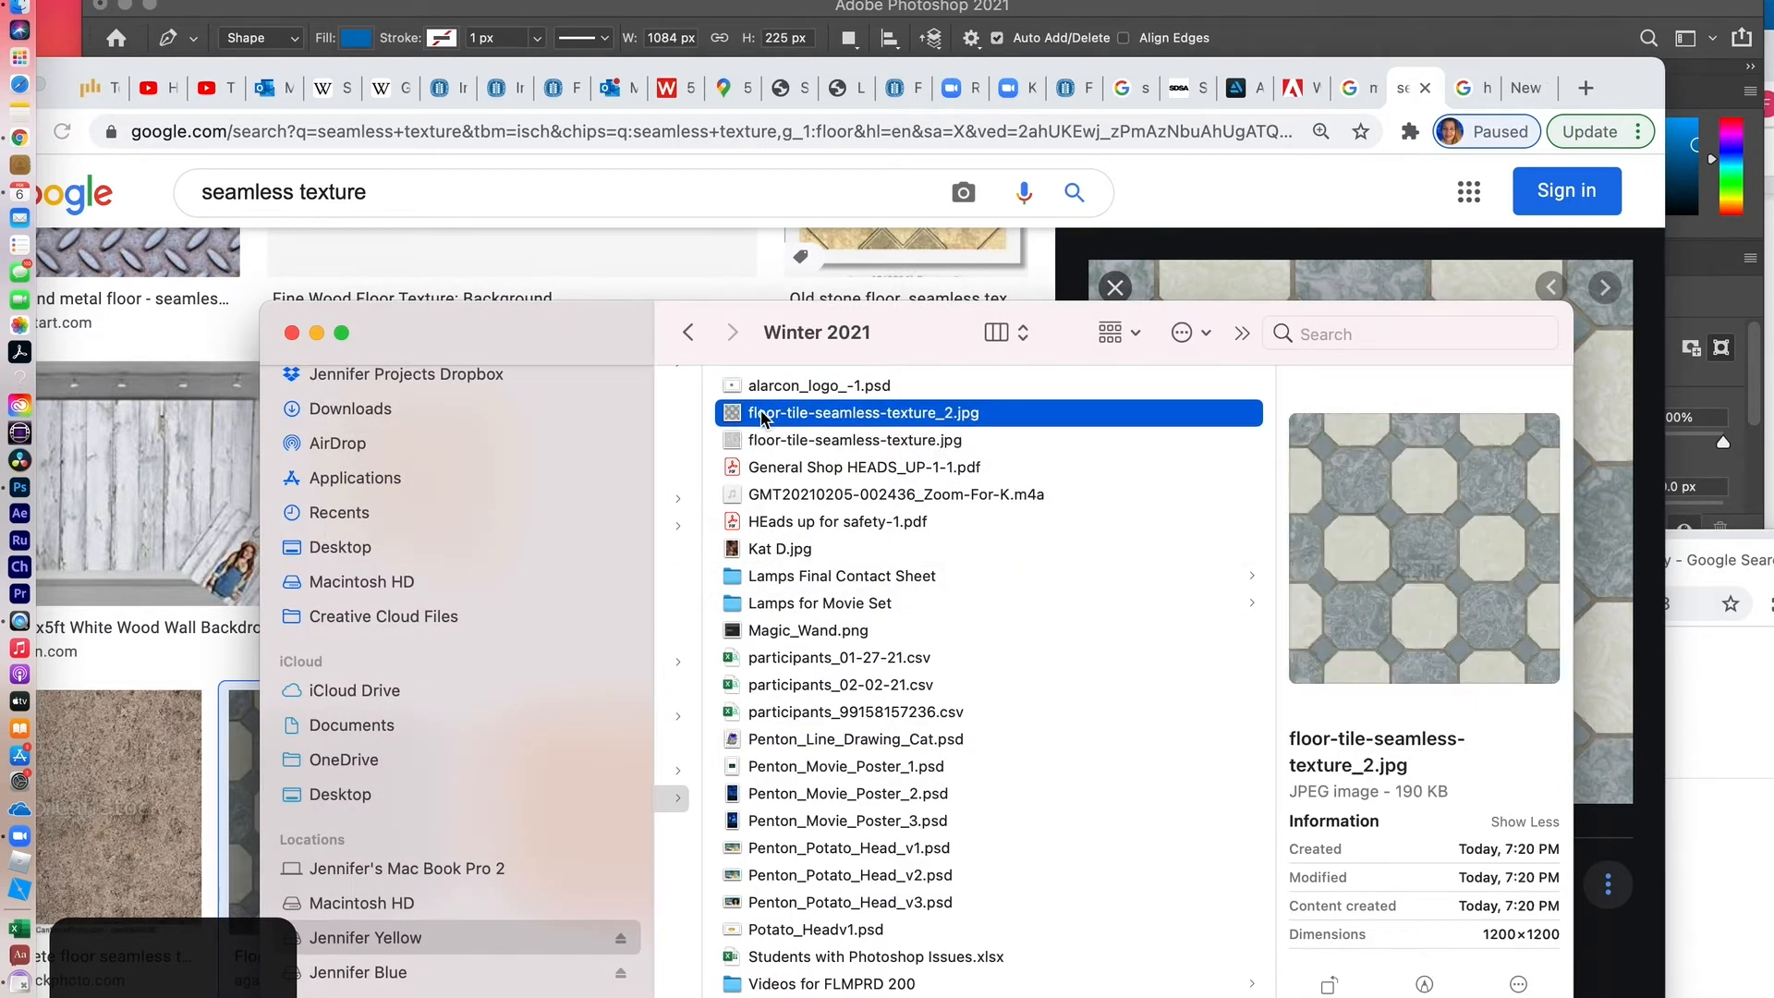
pyautogui.rightClick(785, 416)
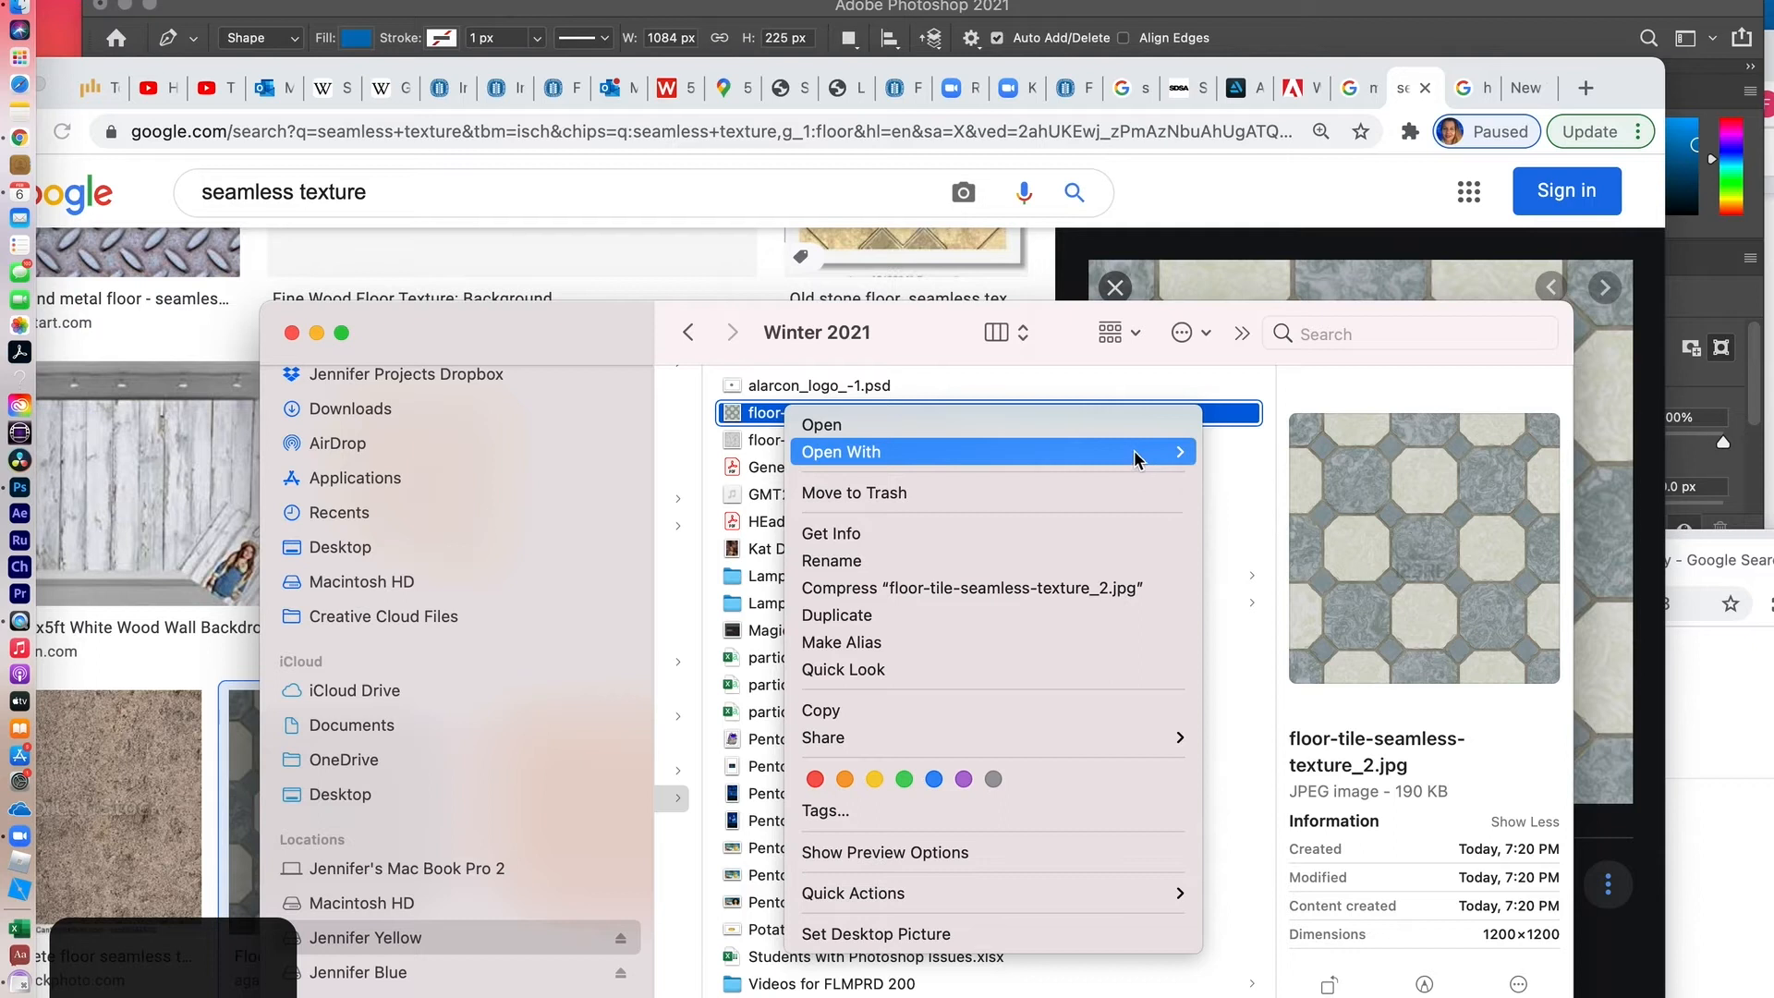
pyautogui.moveTo(1185, 454)
pyautogui.click(1255, 575)
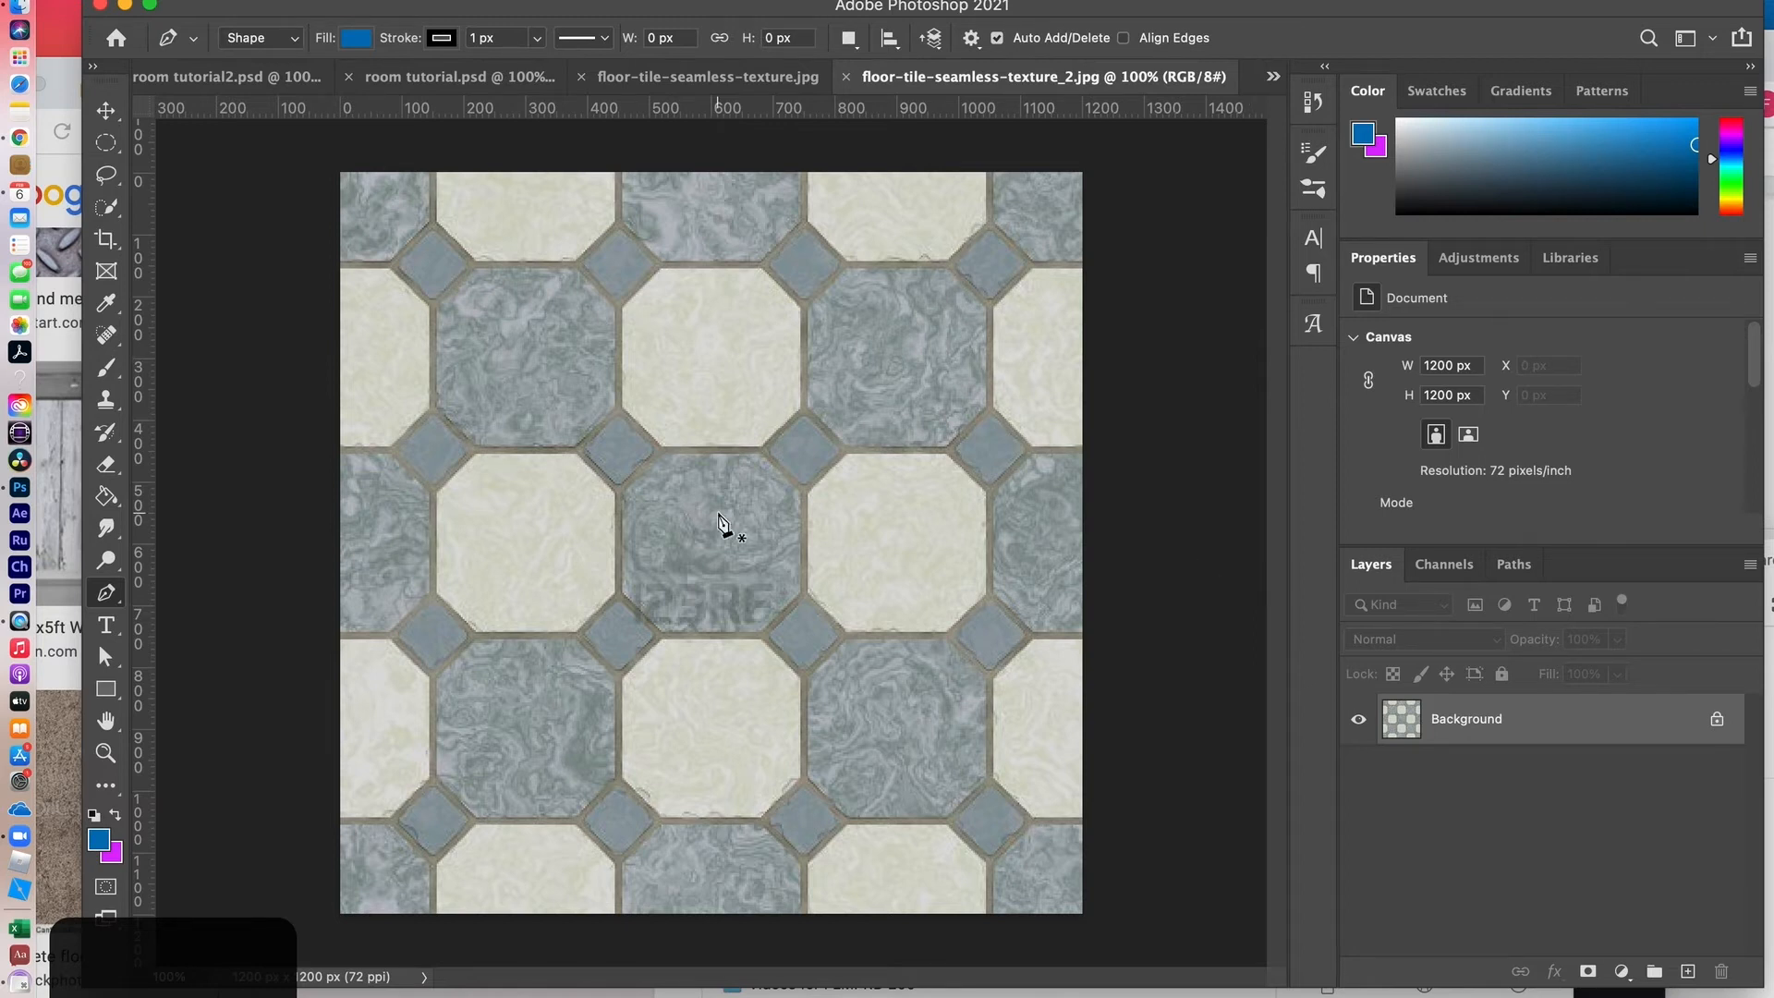
# Step: Define the tile image as a pattern named floor-tile-seamless-texture_2
pyautogui.click(107, 116)
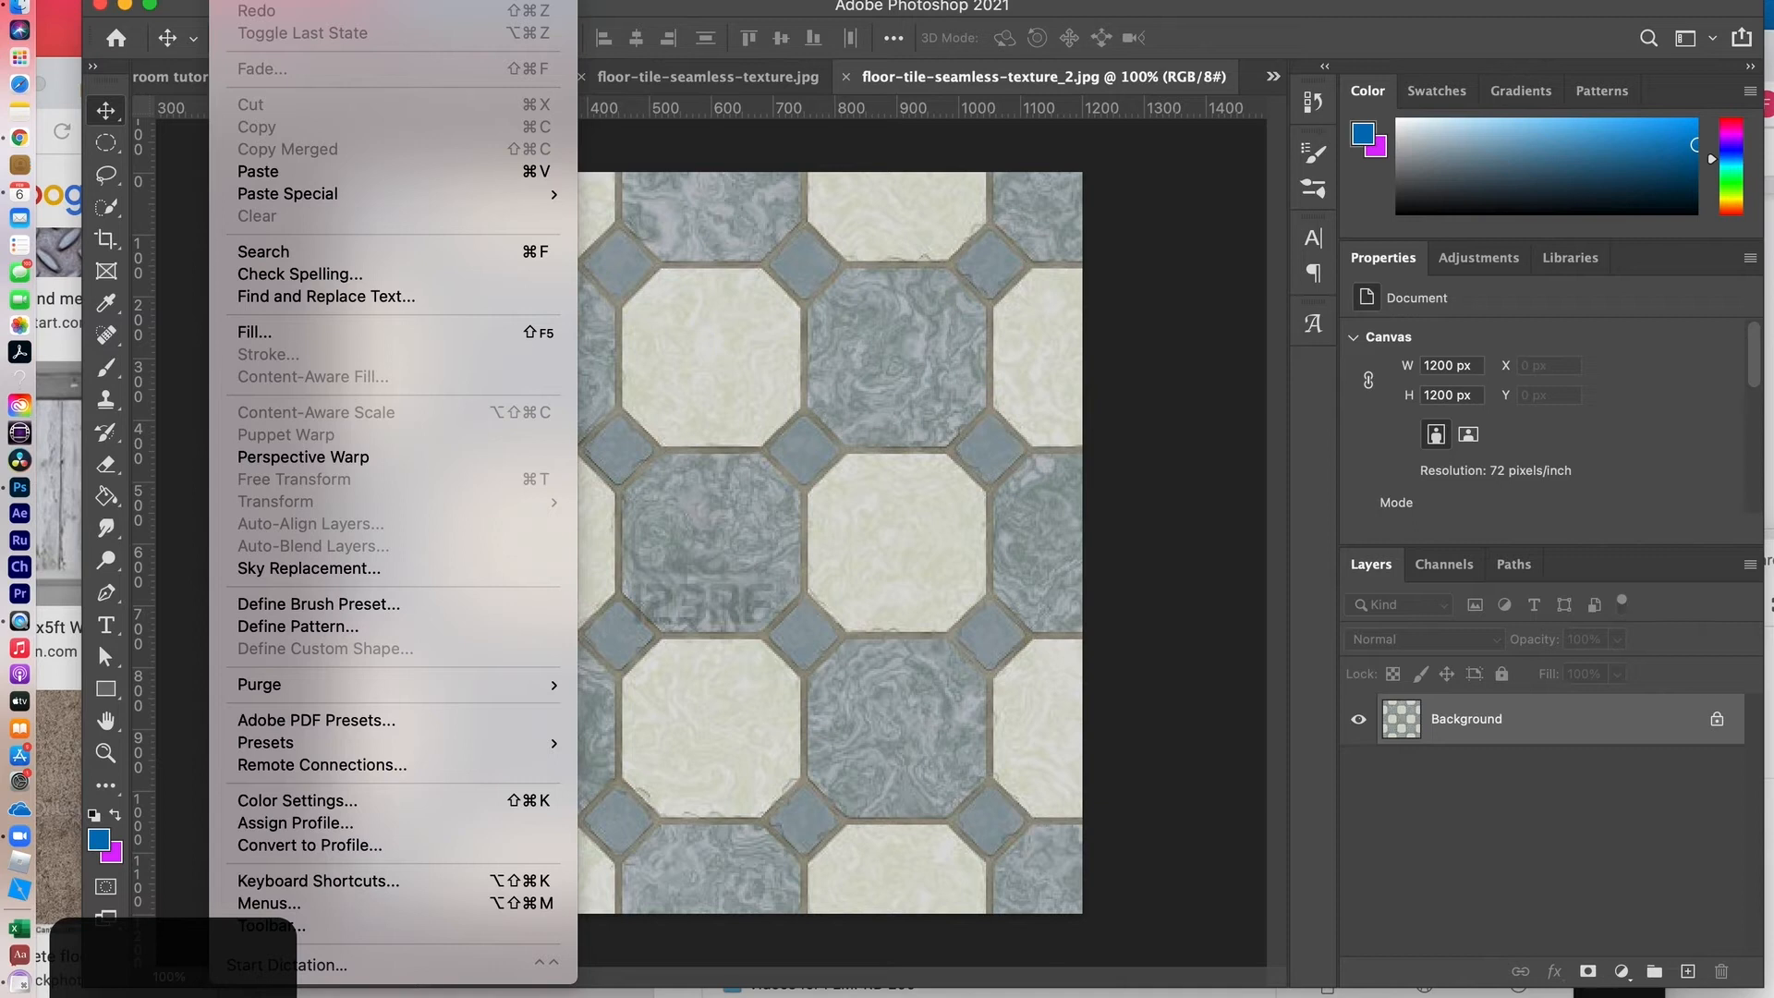
pyautogui.click(289, 628)
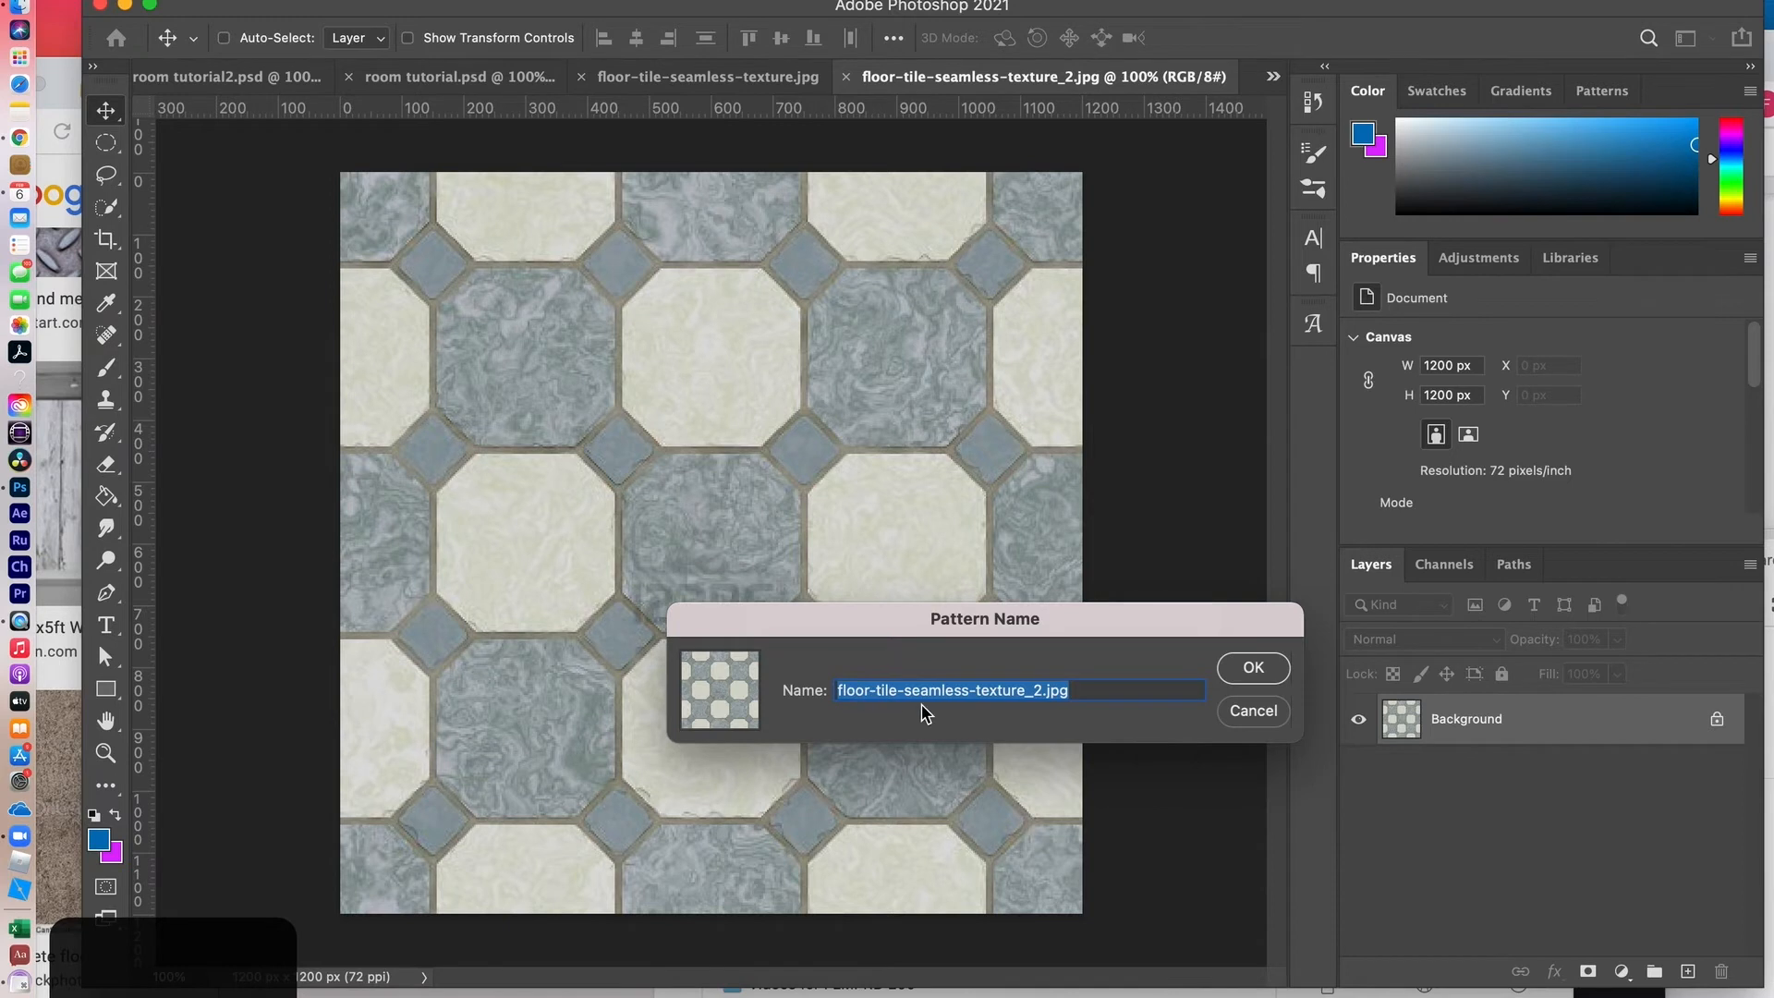
pyautogui.click(1081, 686)
pyautogui.press('BackSpace')
pyautogui.press('BackSpace')
pyautogui.press('BackSpace')
pyautogui.press('BackSpace')
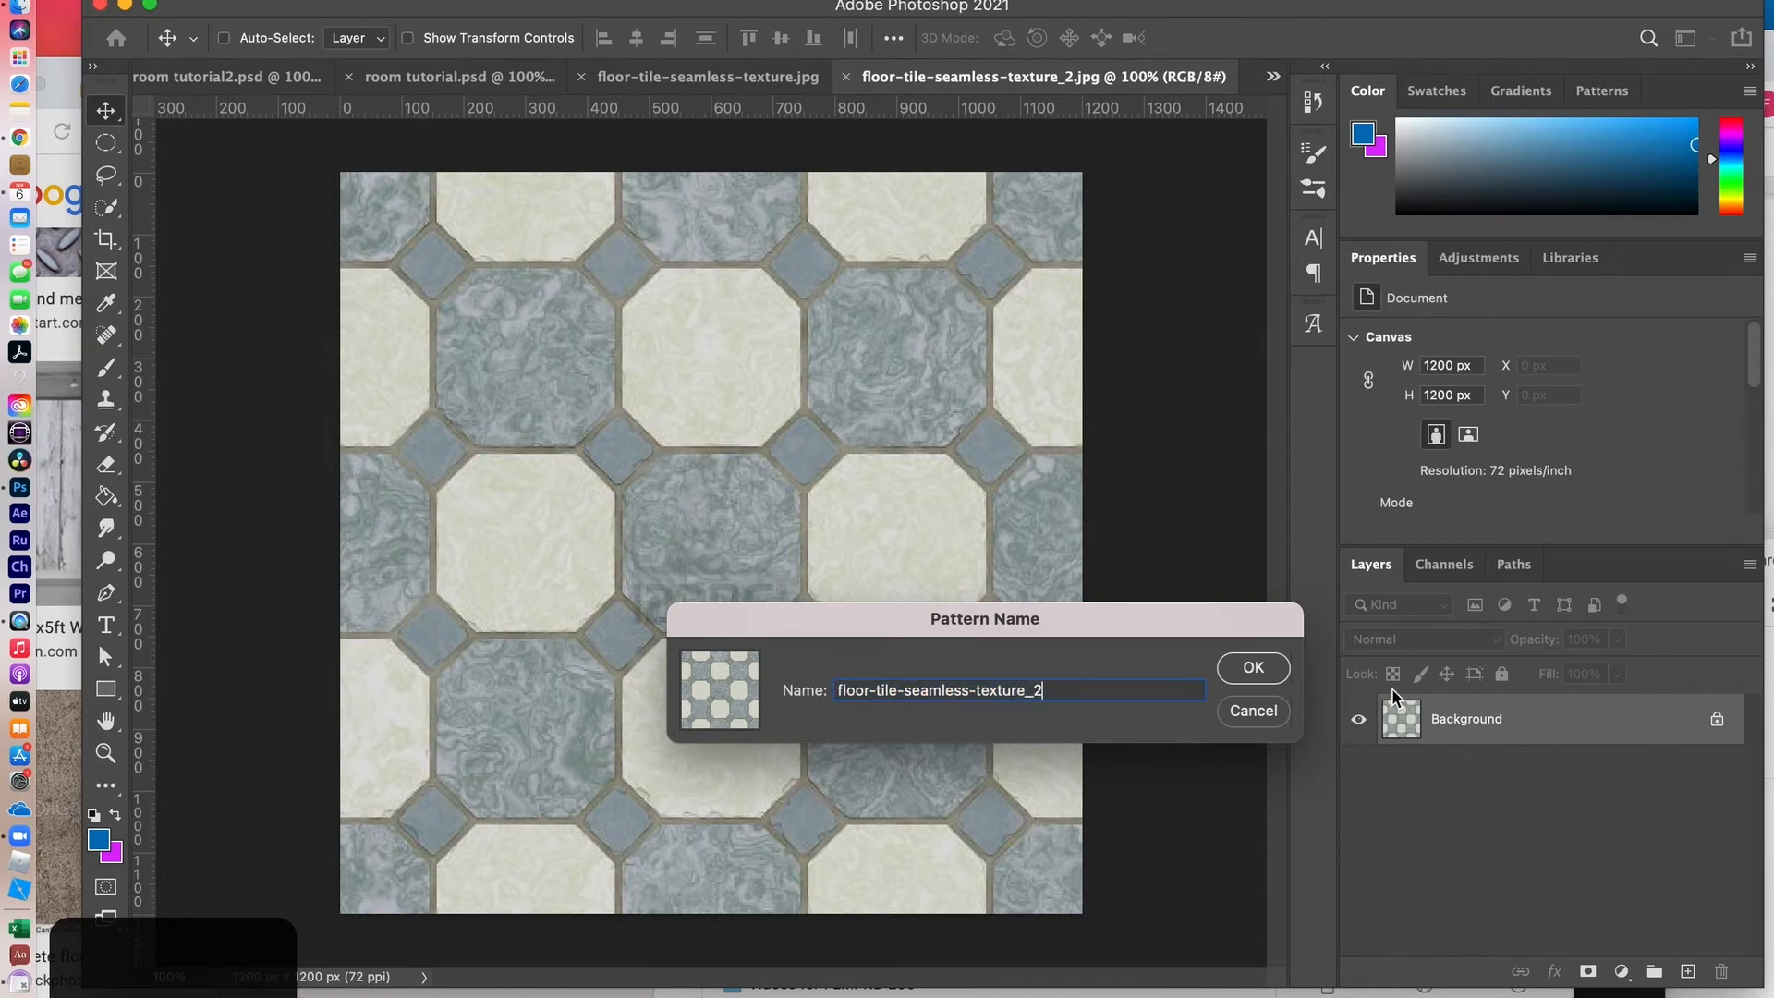
pyautogui.click(1255, 670)
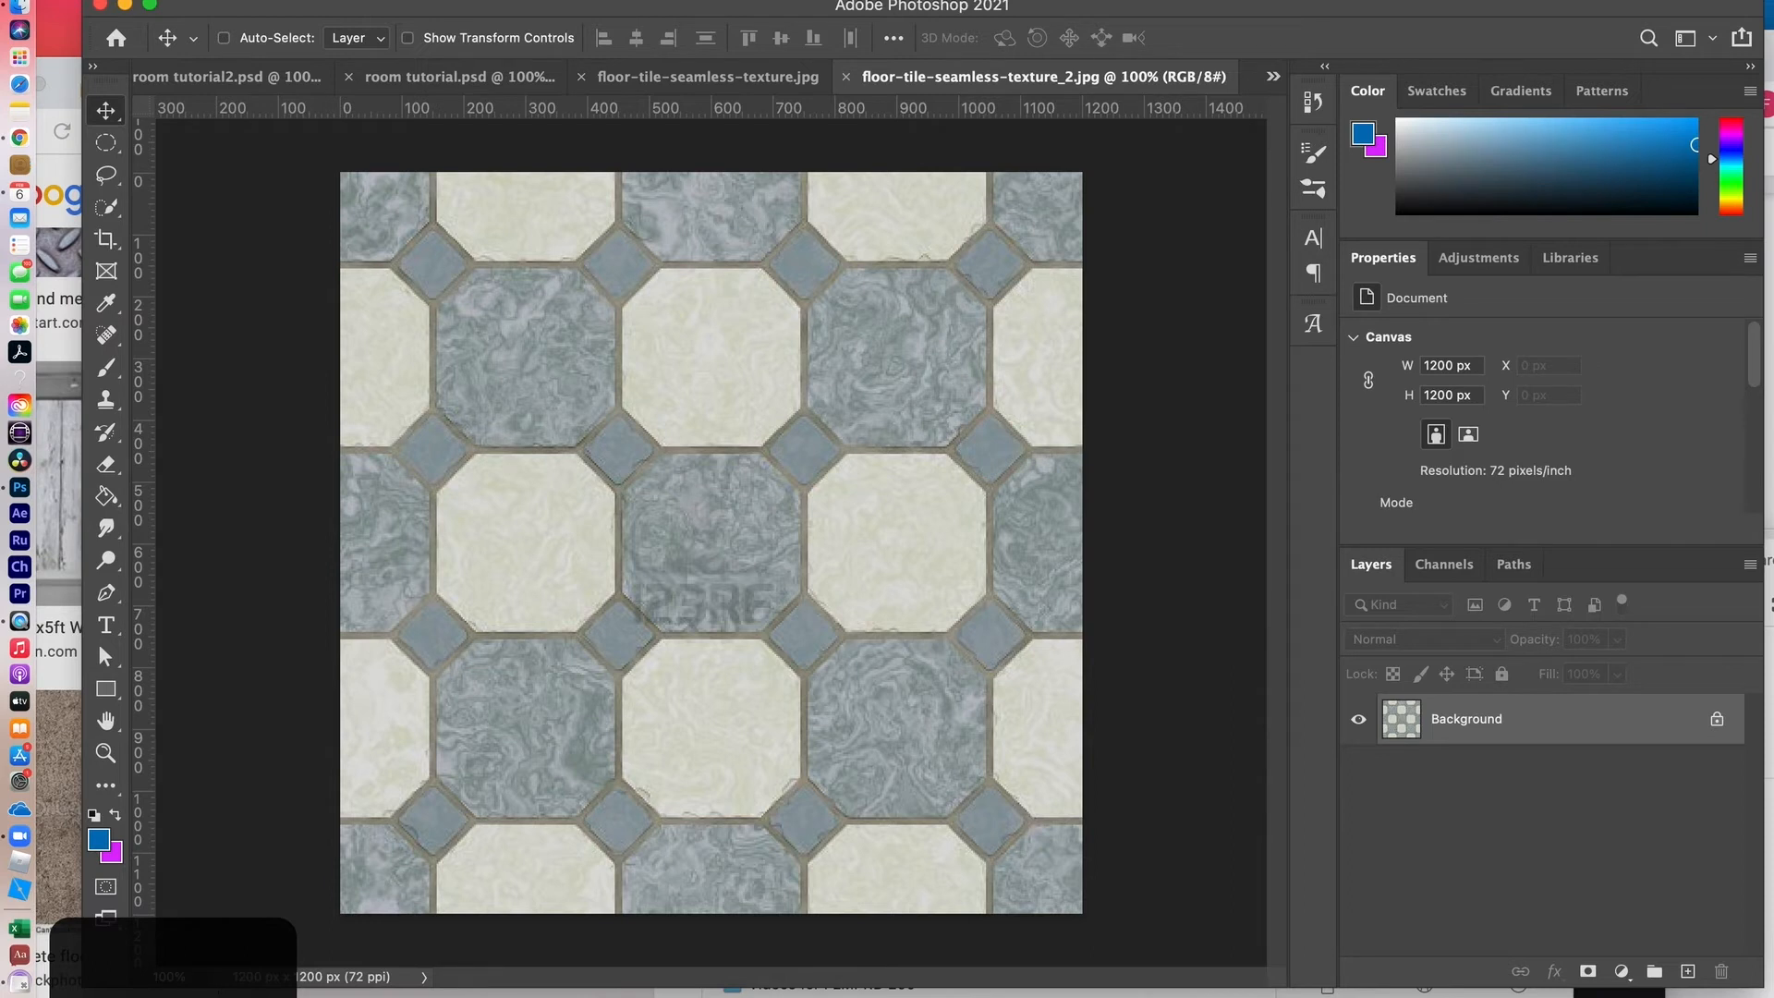
pyautogui.click(228, 1)
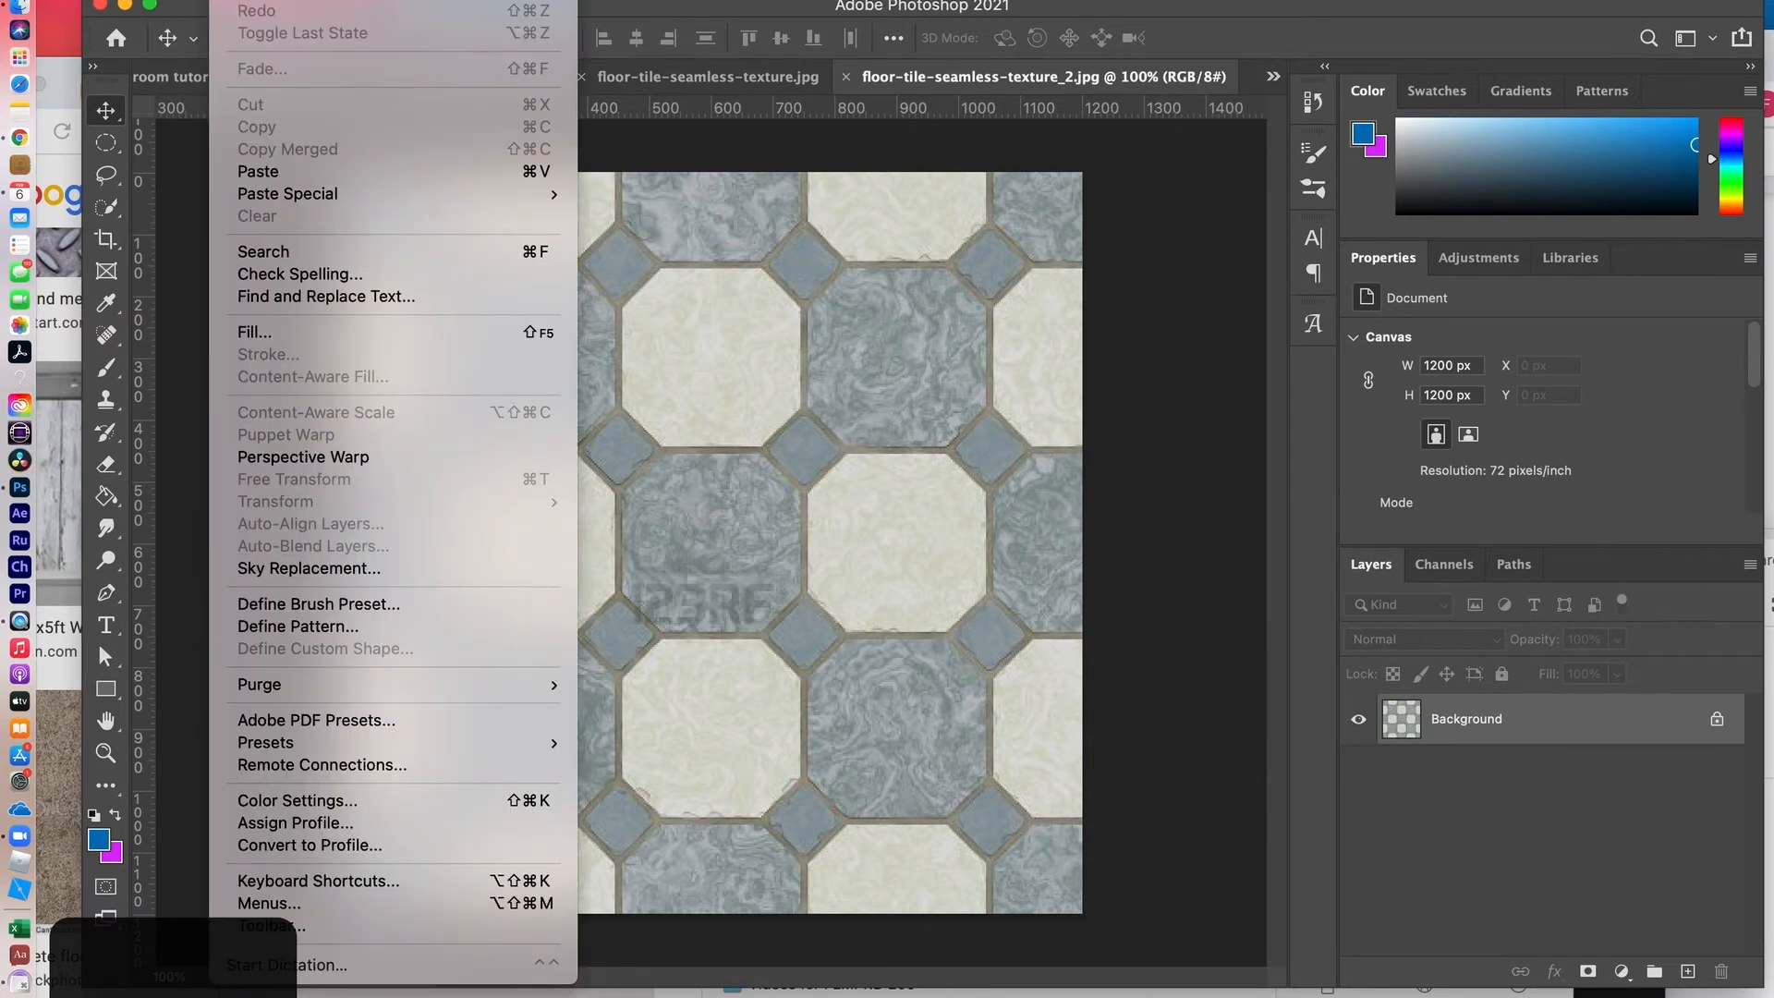
pyautogui.click(263, 626)
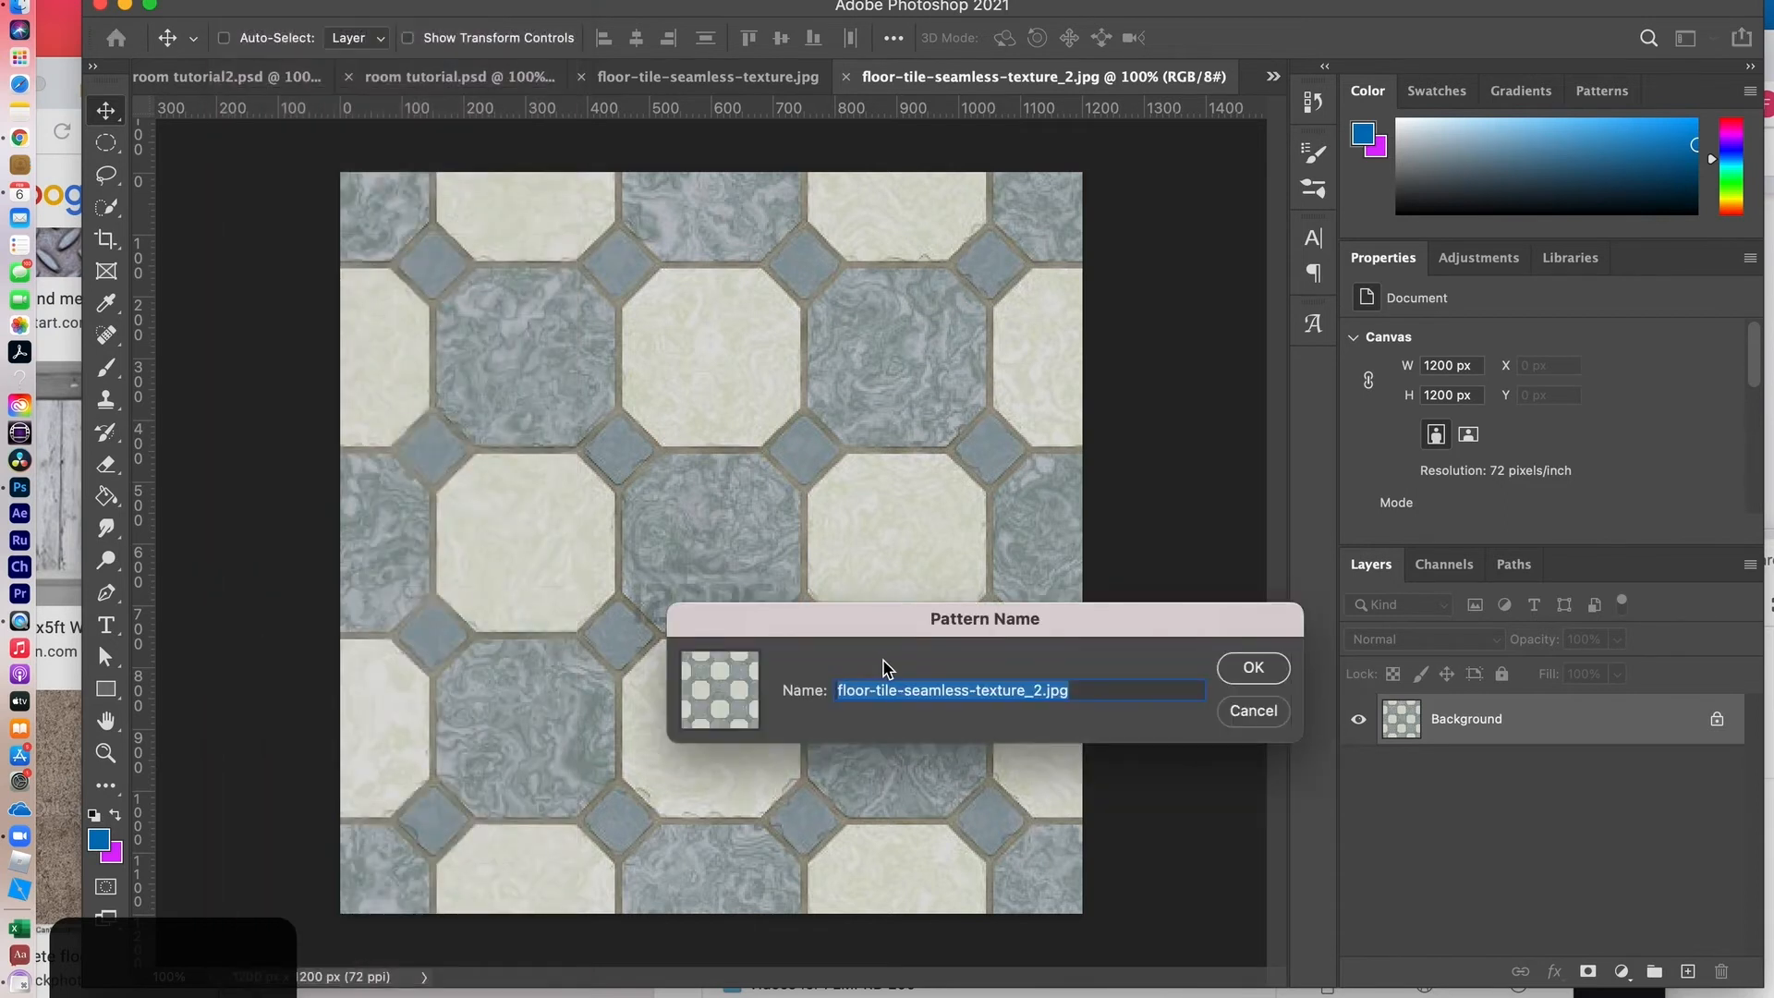
pyautogui.click(1245, 717)
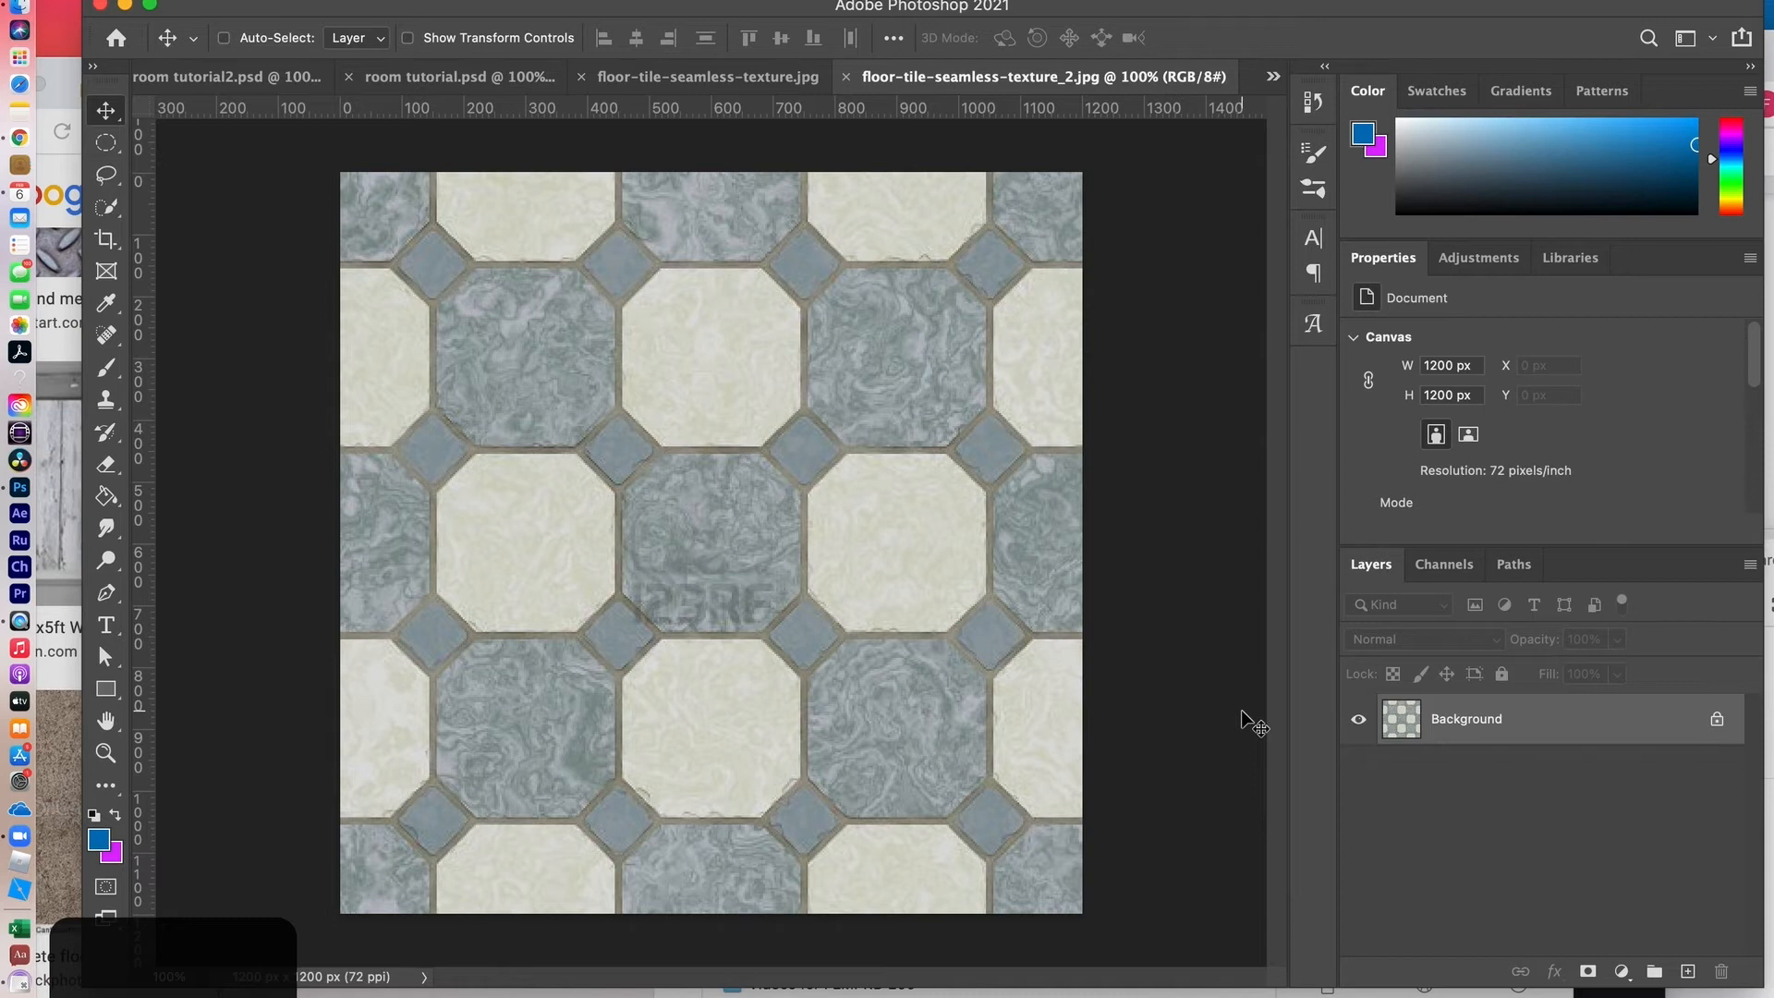
# Step: In room tutorial.psd, create a new layer named Tile 2 and place it between the Tile 1 and Chair white bg layers
pyautogui.click(443, 81)
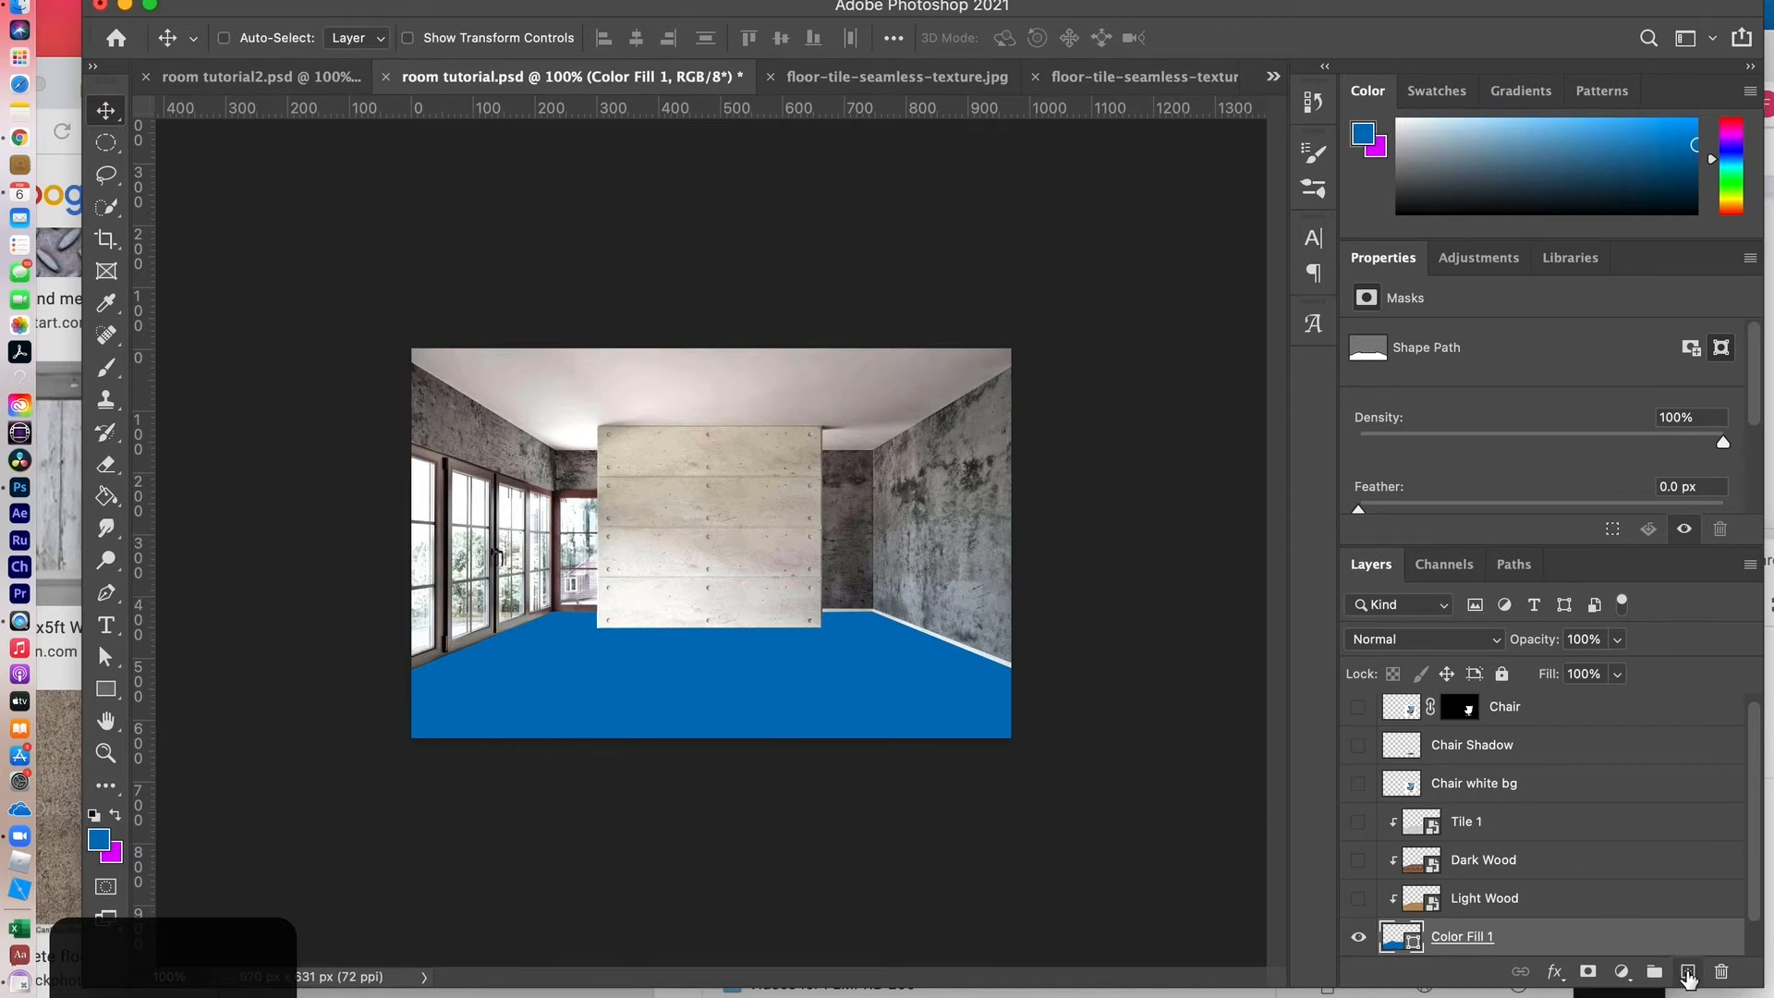
pyautogui.click(1686, 971)
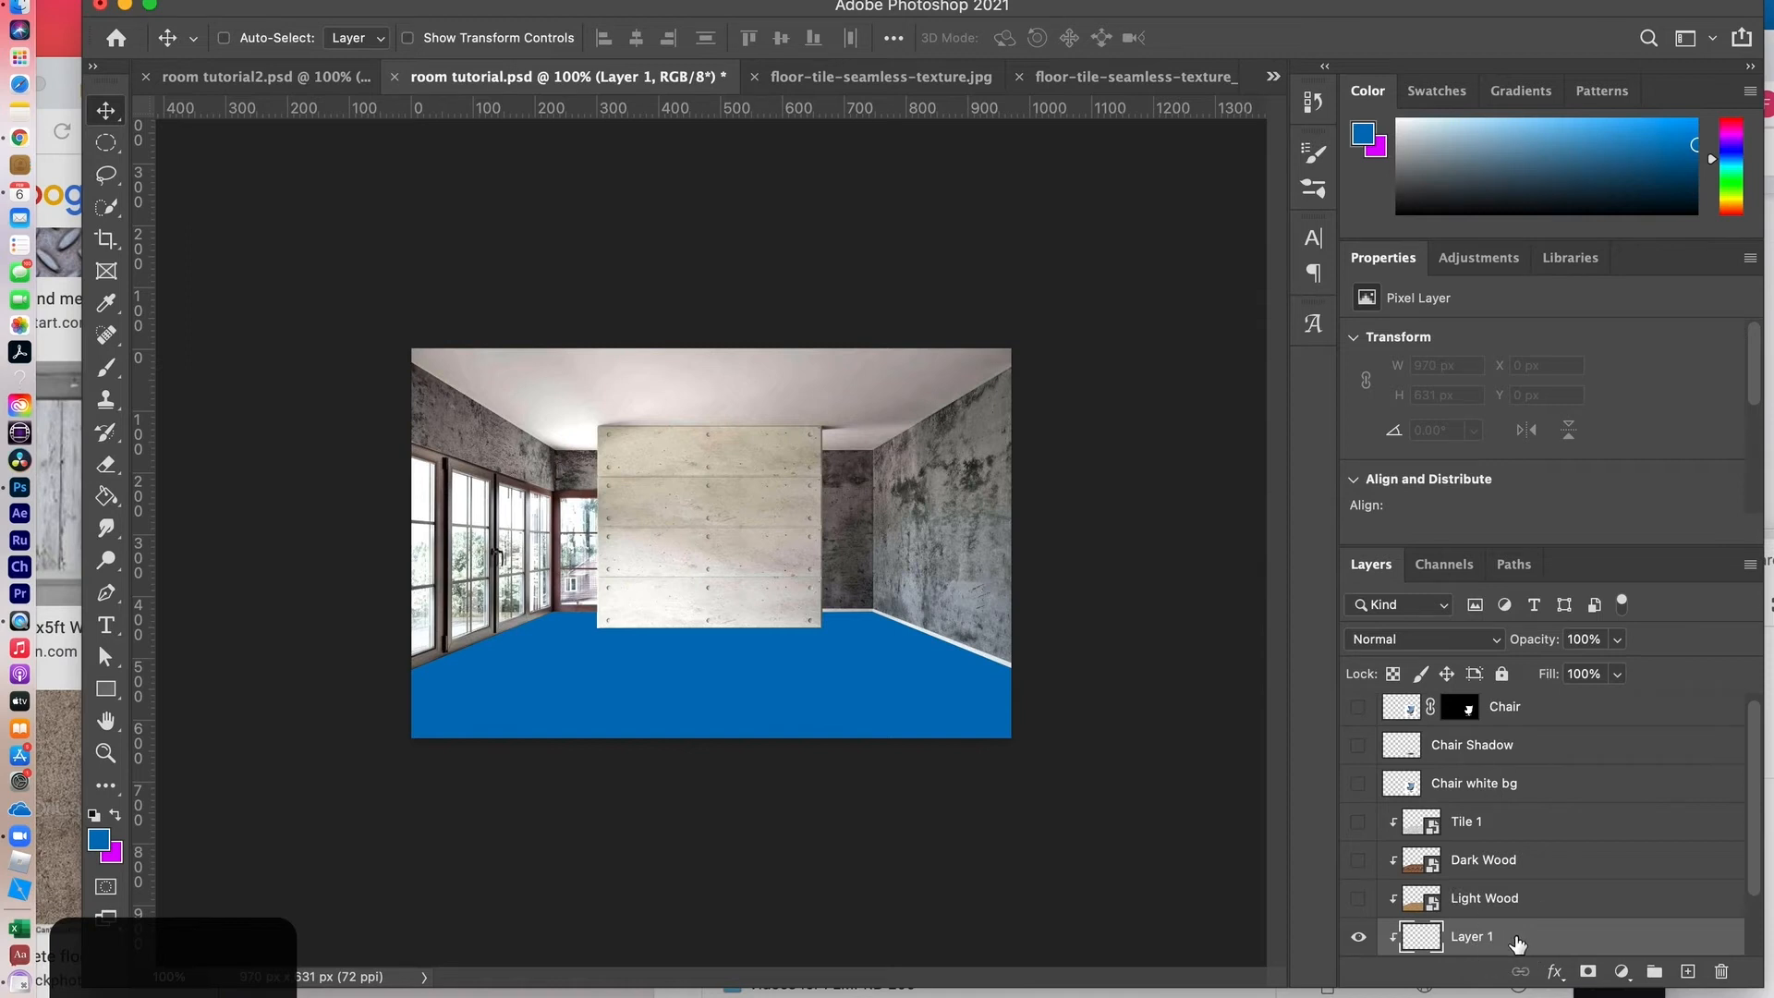
pyautogui.moveTo(1517, 942); pyautogui.dragTo(1720, 971)
pyautogui.click(1534, 783)
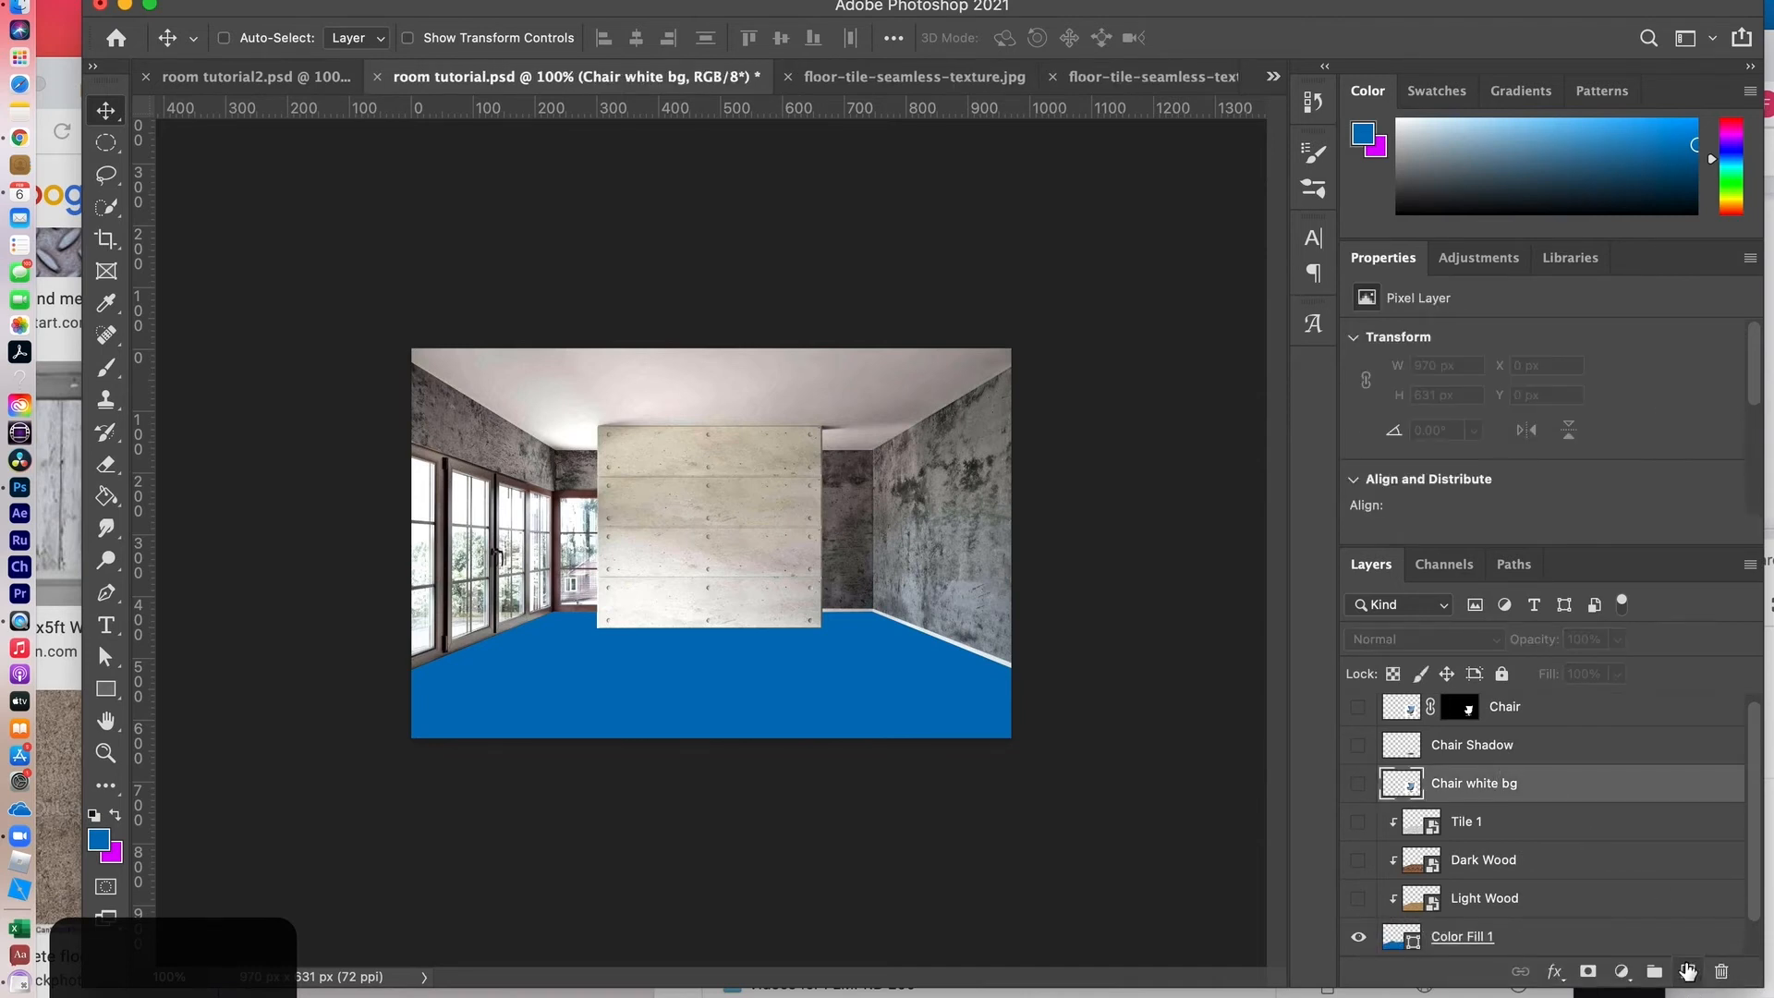
pyautogui.press('super')
pyautogui.keyDown('alt'); pyautogui.click(1690, 972); pyautogui.keyUp('alt')
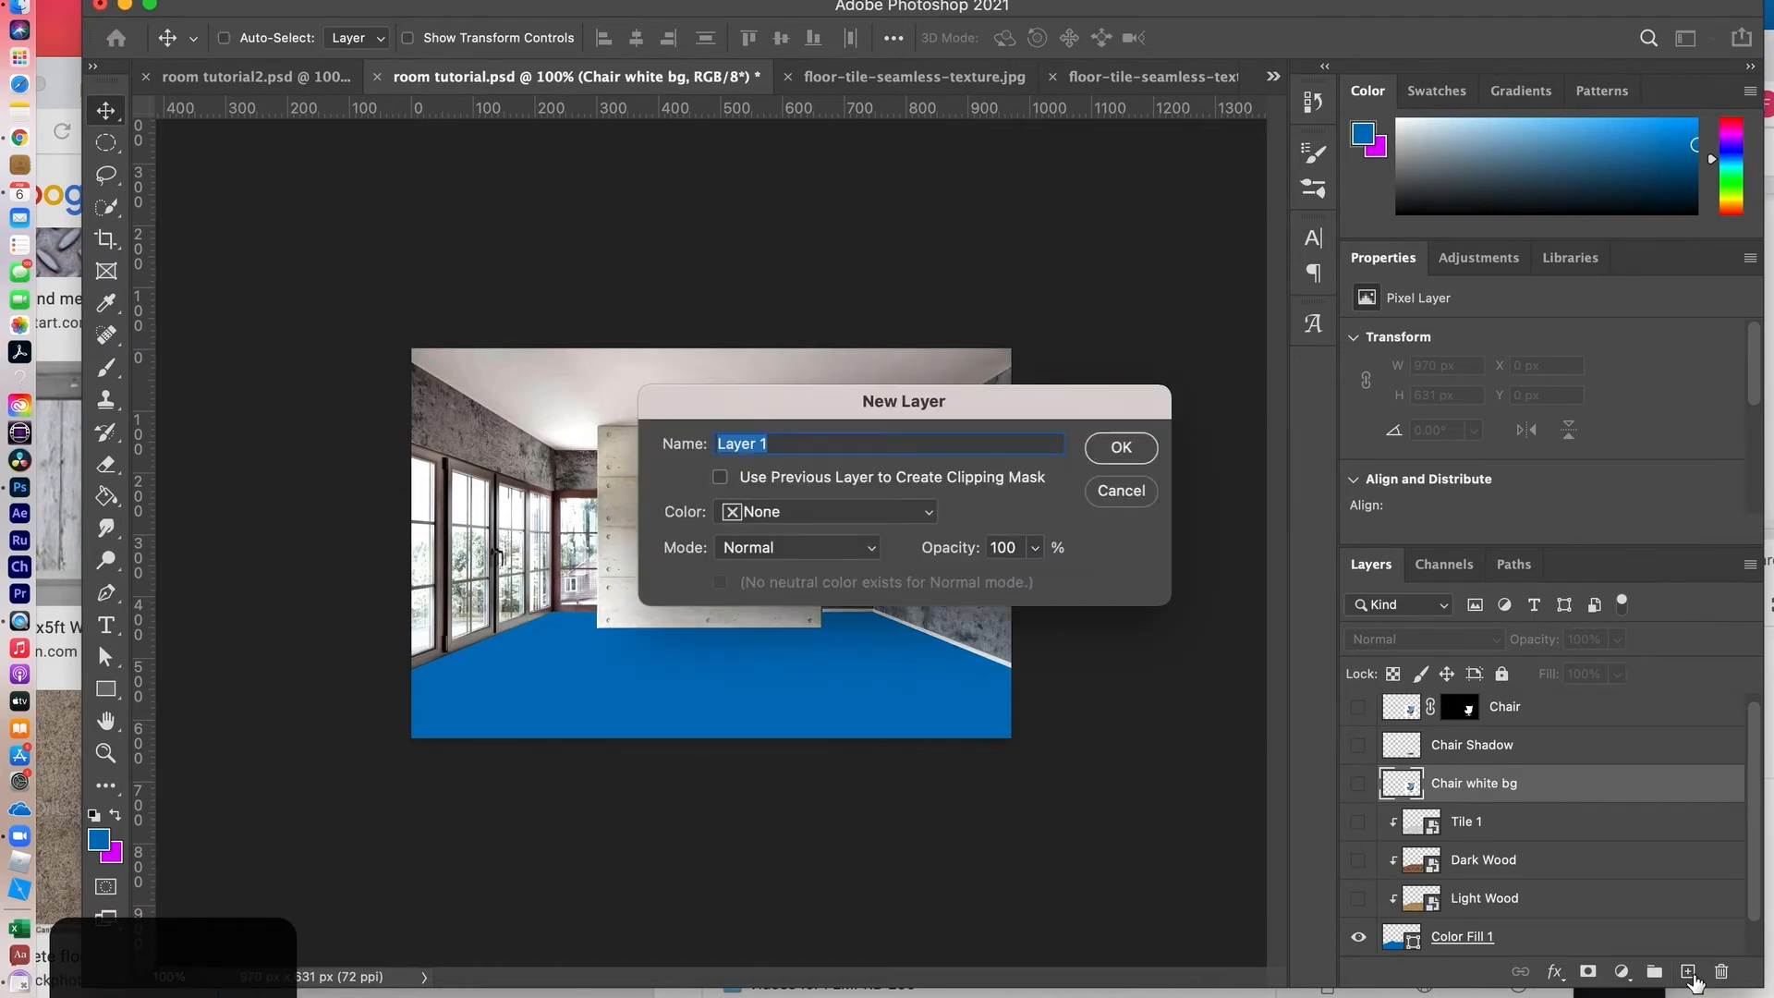
pyautogui.write('Tile 2')
pyautogui.click(1120, 448)
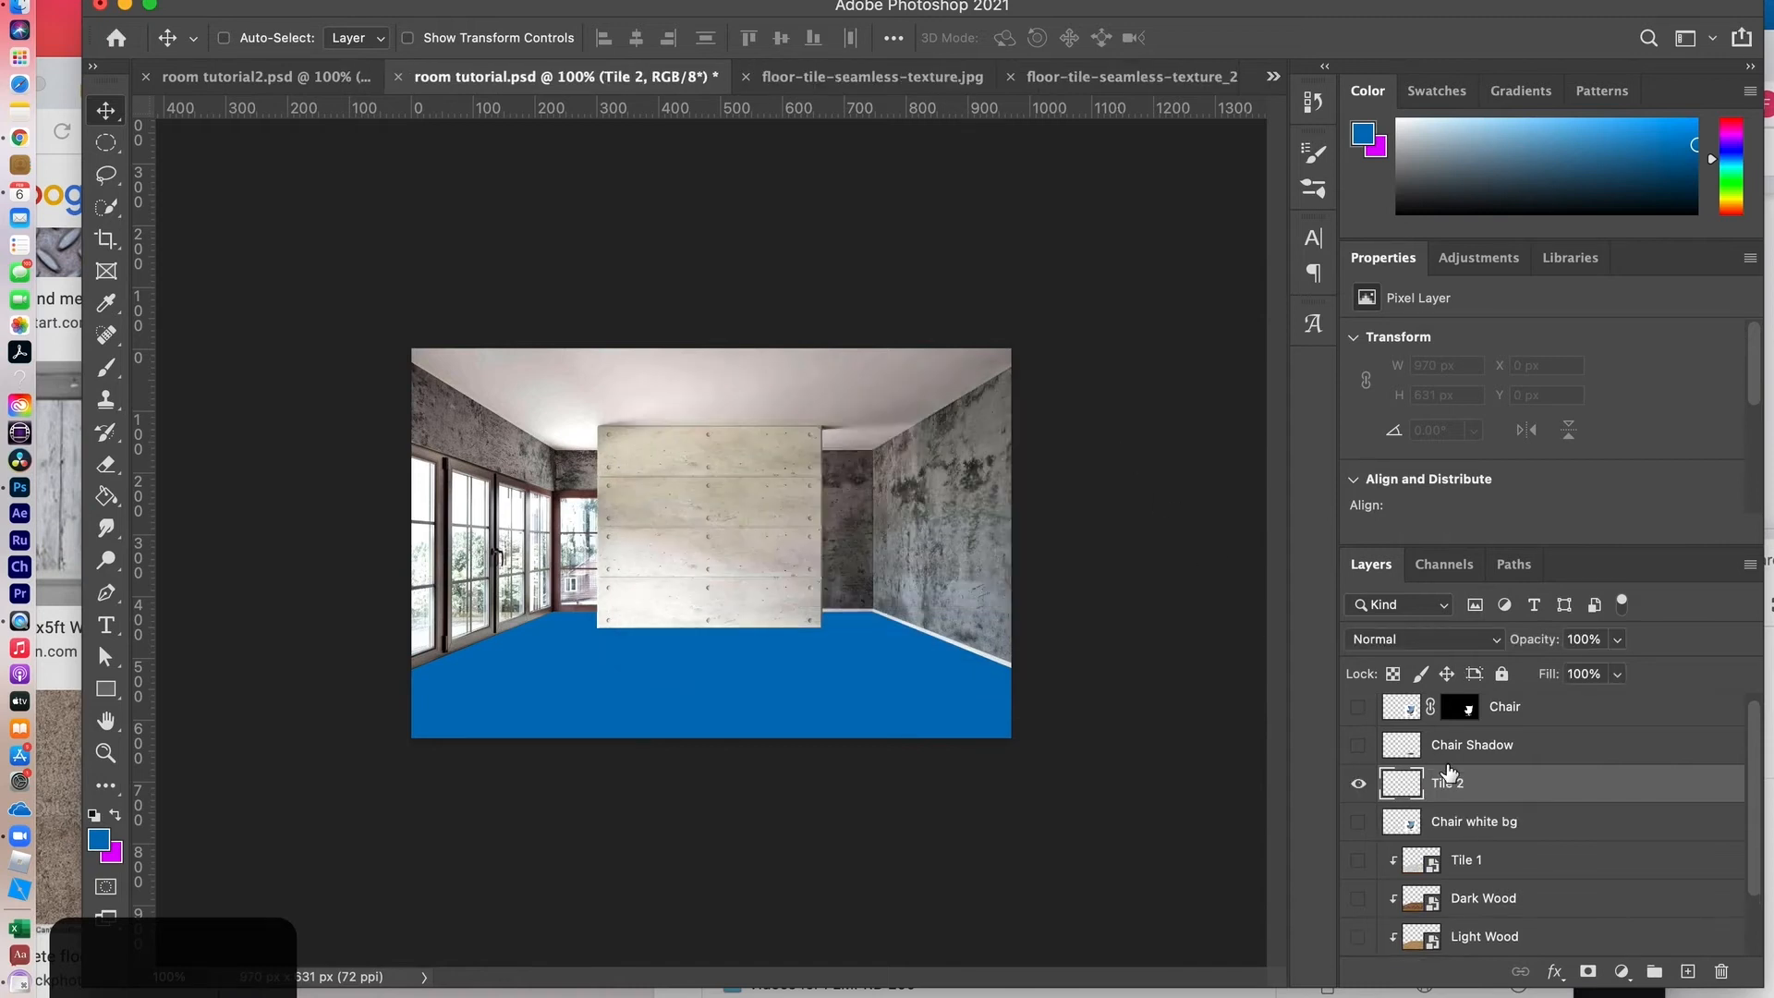
pyautogui.moveTo(1447, 774); pyautogui.dragTo(1446, 822)
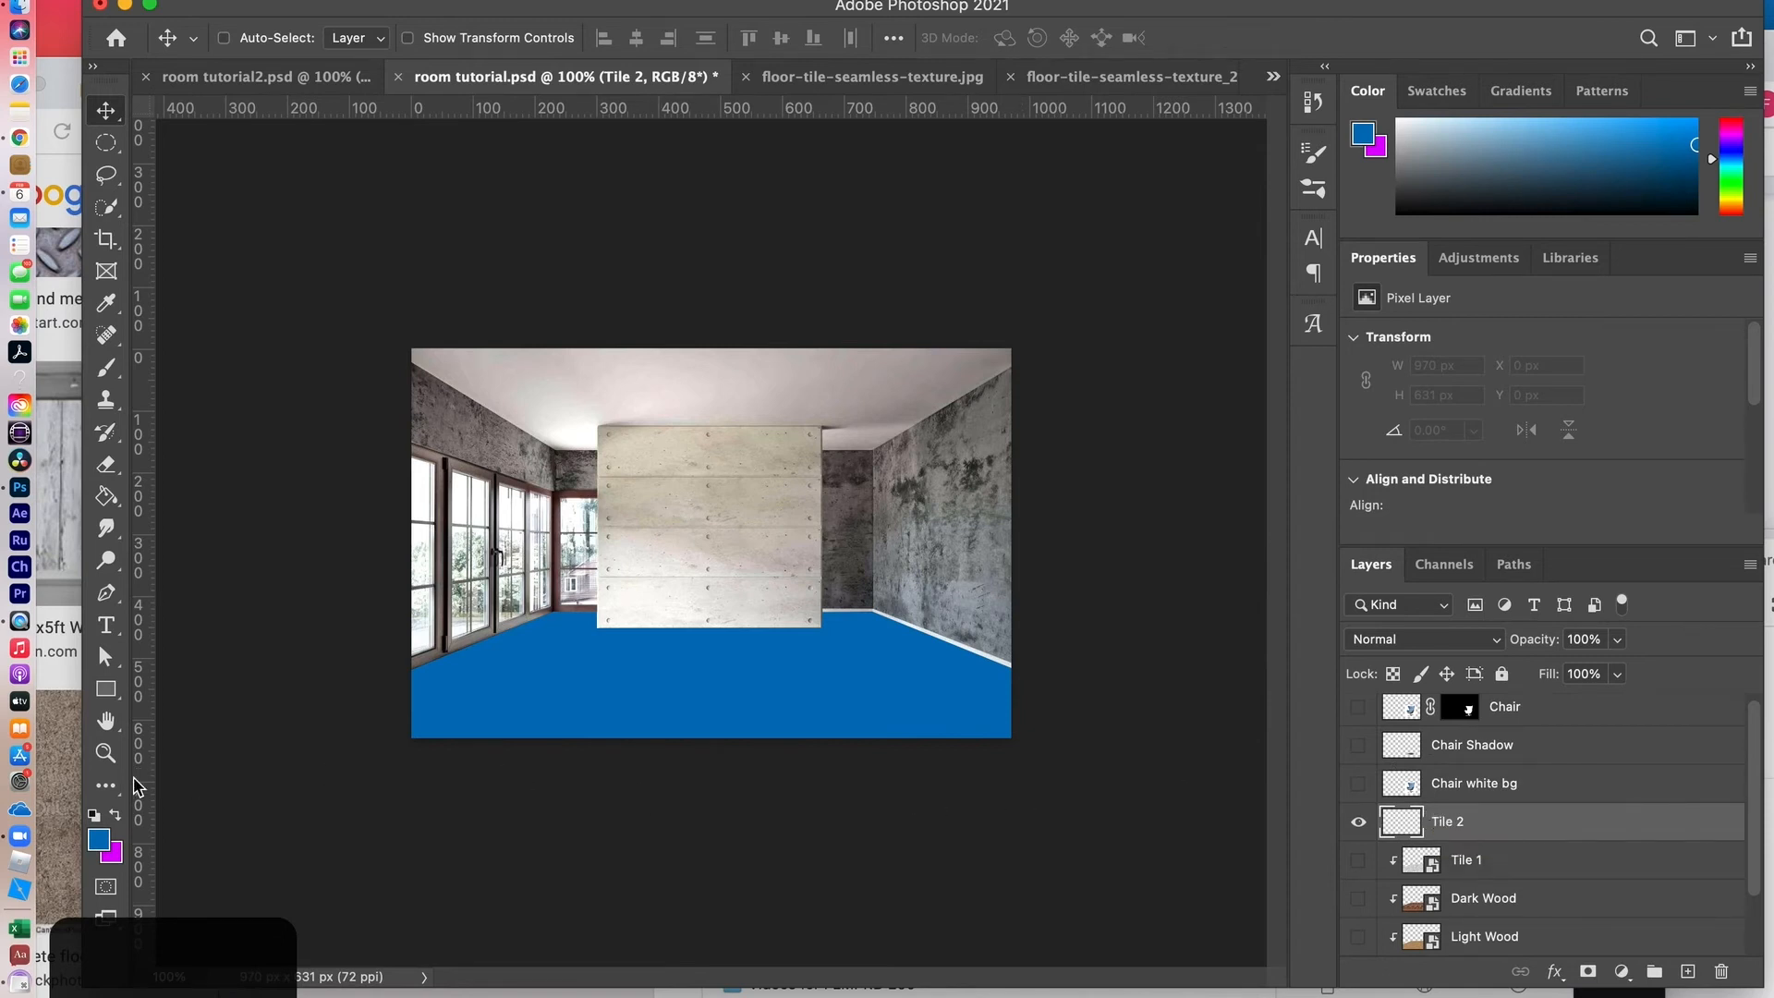
# Step: Draw a bright green rectangle about 999 by 655 px on the Tile 2 layer, covering the whole canvas
pyautogui.click(118, 812)
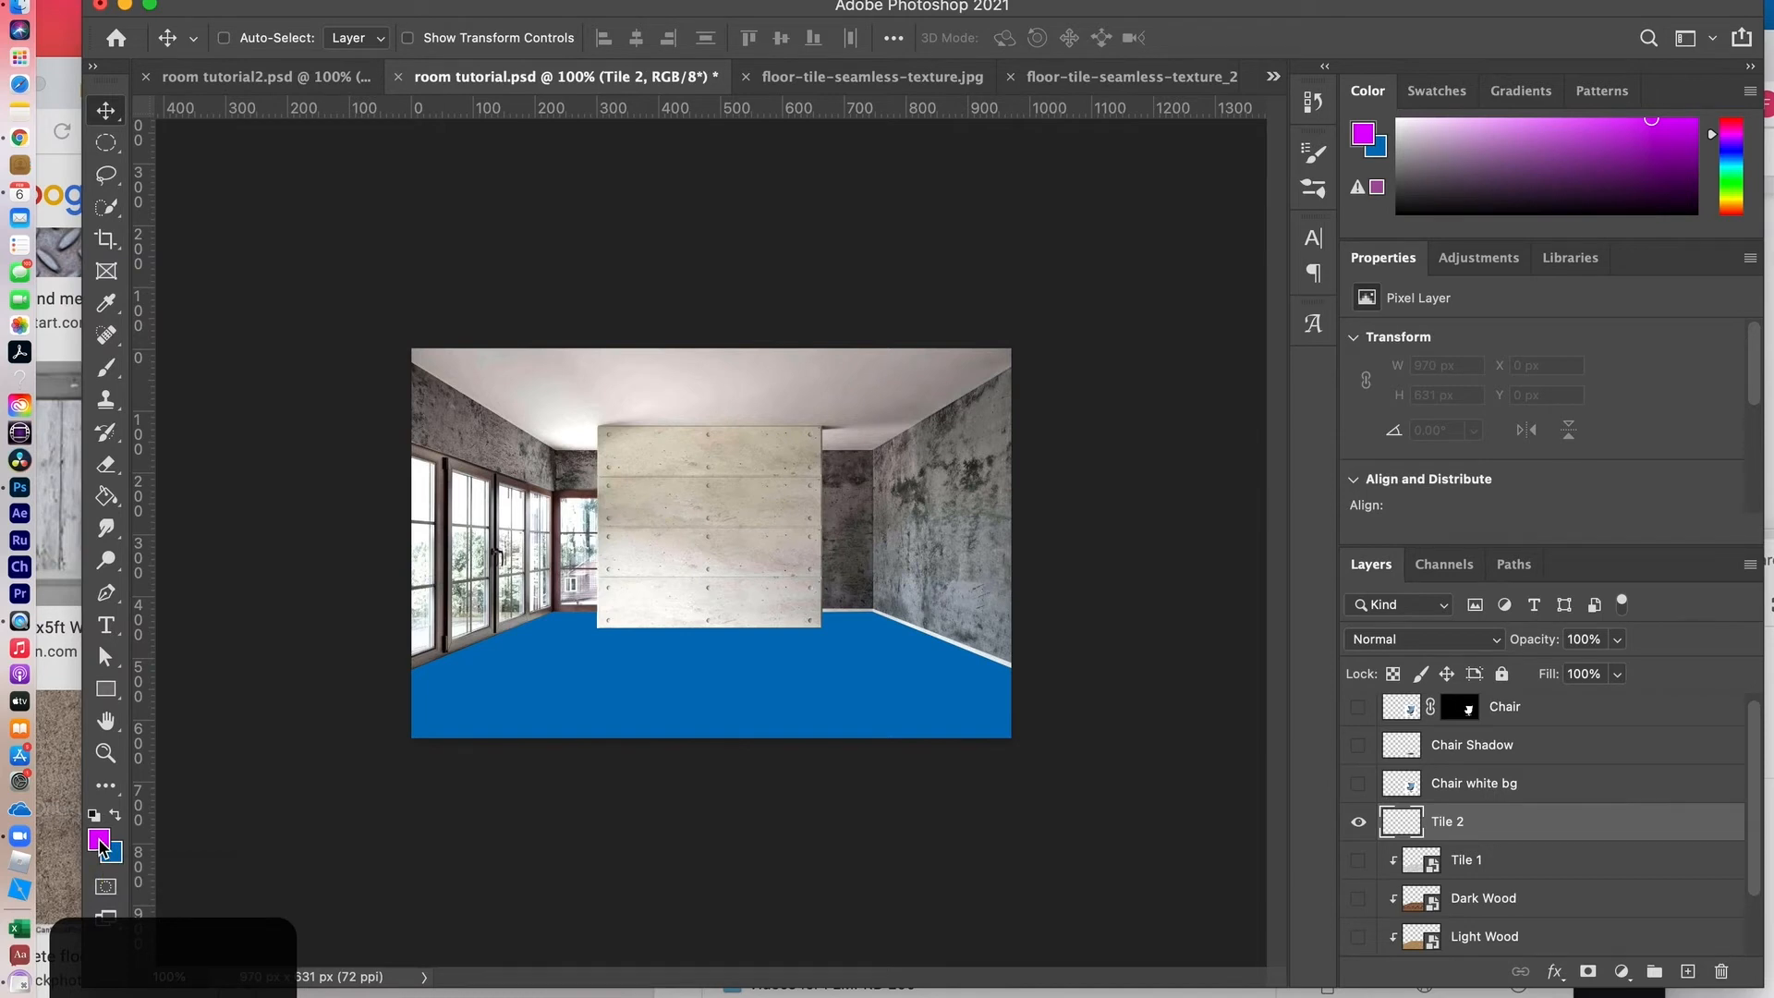
pyautogui.click(100, 842)
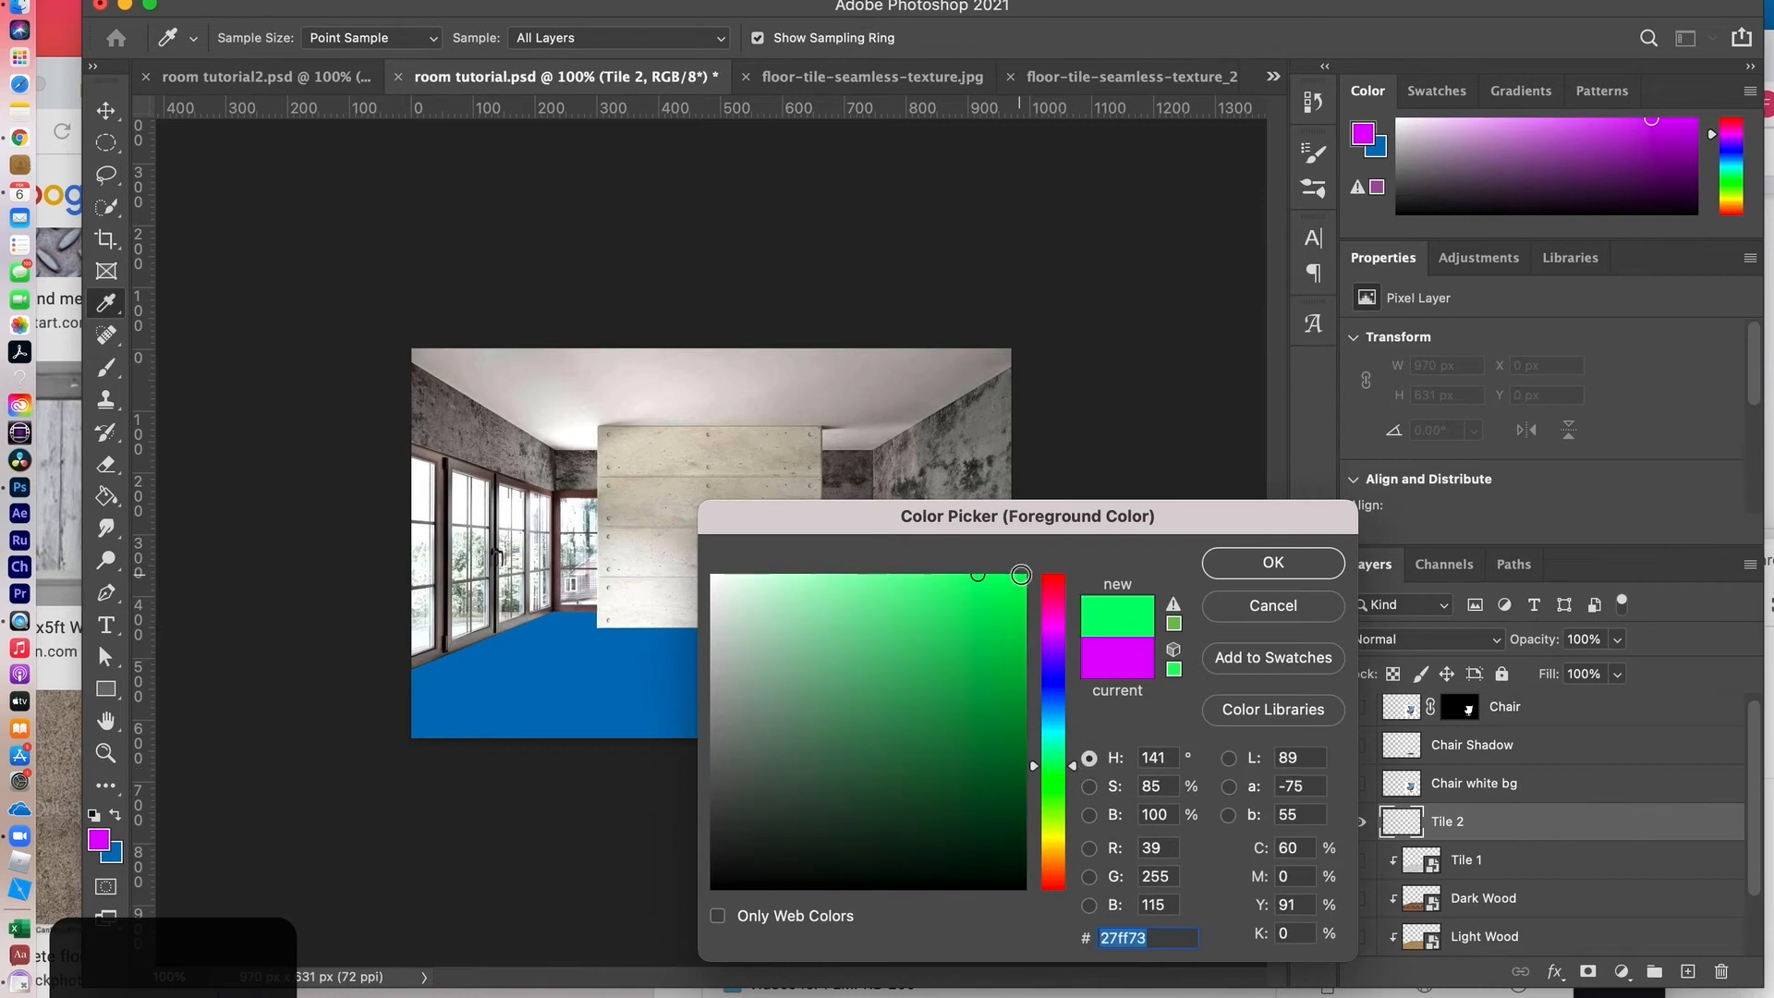
pyautogui.click(1249, 568)
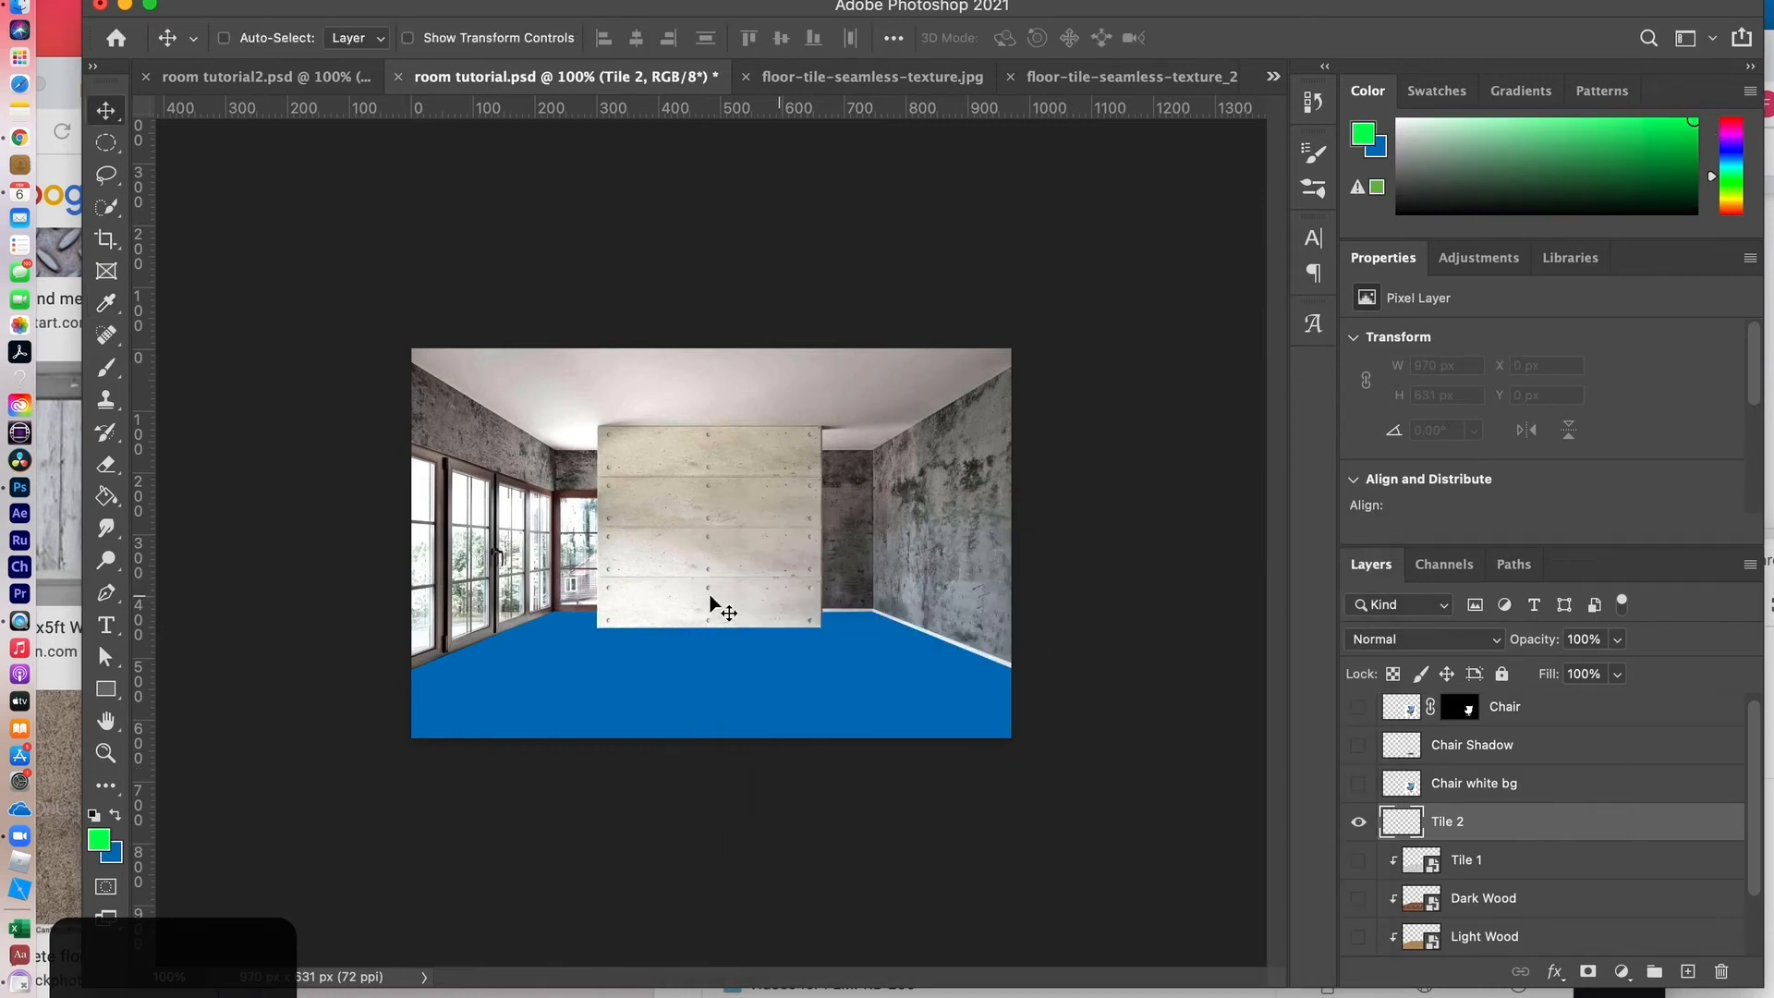
pyautogui.click(103, 701)
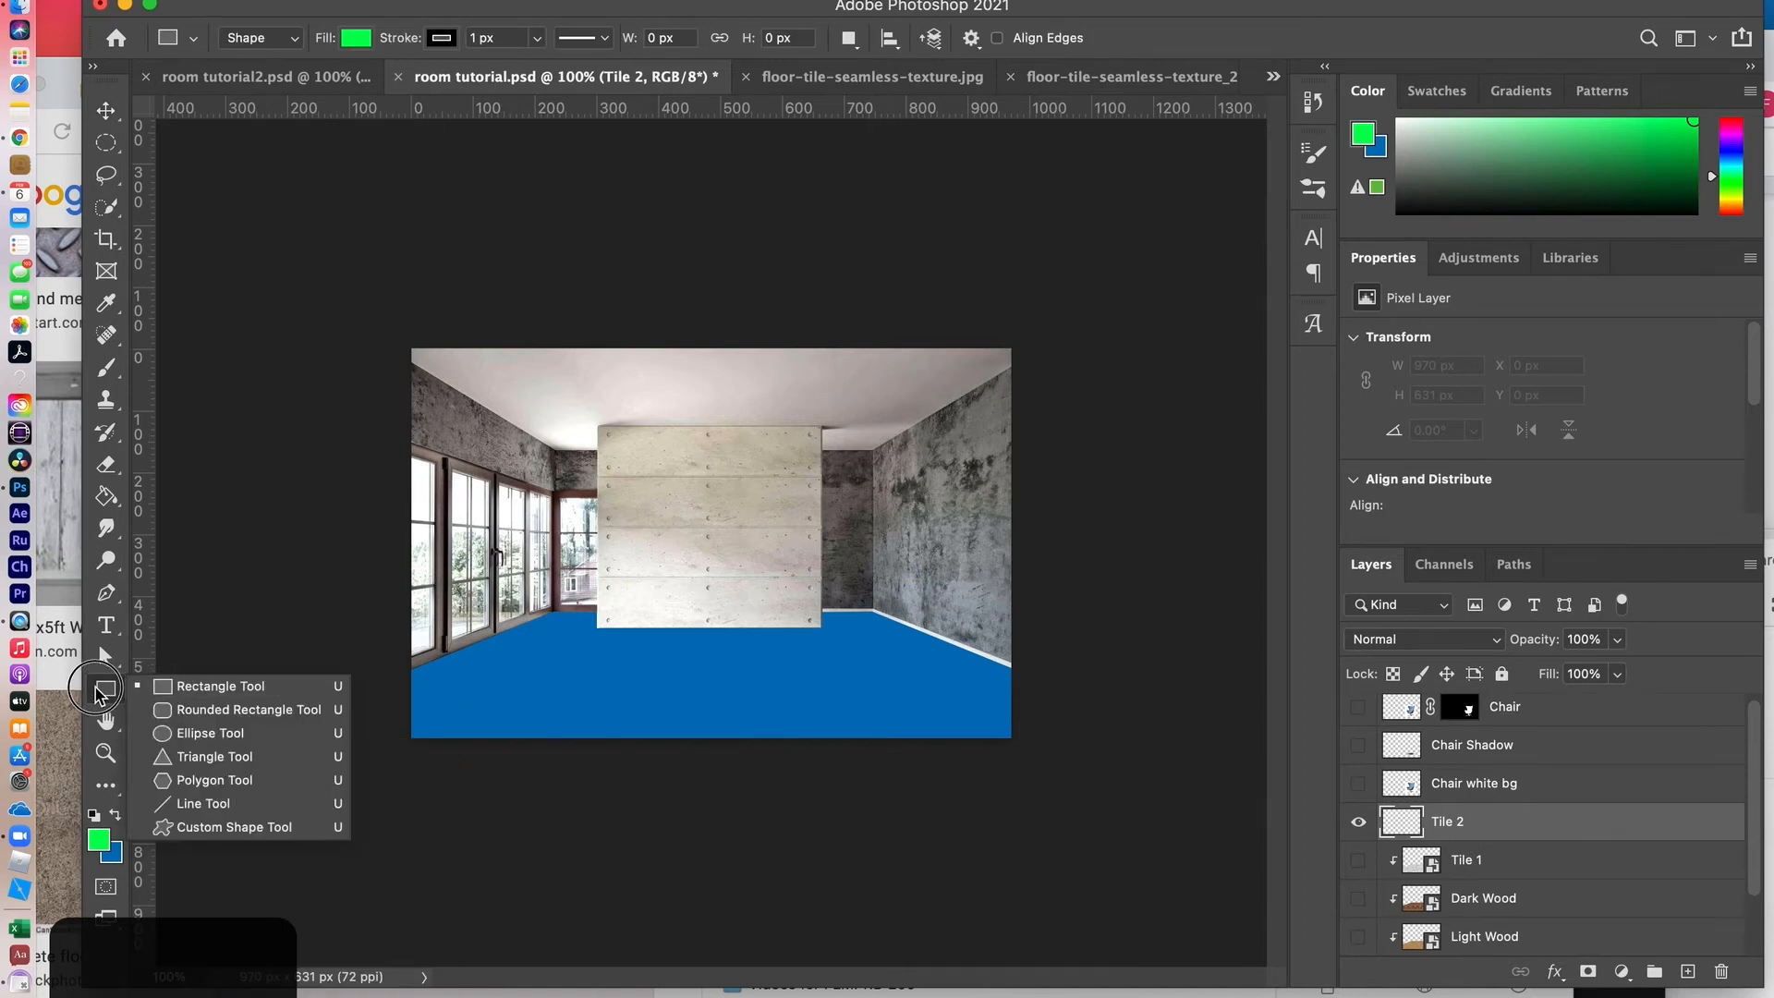
pyautogui.click(96, 688)
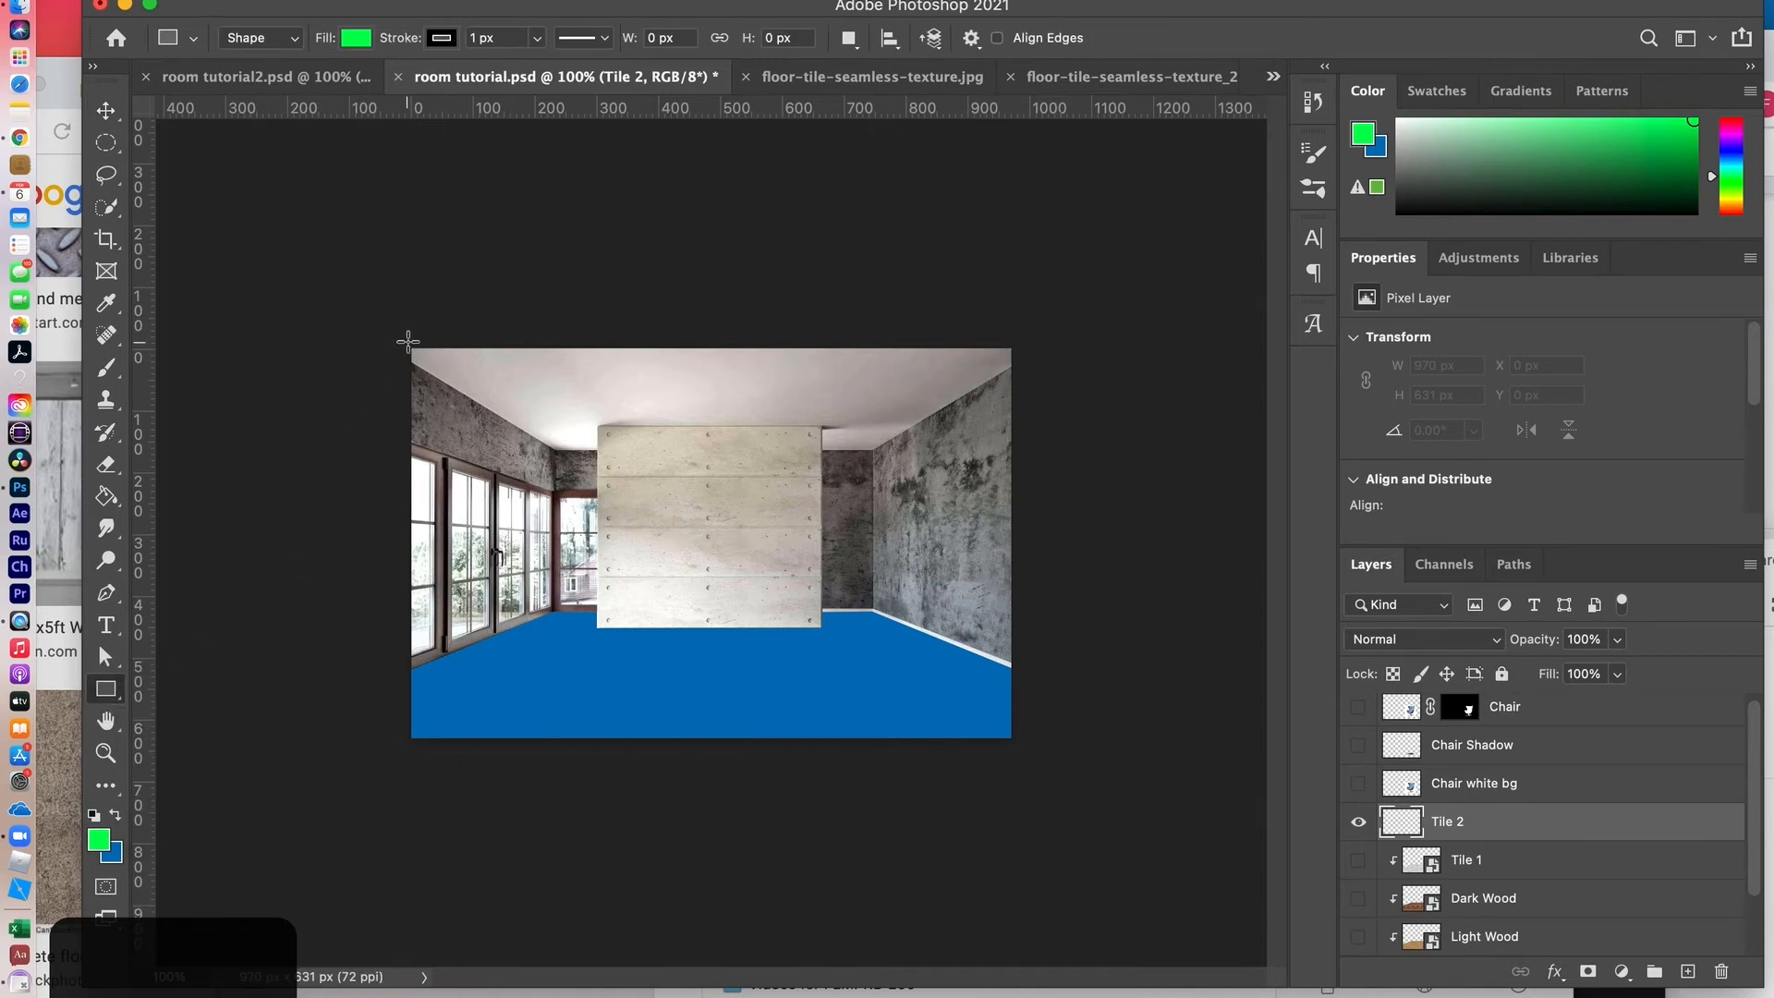
pyautogui.moveTo(405, 342); pyautogui.dragTo(1022, 746)
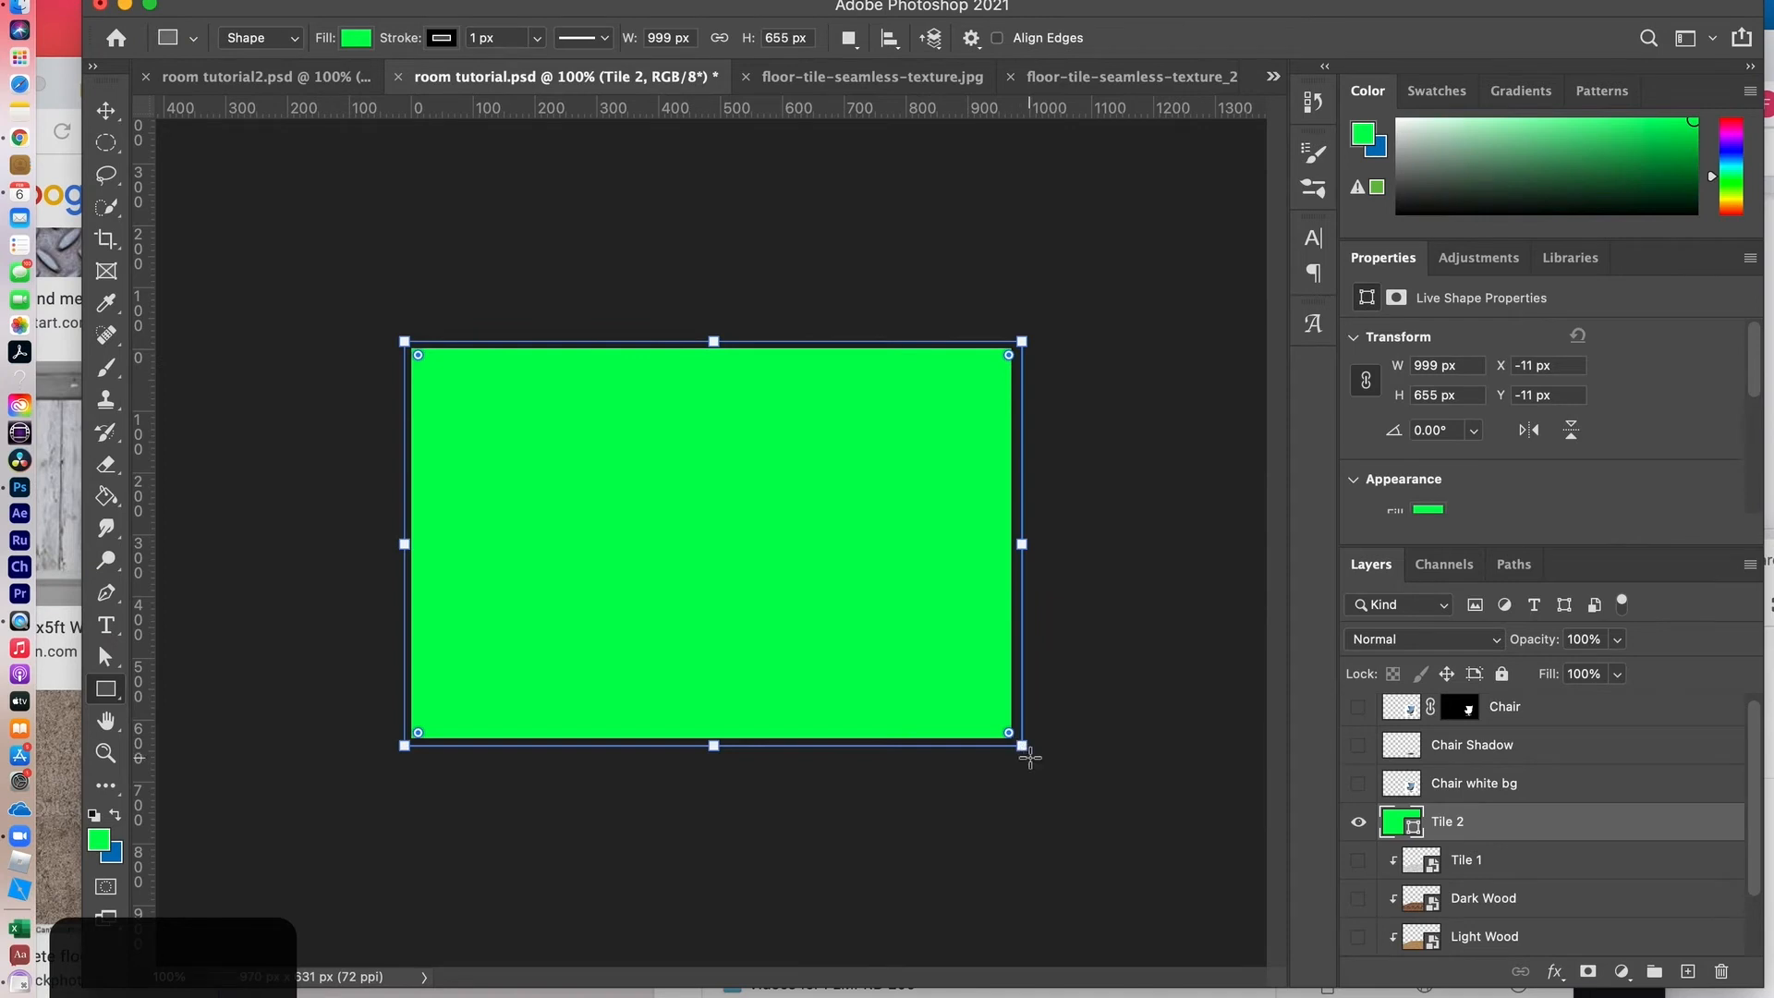
# Step: Convert the Tile 2 layer to a smart object and save room tutorial.psd
pyautogui.click(106, 110)
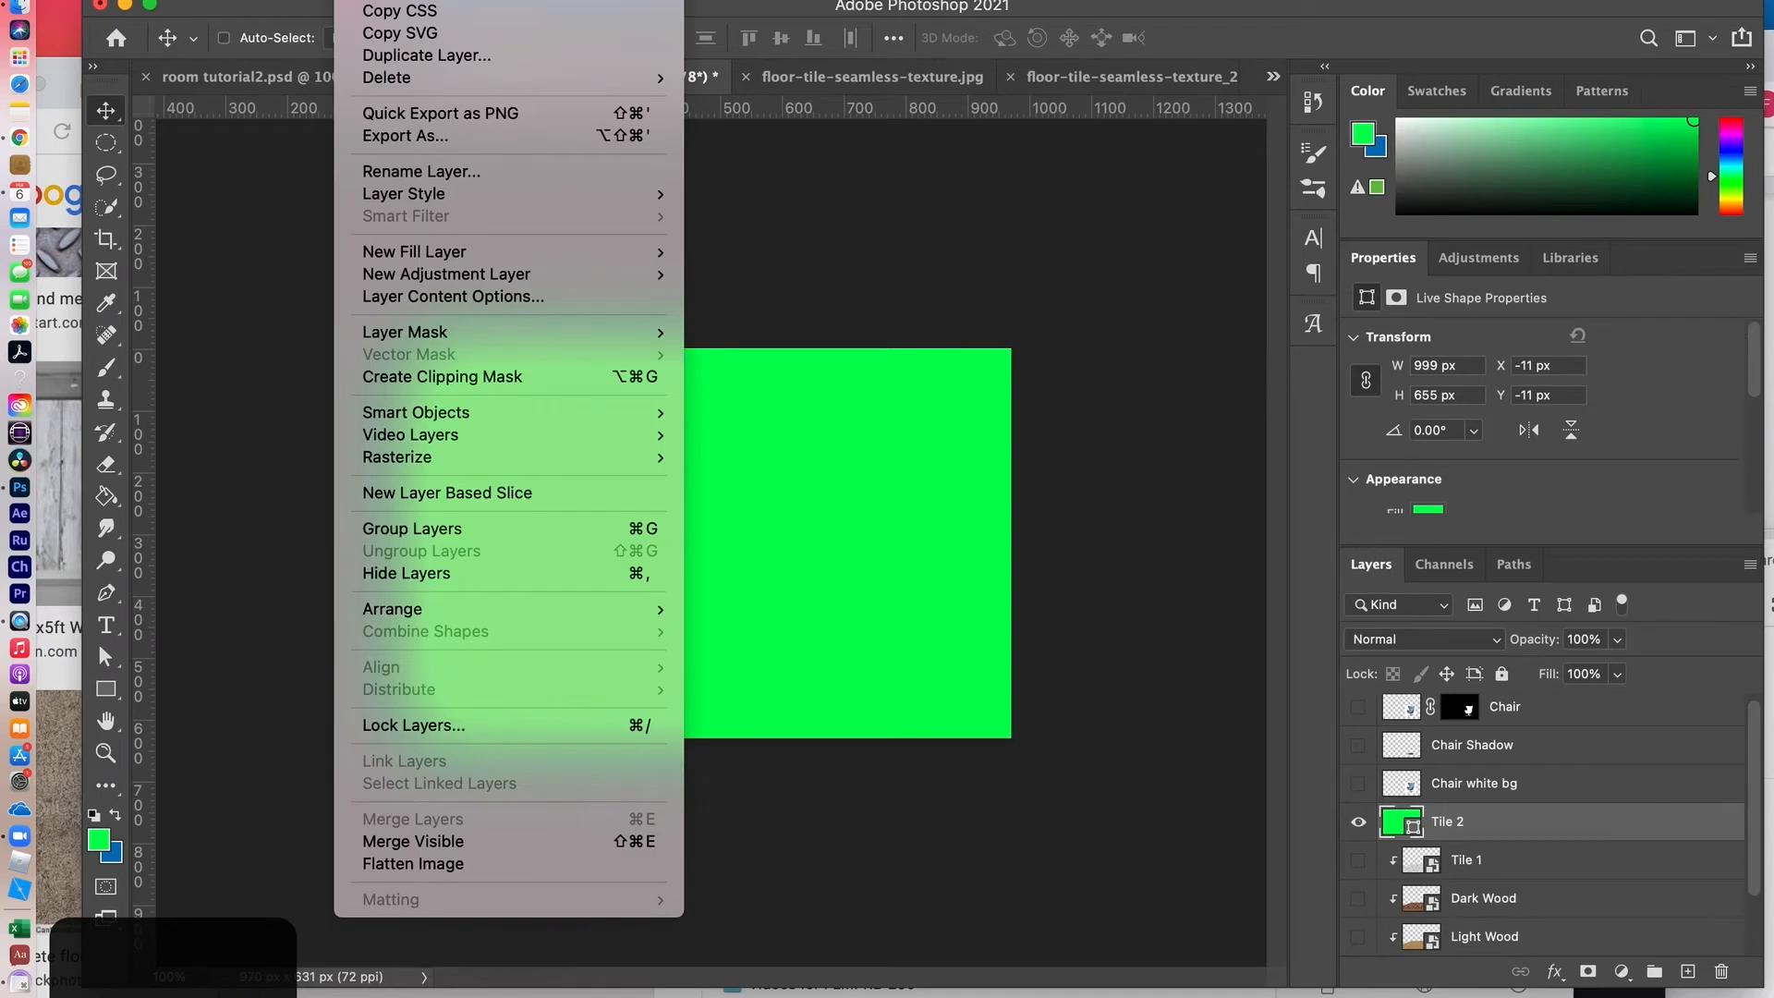
pyautogui.moveTo(407, 416)
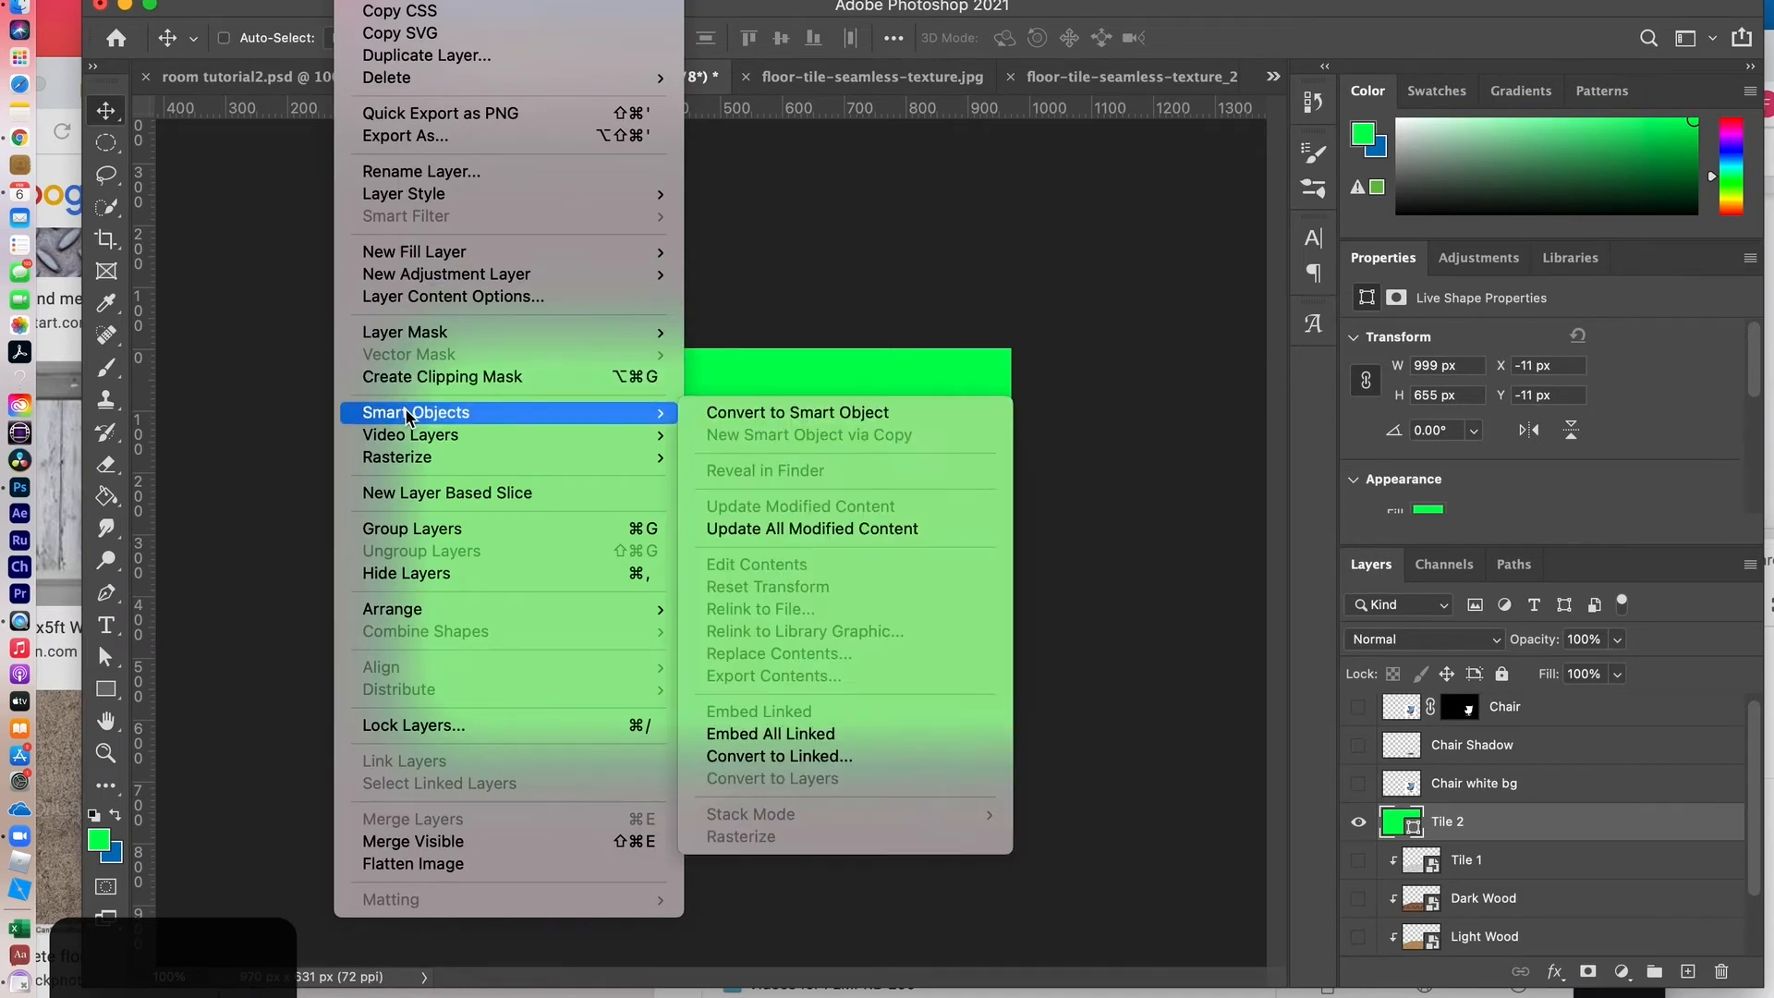
pyautogui.click(715, 413)
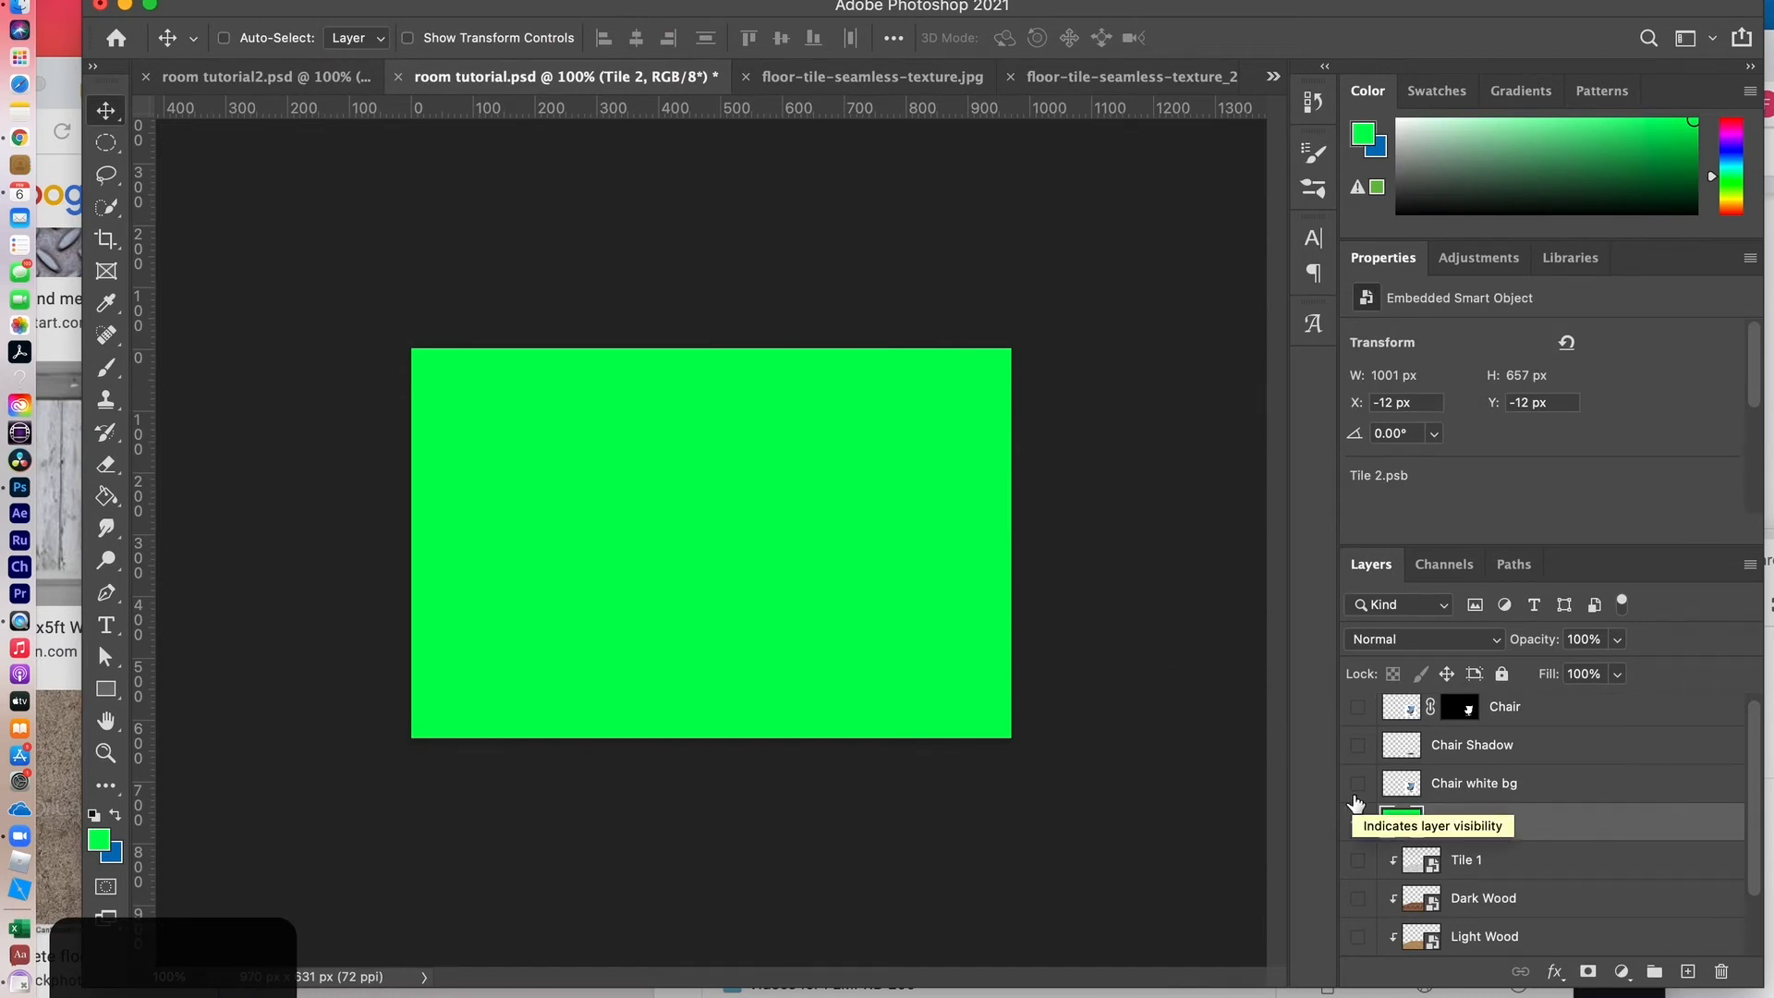
pyautogui.press('super+s')
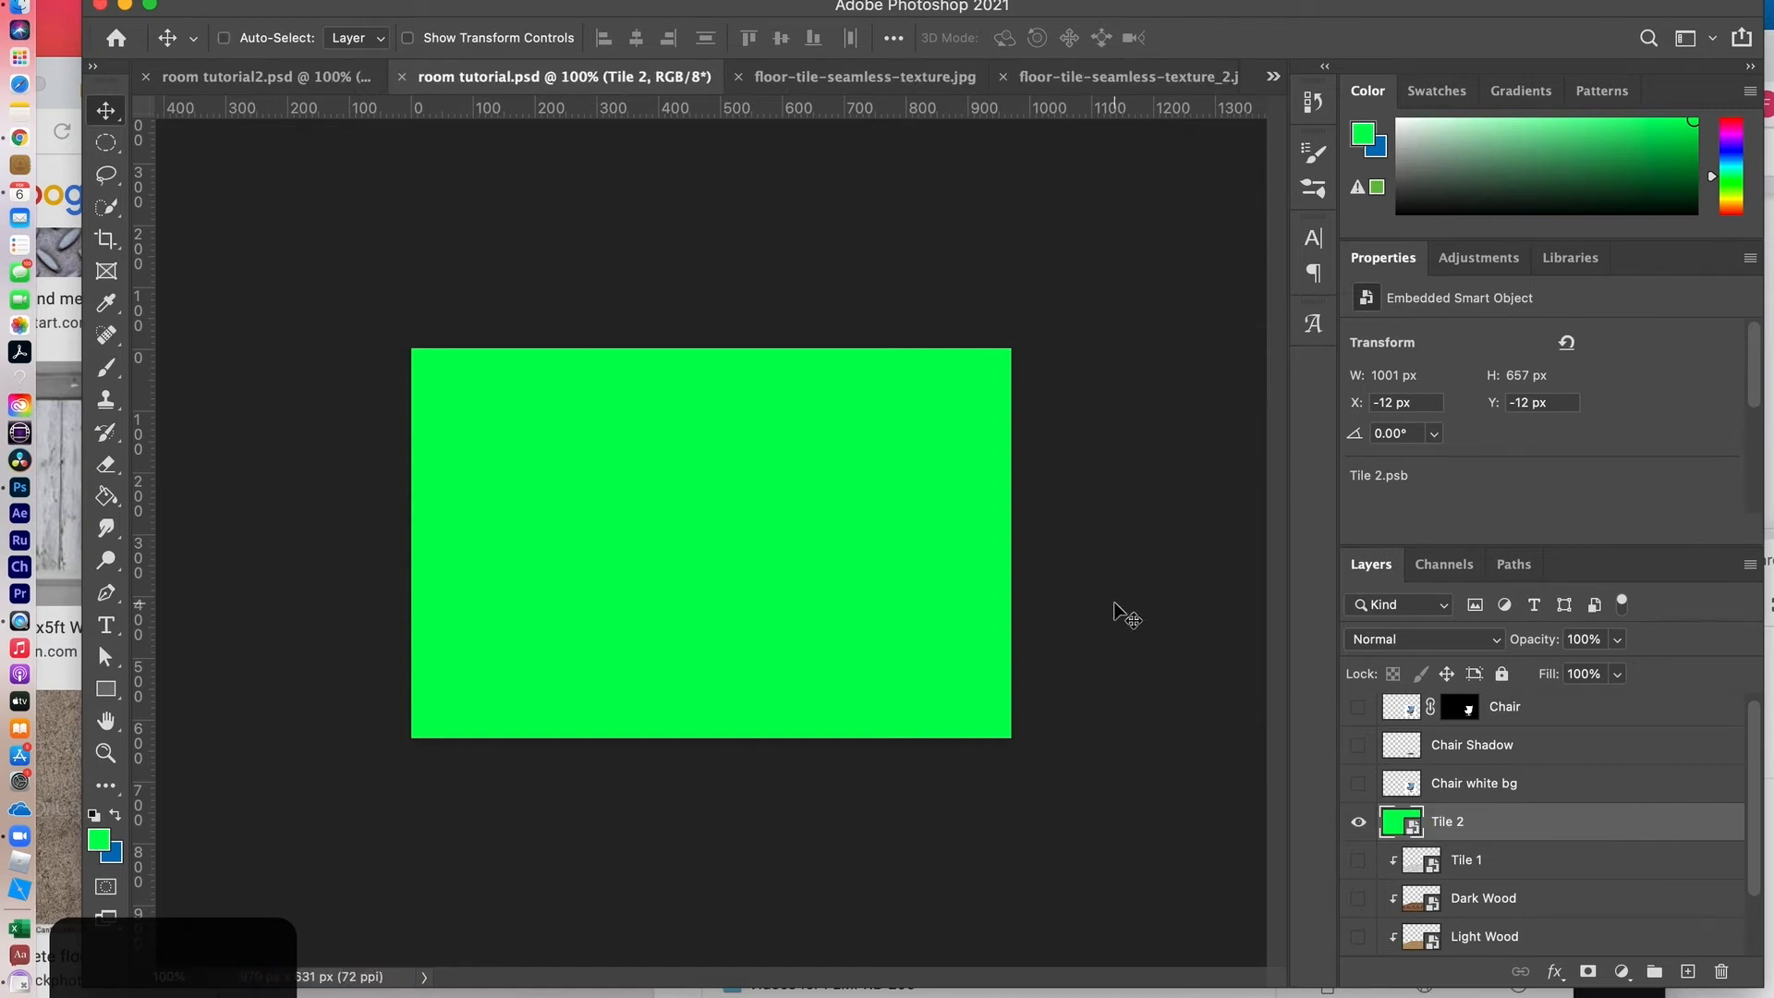
# Step: Open the contents of the Tile 2 smart object and close both floor-tile-seamless-texture images
pyautogui.doubleClick(1411, 830)
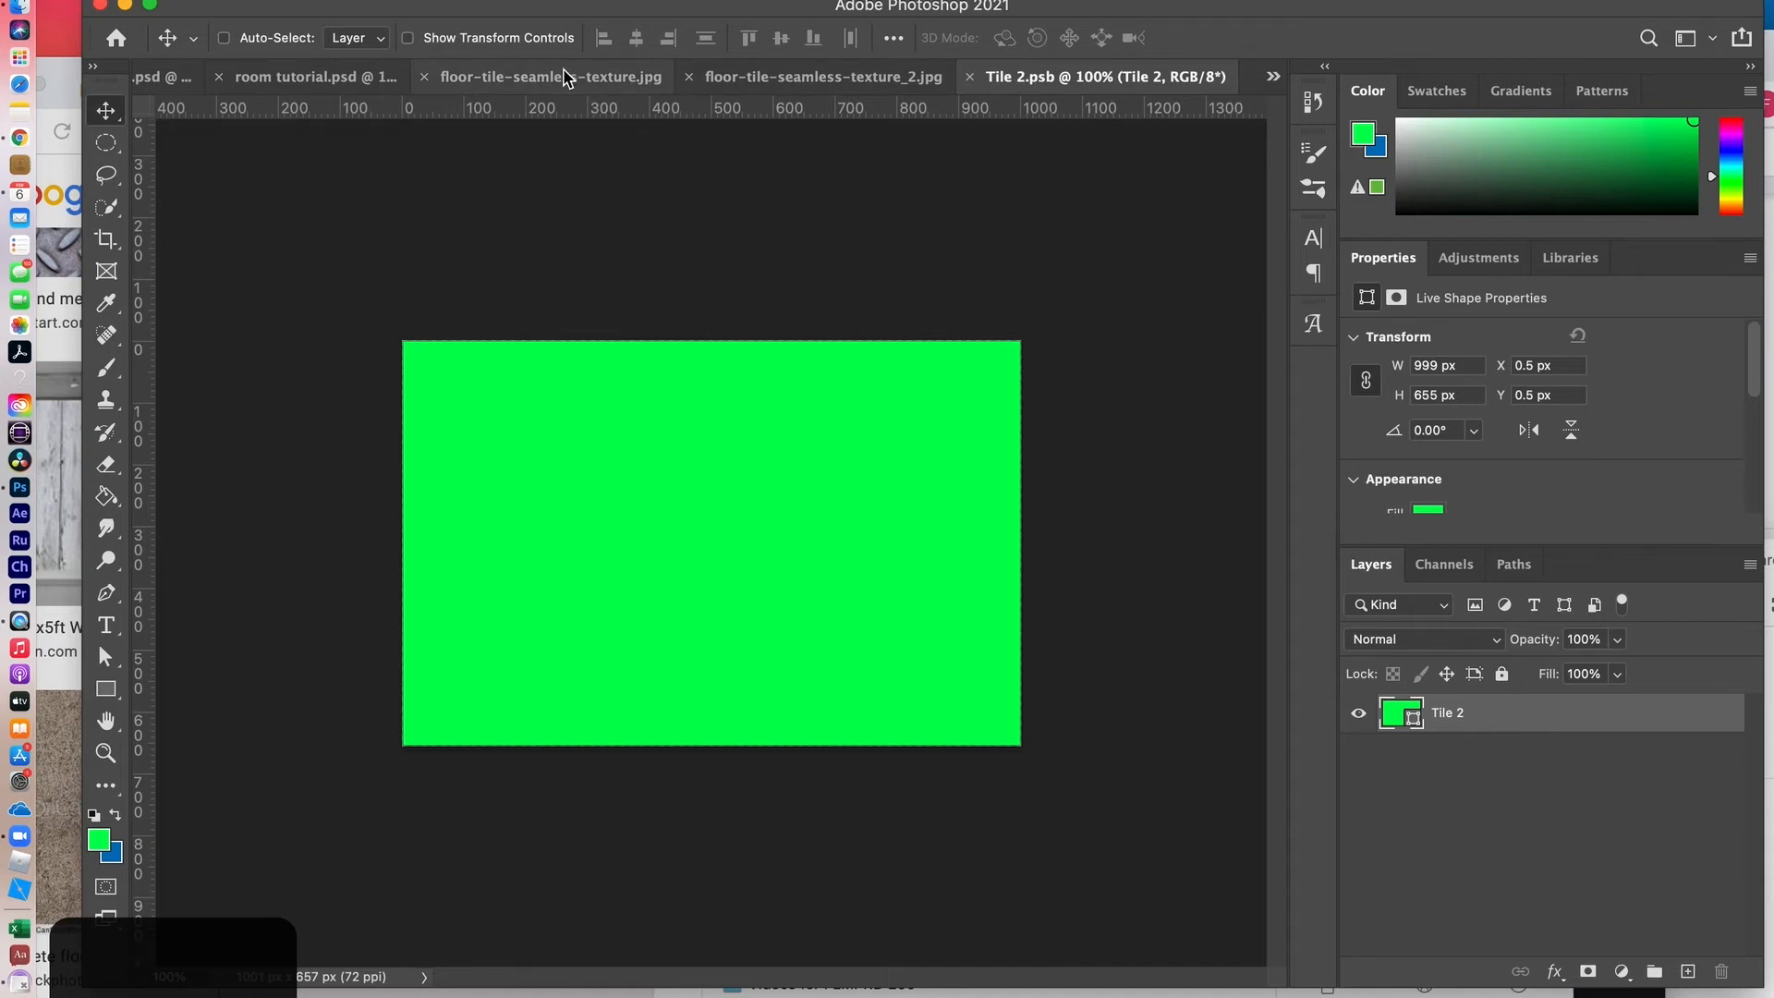
pyautogui.click(332, 79)
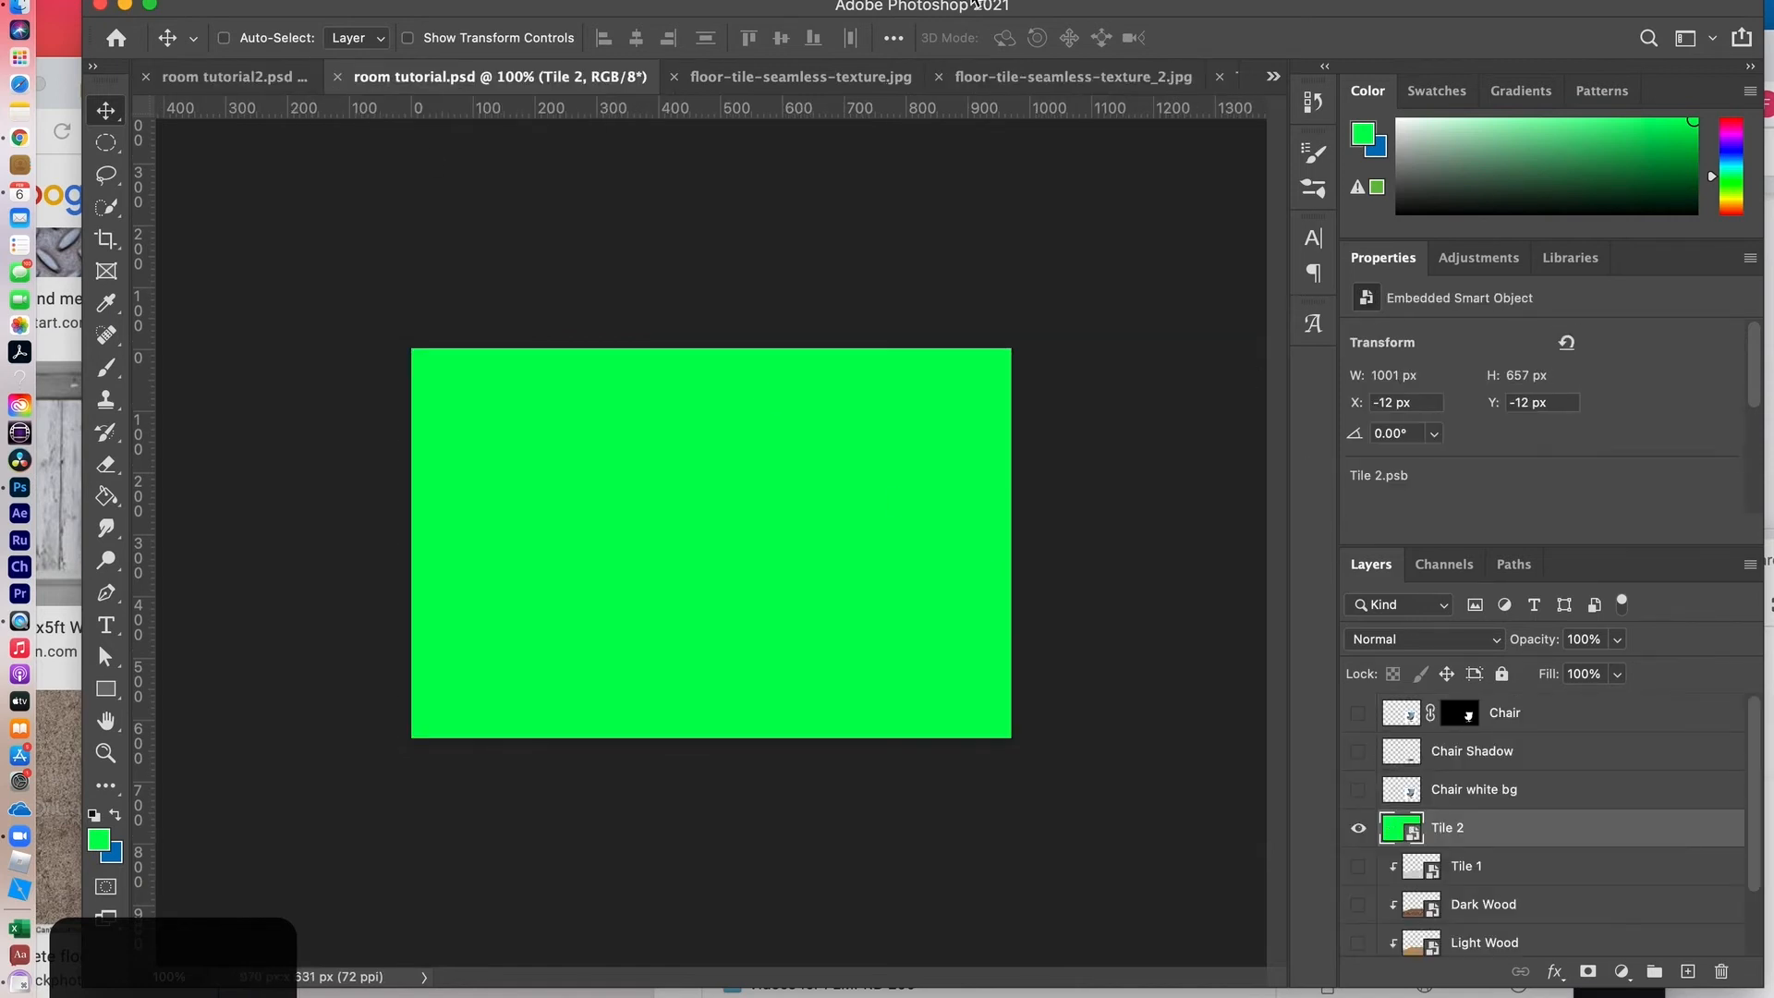
pyautogui.click(937, 77)
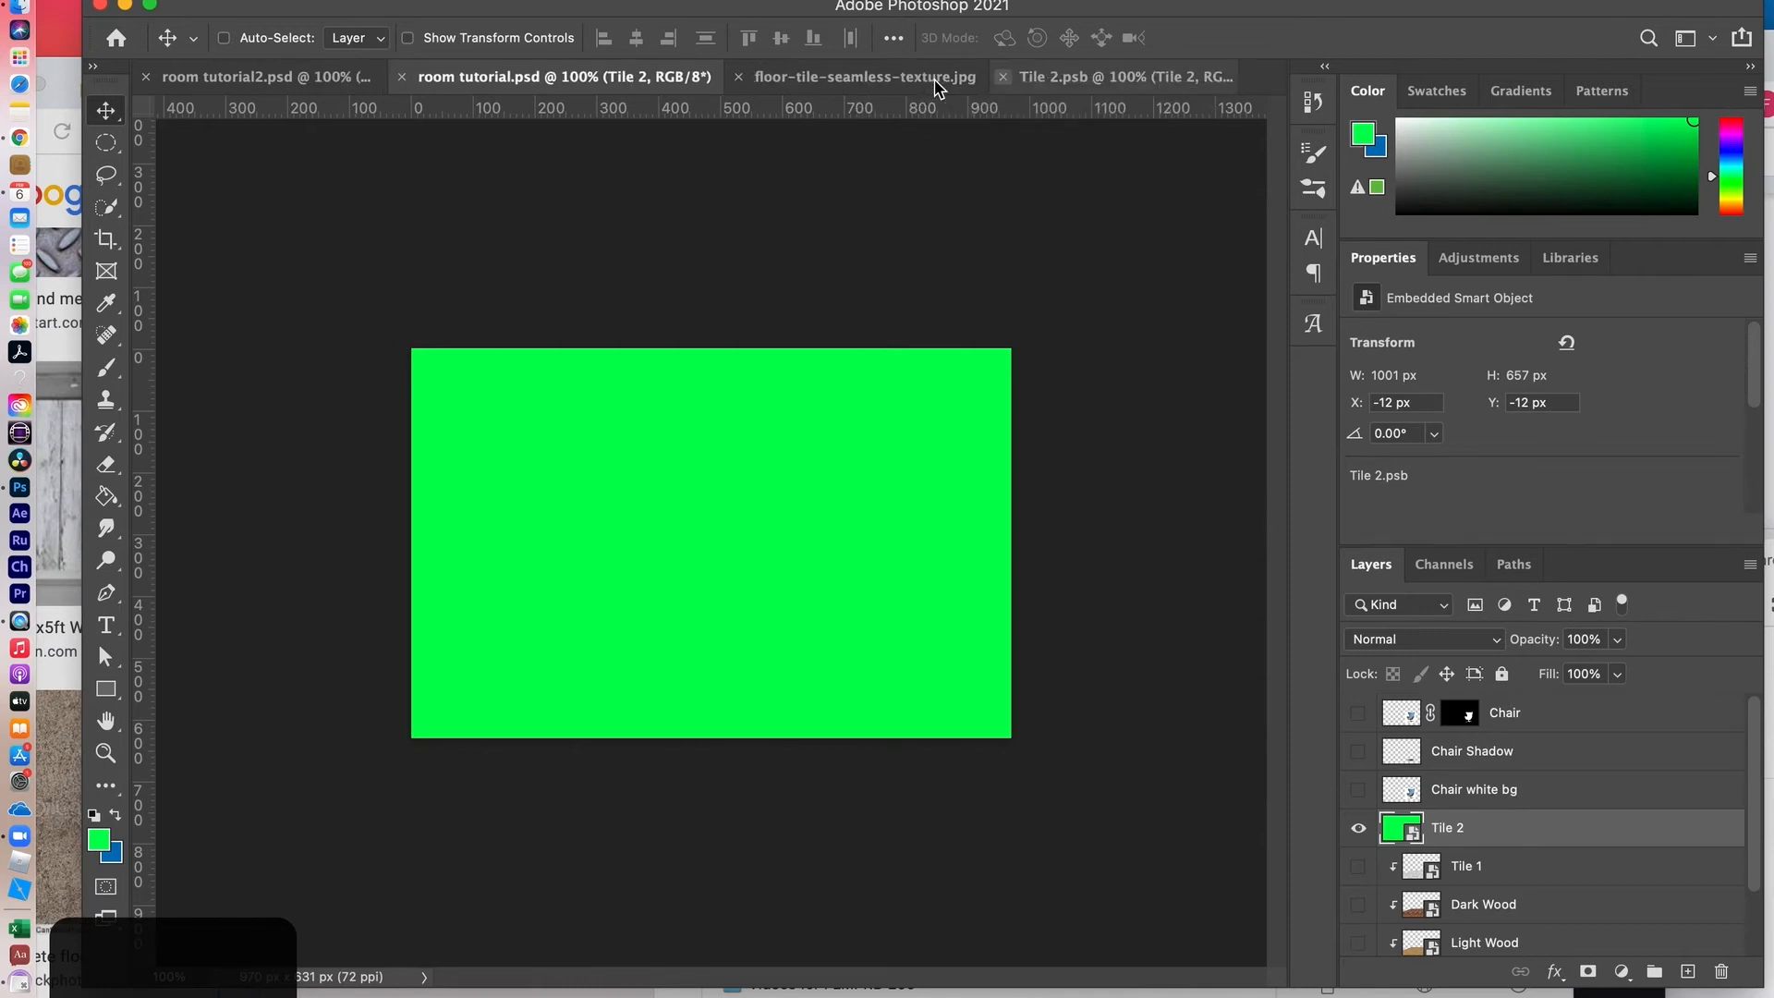
pyautogui.click(738, 80)
pyautogui.click(978, 83)
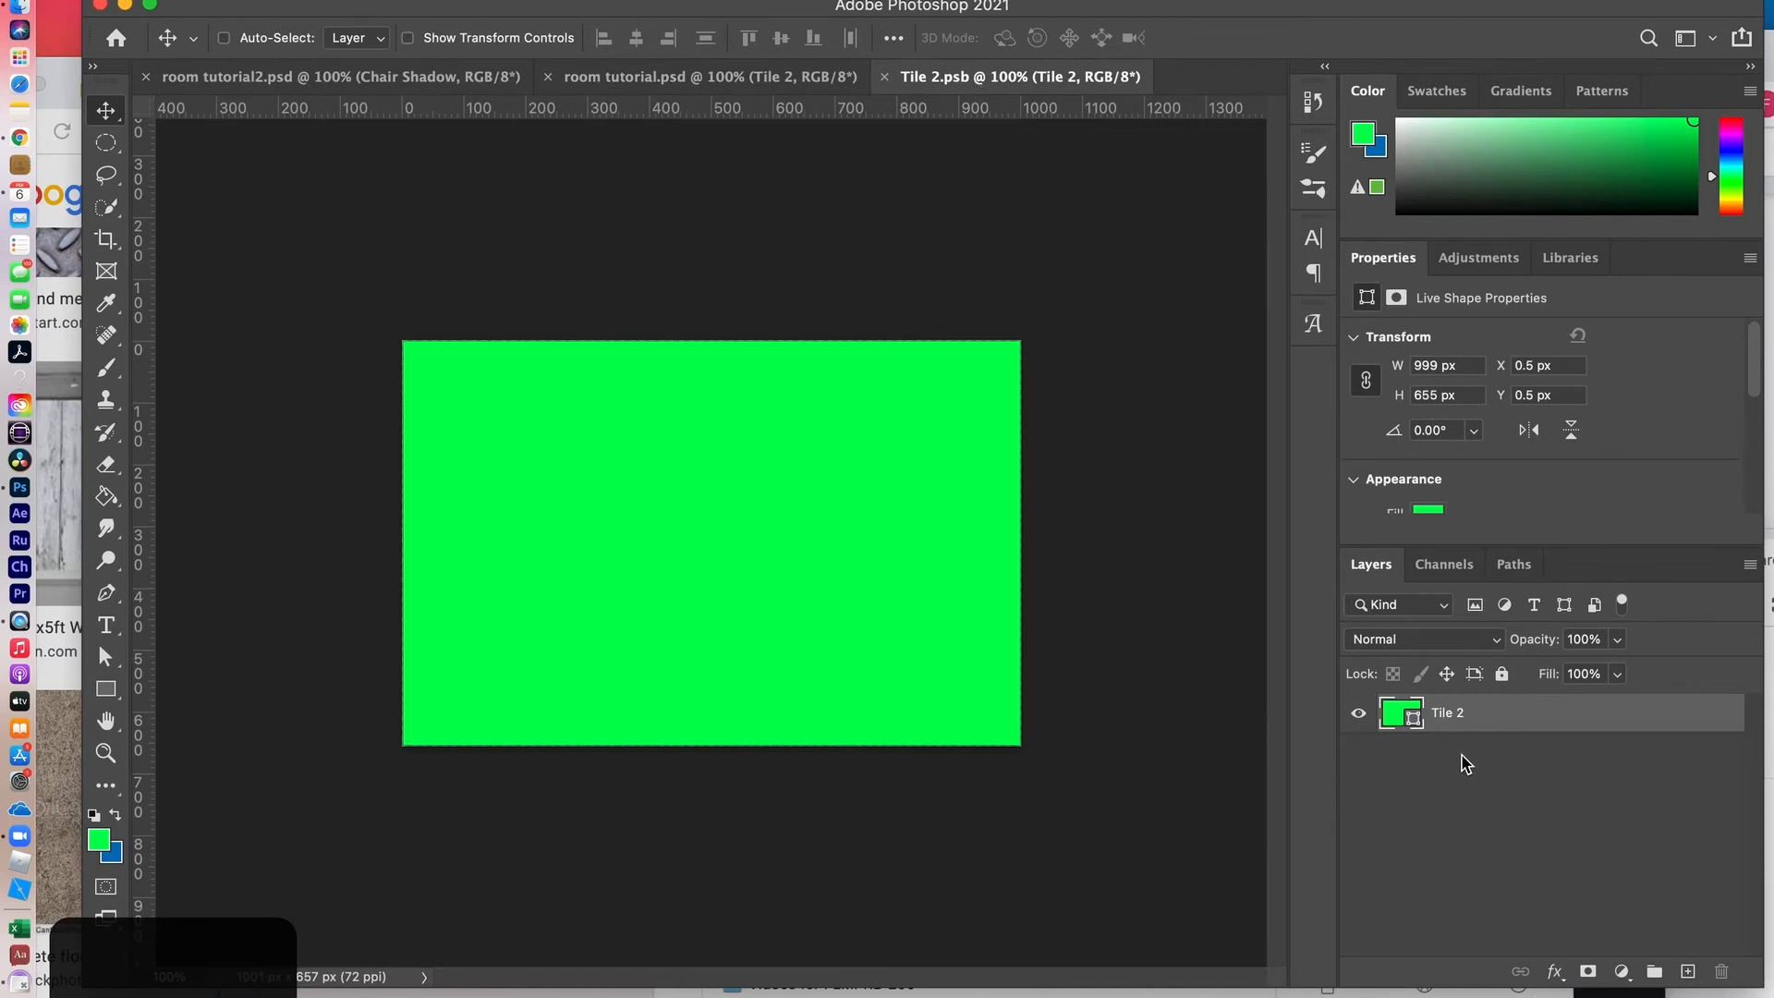
# Step: Add a Pattern Overlay with the blue-gray and cream octagon tile pattern to the Tile 2 layer in Tile 2.psb
pyautogui.doubleClick(1698, 719)
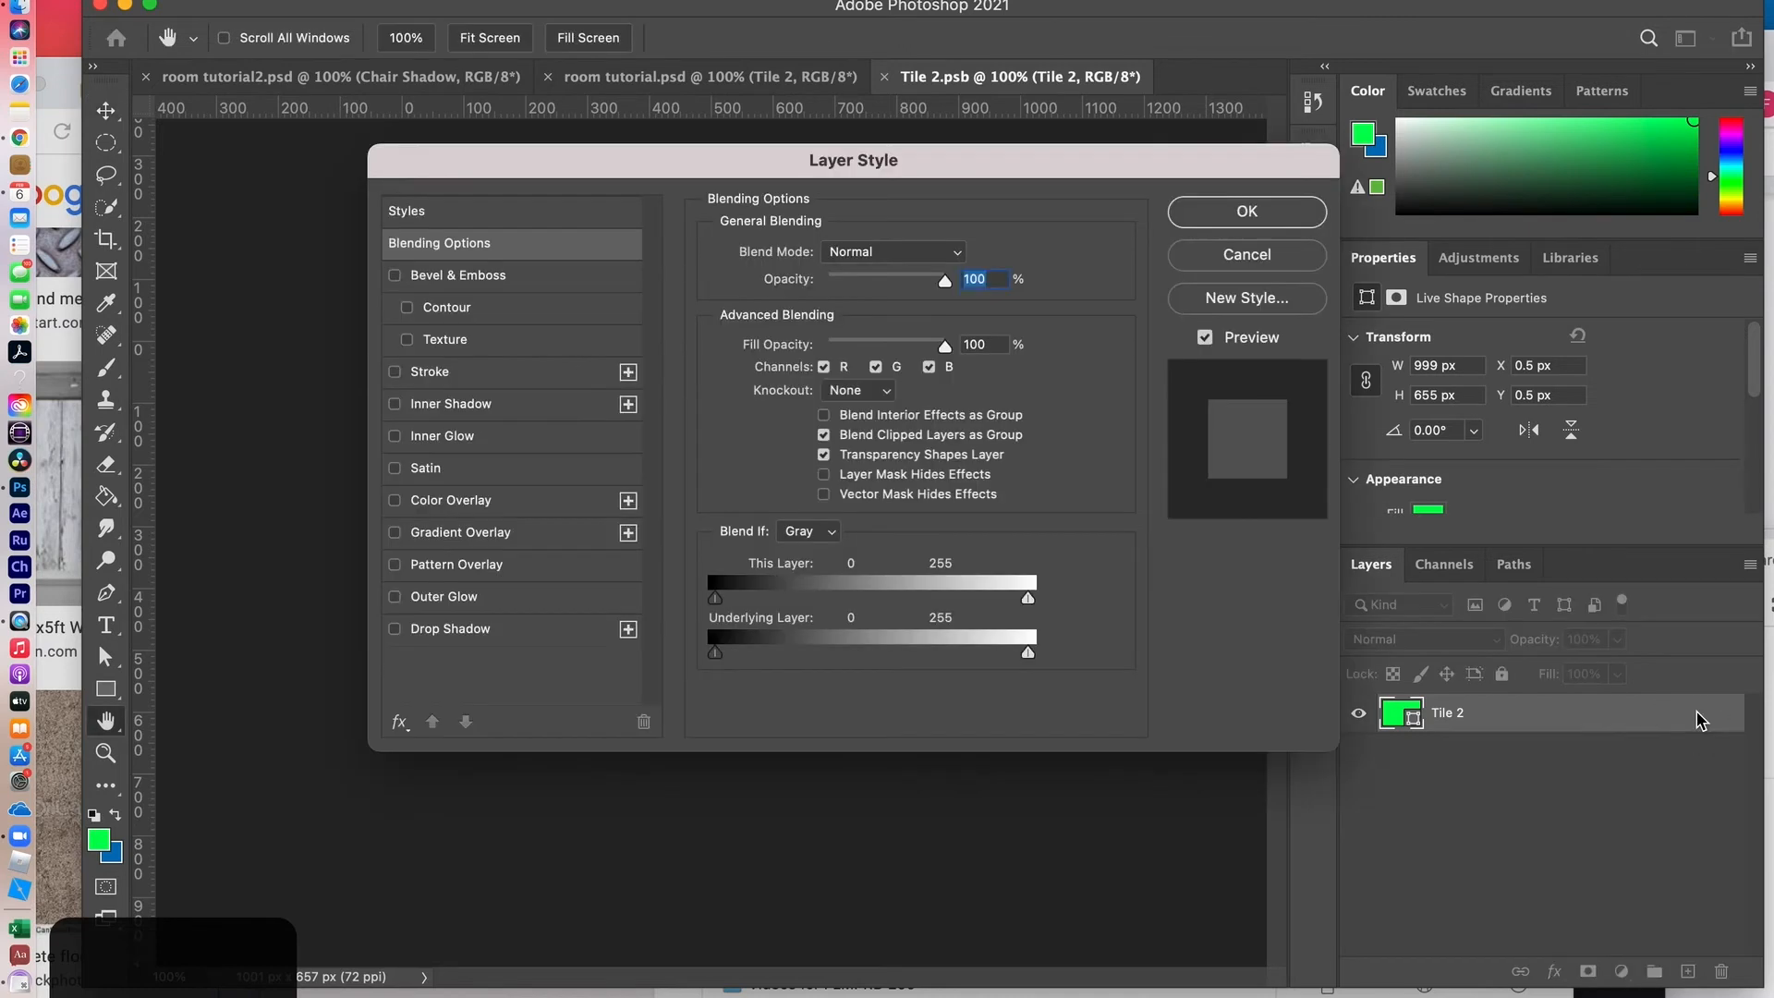
pyautogui.click(396, 564)
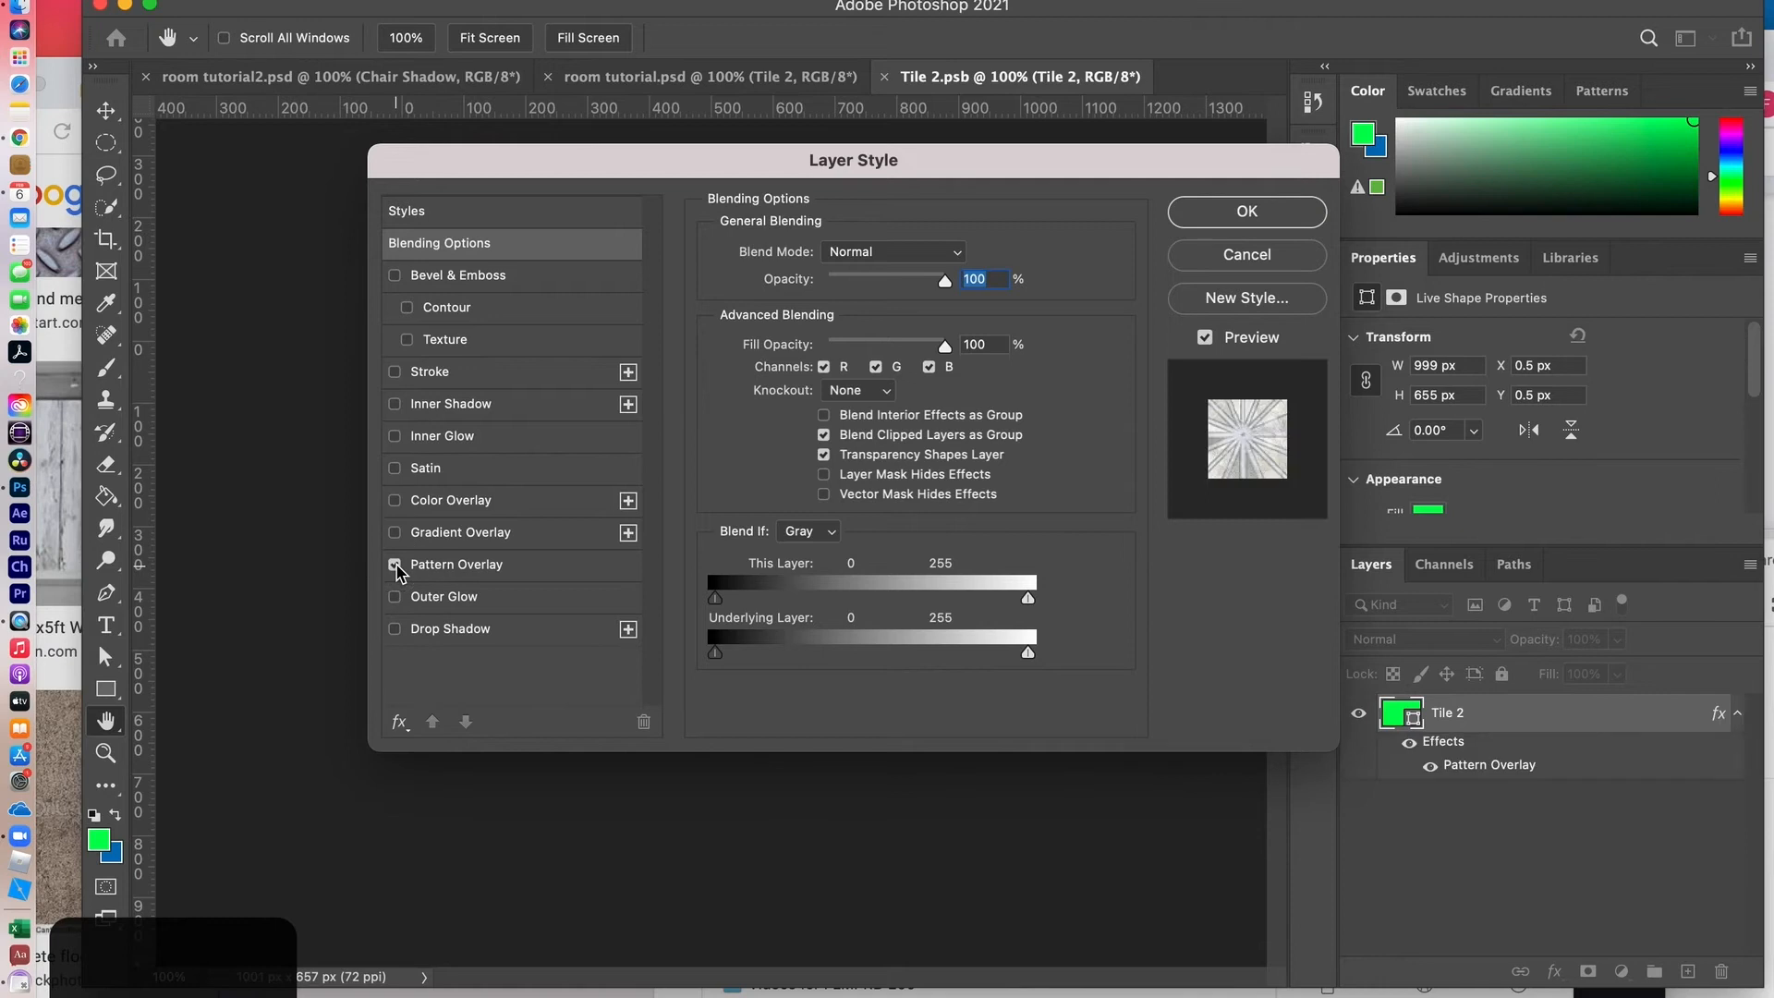
pyautogui.click(437, 570)
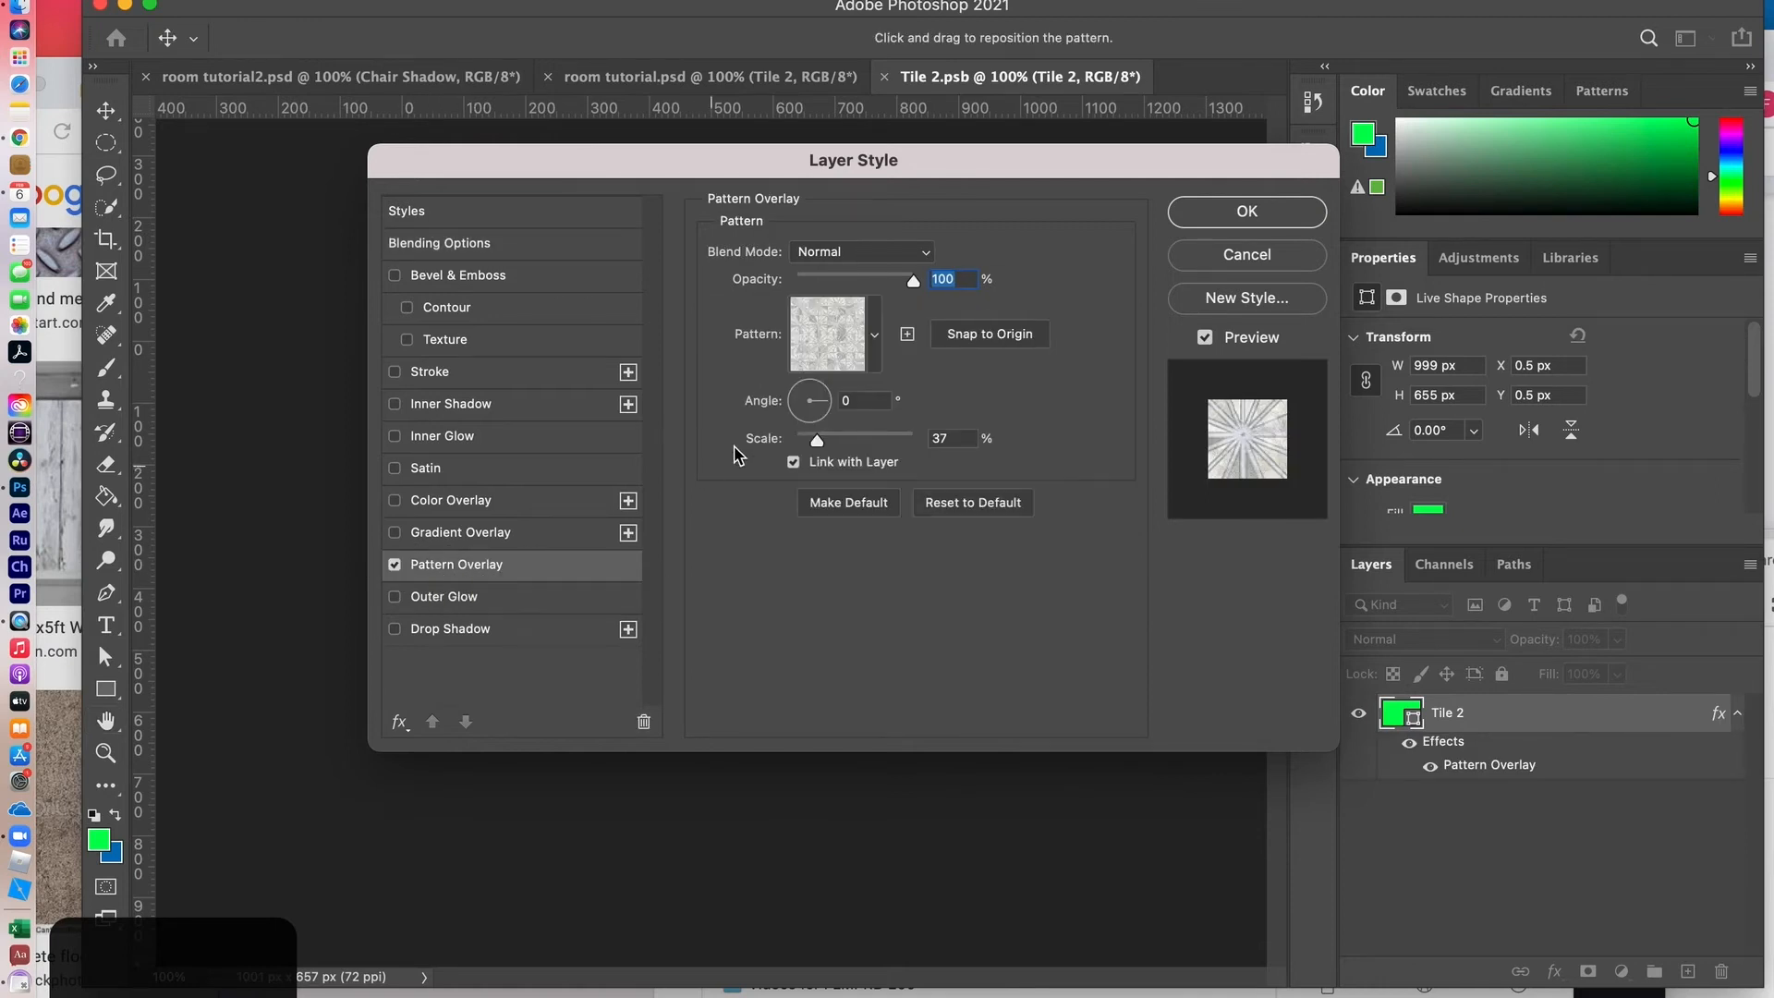
pyautogui.click(874, 335)
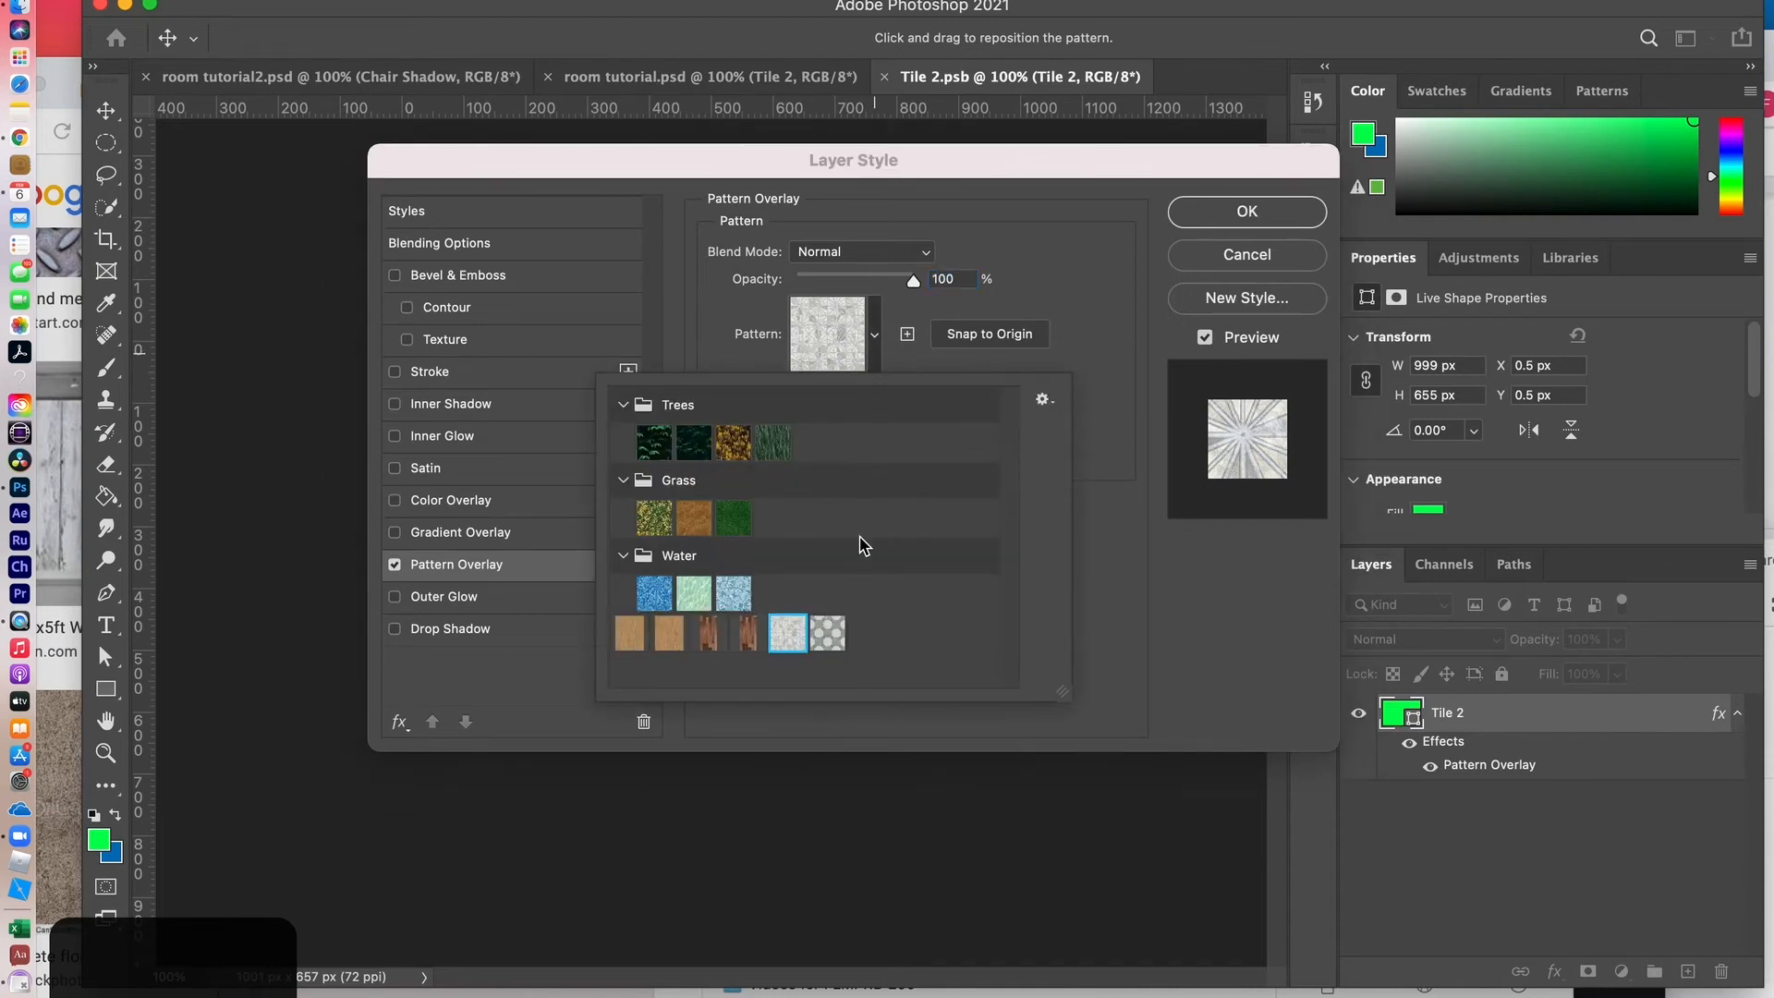
pyautogui.click(829, 637)
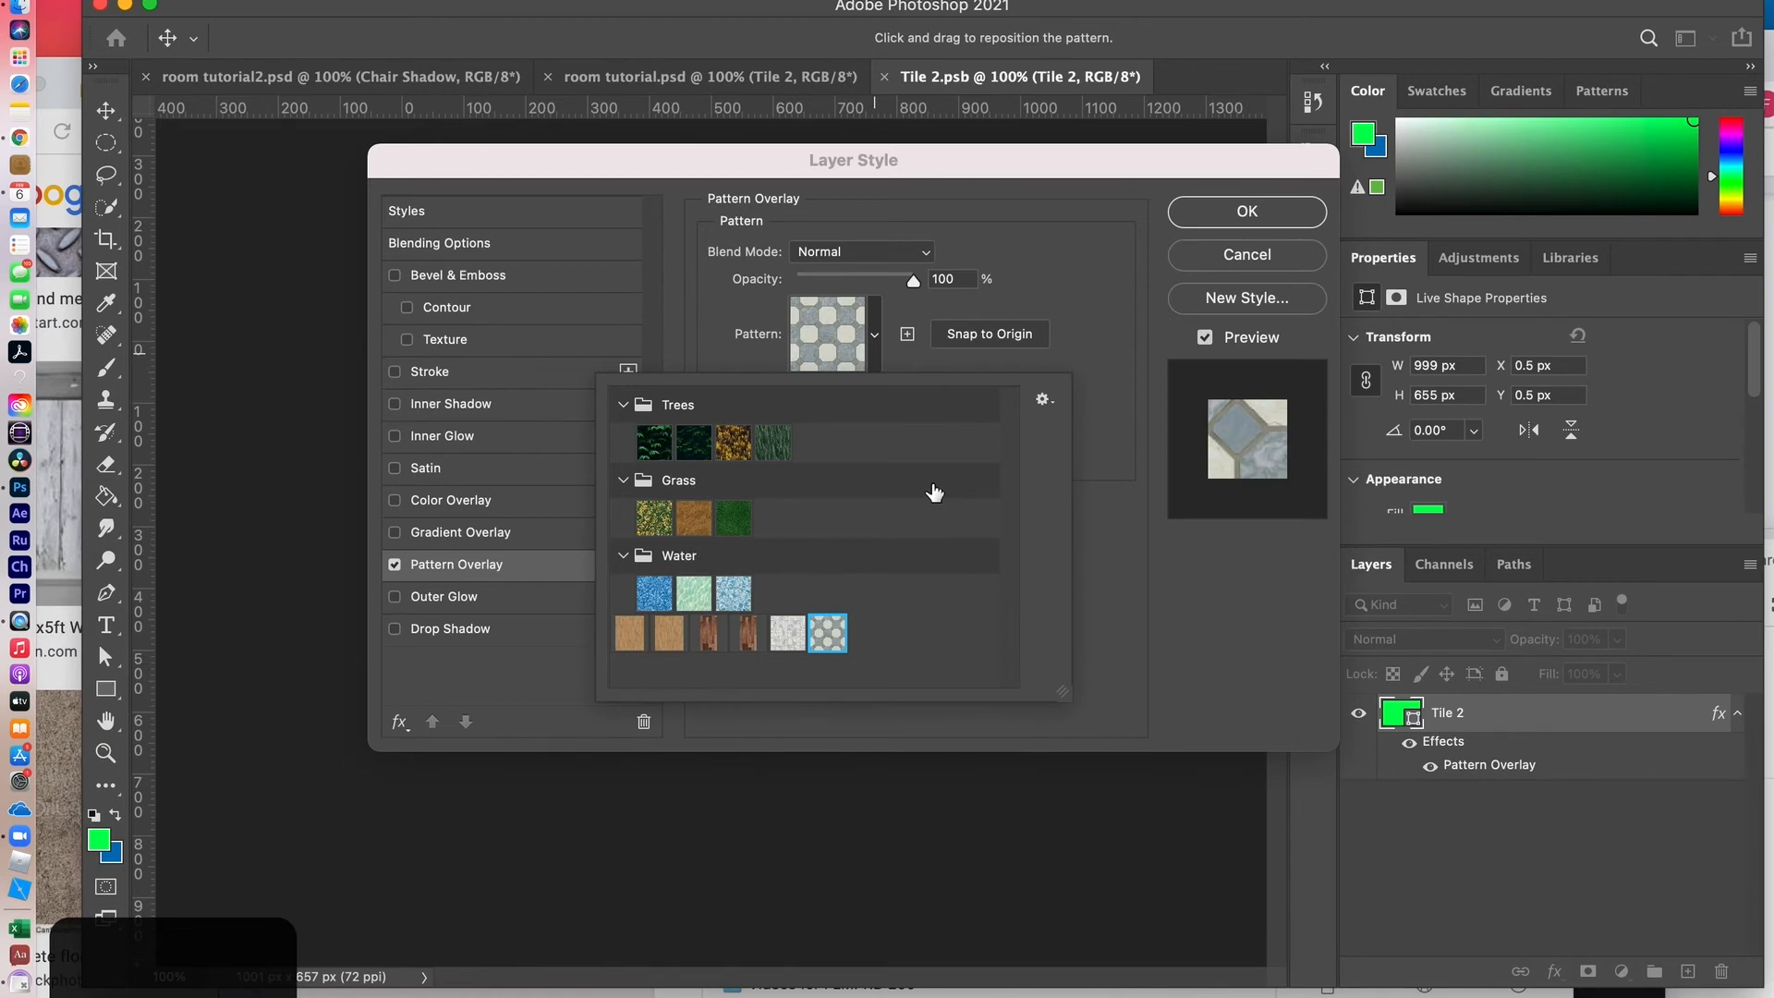
pyautogui.click(1242, 218)
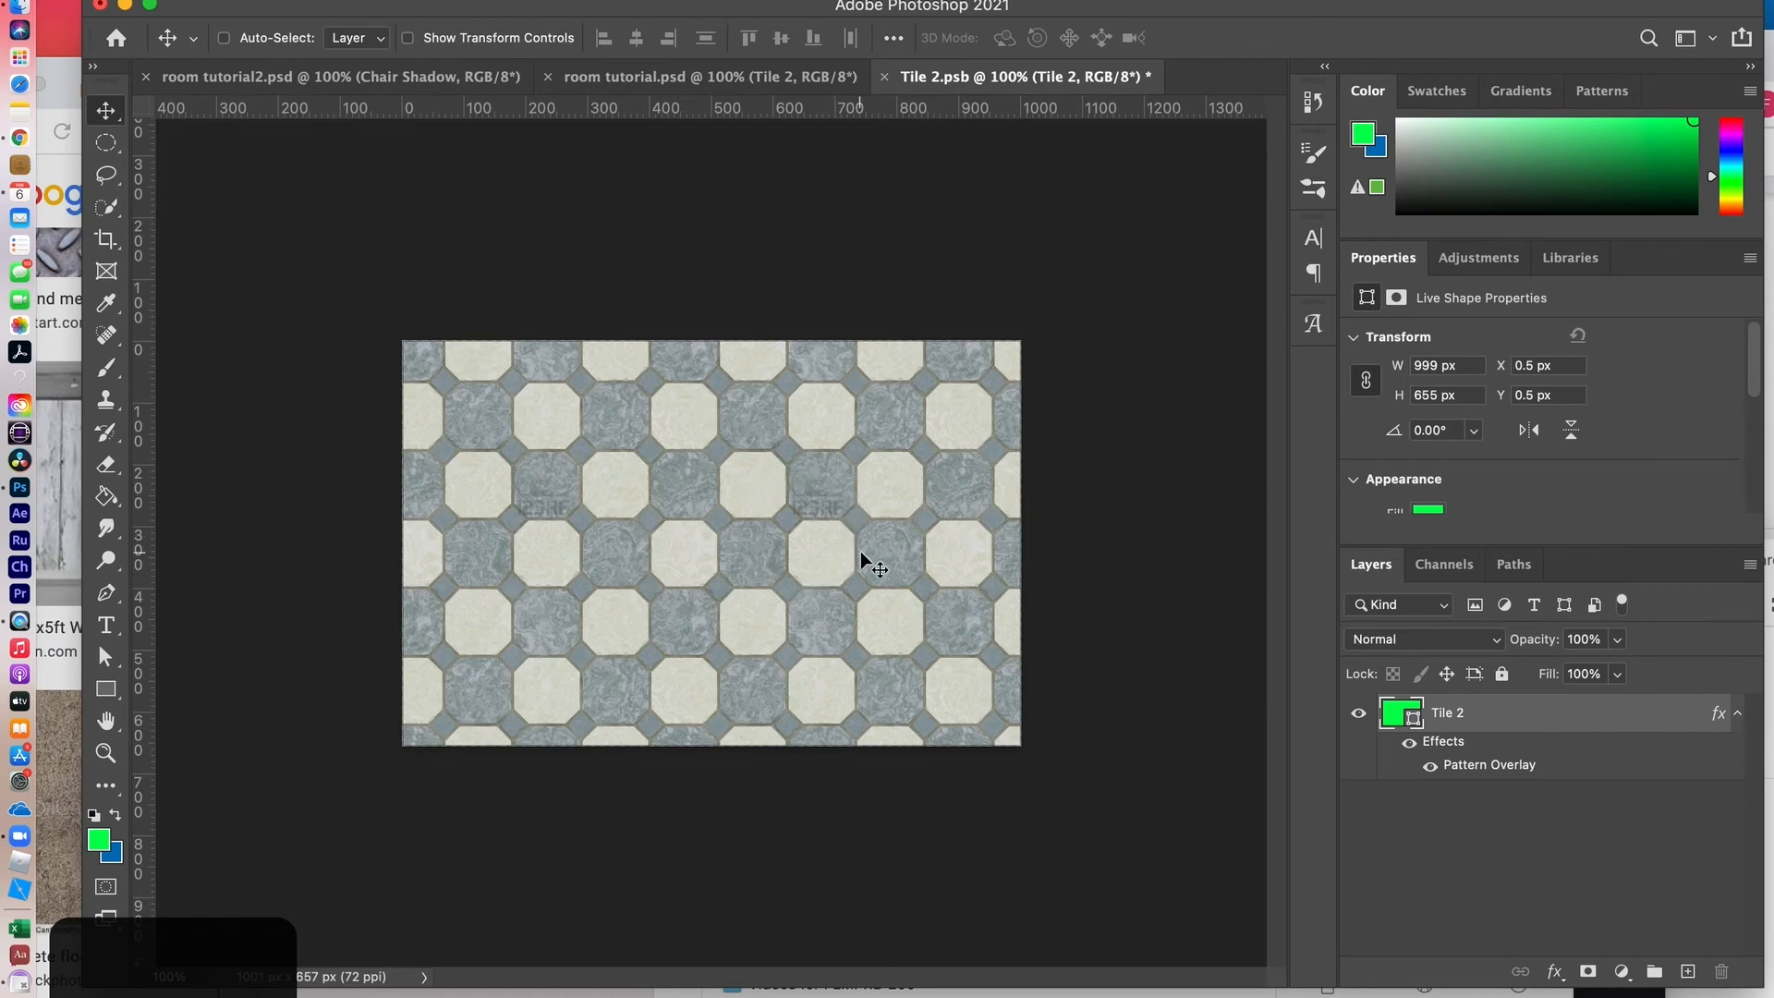
# Step: Switch to Chrome to review the source octagon tile image, and return to Photoshop
pyautogui.press('super+Tab')
pyautogui.press('super+Tab')
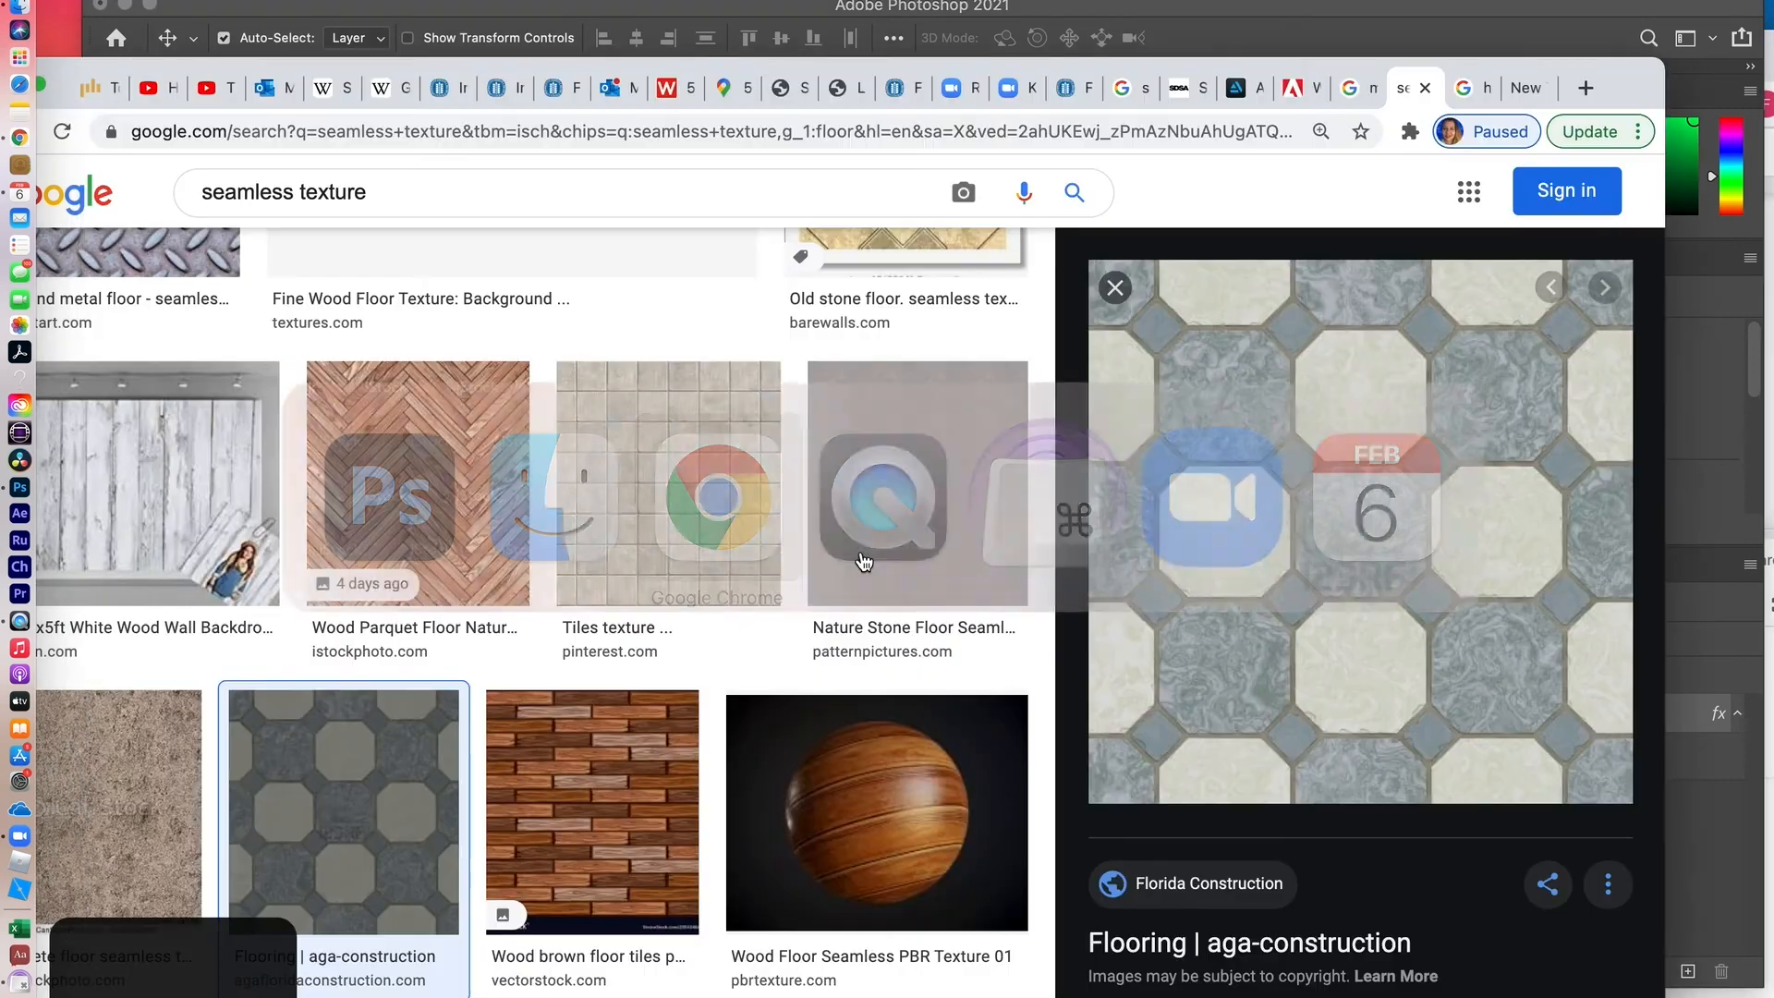
pyautogui.press('super+Tab')
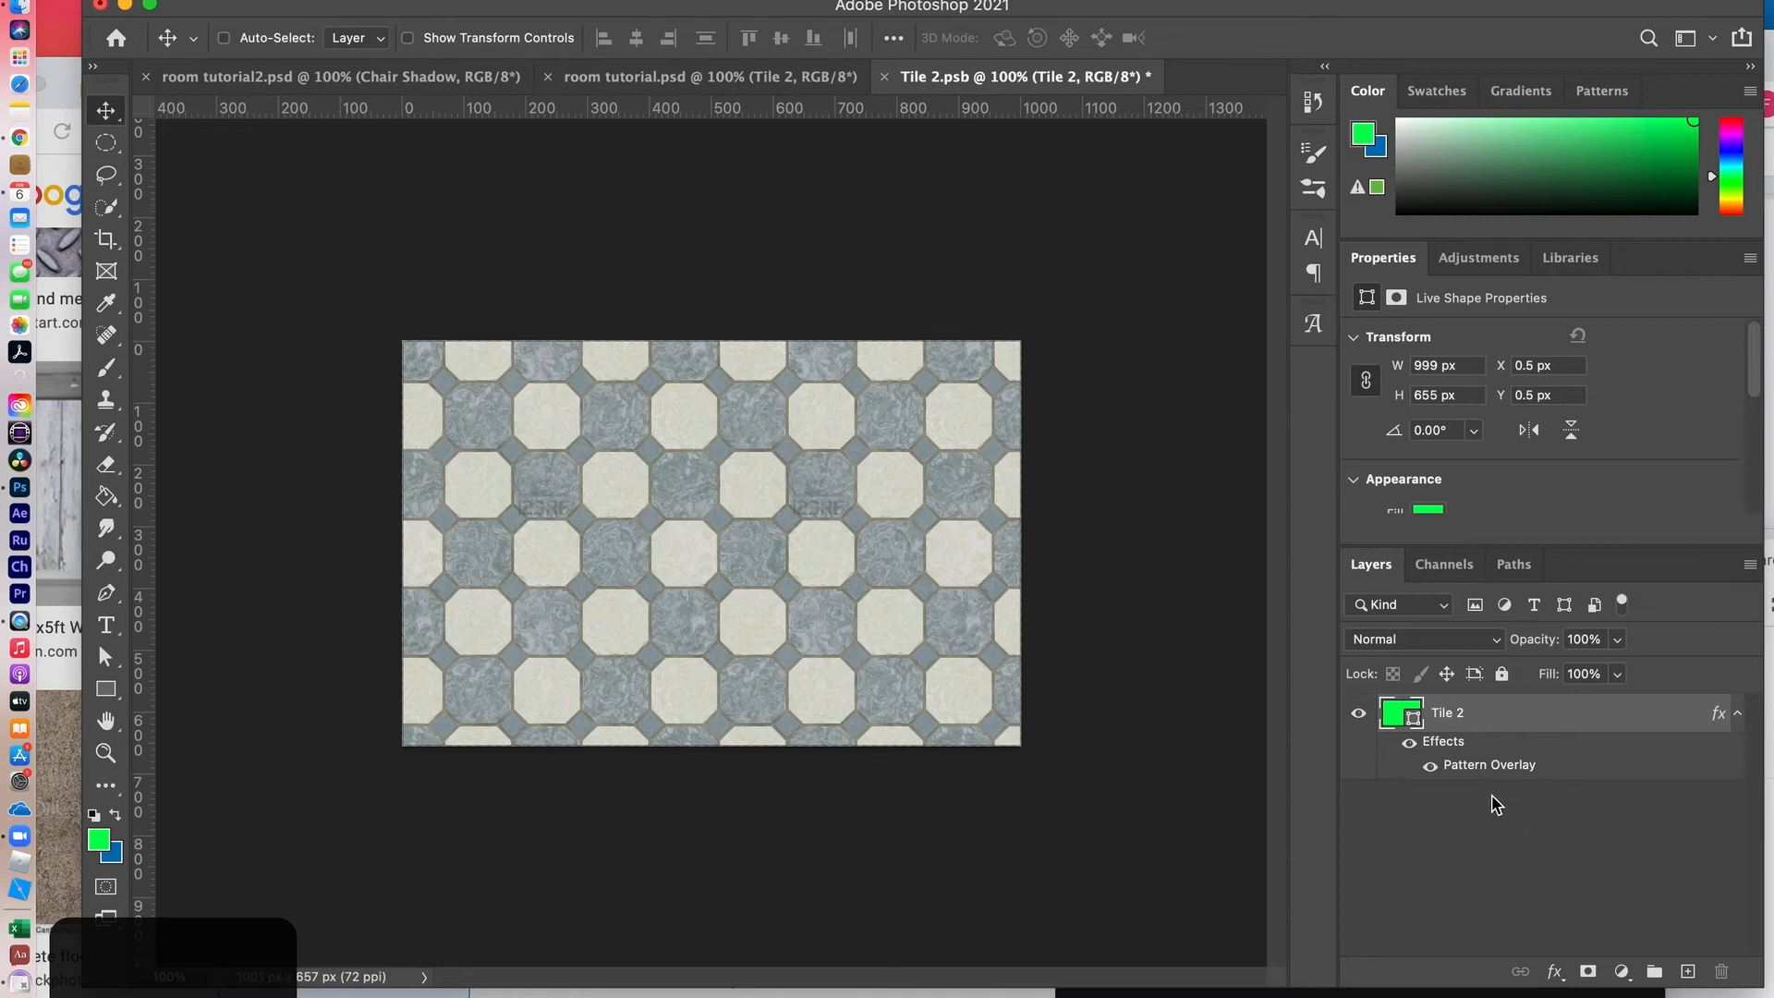
# Step: Save Tile 2.psb and check the updated Tile 2 layer in room tutorial.psd by hiding and showing it
pyautogui.press('super+s')
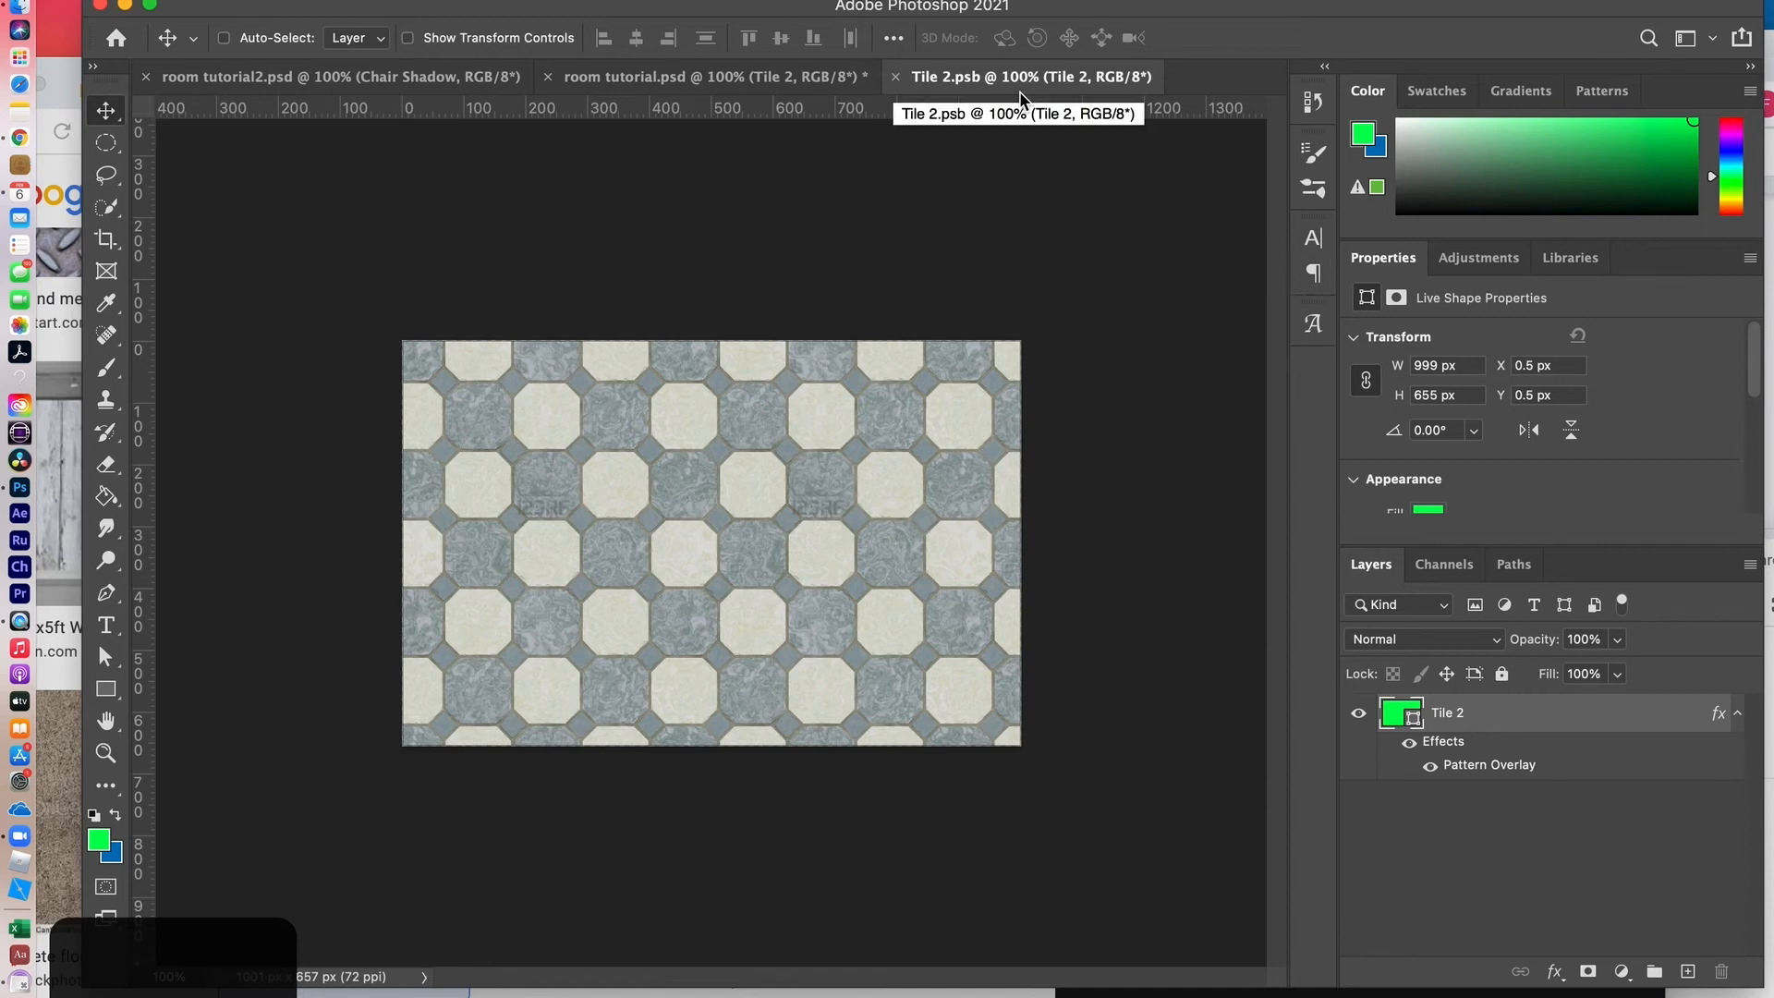
pyautogui.click(626, 81)
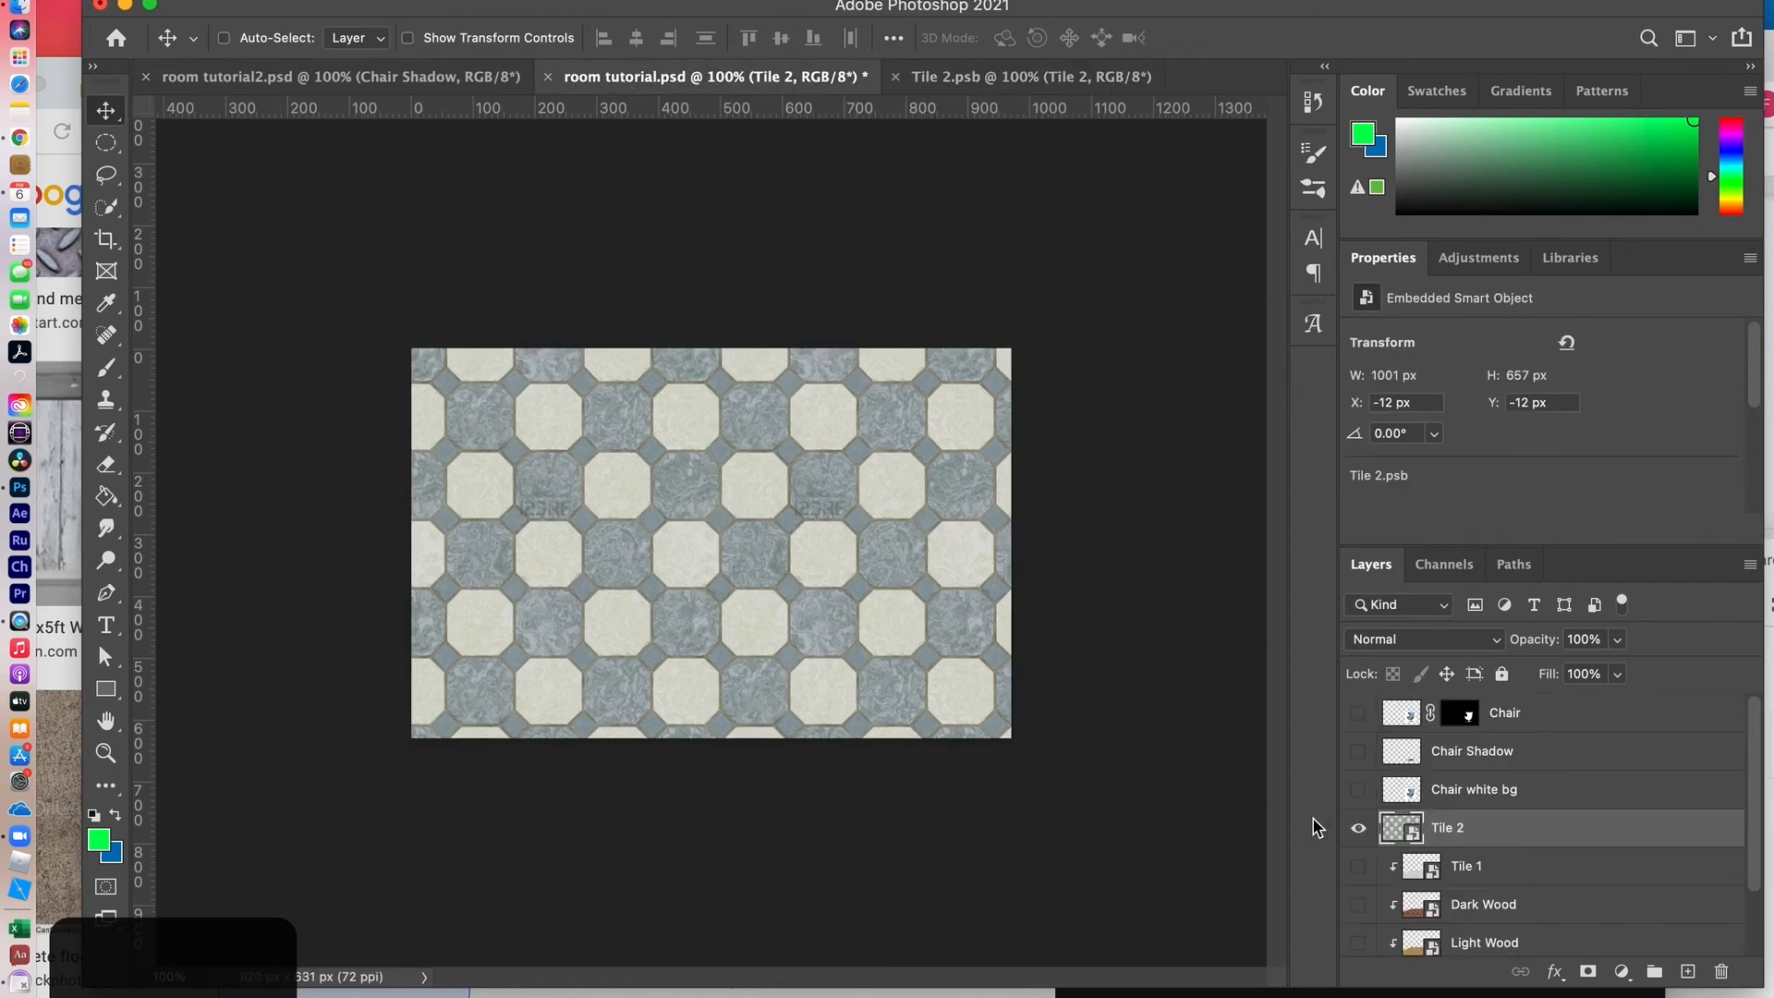
pyautogui.click(1358, 828)
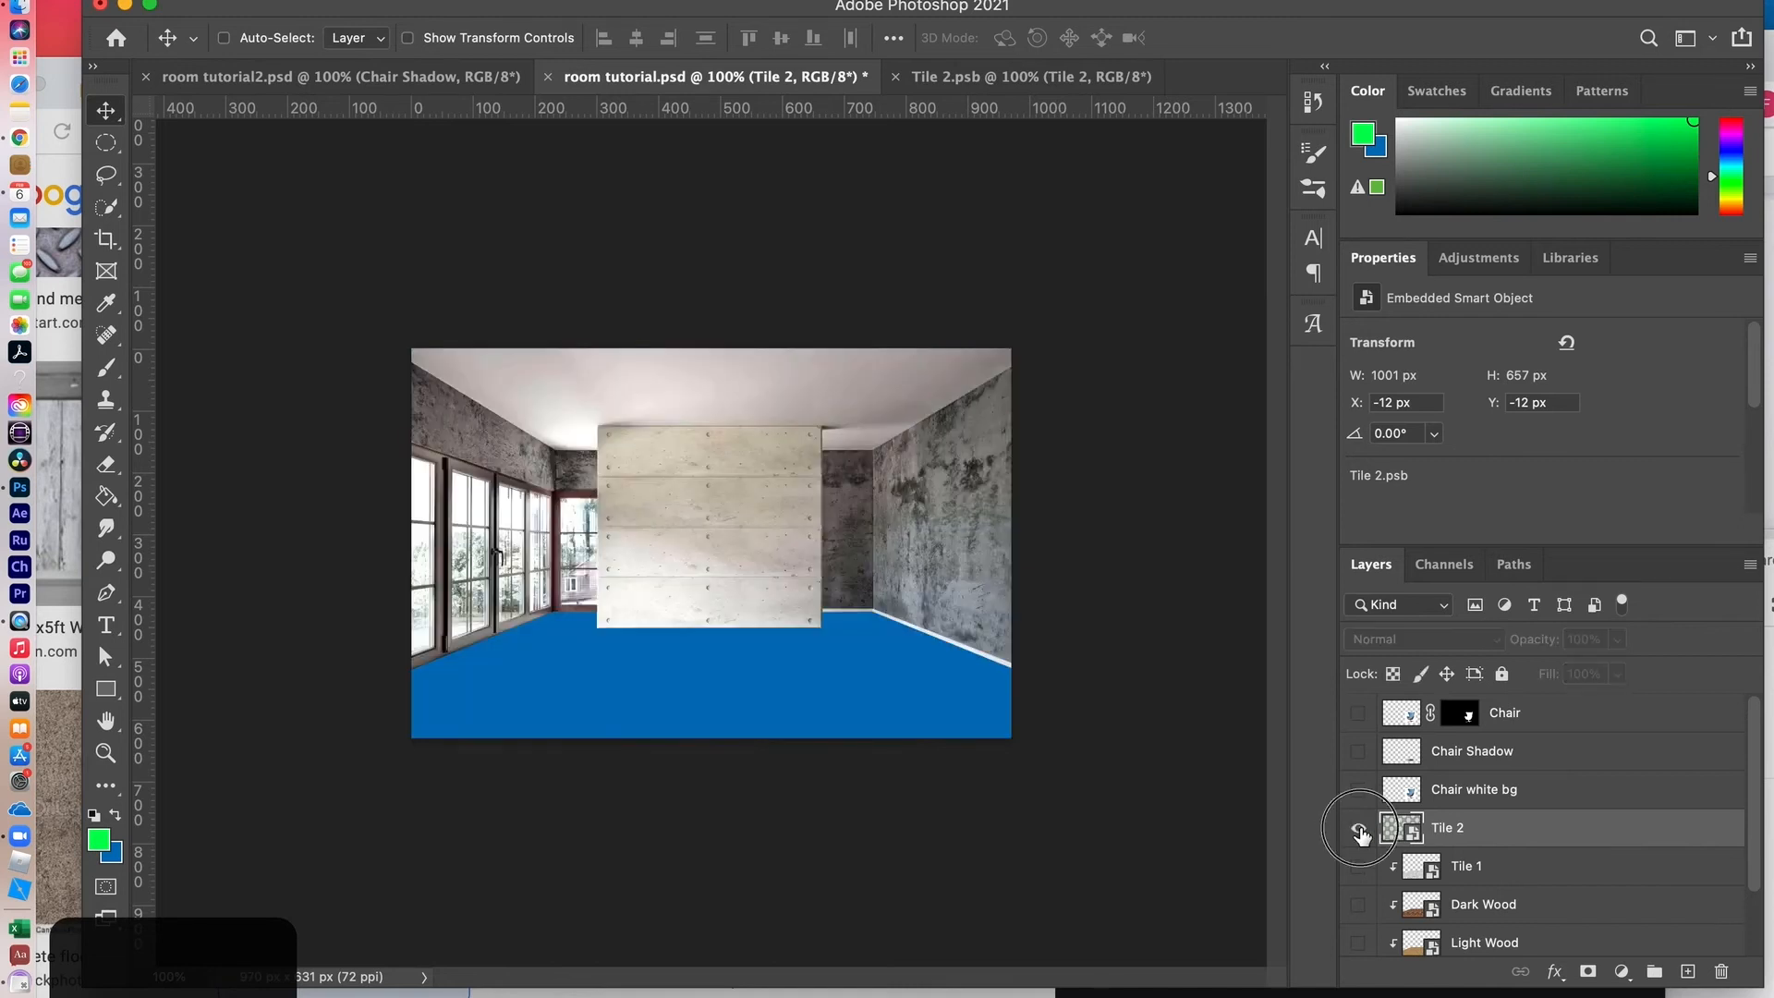
pyautogui.click(1358, 827)
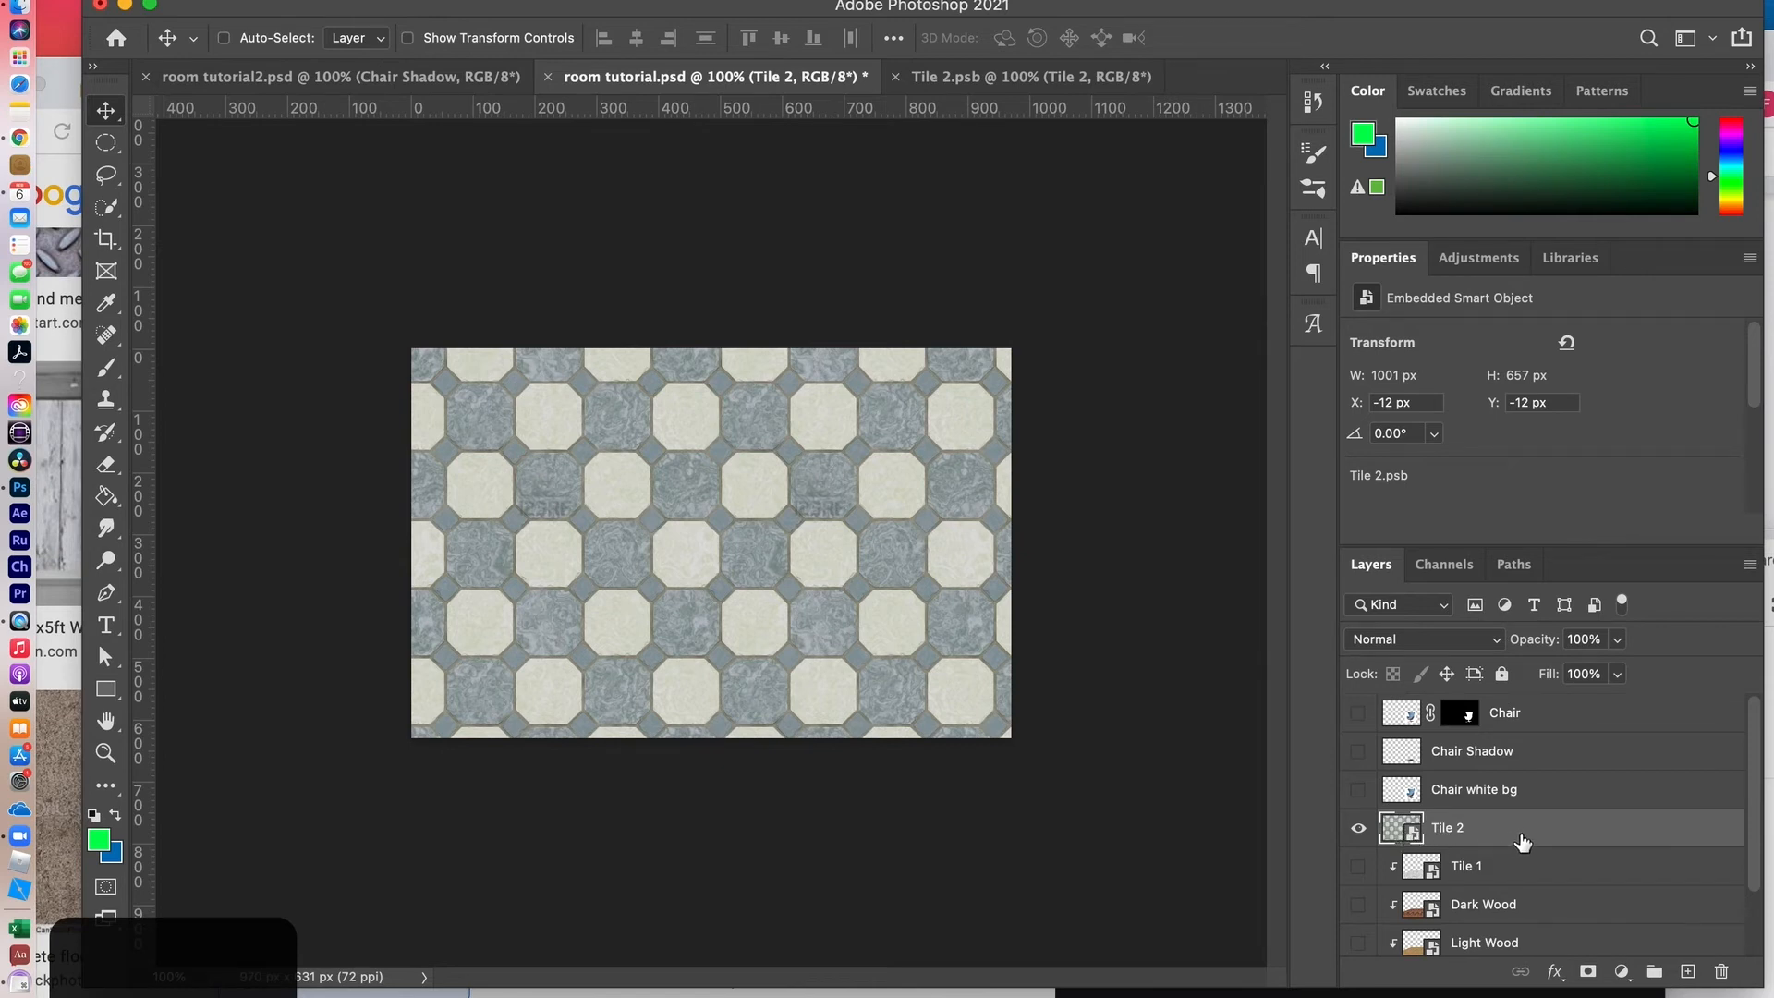
# Step: Clip the Tile 2 layer to the Color Fill 1 floor shape with a clipping mask
pyautogui.scroll(-2, 1522, 840)
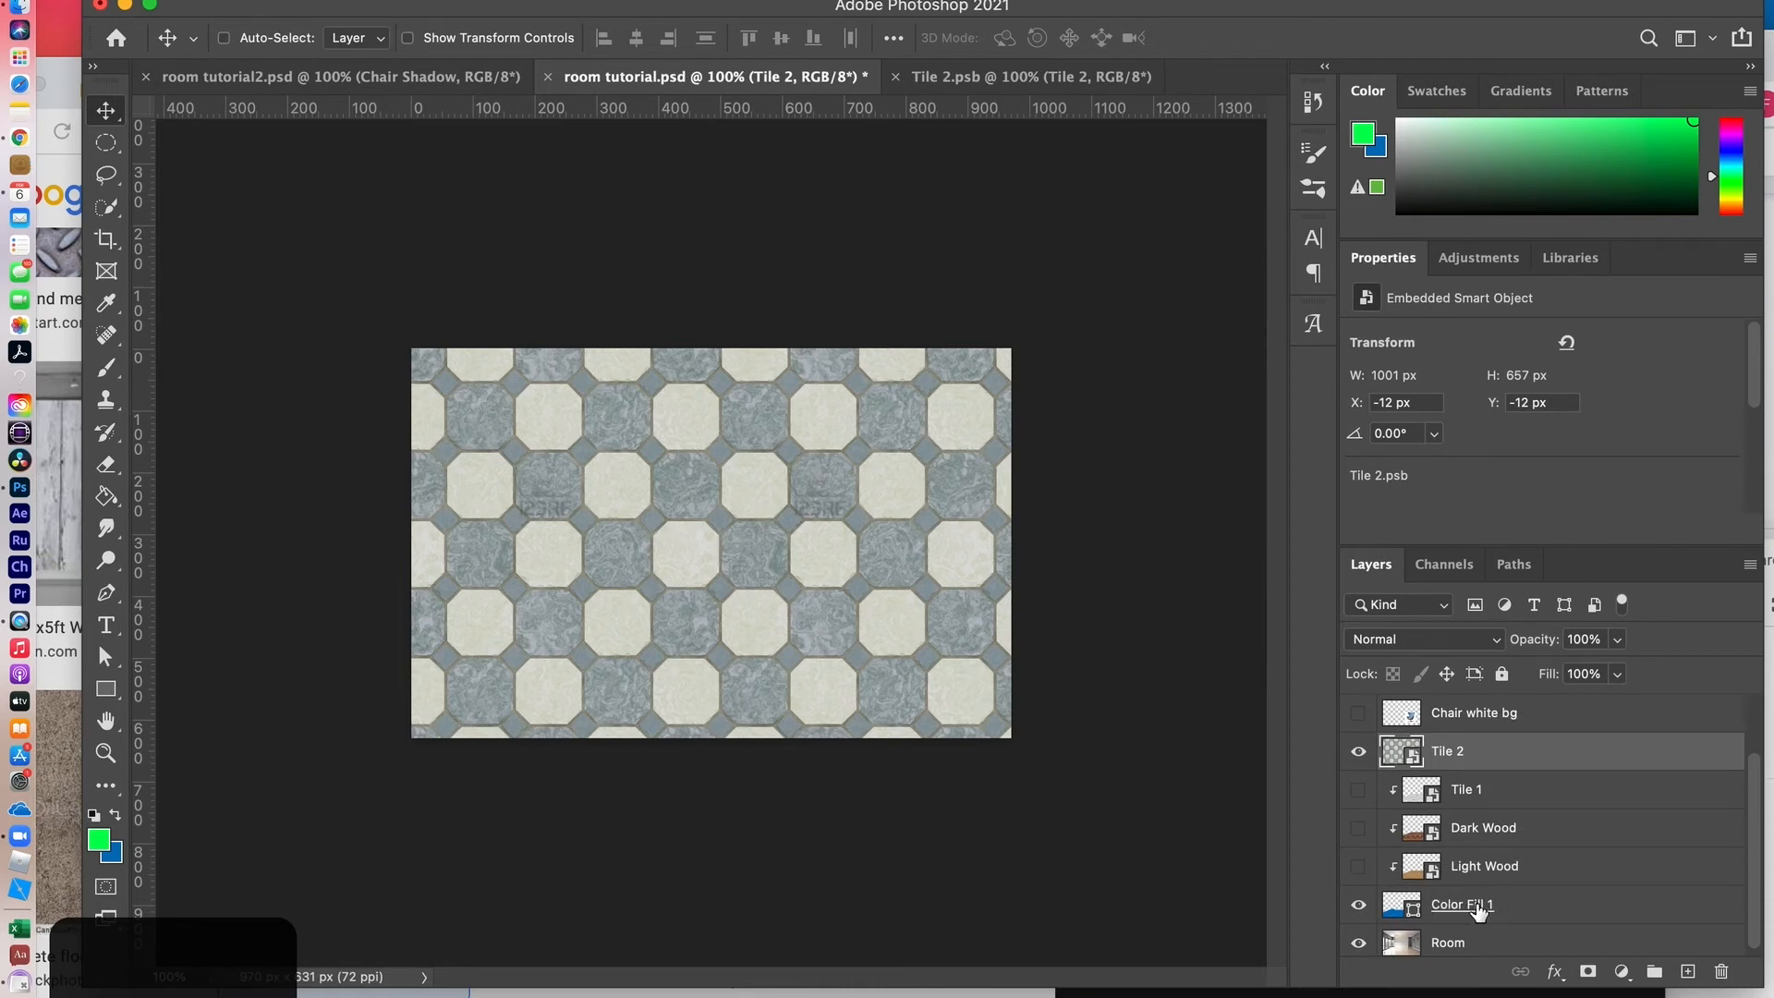
pyautogui.rightClick(1522, 749)
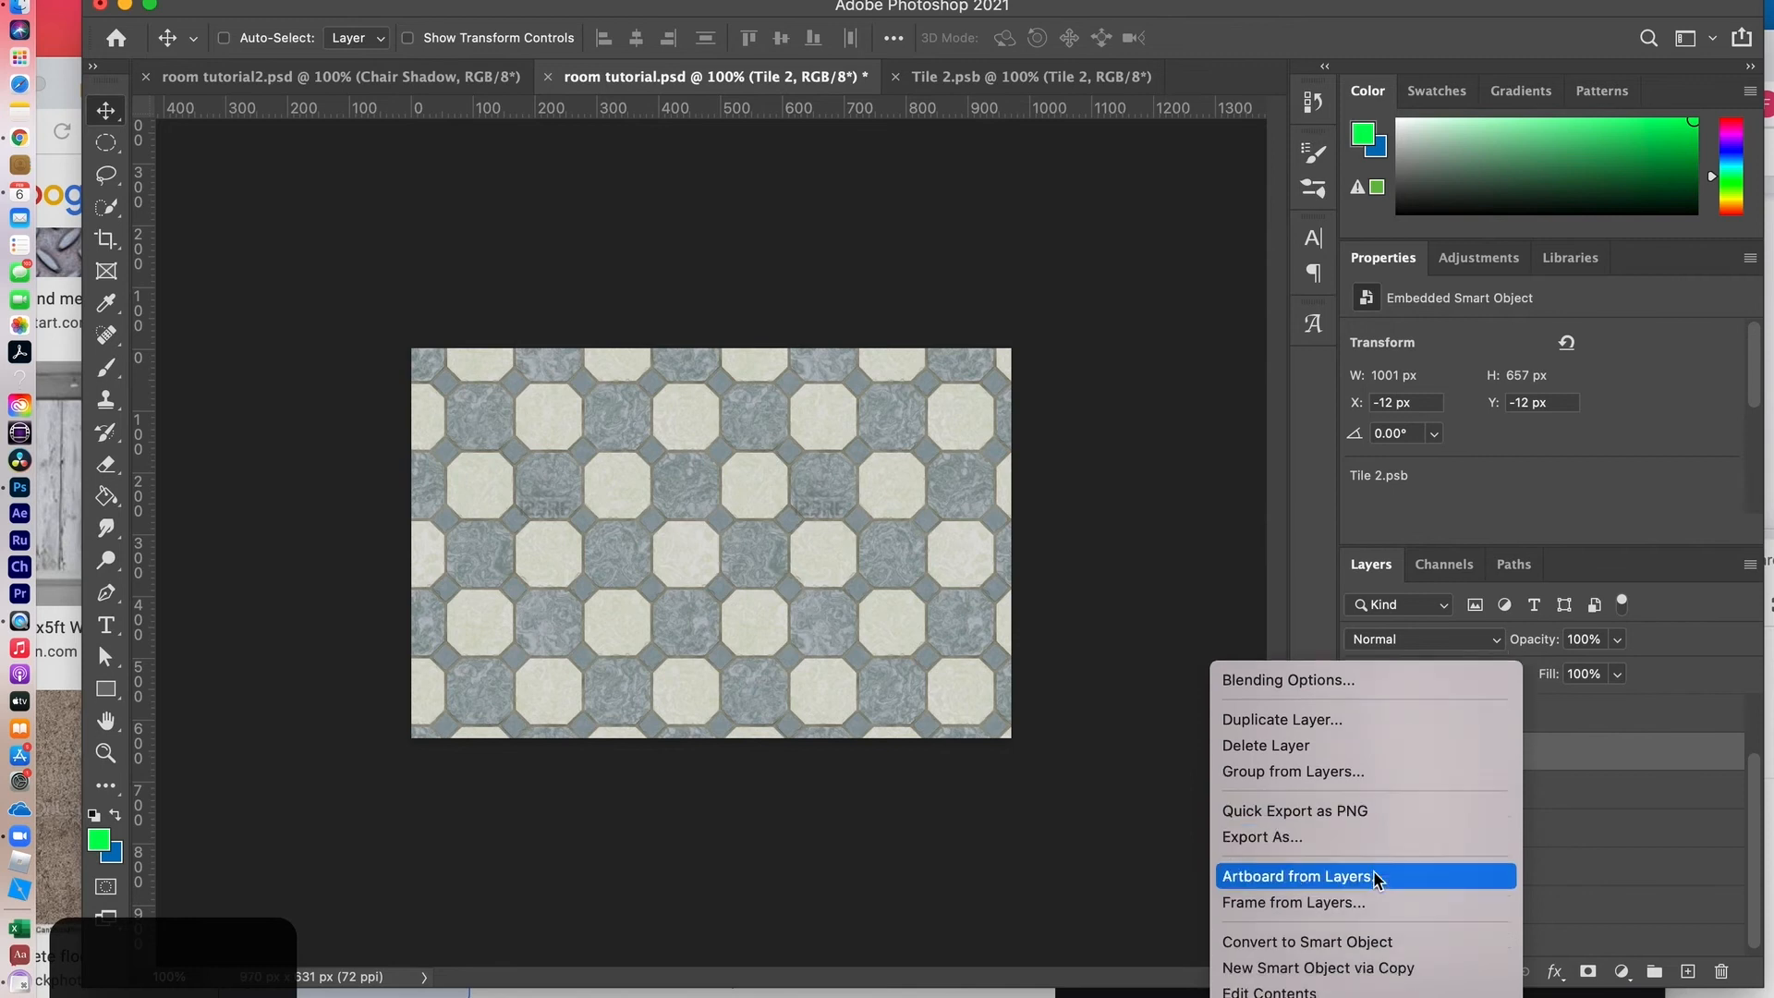
pyautogui.scroll(-5, 1373, 870)
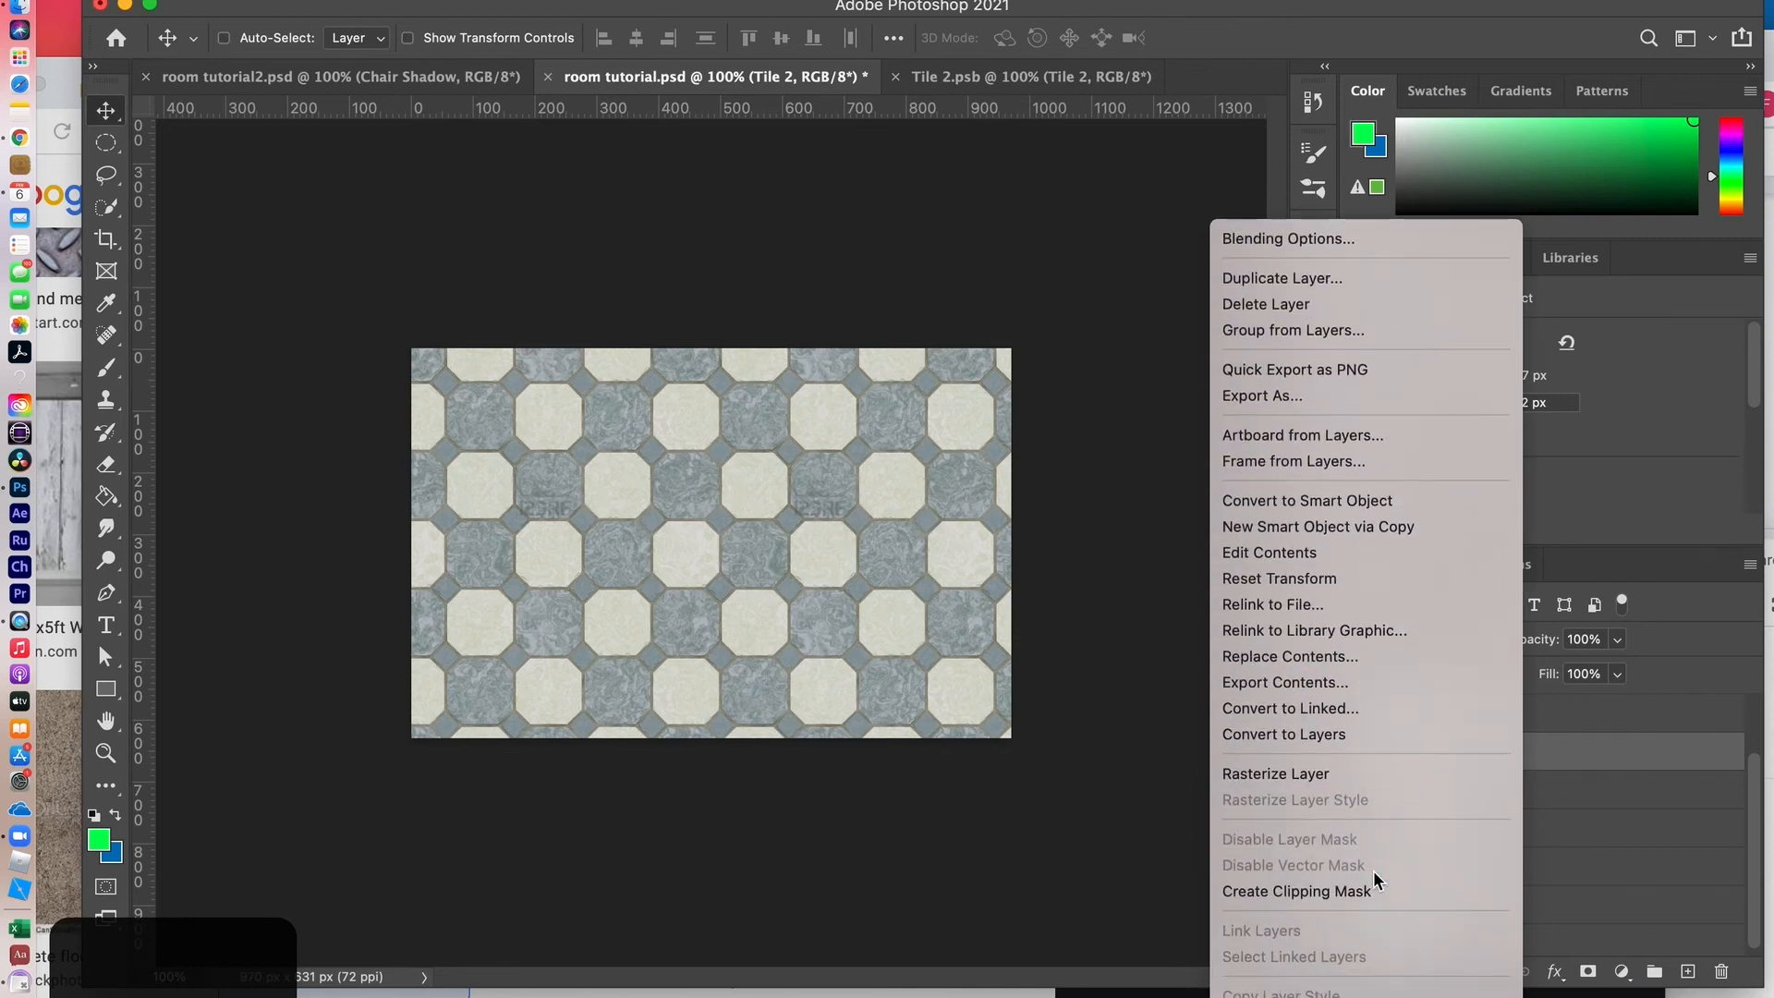
pyautogui.click(1373, 870)
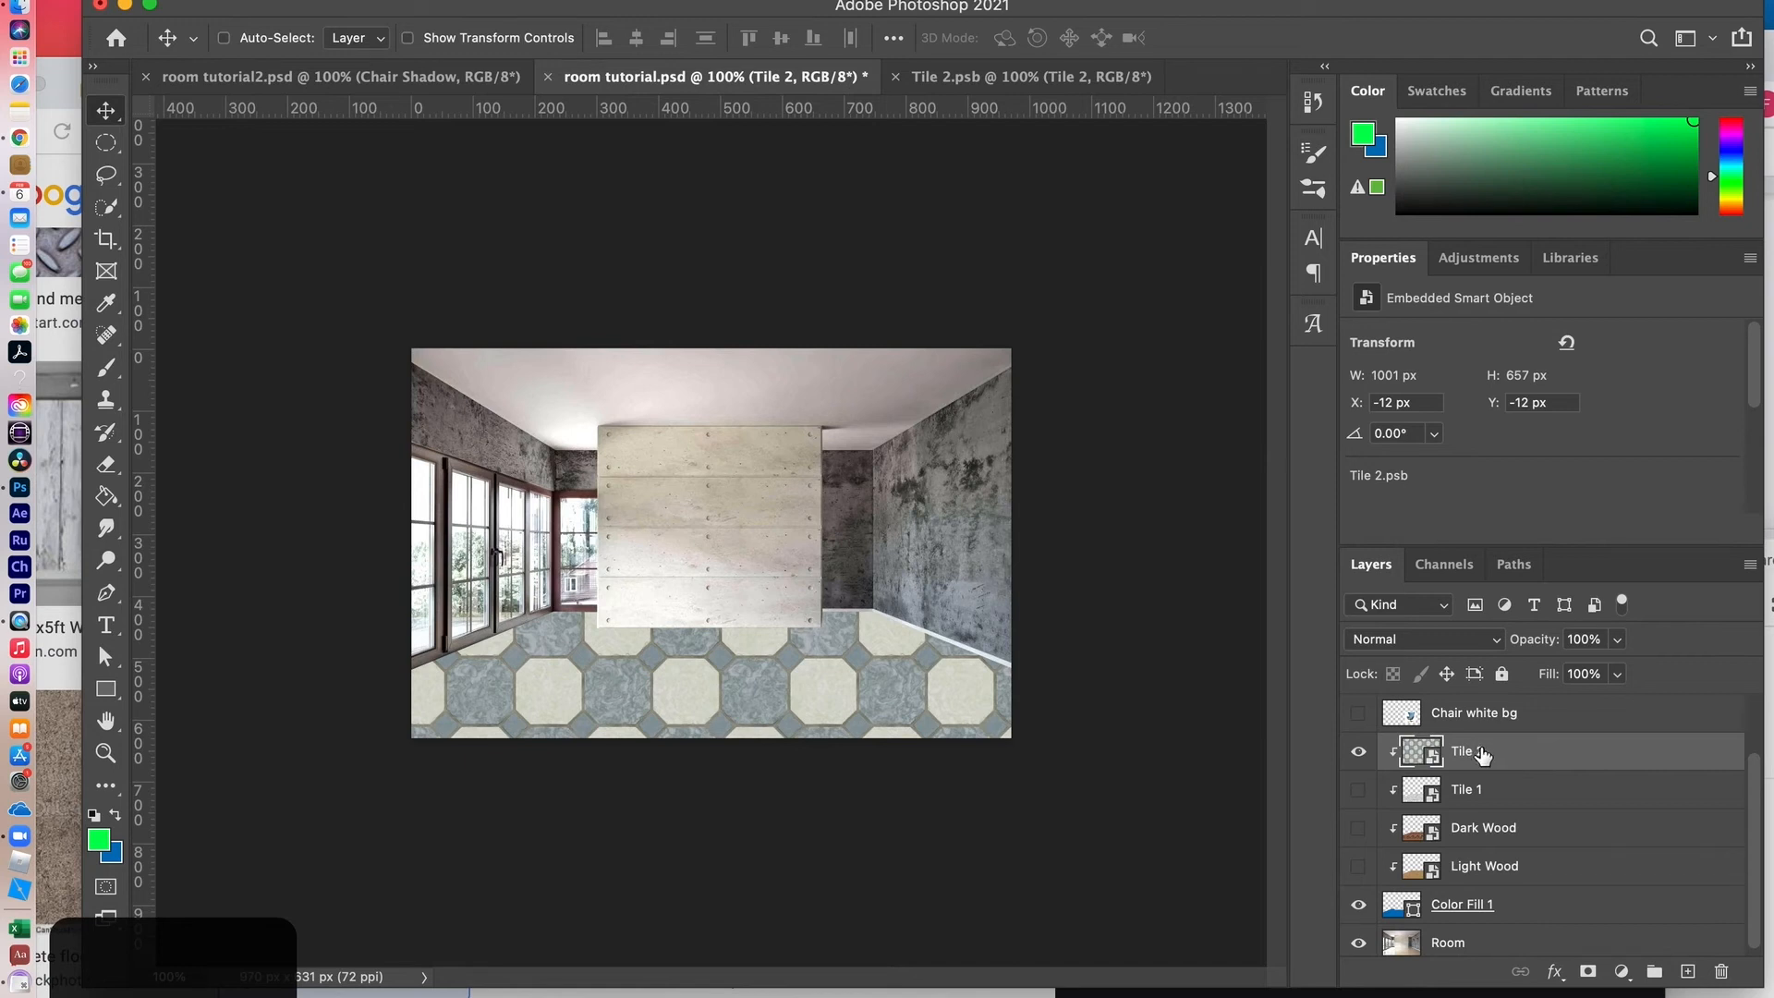
# Step: Free-transform the Tile 2 layer, lowering its upper edge to the back floor line at about 33.33% height and 100% width
pyautogui.press('super+t')
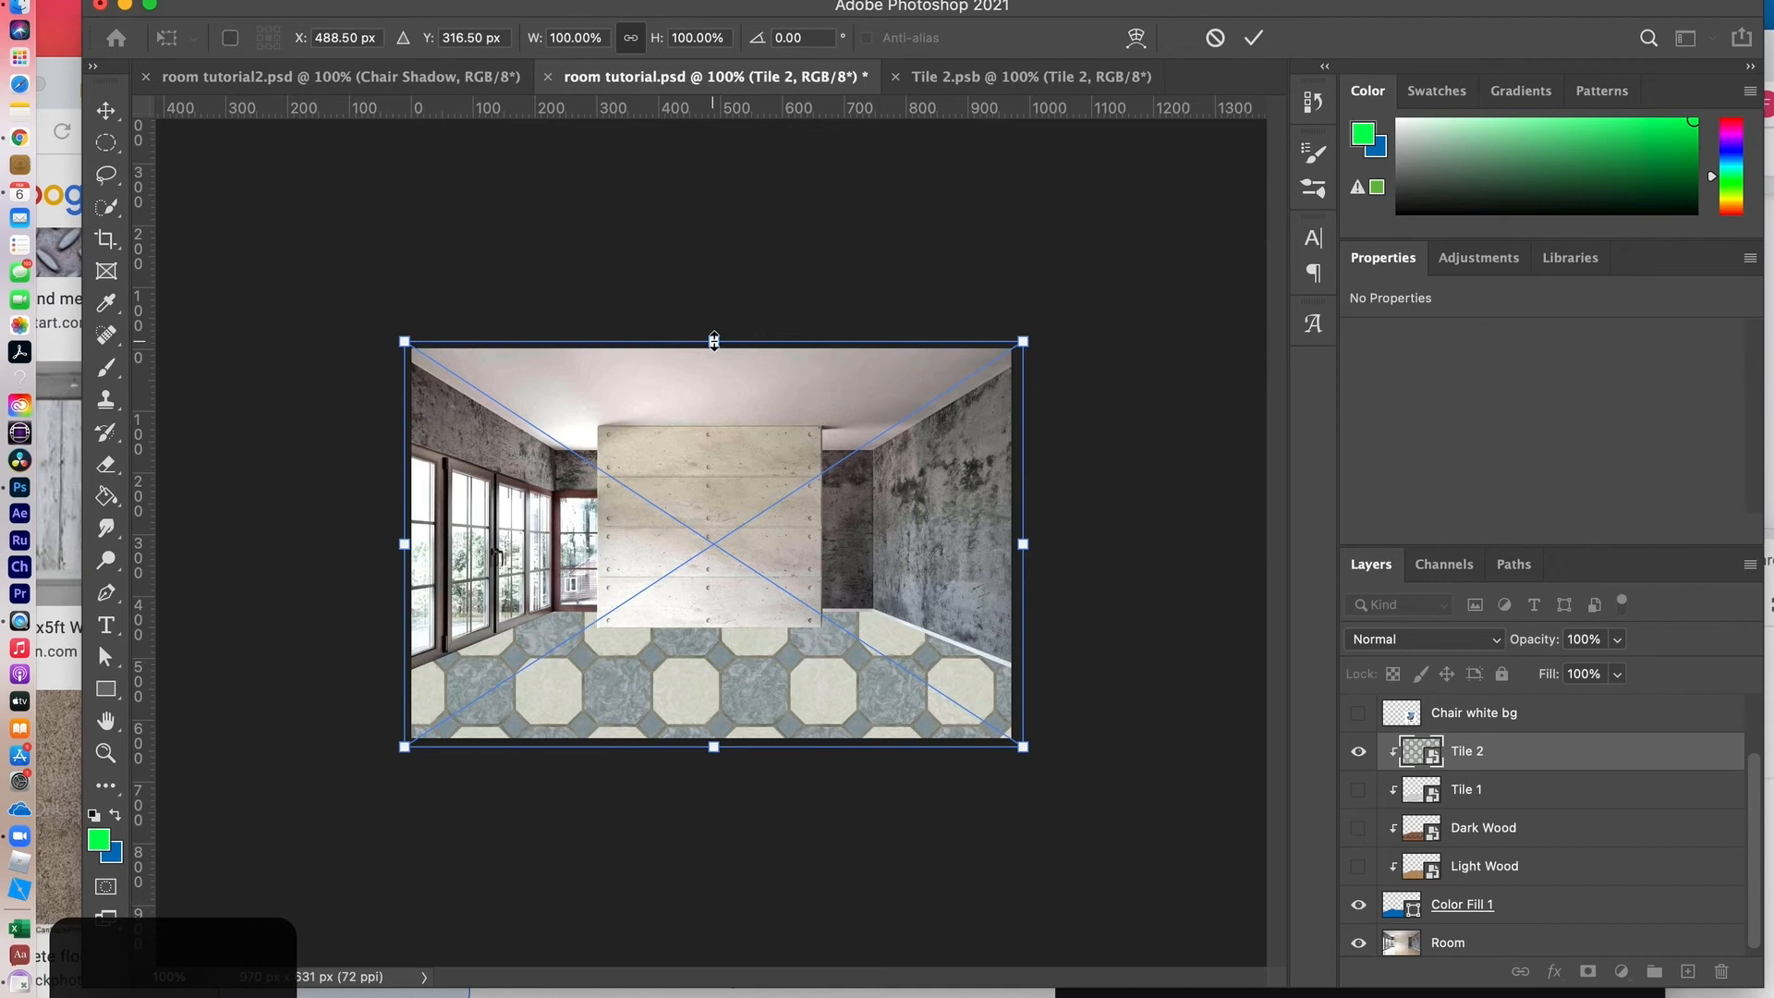
pyautogui.moveTo(713, 340); pyautogui.dragTo(725, 608)
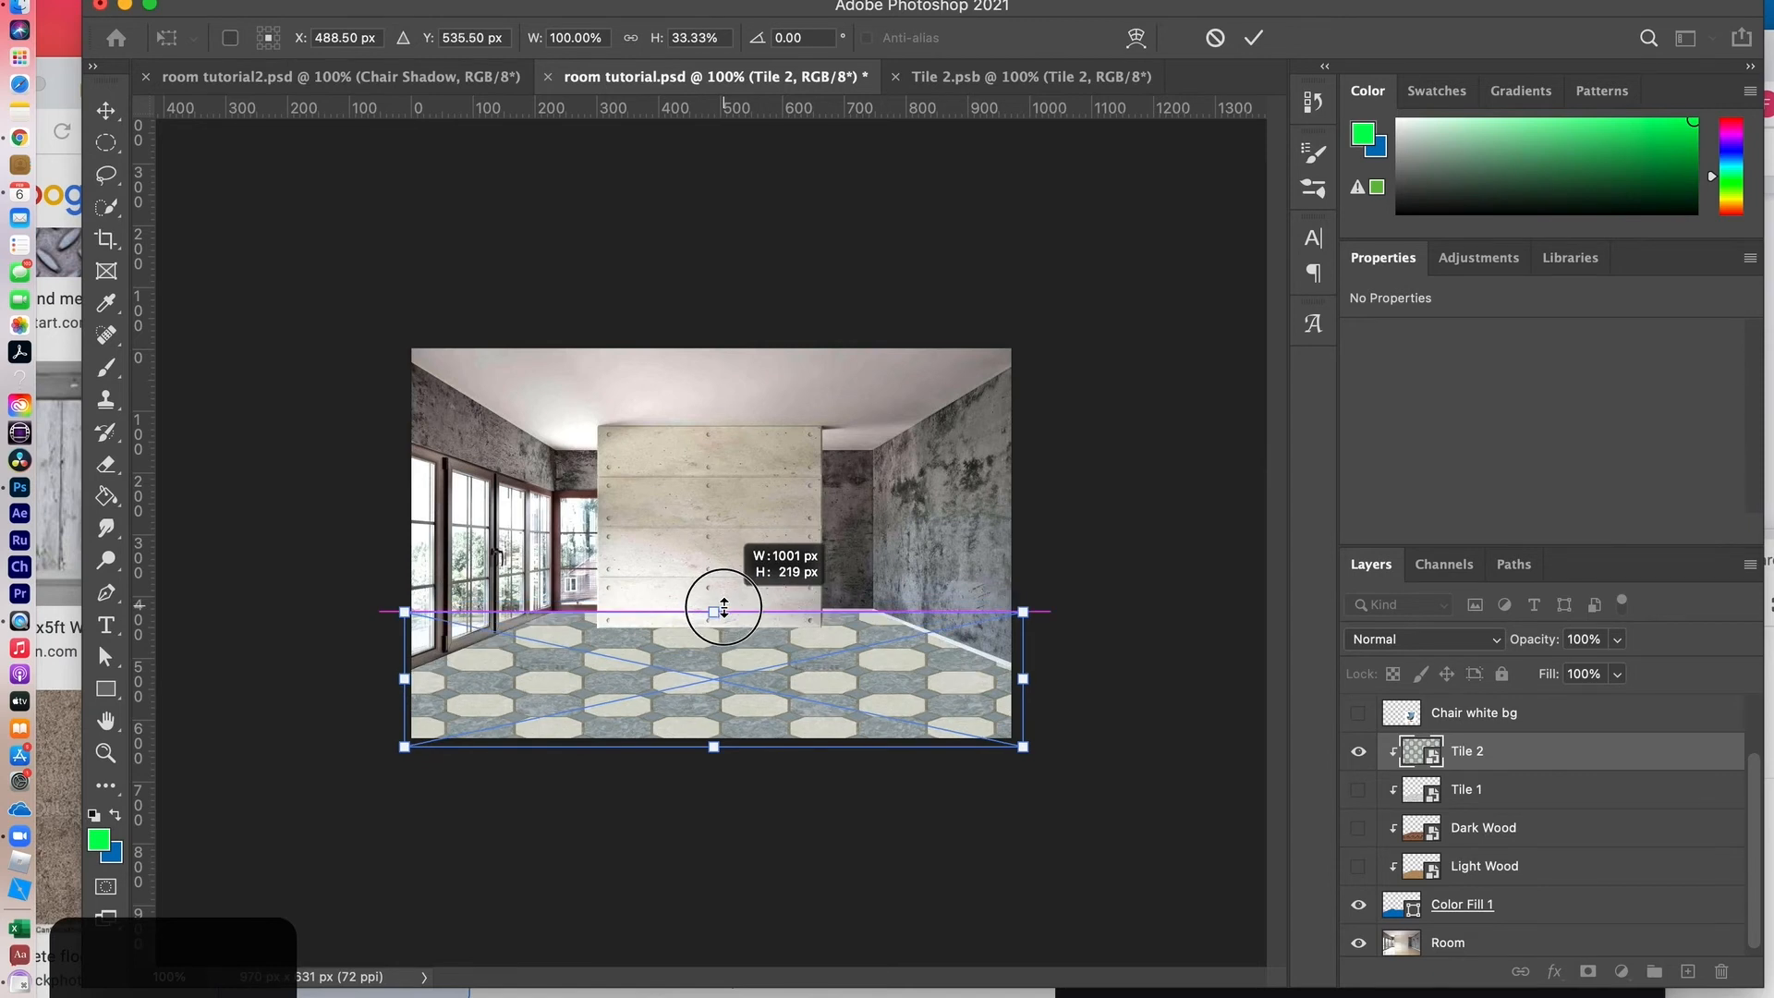
pyautogui.moveTo(724, 607); pyautogui.dragTo(724, 607)
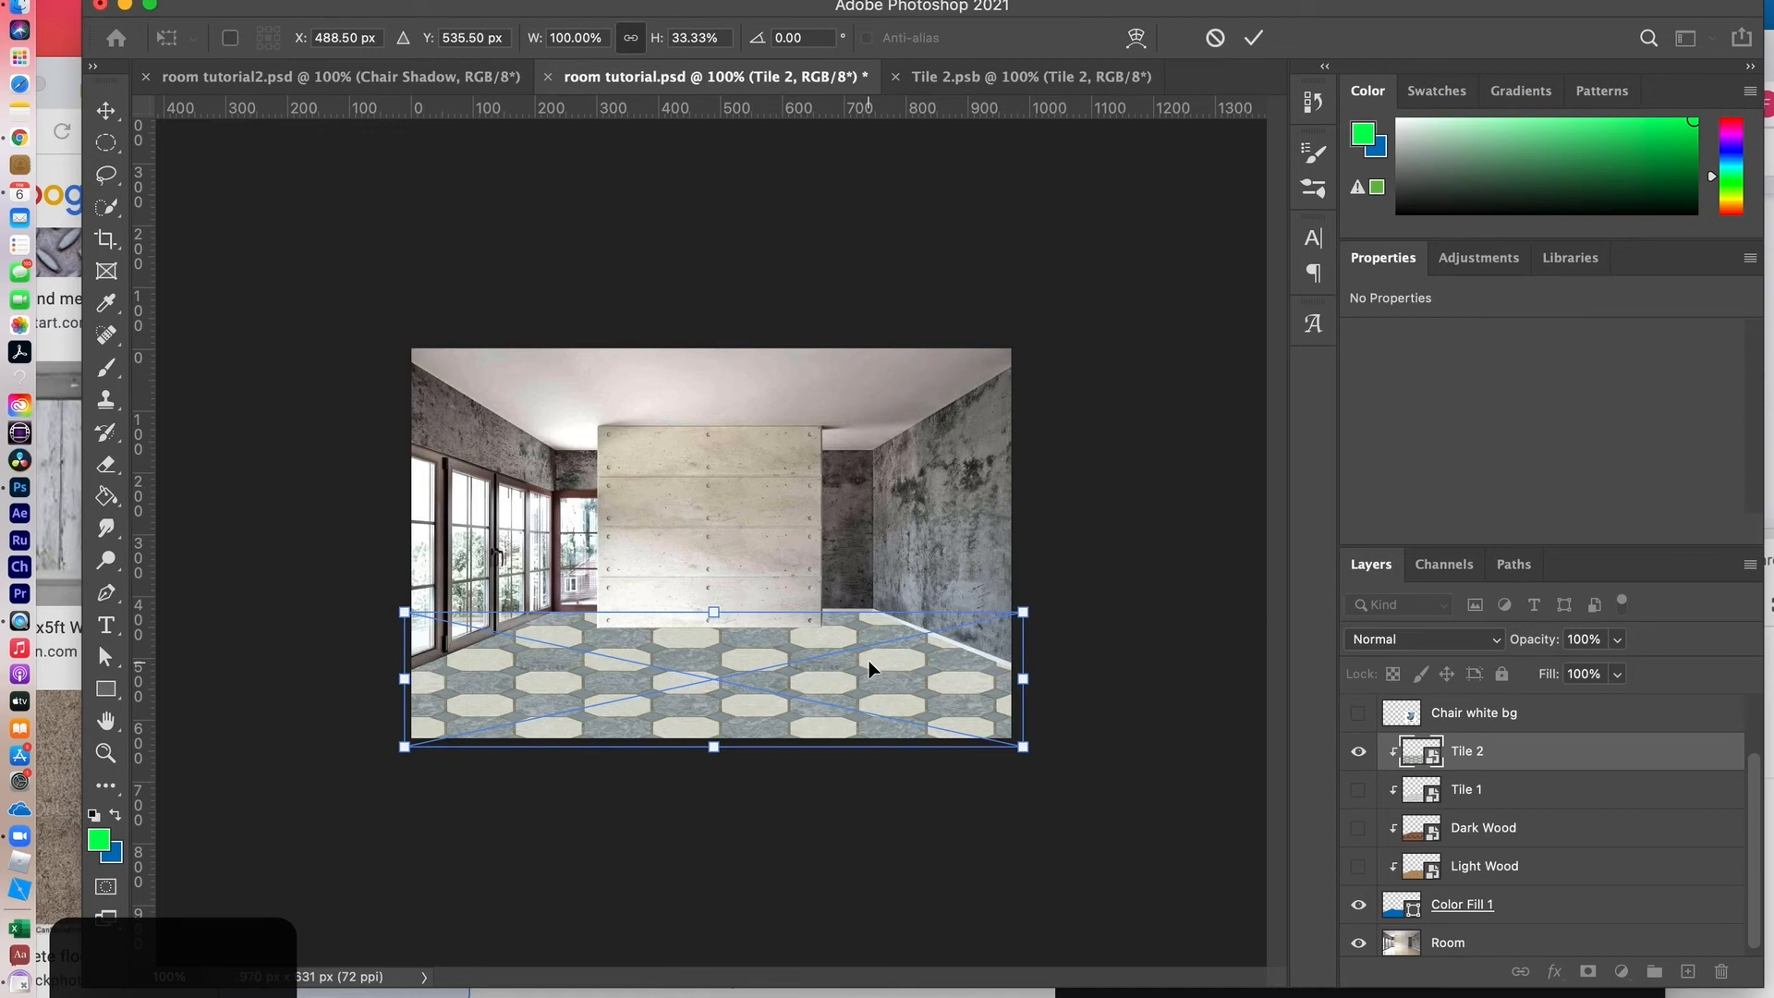
# Step: Apply a Perspective transform to Tile 2, narrowing its far edge to the back wall corners and widening its near edge to about 154.73%
pyautogui.rightClick(899, 607)
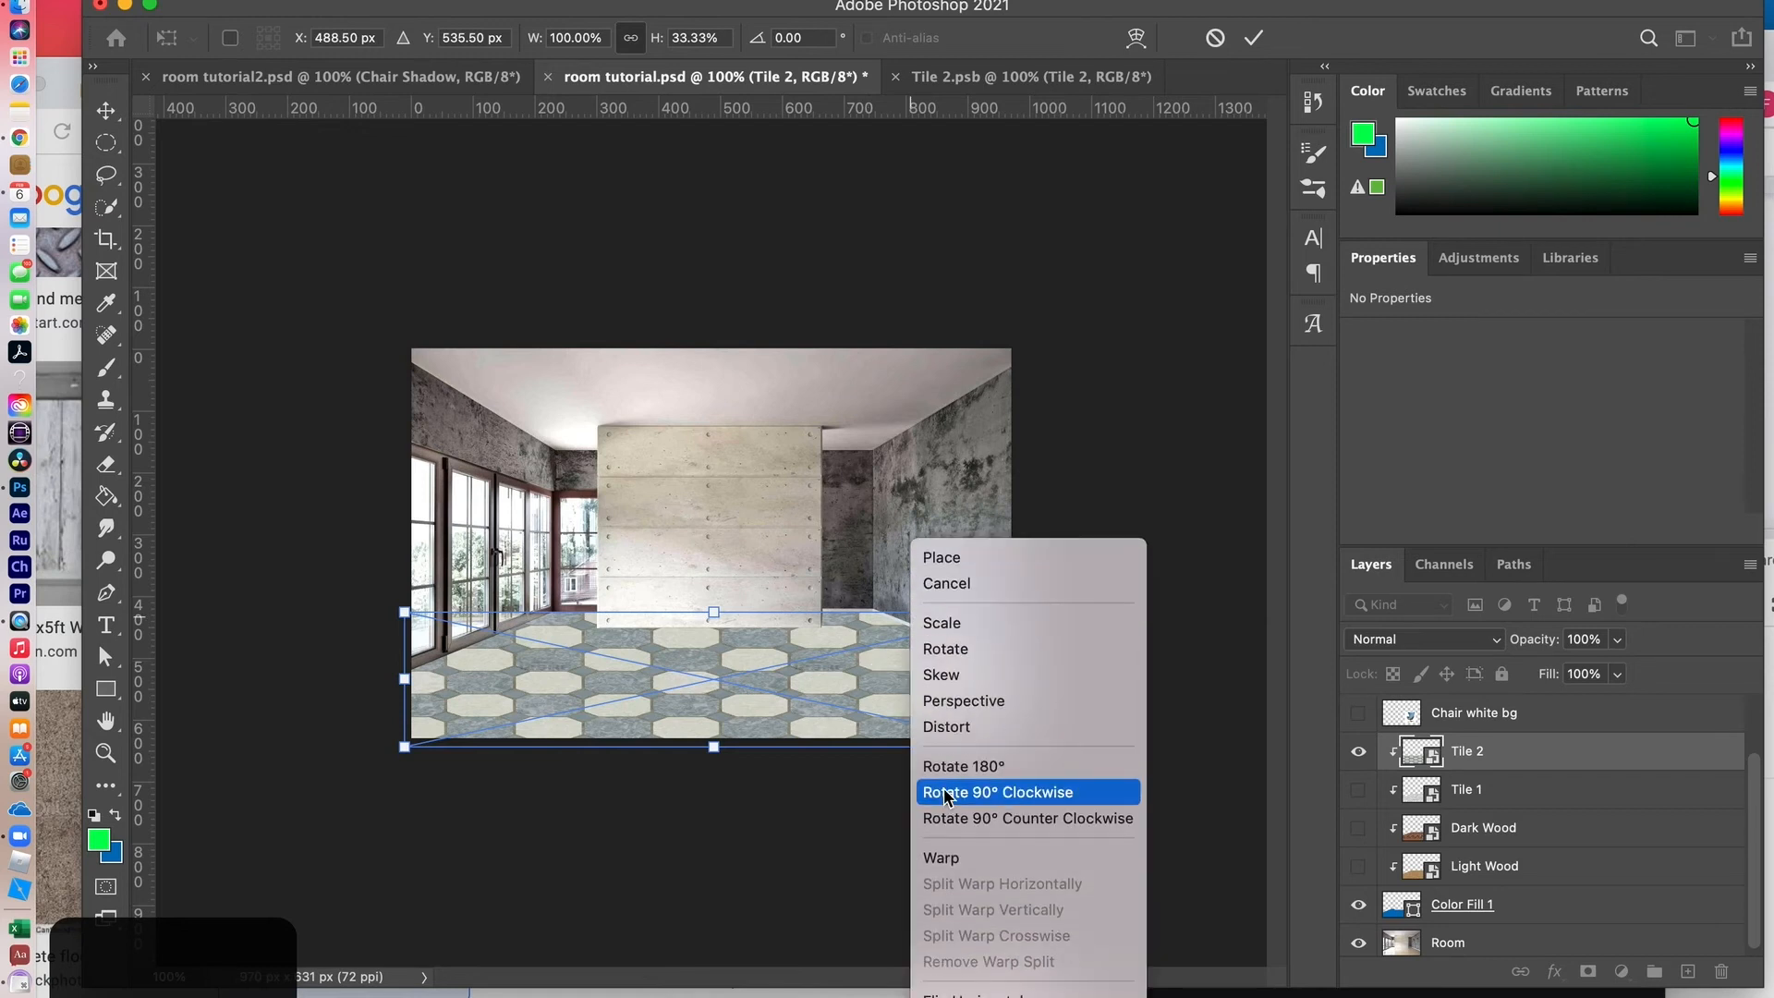
pyautogui.click(939, 704)
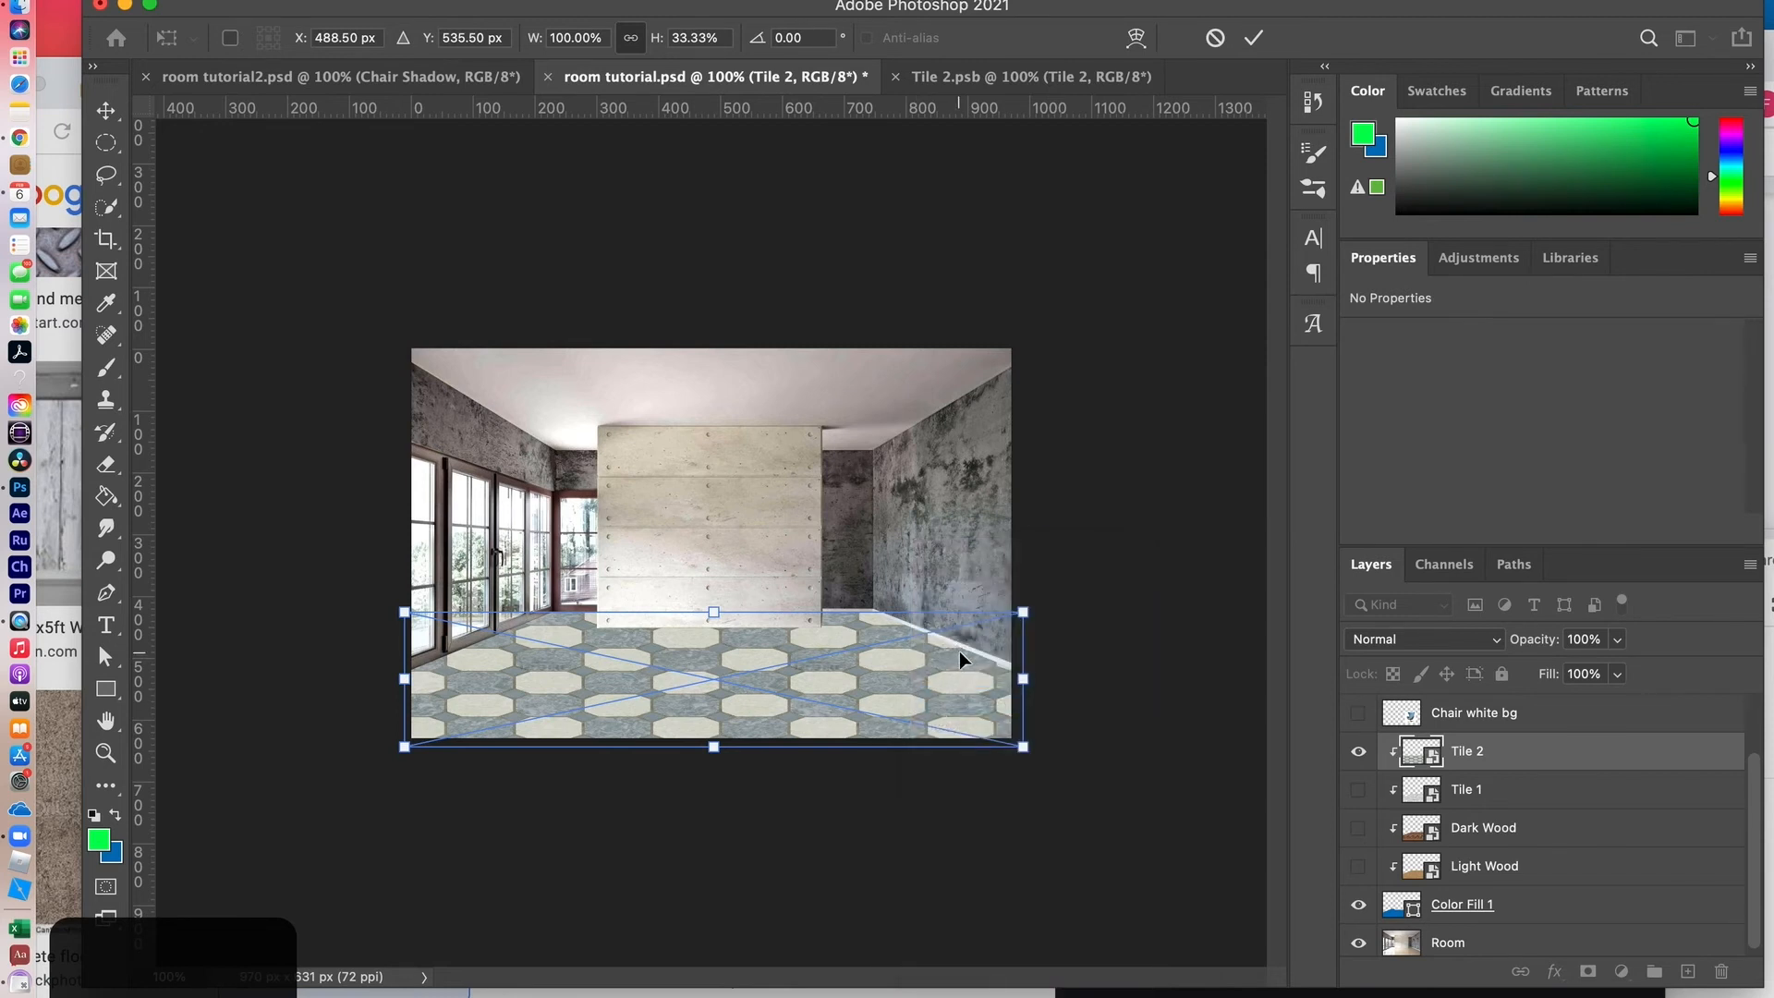
pyautogui.moveTo(1022, 612); pyautogui.dragTo(876, 611)
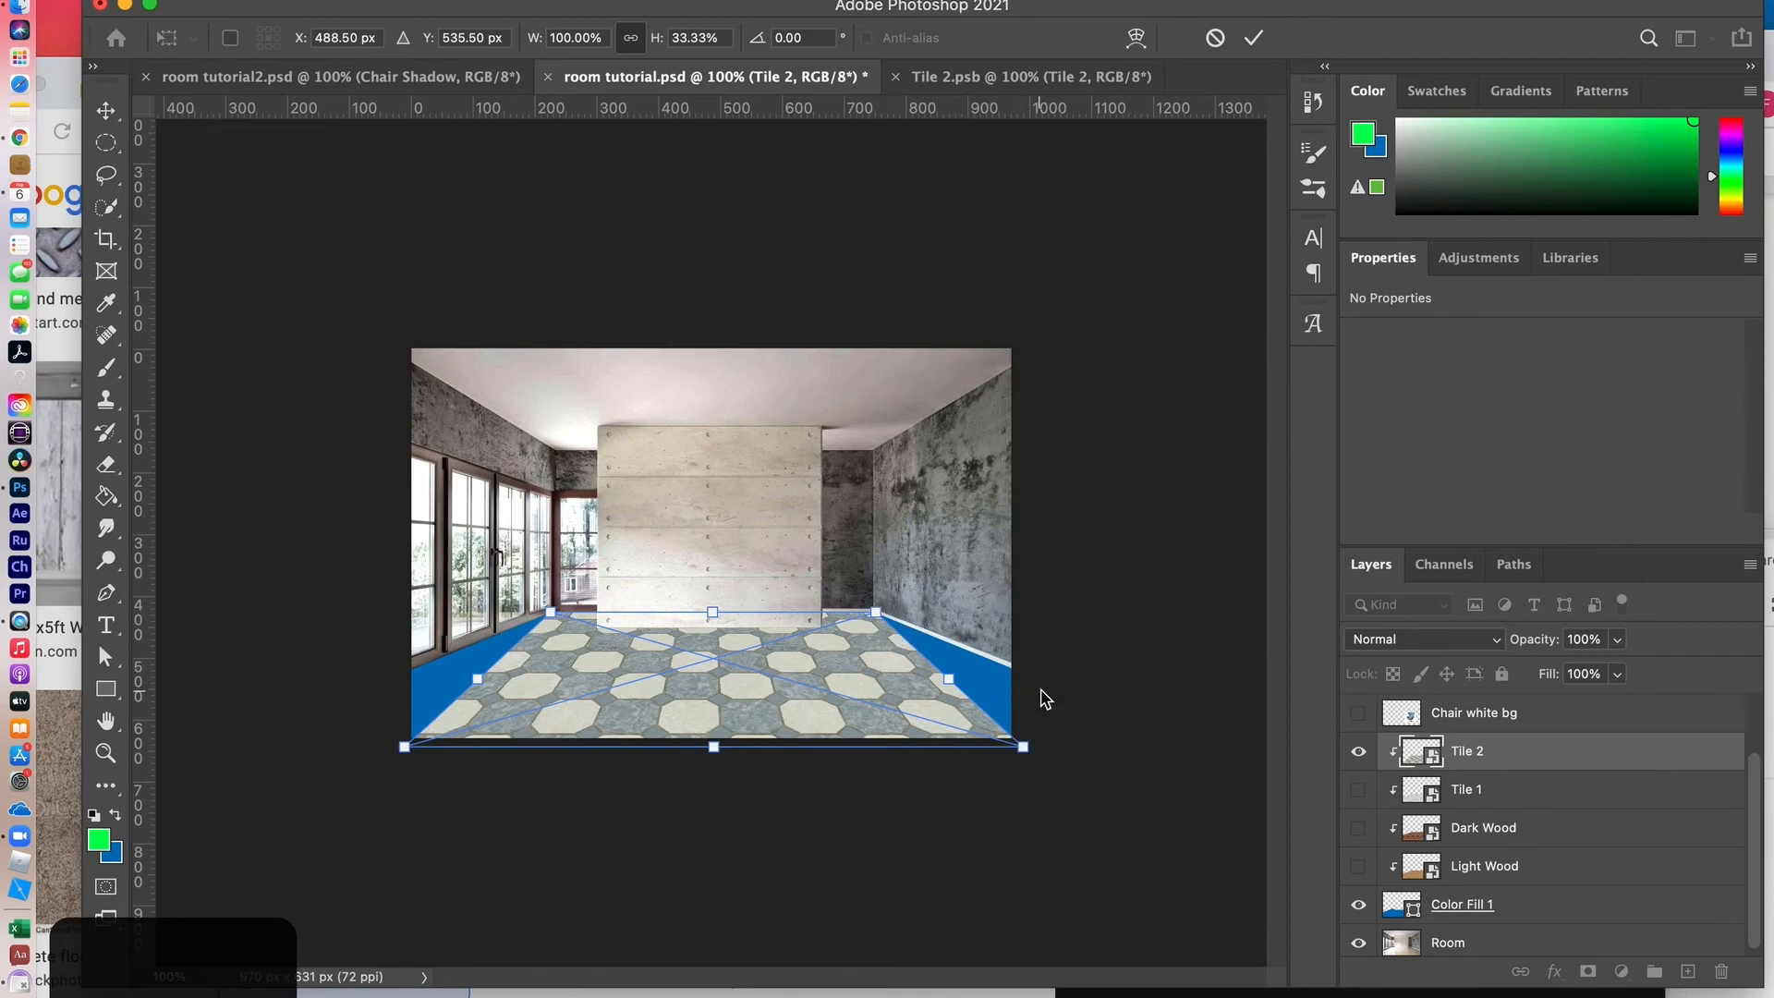
pyautogui.press('super+minus')
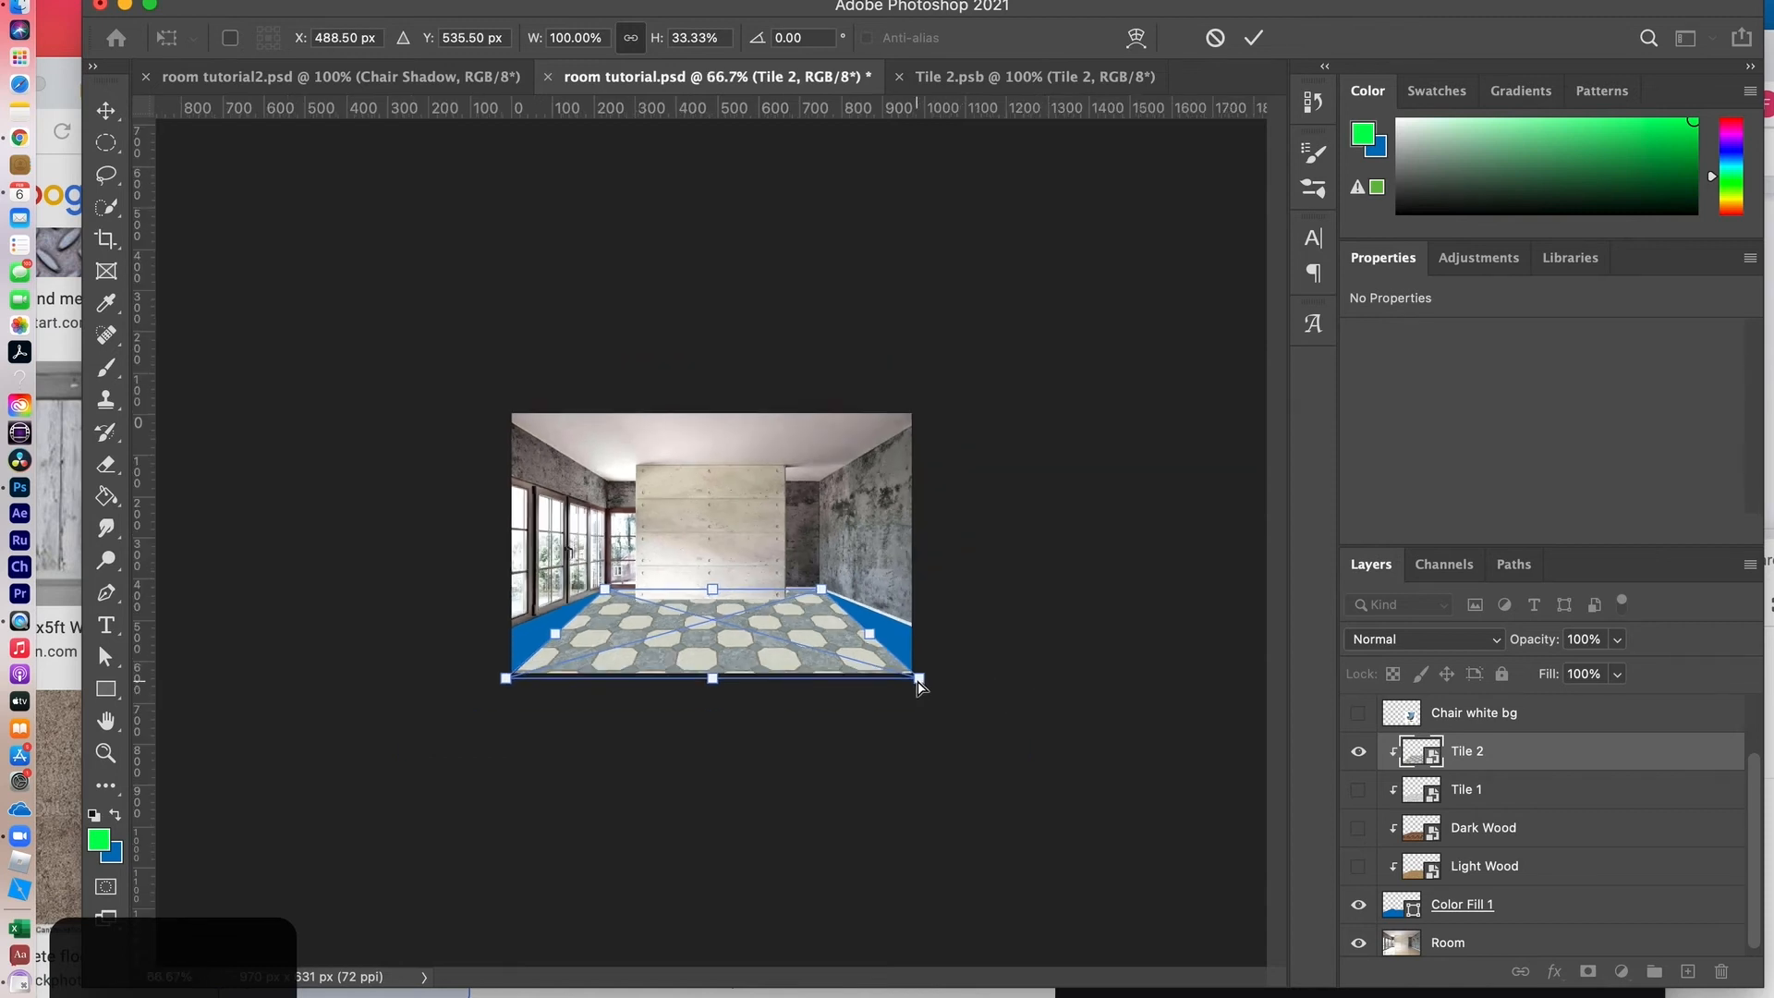
pyautogui.moveTo(919, 678); pyautogui.dragTo(1033, 681)
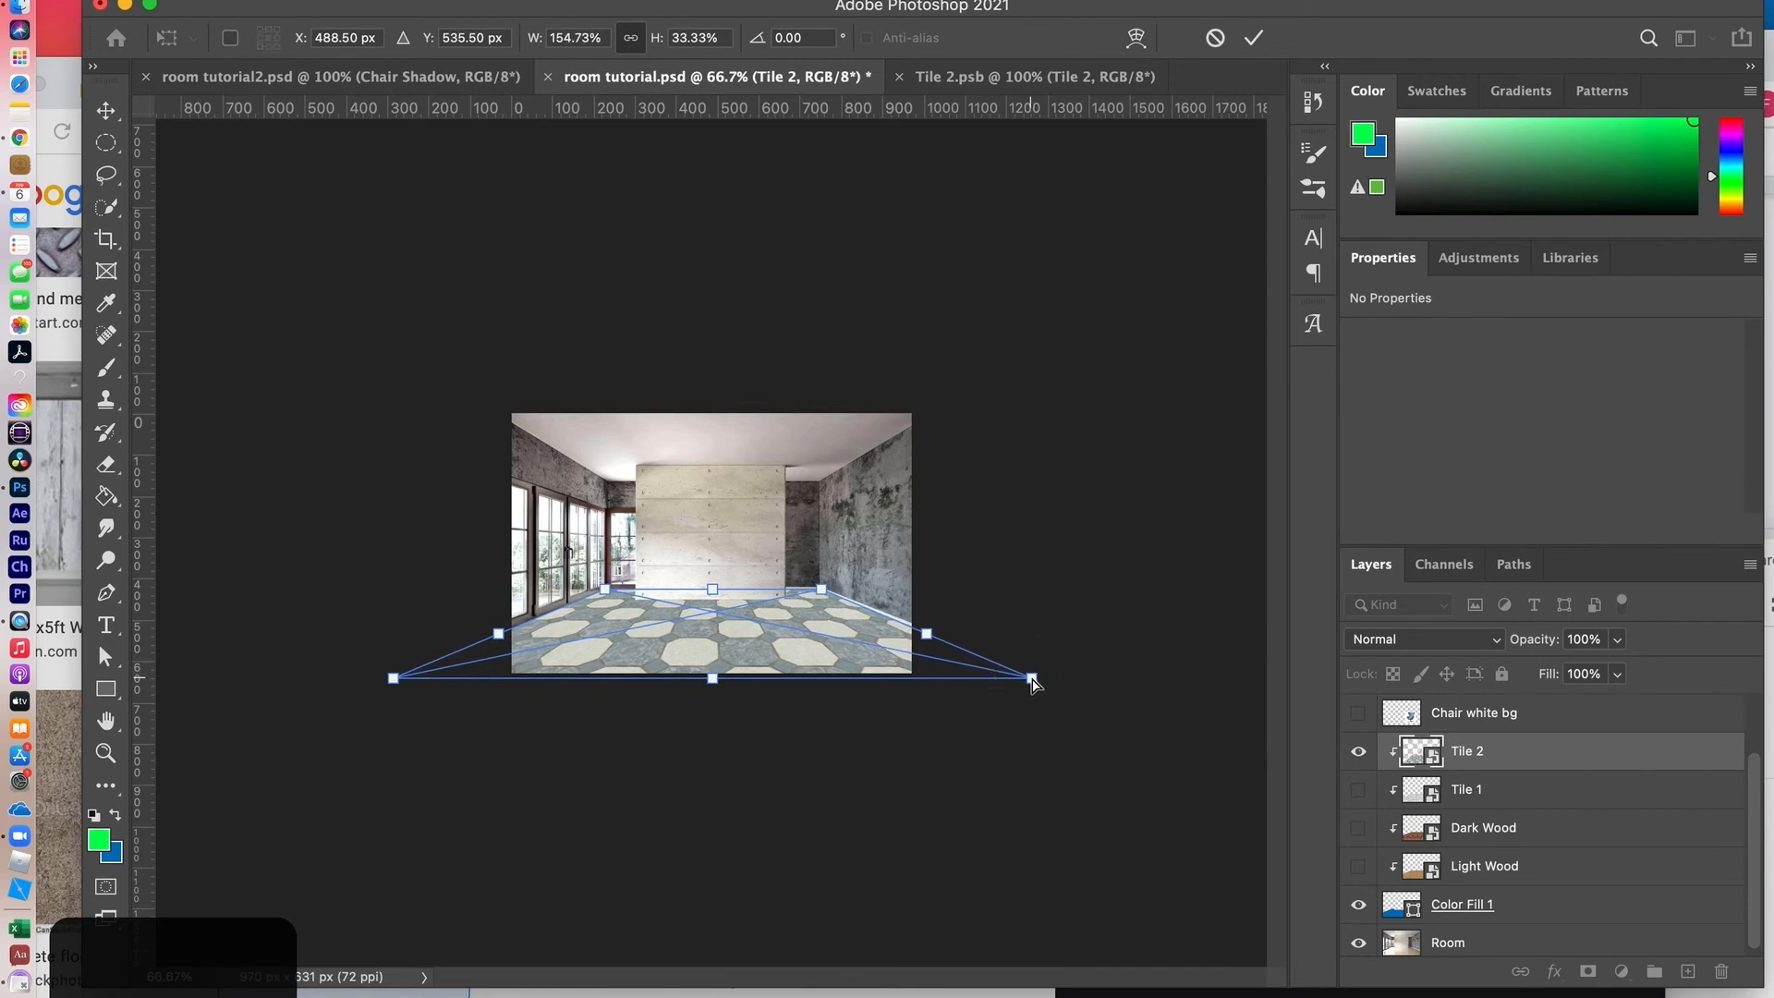
pyautogui.press('Return')
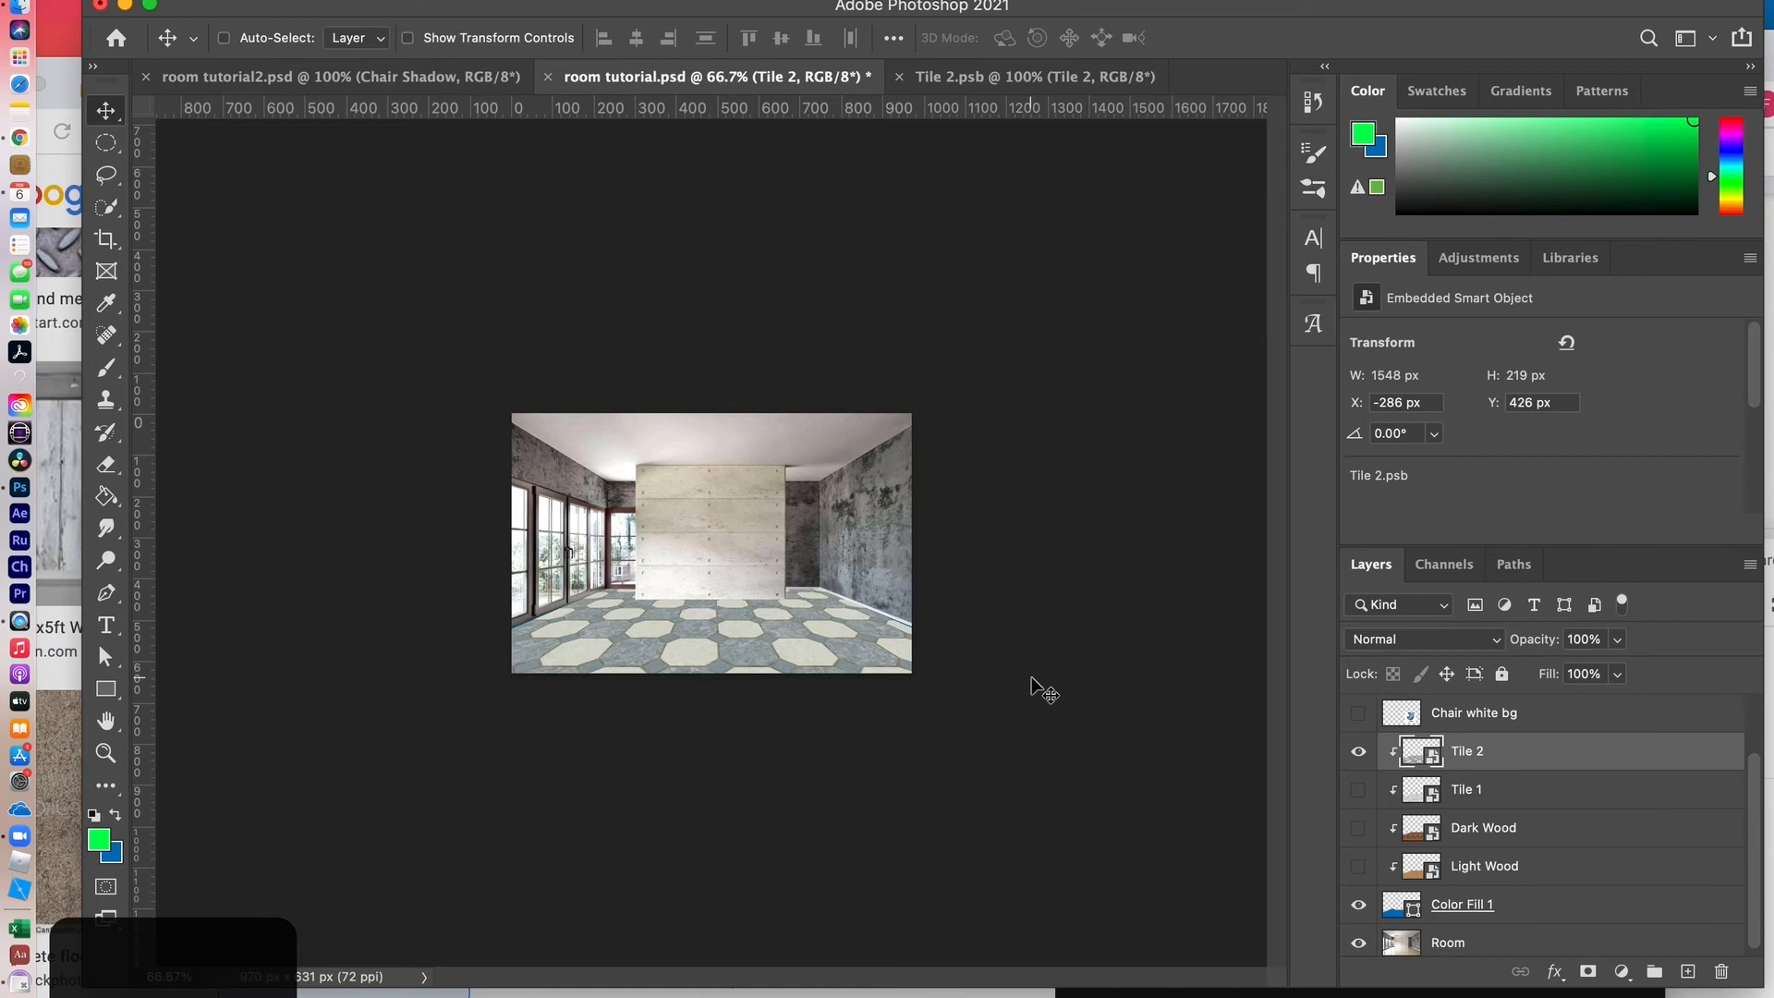
# Step: Check the tiled floor up close and set the Color Fill 1 layer's blend mode to Linear Burn
pyautogui.press('super')
pyautogui.press('super+minus')
pyautogui.press('super+equal')
pyautogui.press('super+equal')
pyautogui.press('super+equal')
pyautogui.press('super+equal')
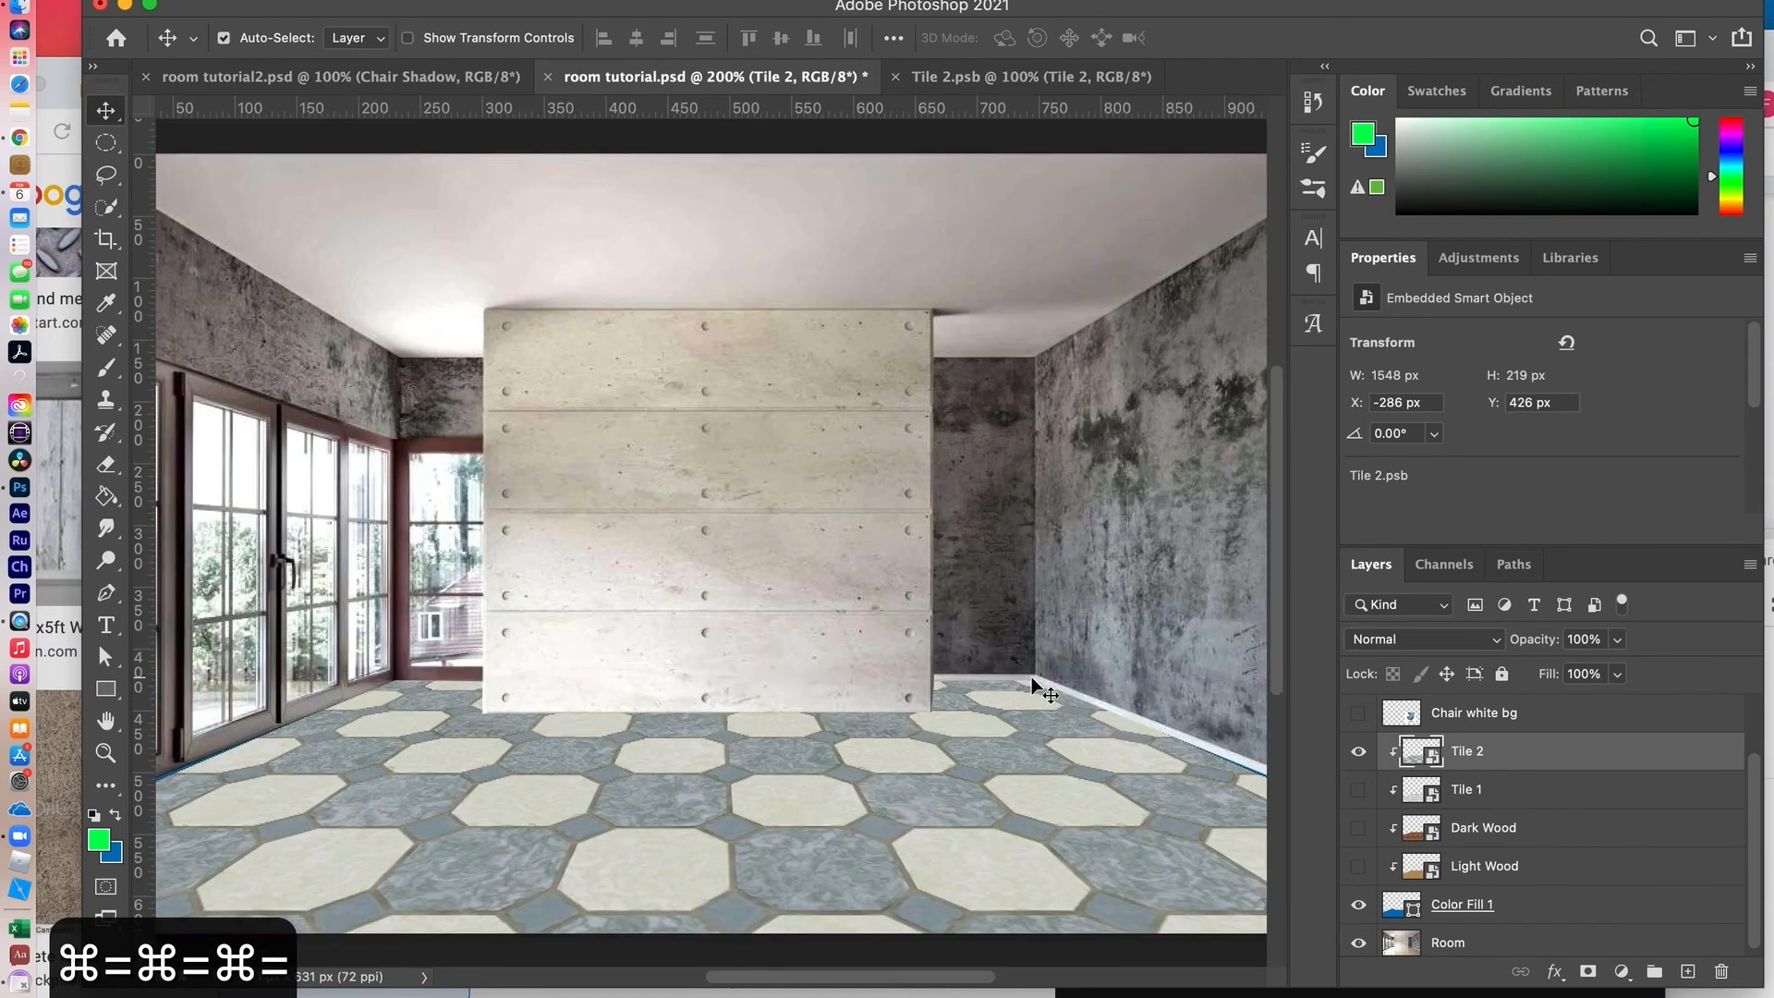
pyautogui.press('super+minus')
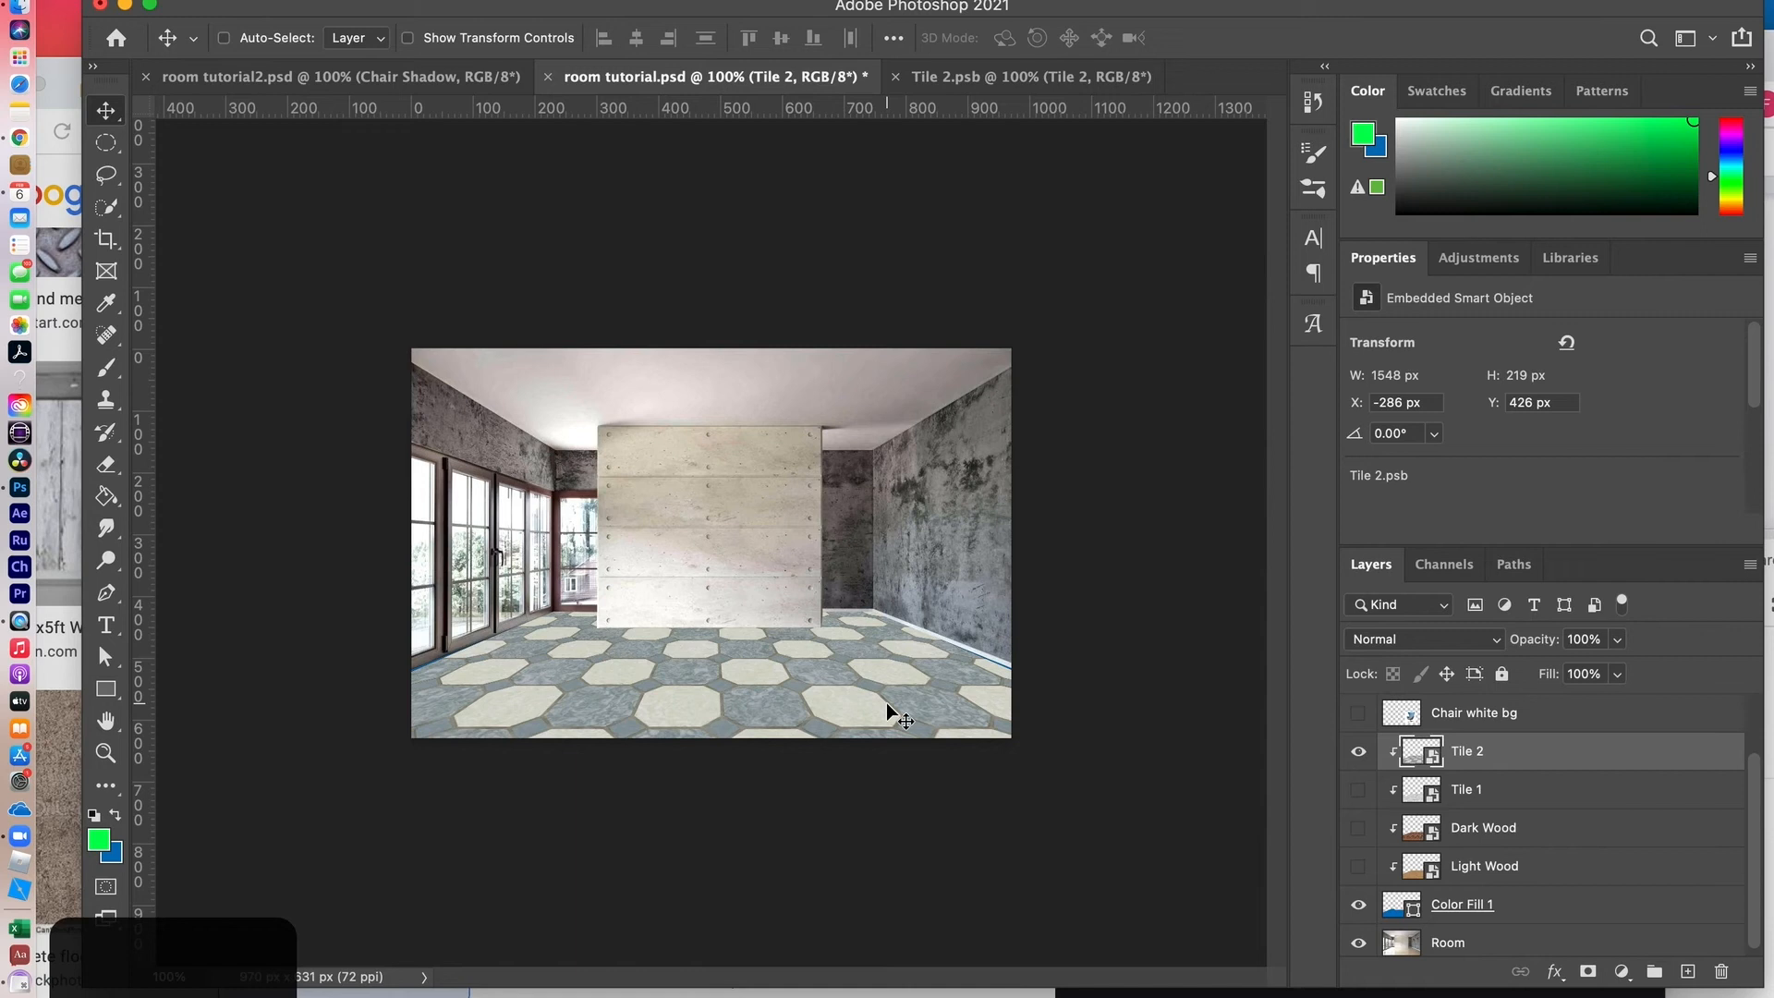
pyautogui.click(1547, 916)
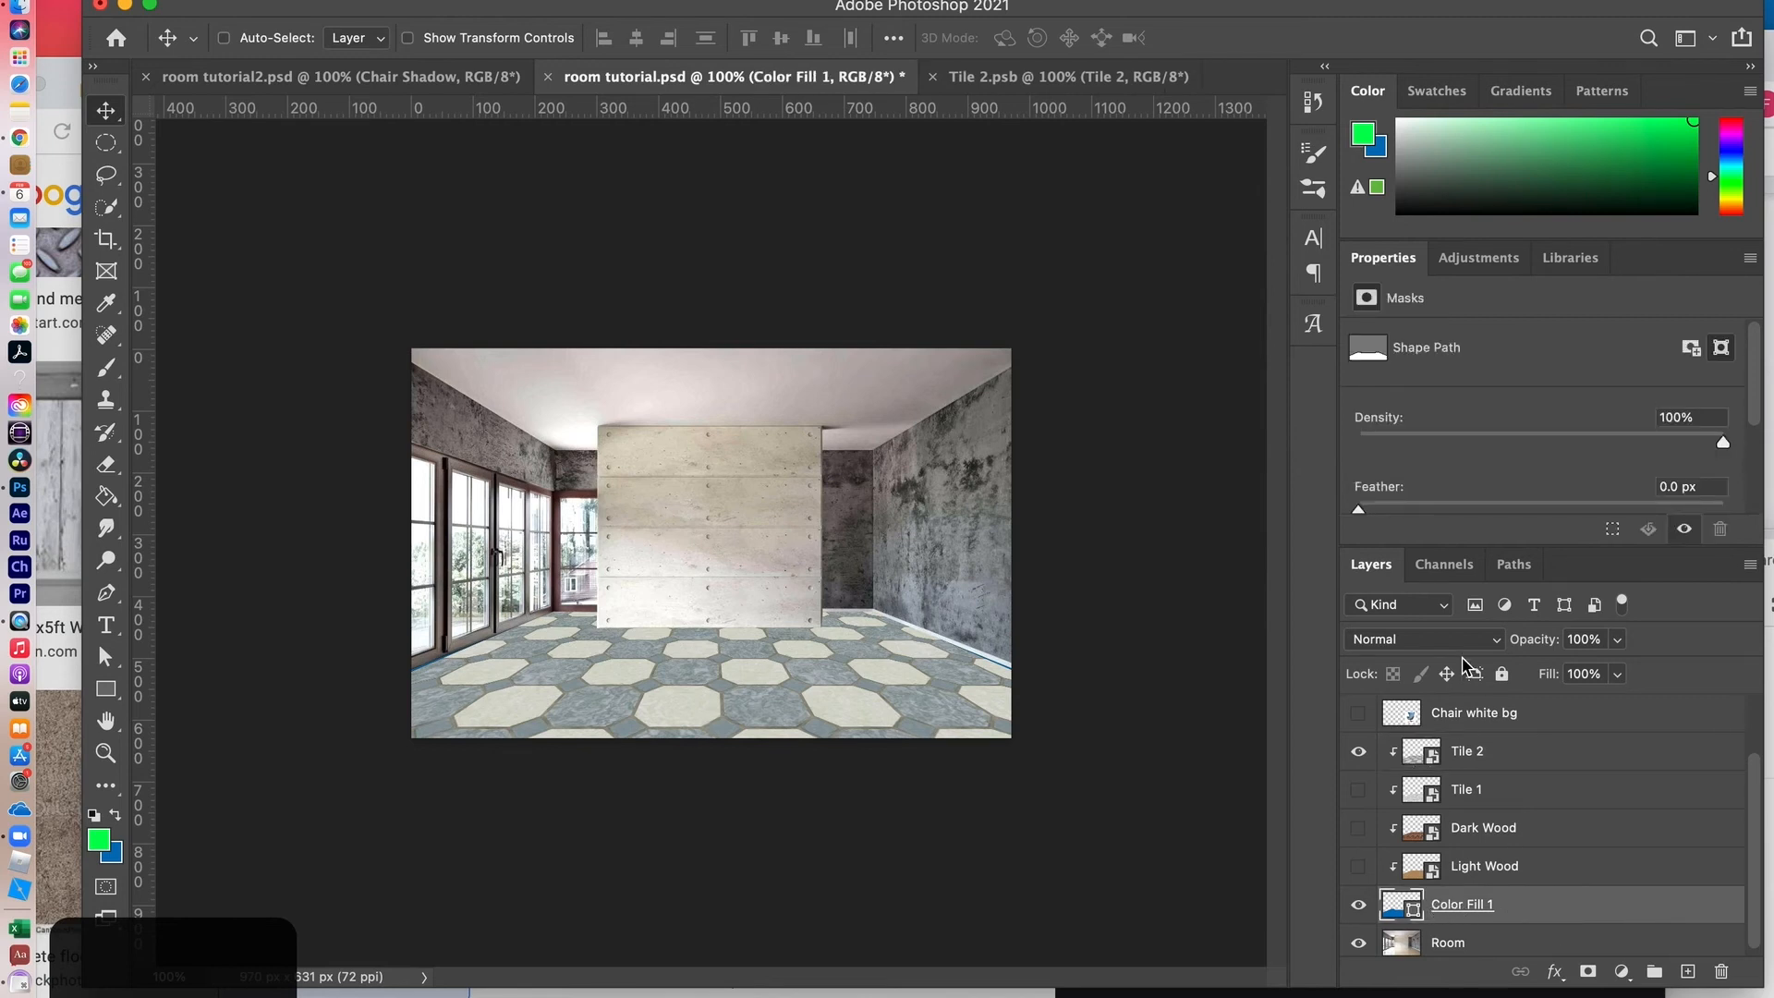
pyautogui.click(1496, 641)
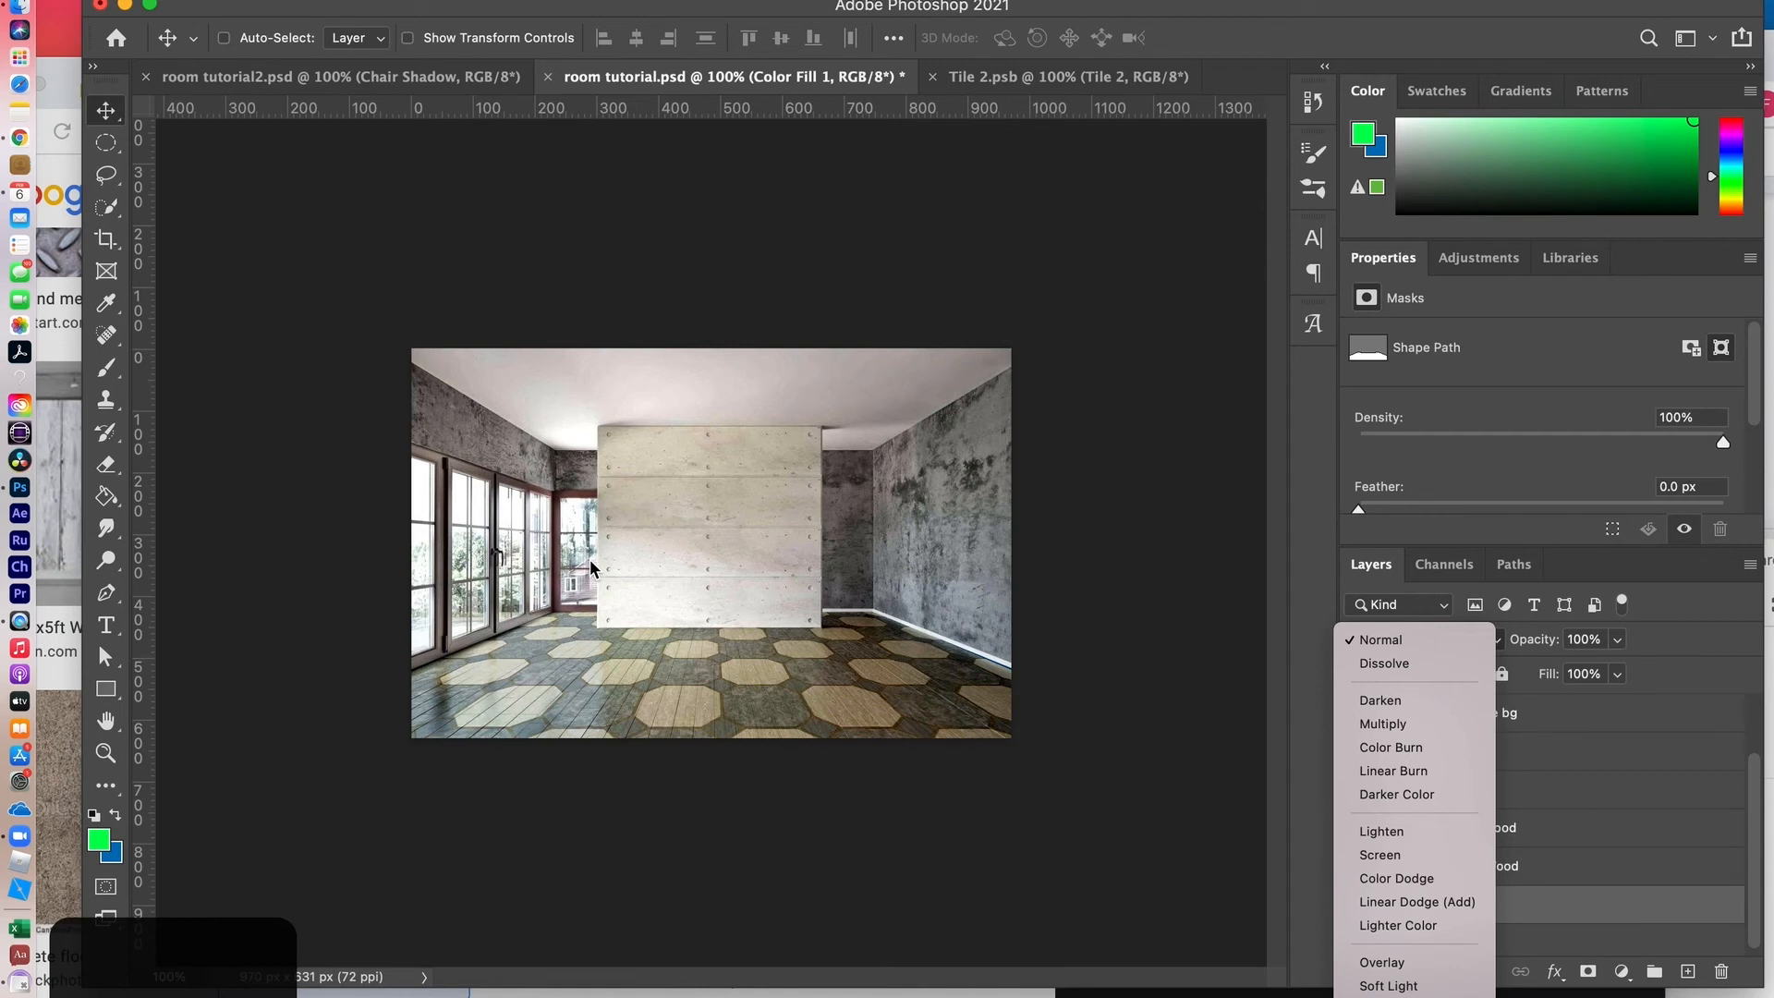
pyautogui.click(1393, 771)
# Step: Show the Light Wood layer instead of Tile 2 and open its smart object contents
pyautogui.click(1358, 867)
pyautogui.click(1358, 752)
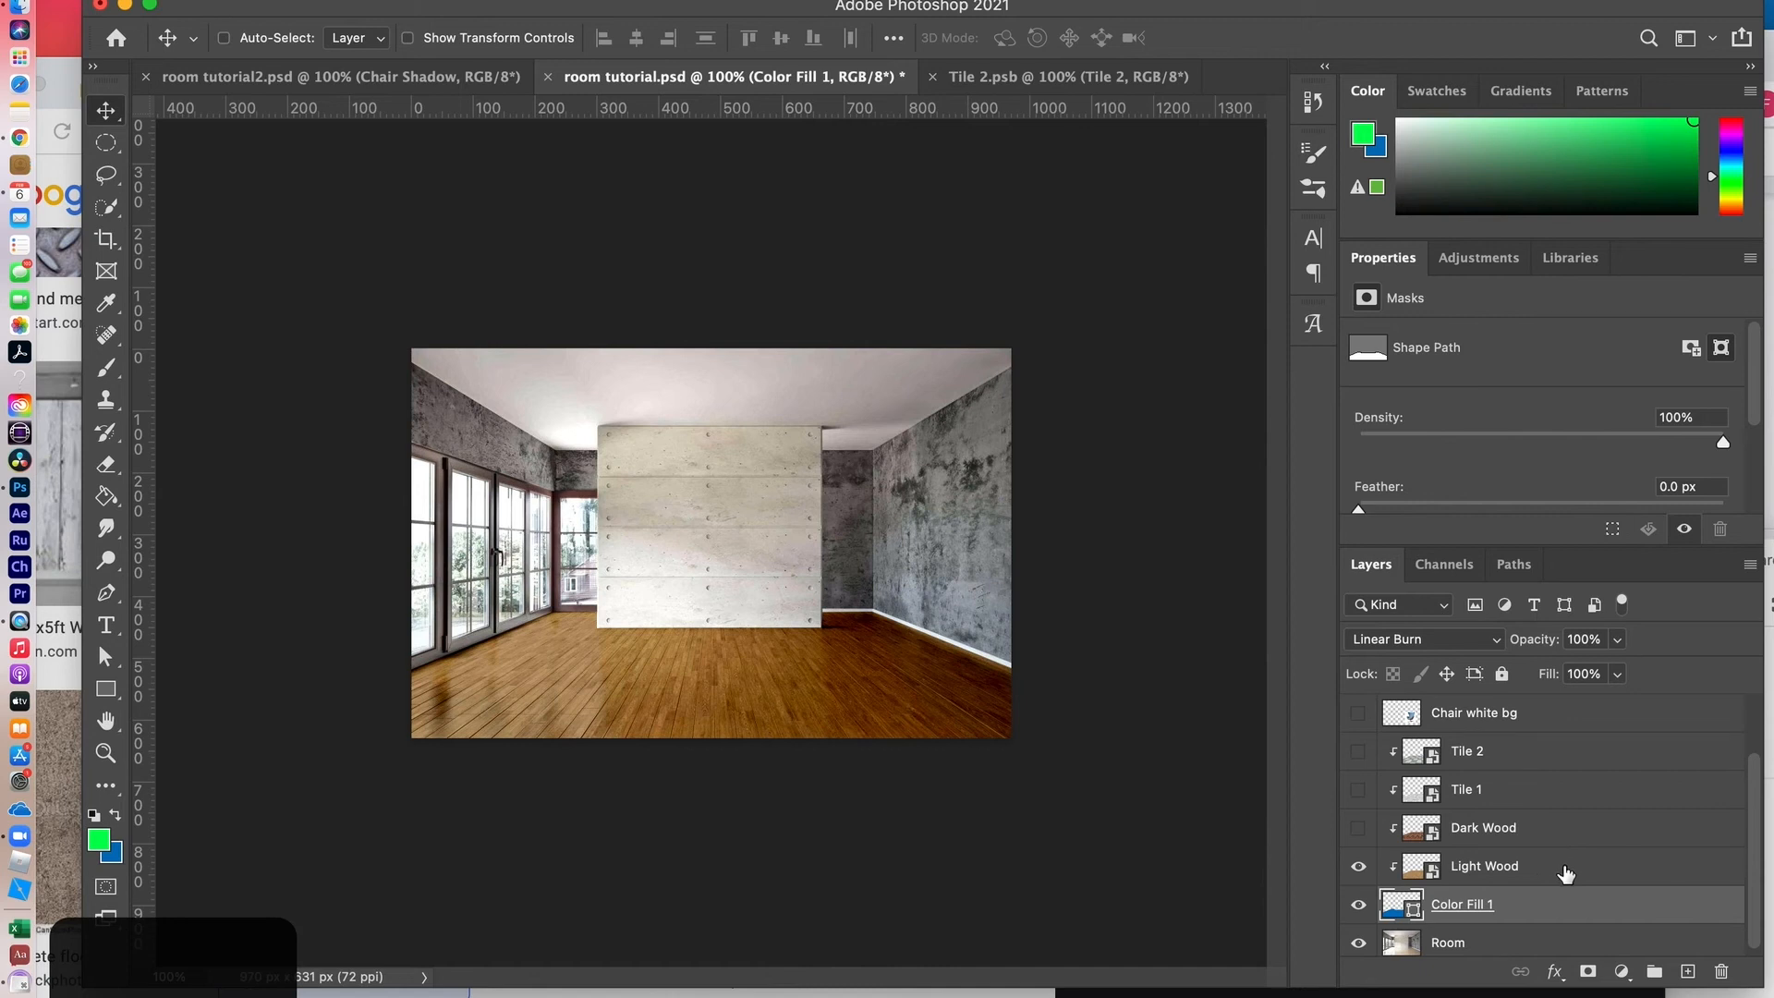
pyautogui.click(1433, 873)
pyautogui.doubleClick(1433, 873)
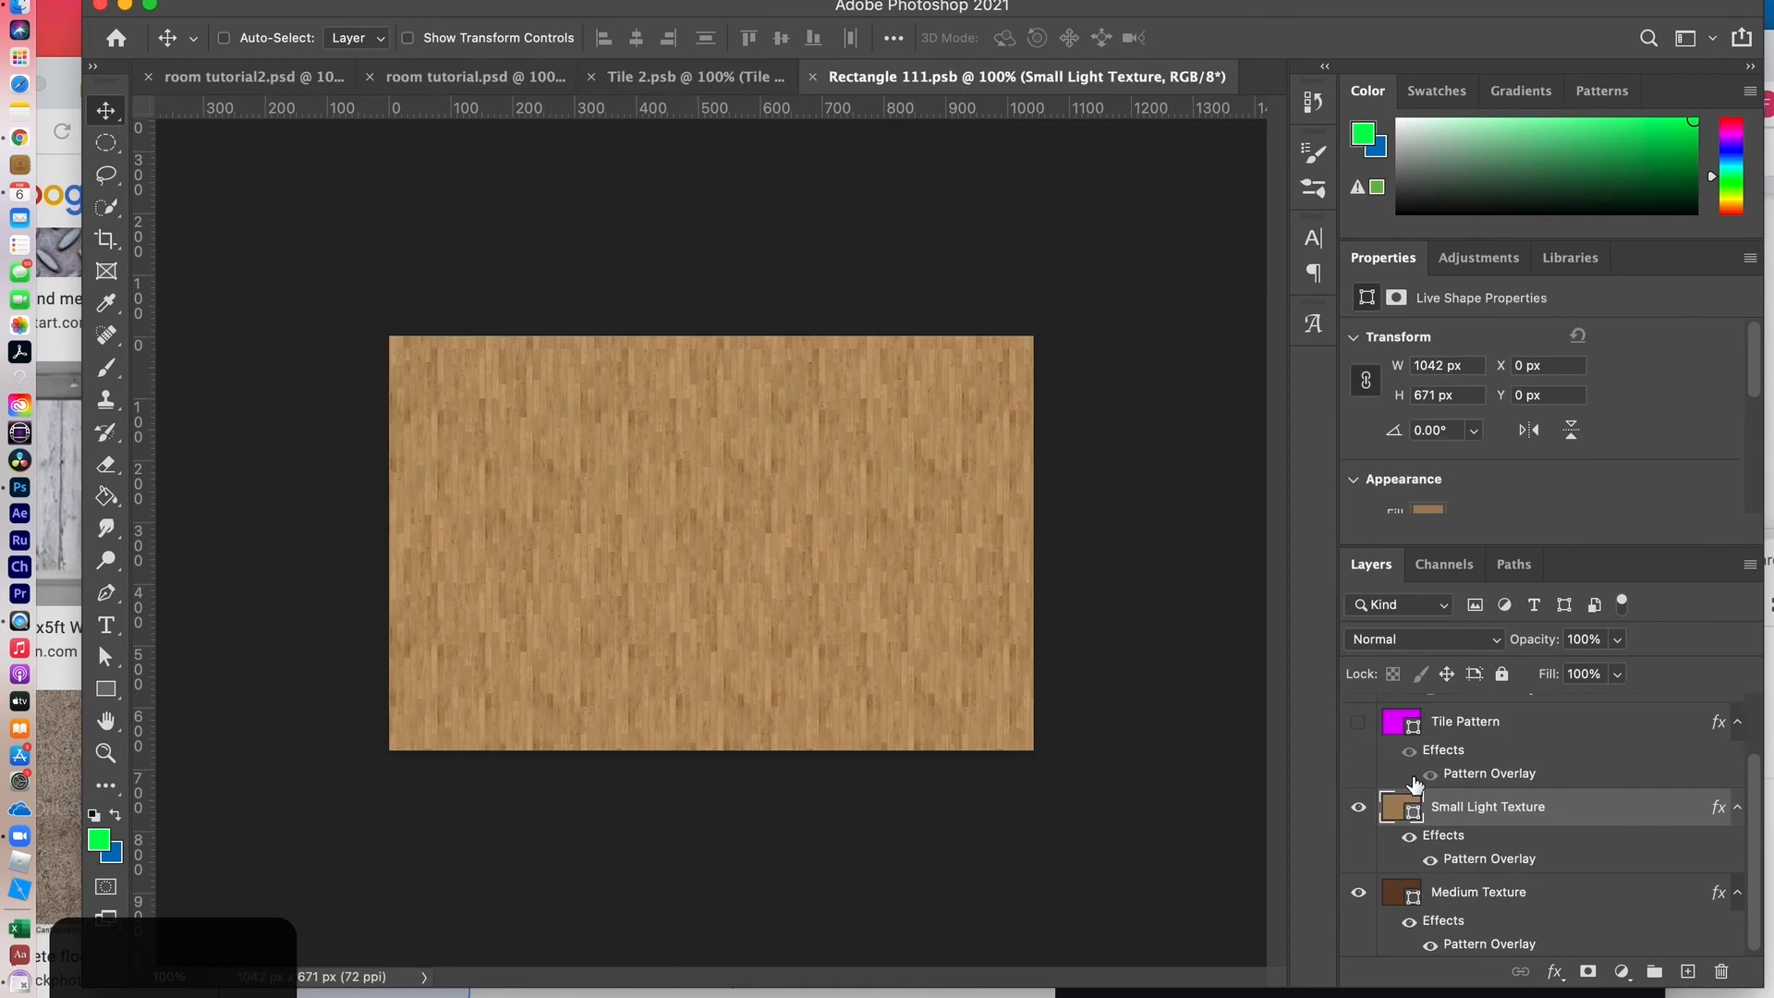
# Step: Preview the Big Light Texture layer and the Tile Pattern layer in Rectangle 111.psb
pyautogui.click(1754, 882)
pyautogui.moveTo(1754, 885); pyautogui.dragTo(1755, 845)
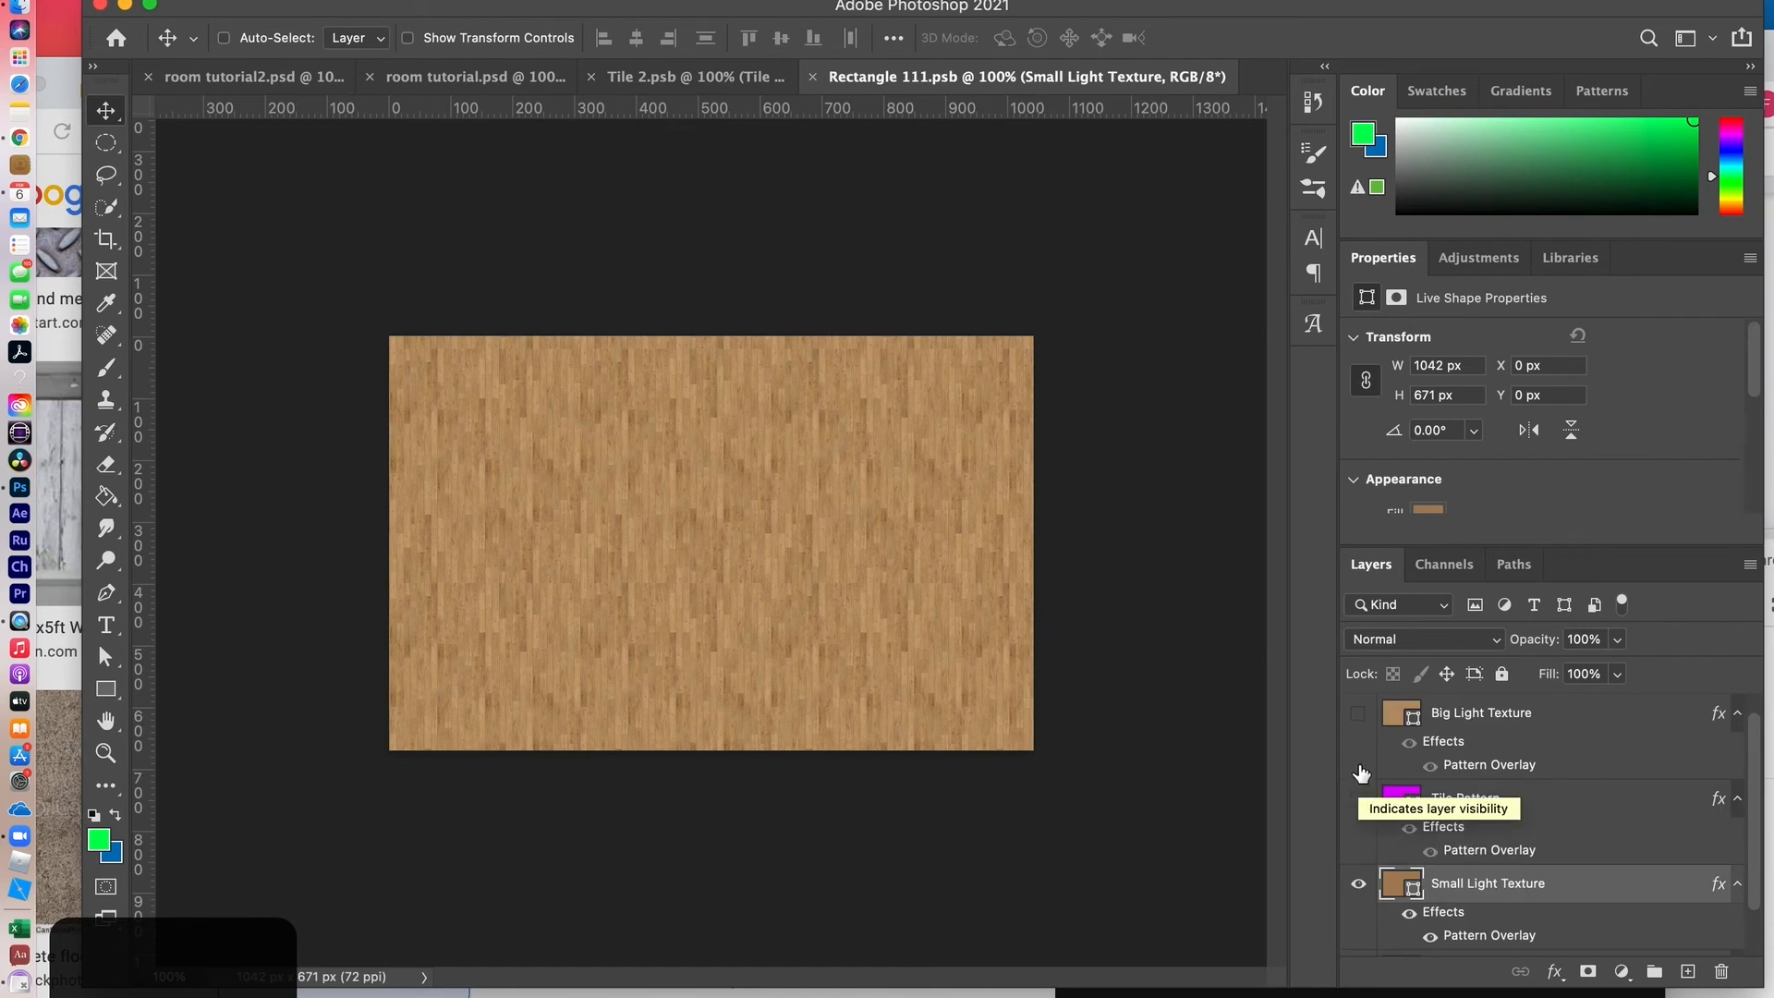
pyautogui.click(1358, 714)
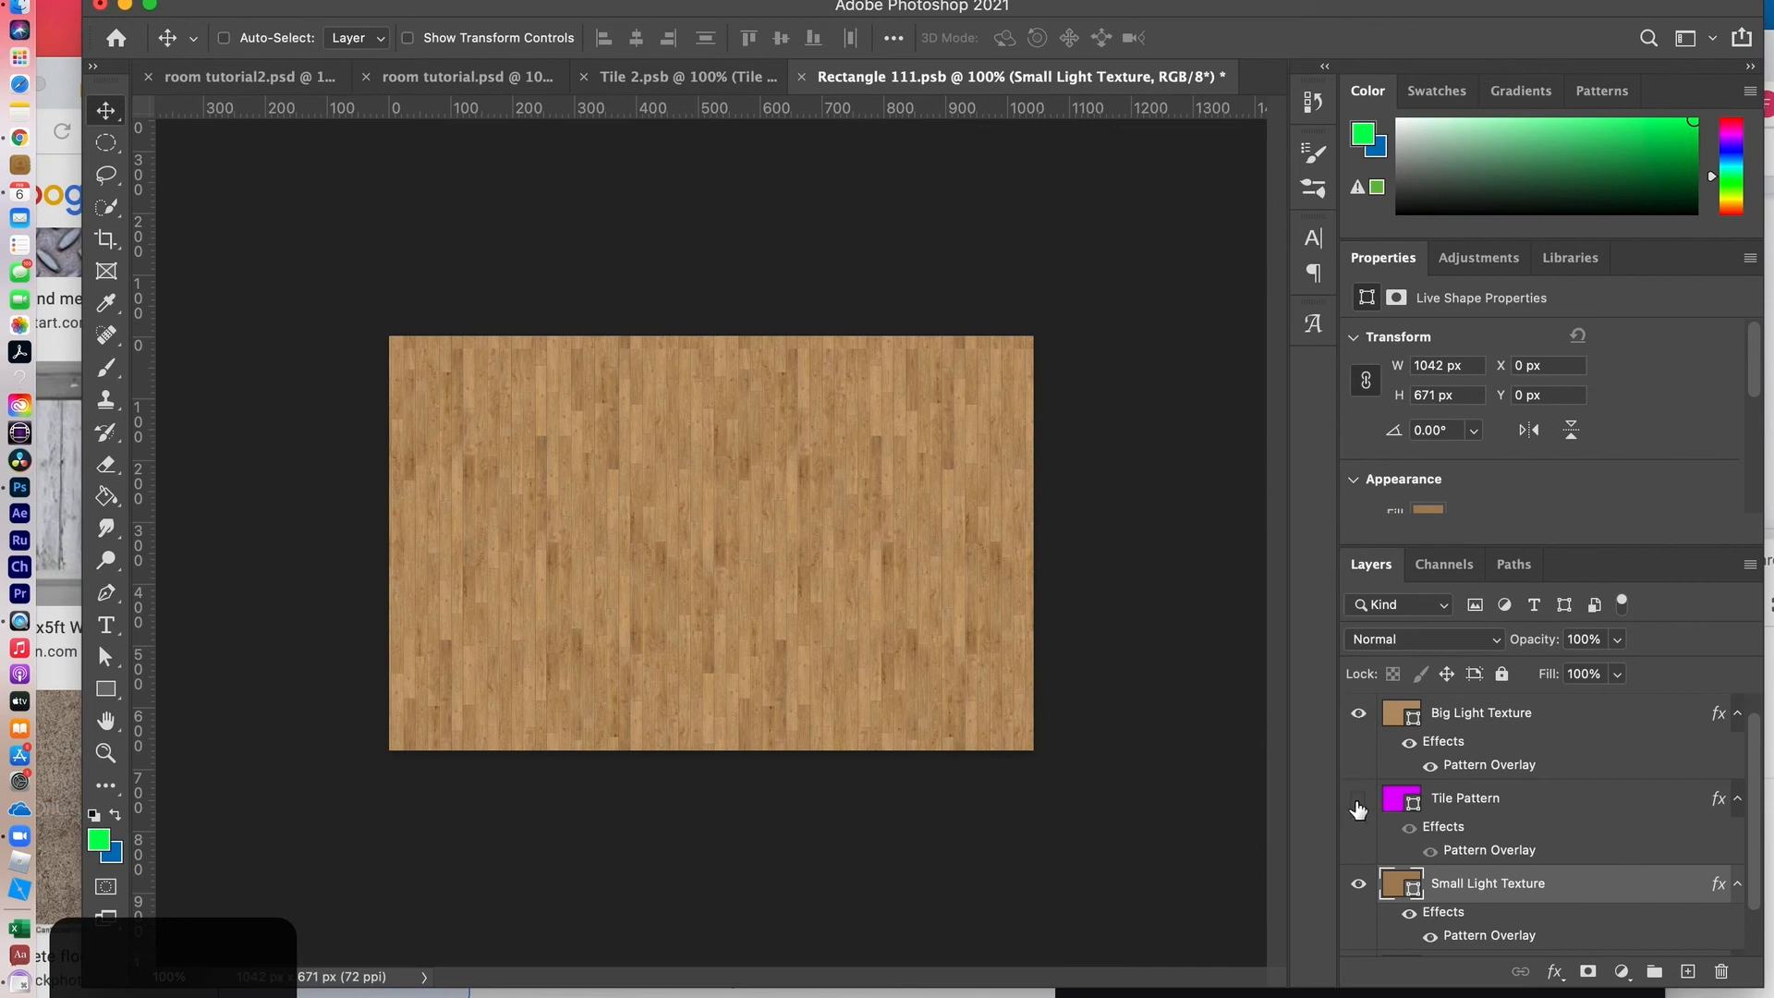
pyautogui.click(1357, 802)
pyautogui.click(1358, 713)
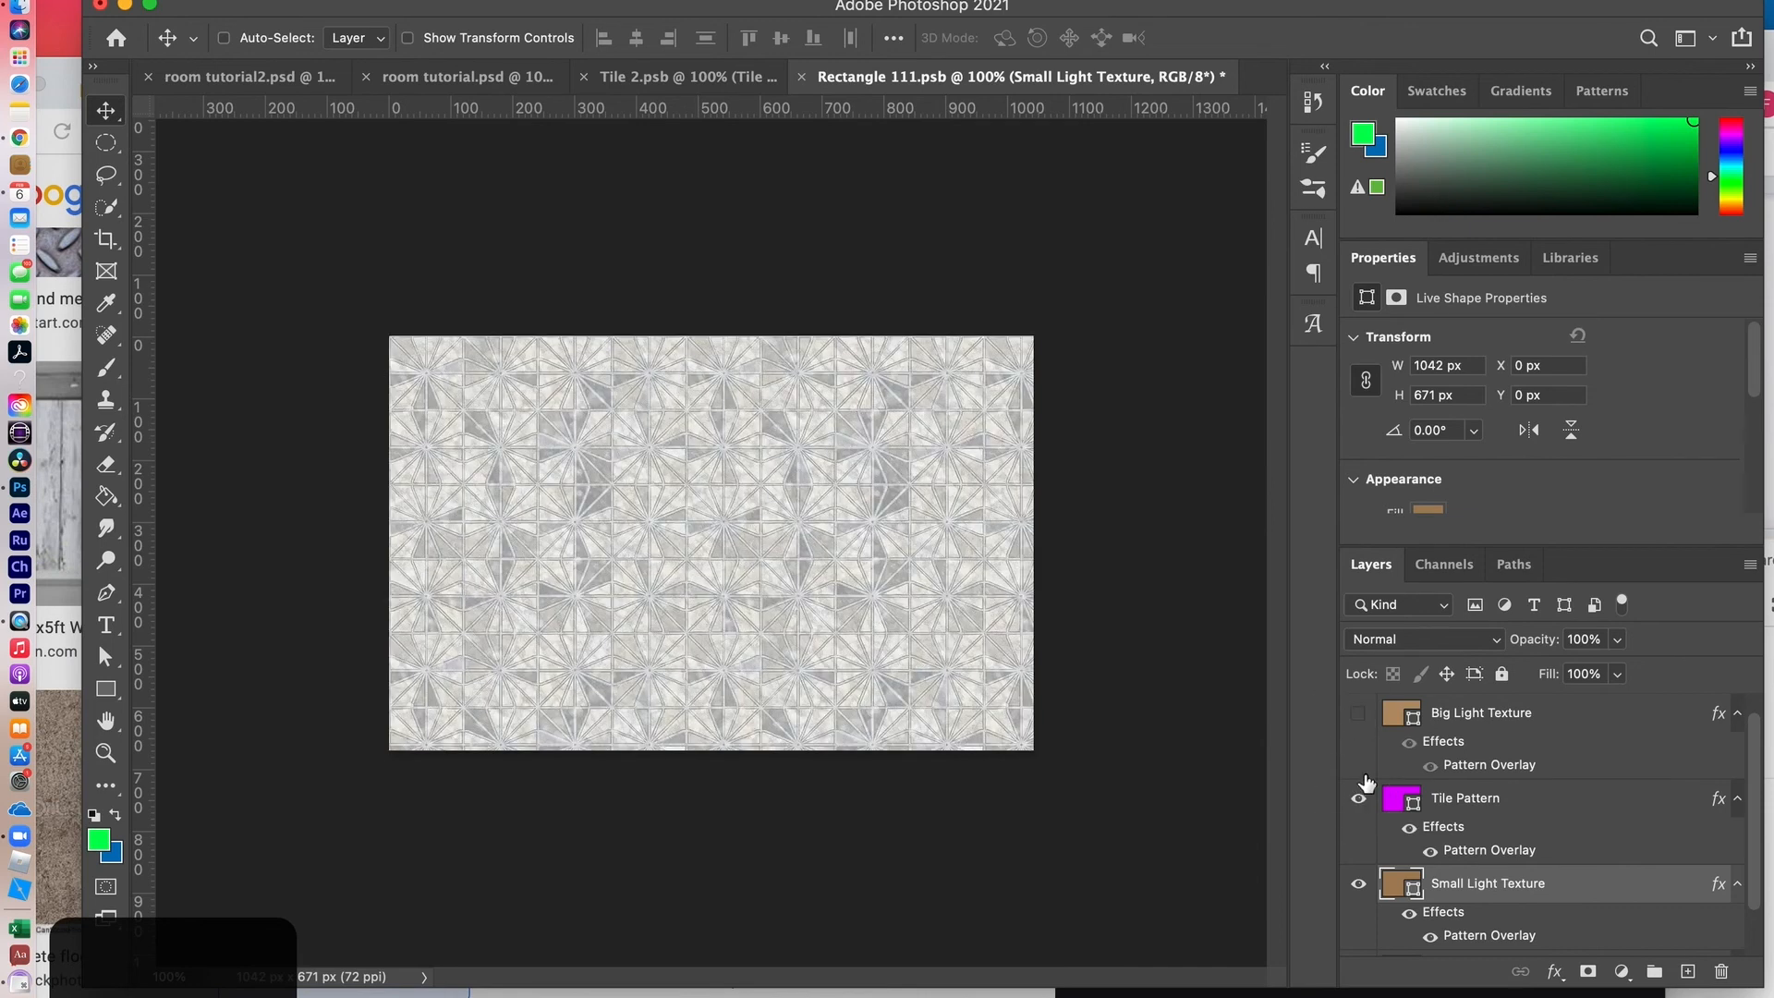
# Step: Hide Tile Pattern and Small Light Texture to expose Medium Texture, save Rectangle 111.psb, and return to room tutorial.psd
pyautogui.scroll(-3, 1398, 820)
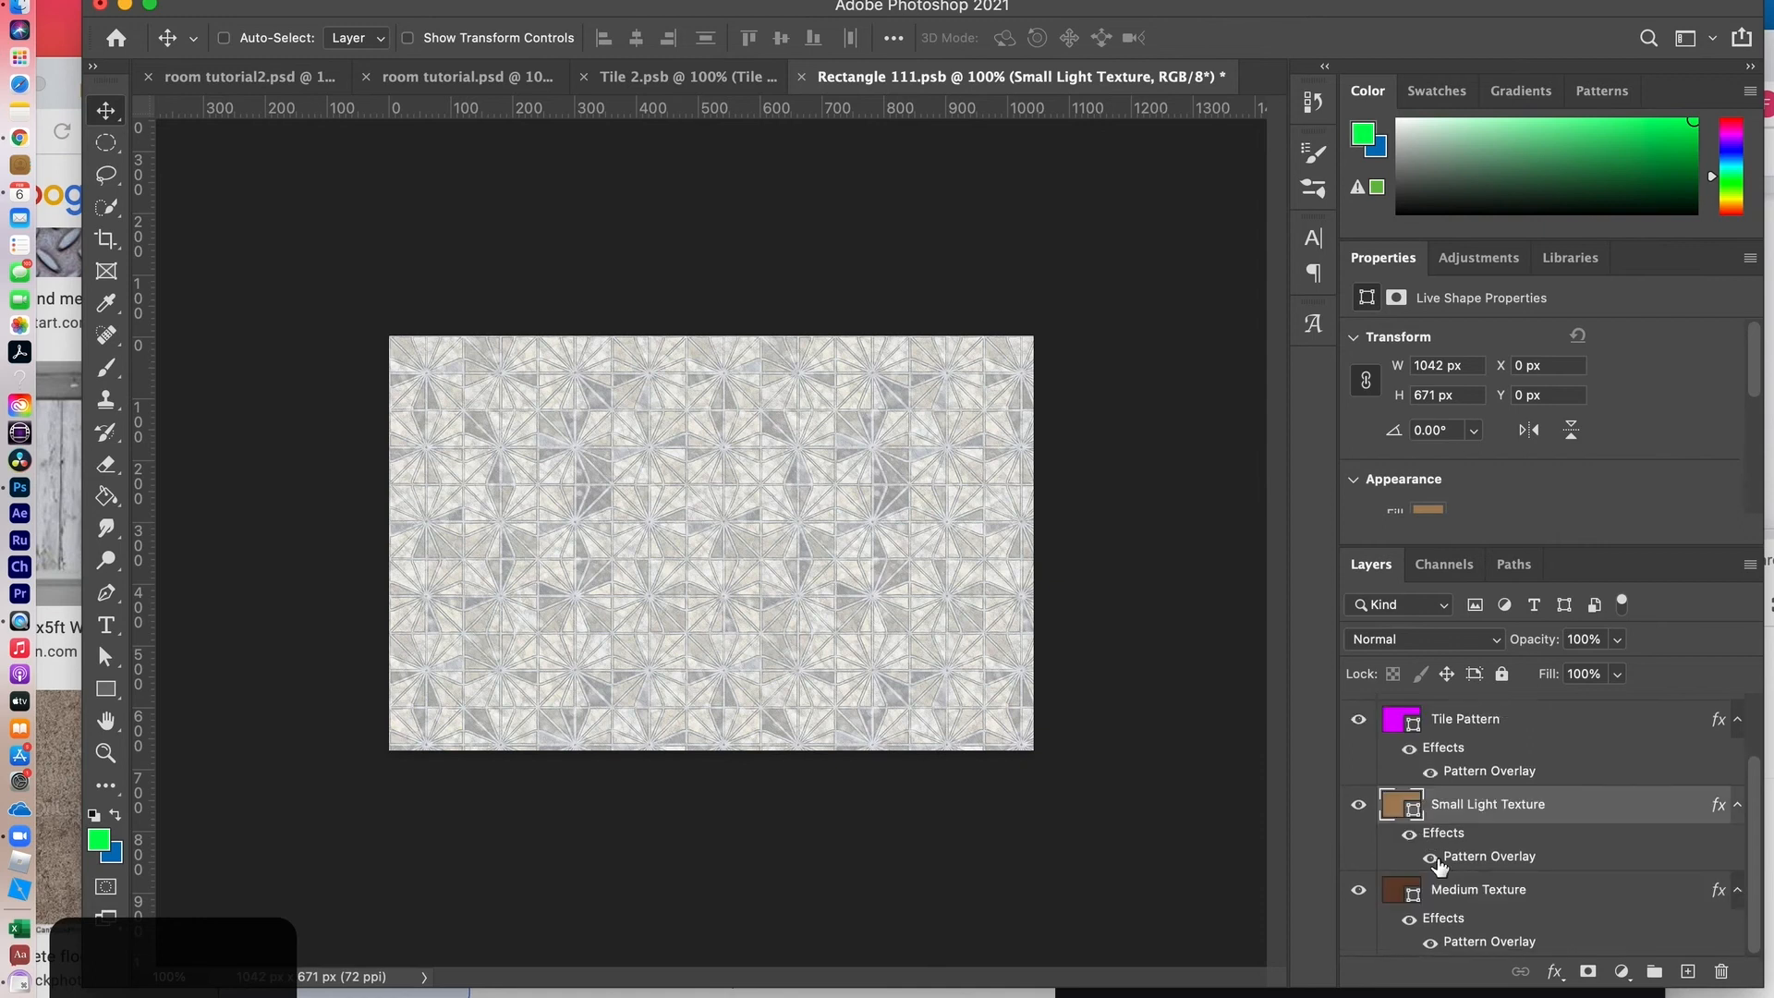
pyautogui.click(1358, 719)
pyautogui.click(1358, 805)
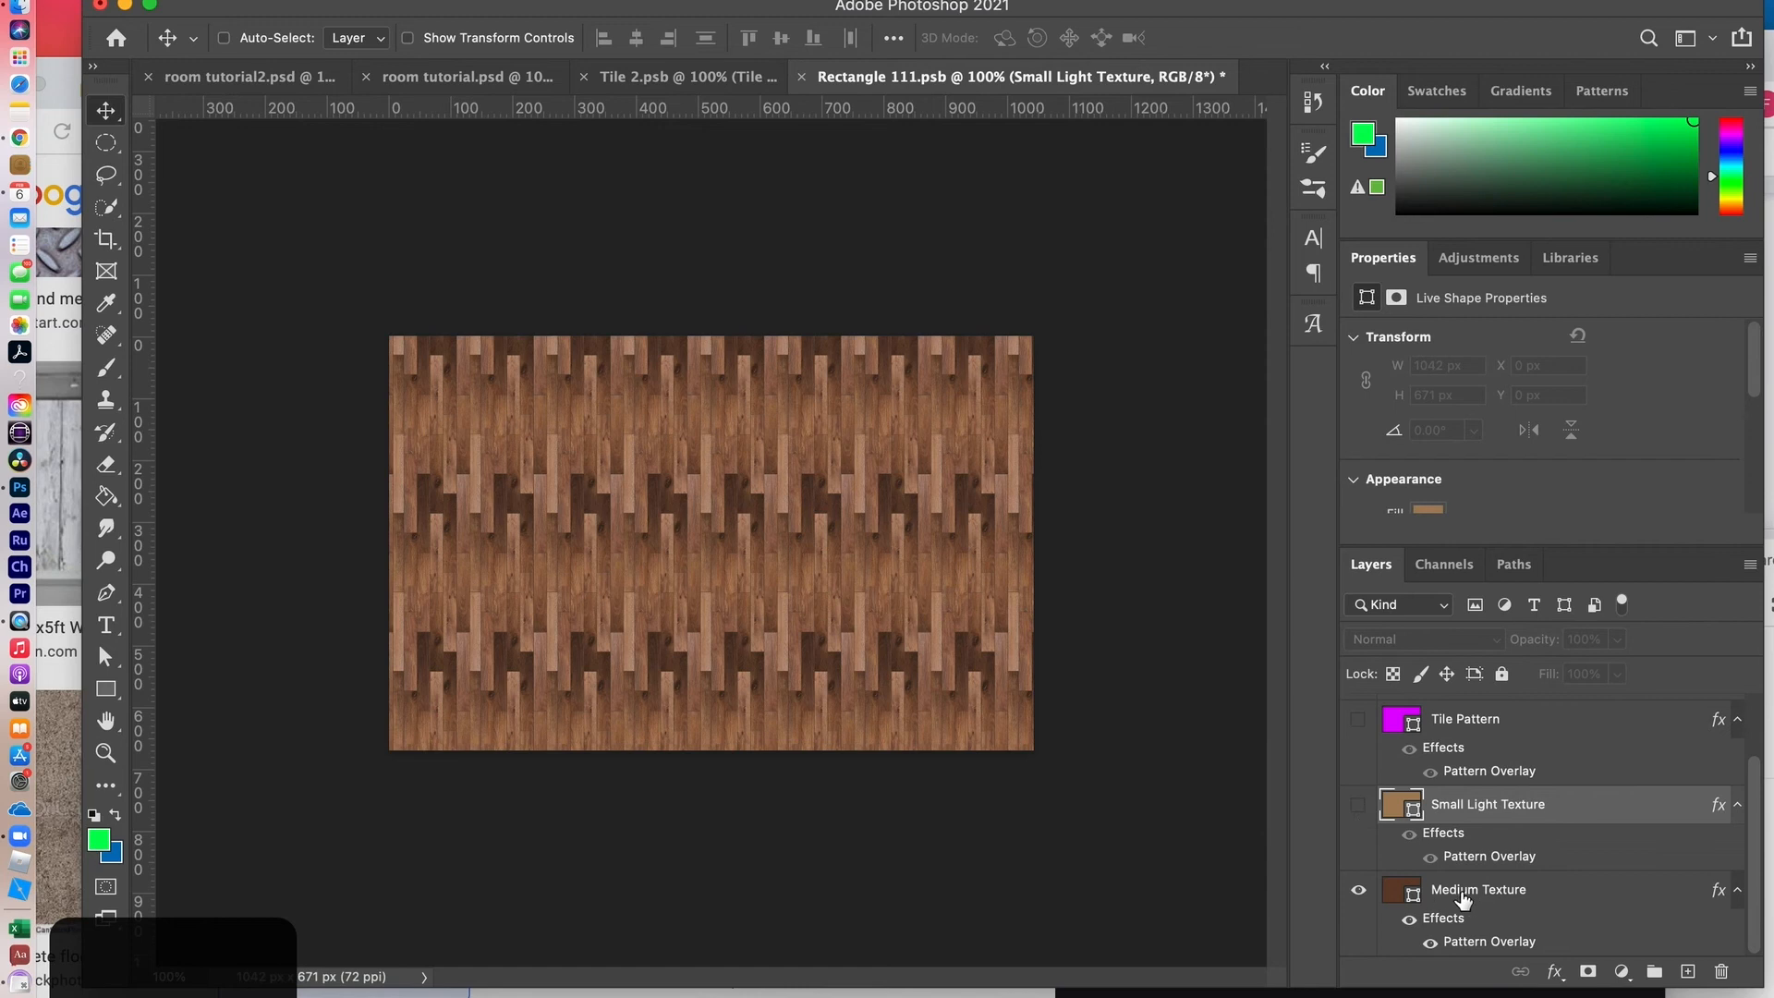
pyautogui.press('super+s')
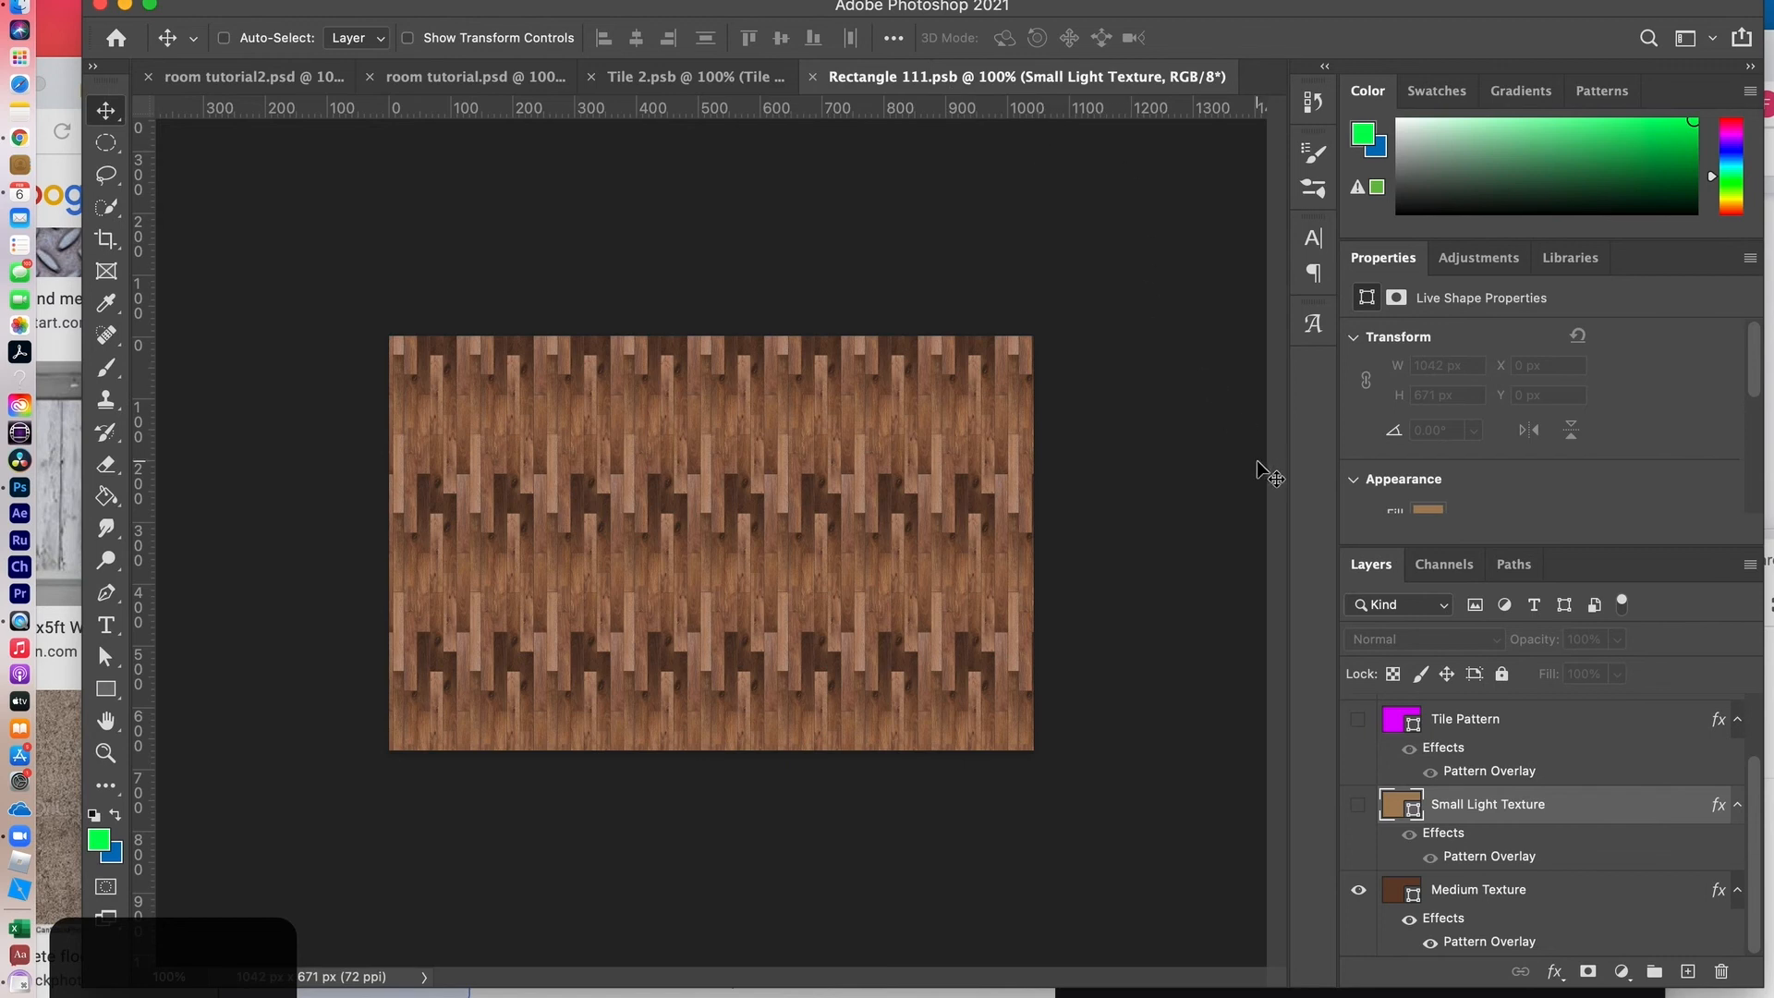
pyautogui.click(469, 81)
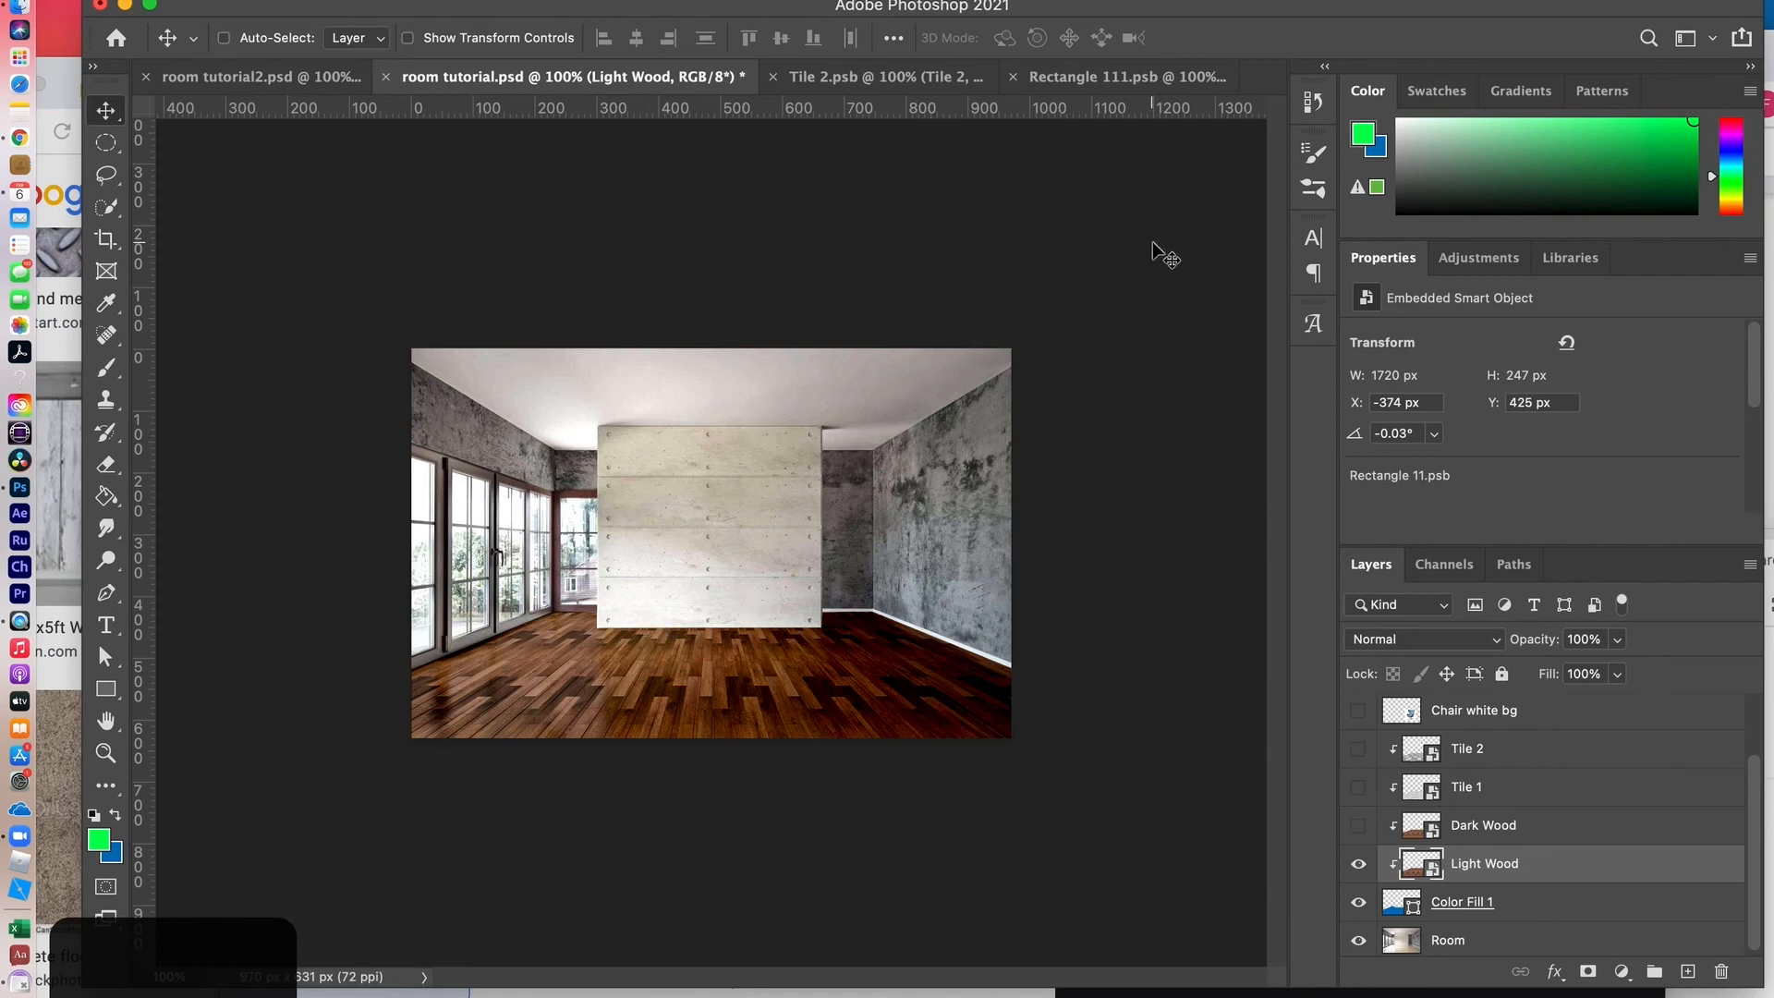
# Step: Reopen the Light Wood contents, show Small Light Texture again, save the file, and return to room tutorial.psd
pyautogui.doubleClick(1434, 876)
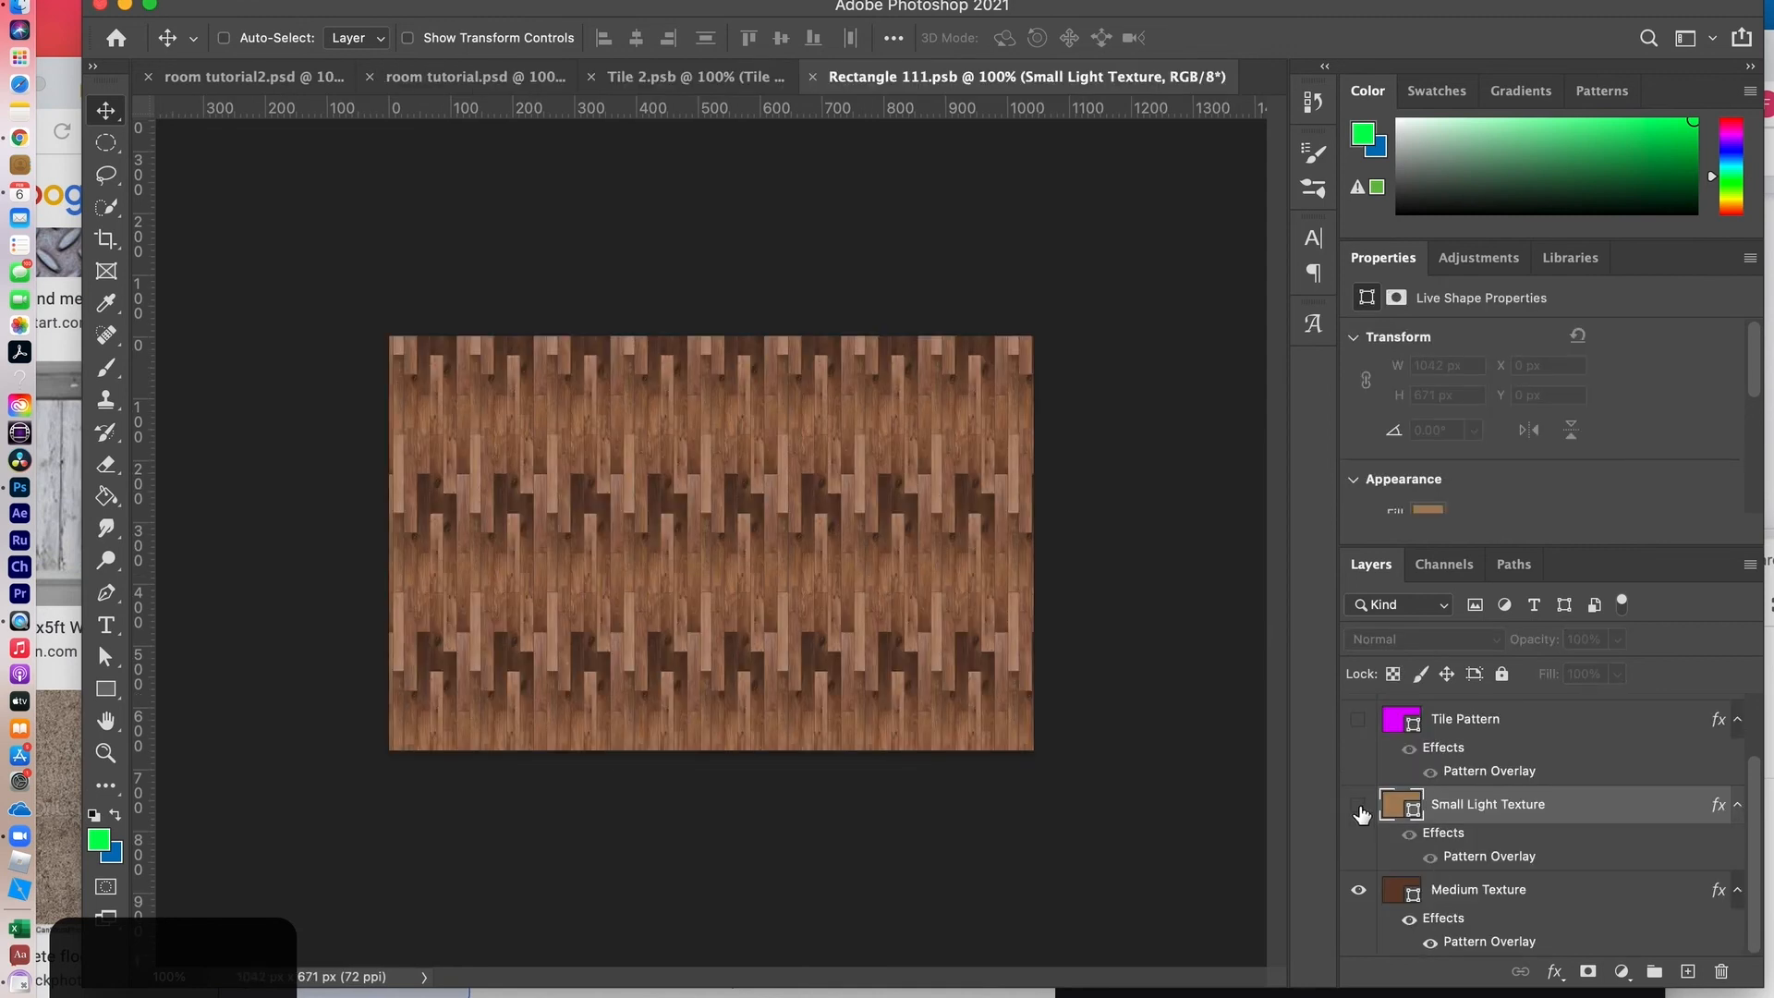
pyautogui.click(1355, 806)
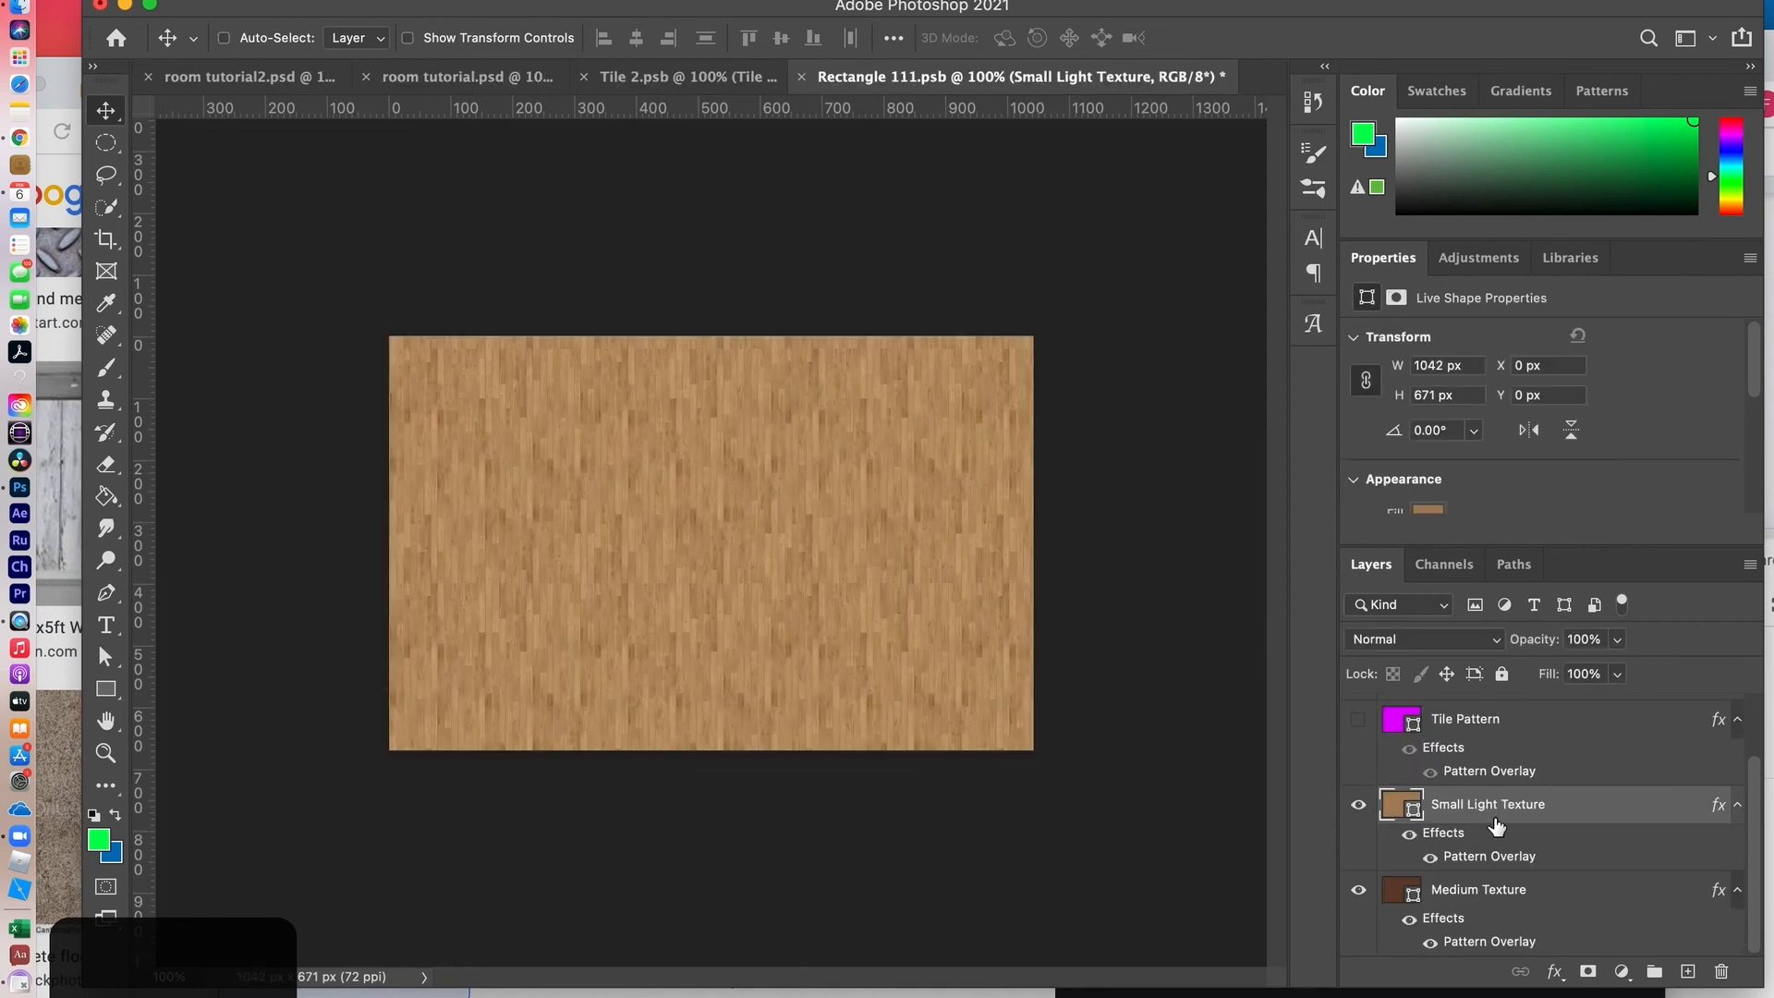
pyautogui.press('cmd+s')
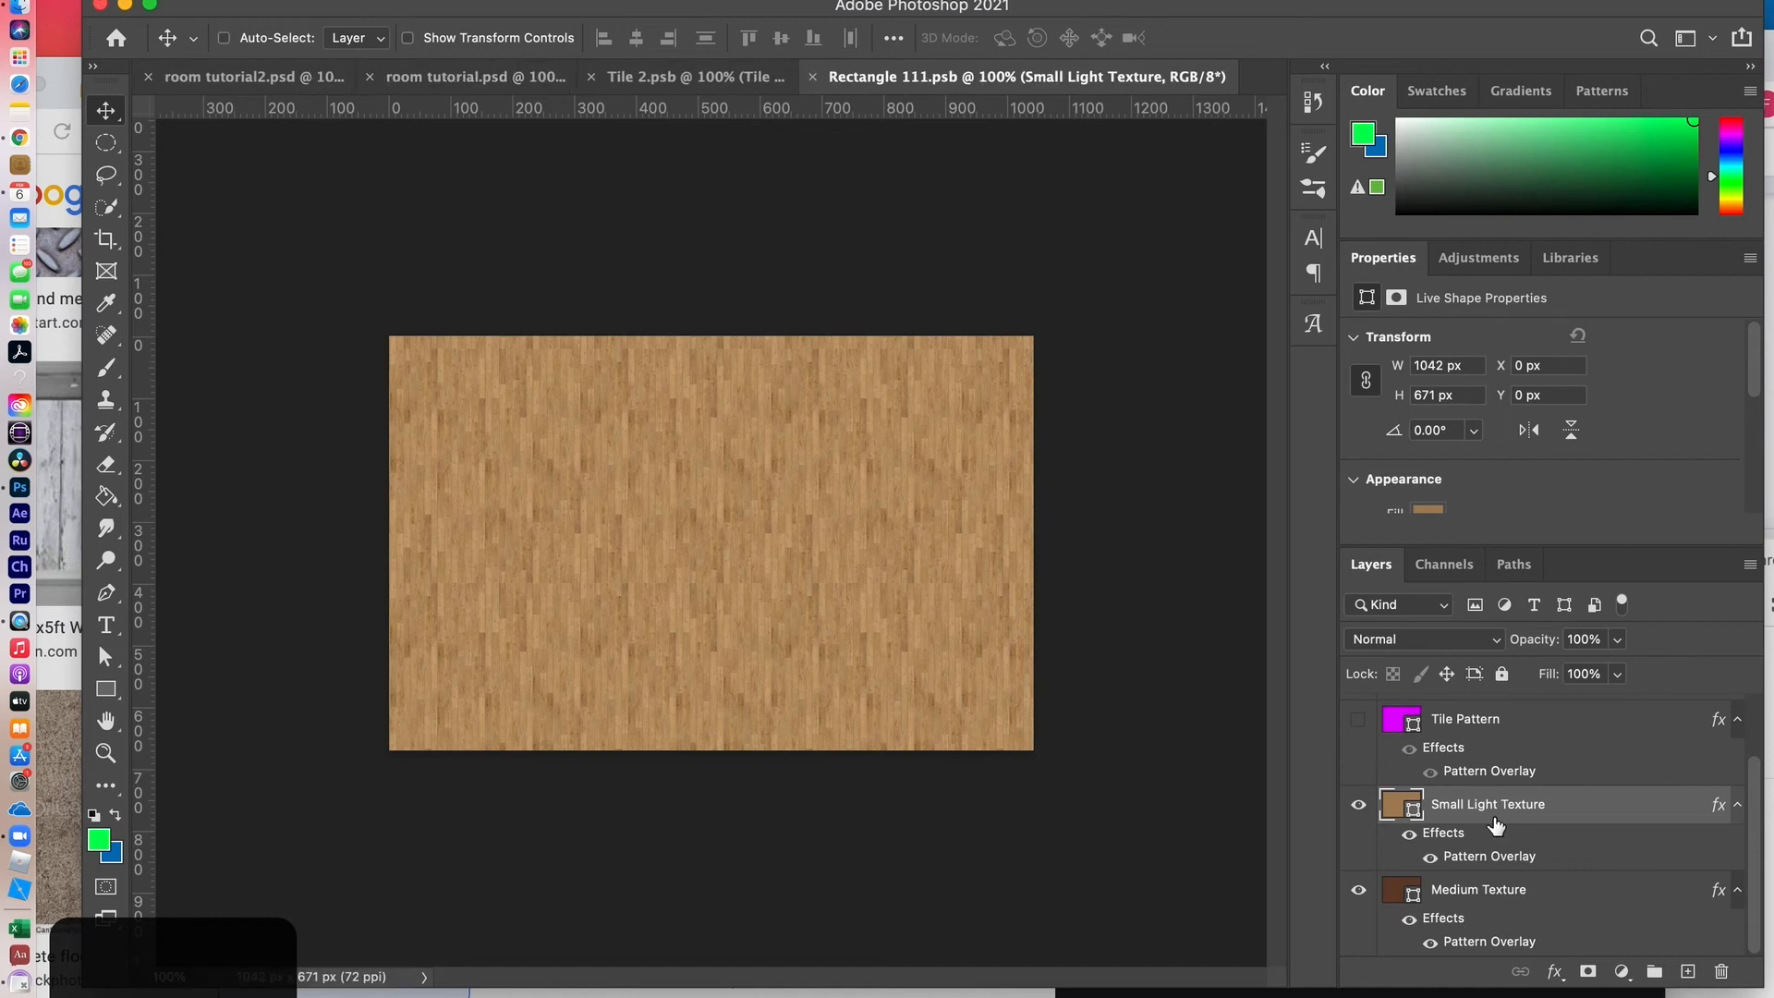
pyautogui.click(454, 79)
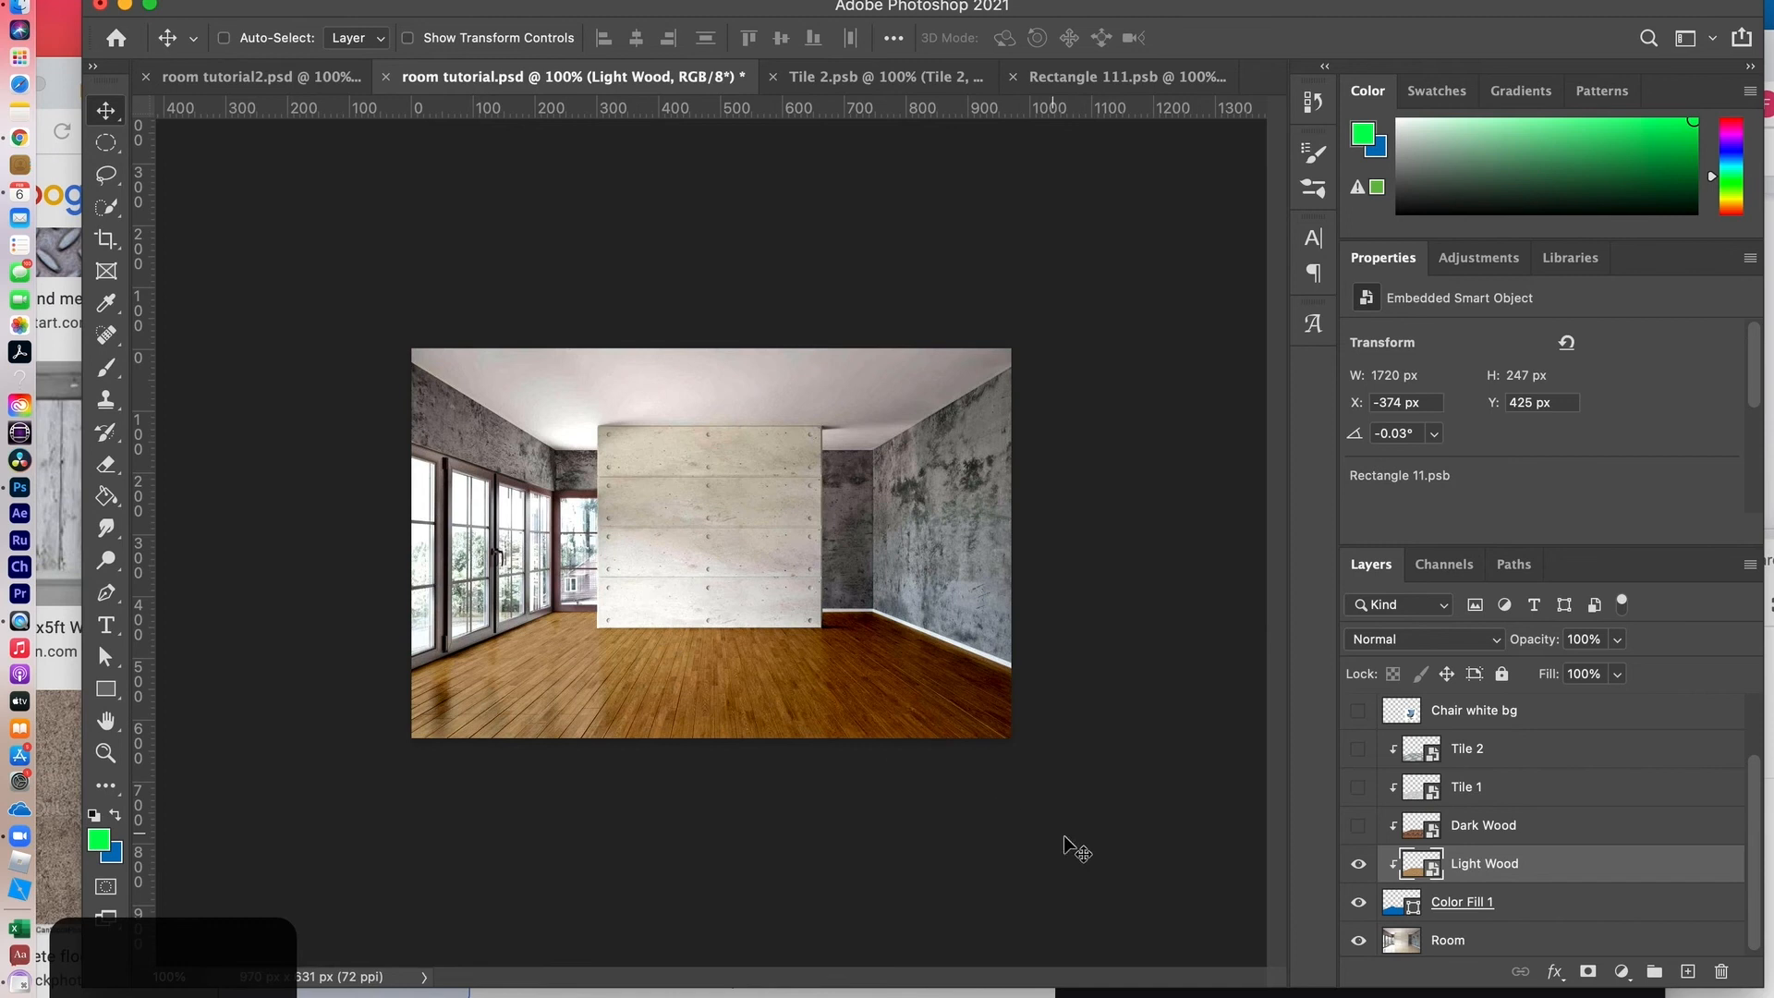
# Step: Show the Chair white bg layer and make it the active layer
pyautogui.scroll(2, 1522, 830)
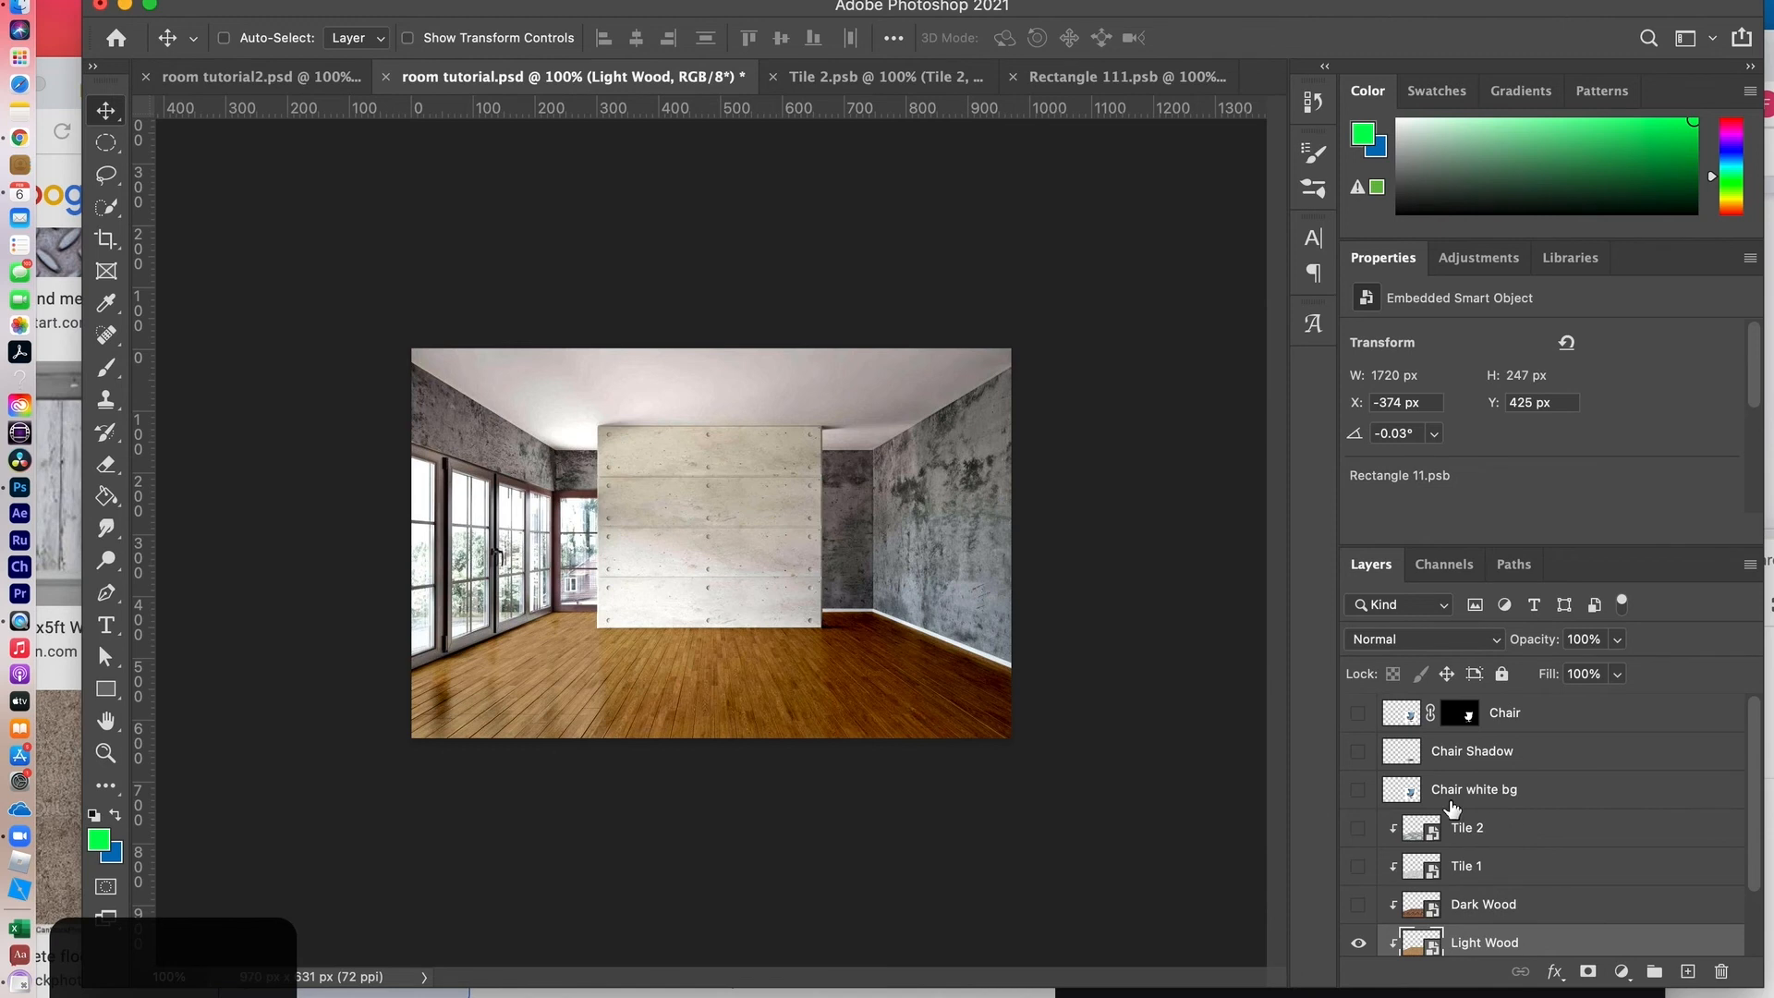
pyautogui.click(1355, 791)
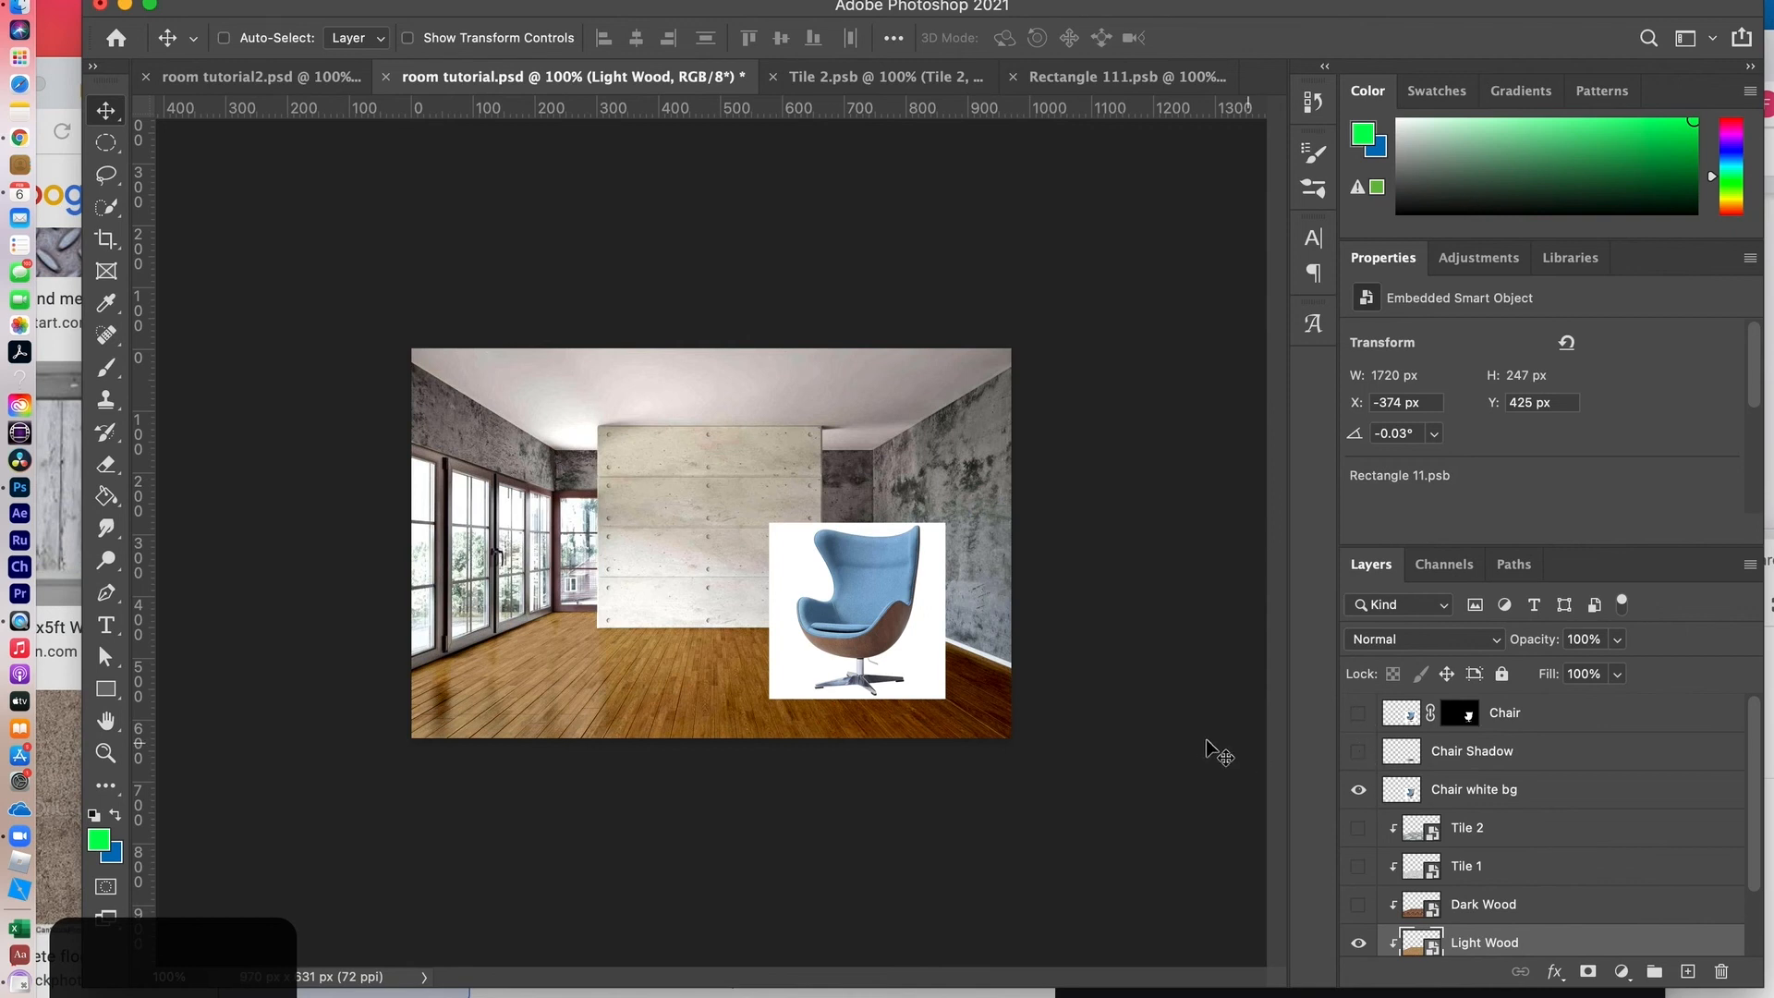
pyautogui.click(1463, 796)
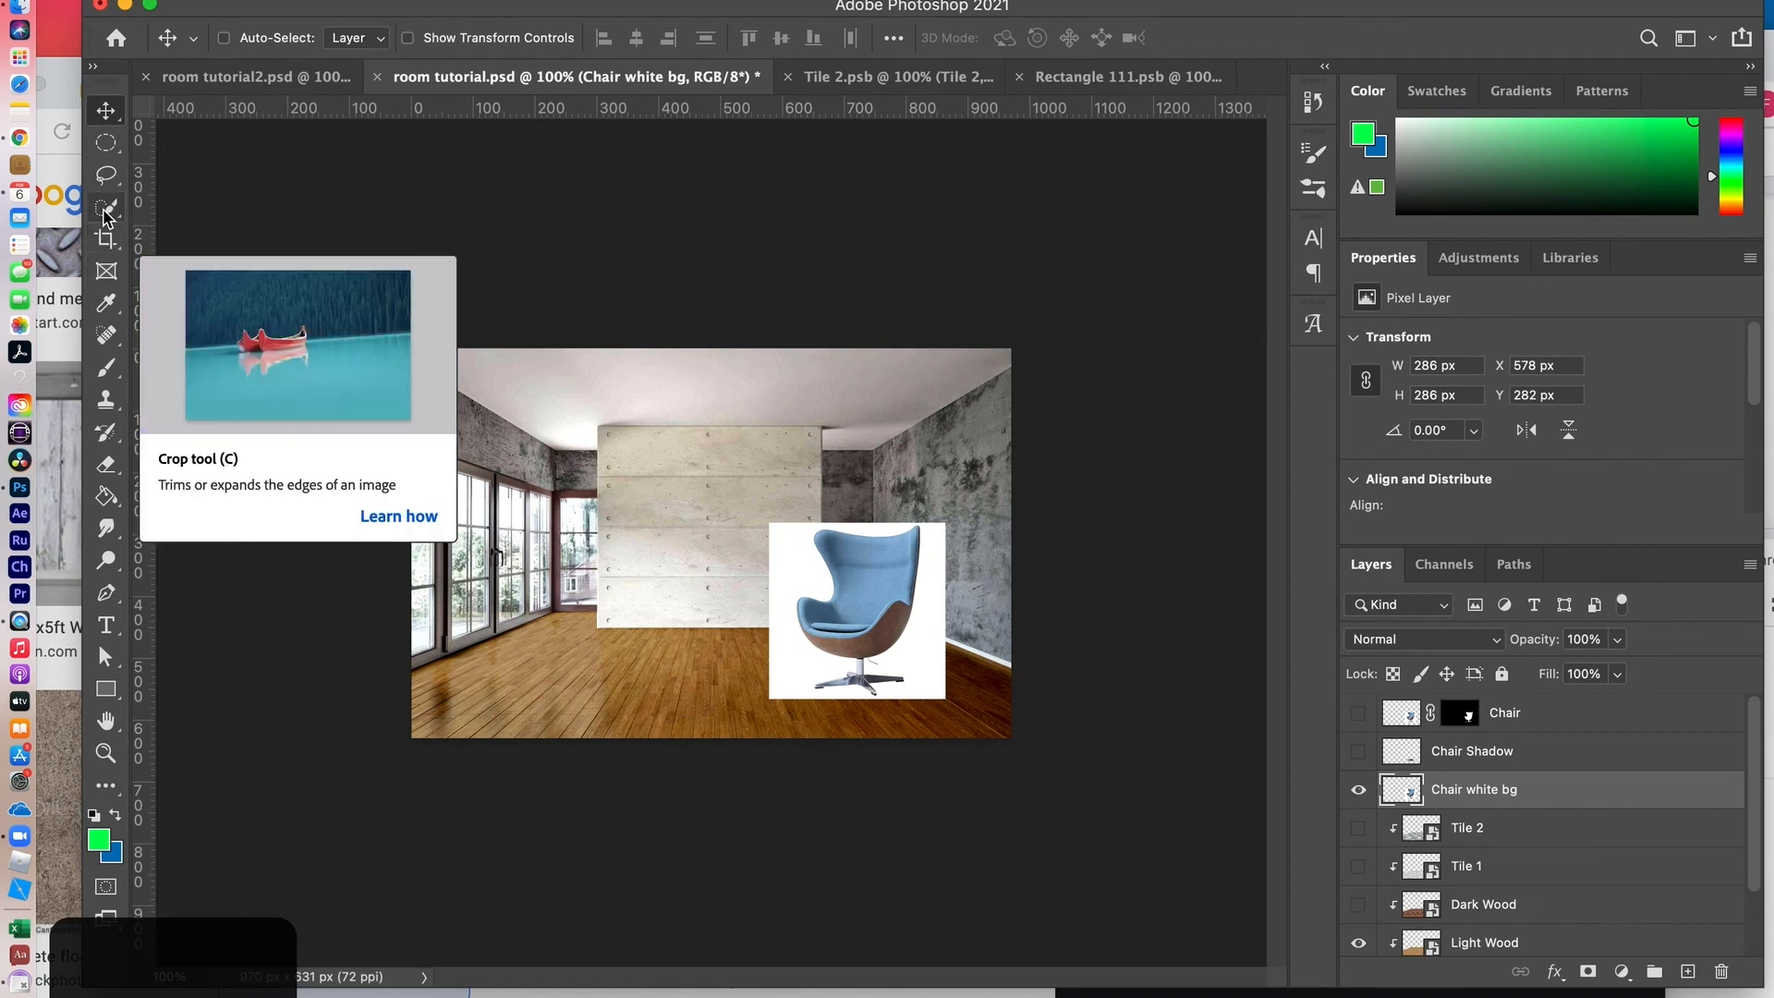
# Step: Select the blue chair with the Object Selection tool and open the selection in Select and Mask
pyautogui.moveTo(106, 207)
pyautogui.mouseDown()
pyautogui.moveTo(159, 224)
pyautogui.moveTo(166, 204)
pyautogui.mouseUp()
pyautogui.moveTo(784, 525); pyautogui.dragTo(944, 705)
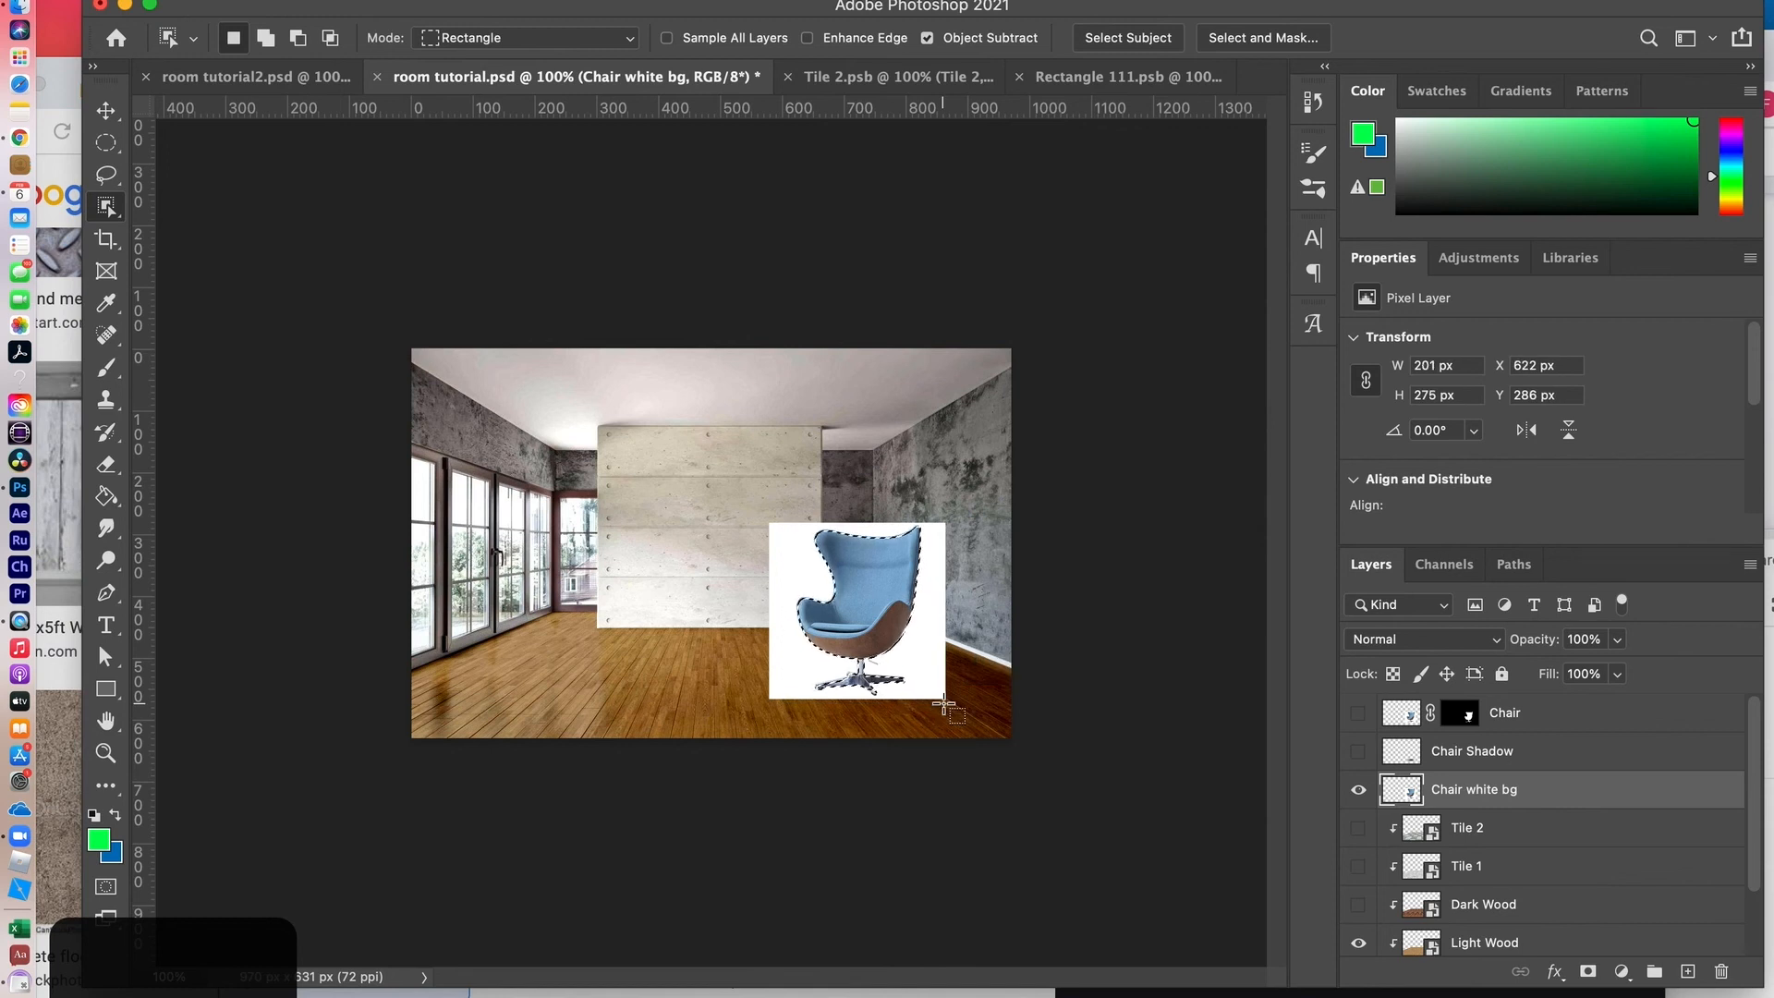
pyautogui.click(1229, 39)
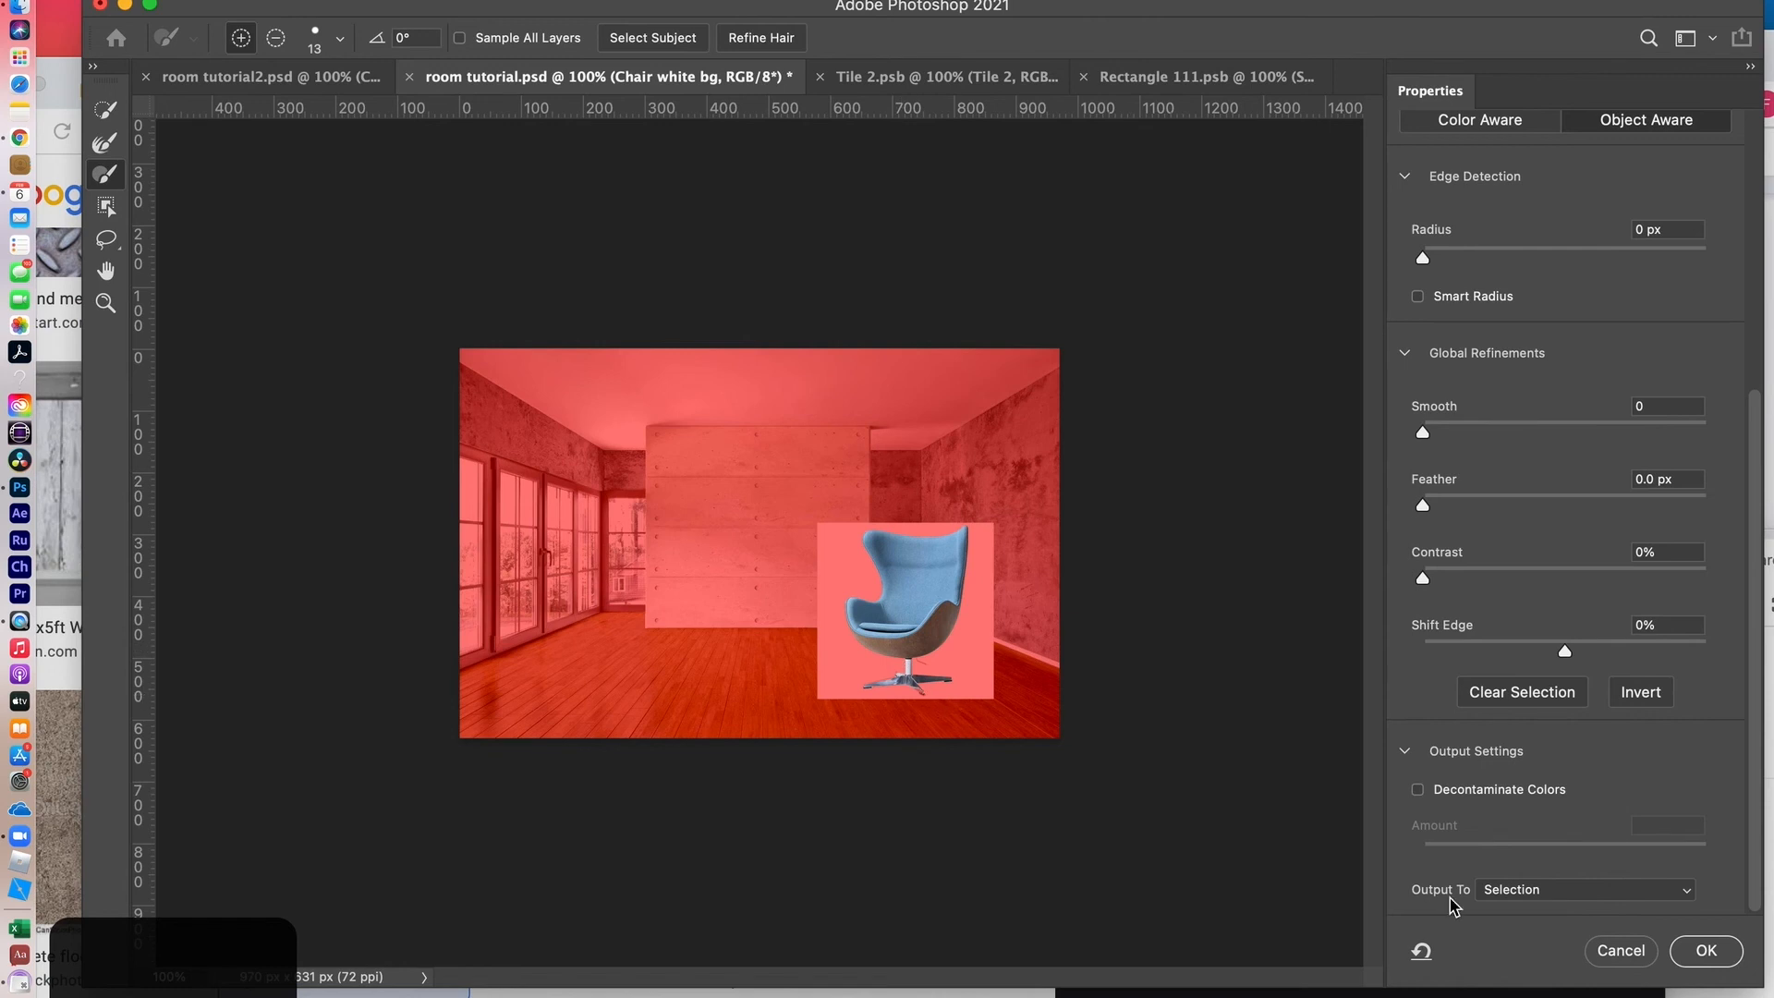
# Step: Turn on Decontaminate Colors and output the refined chair selection to a new layer with layer mask
pyautogui.click(1660, 891)
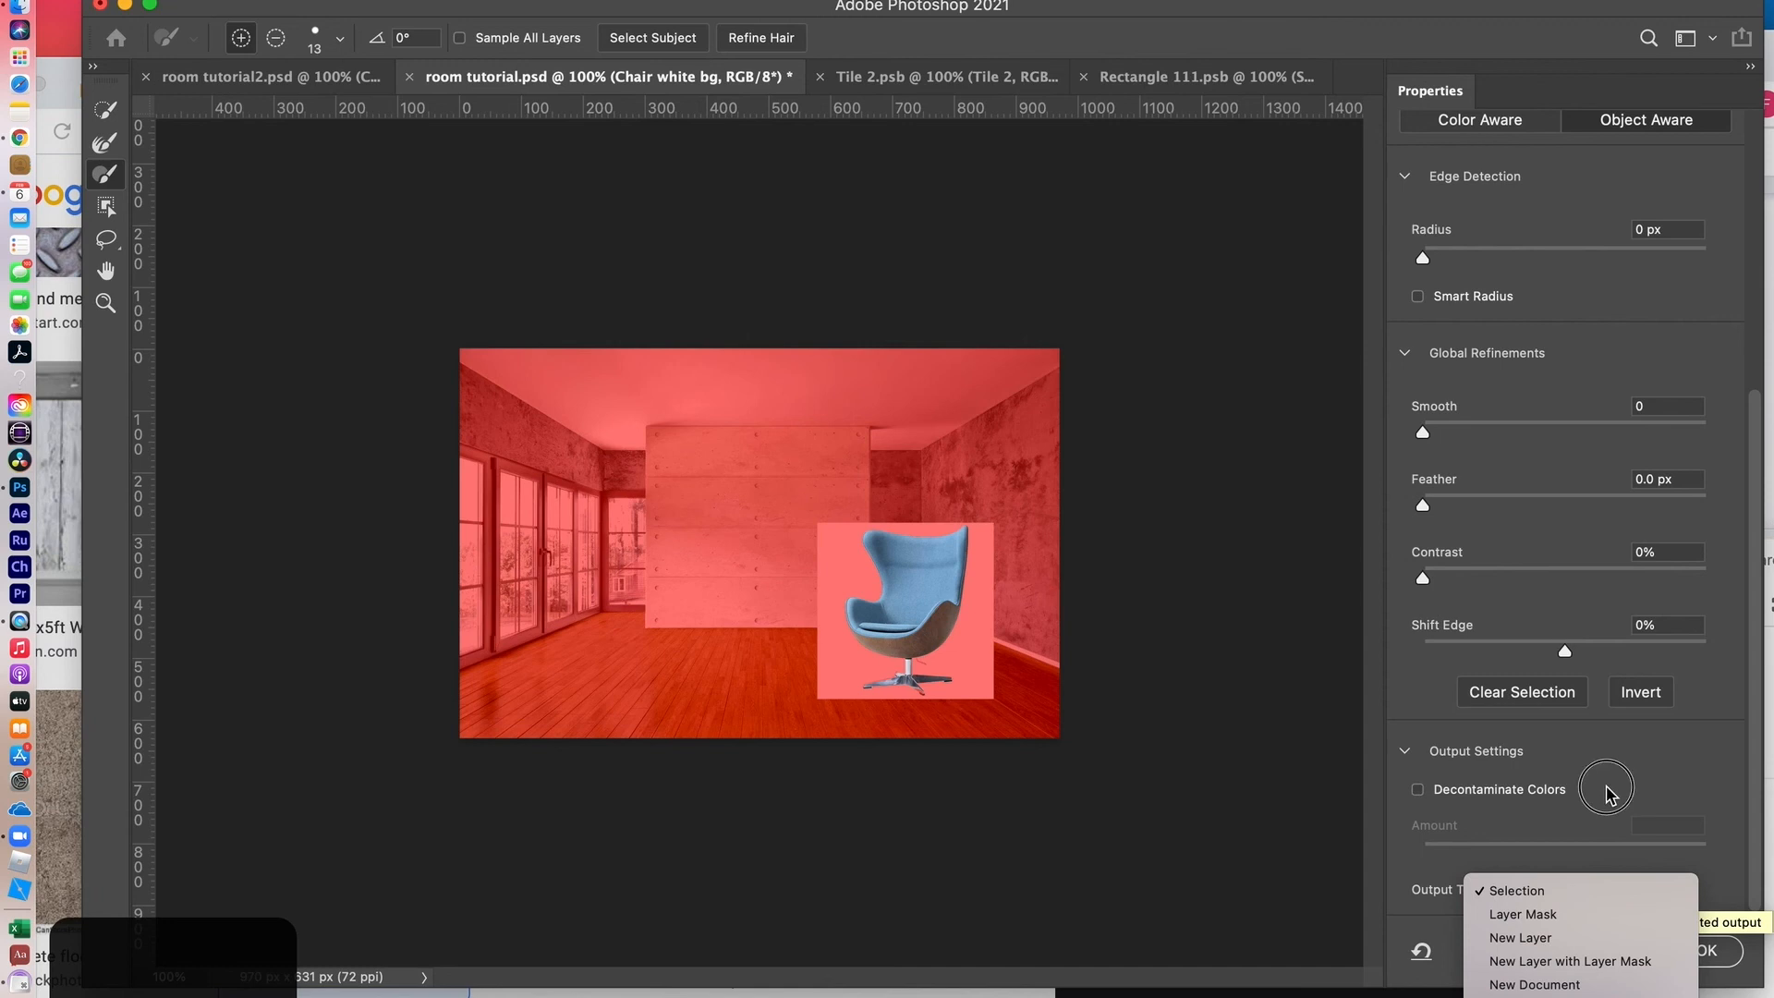
pyautogui.click(1420, 796)
pyautogui.click(1418, 791)
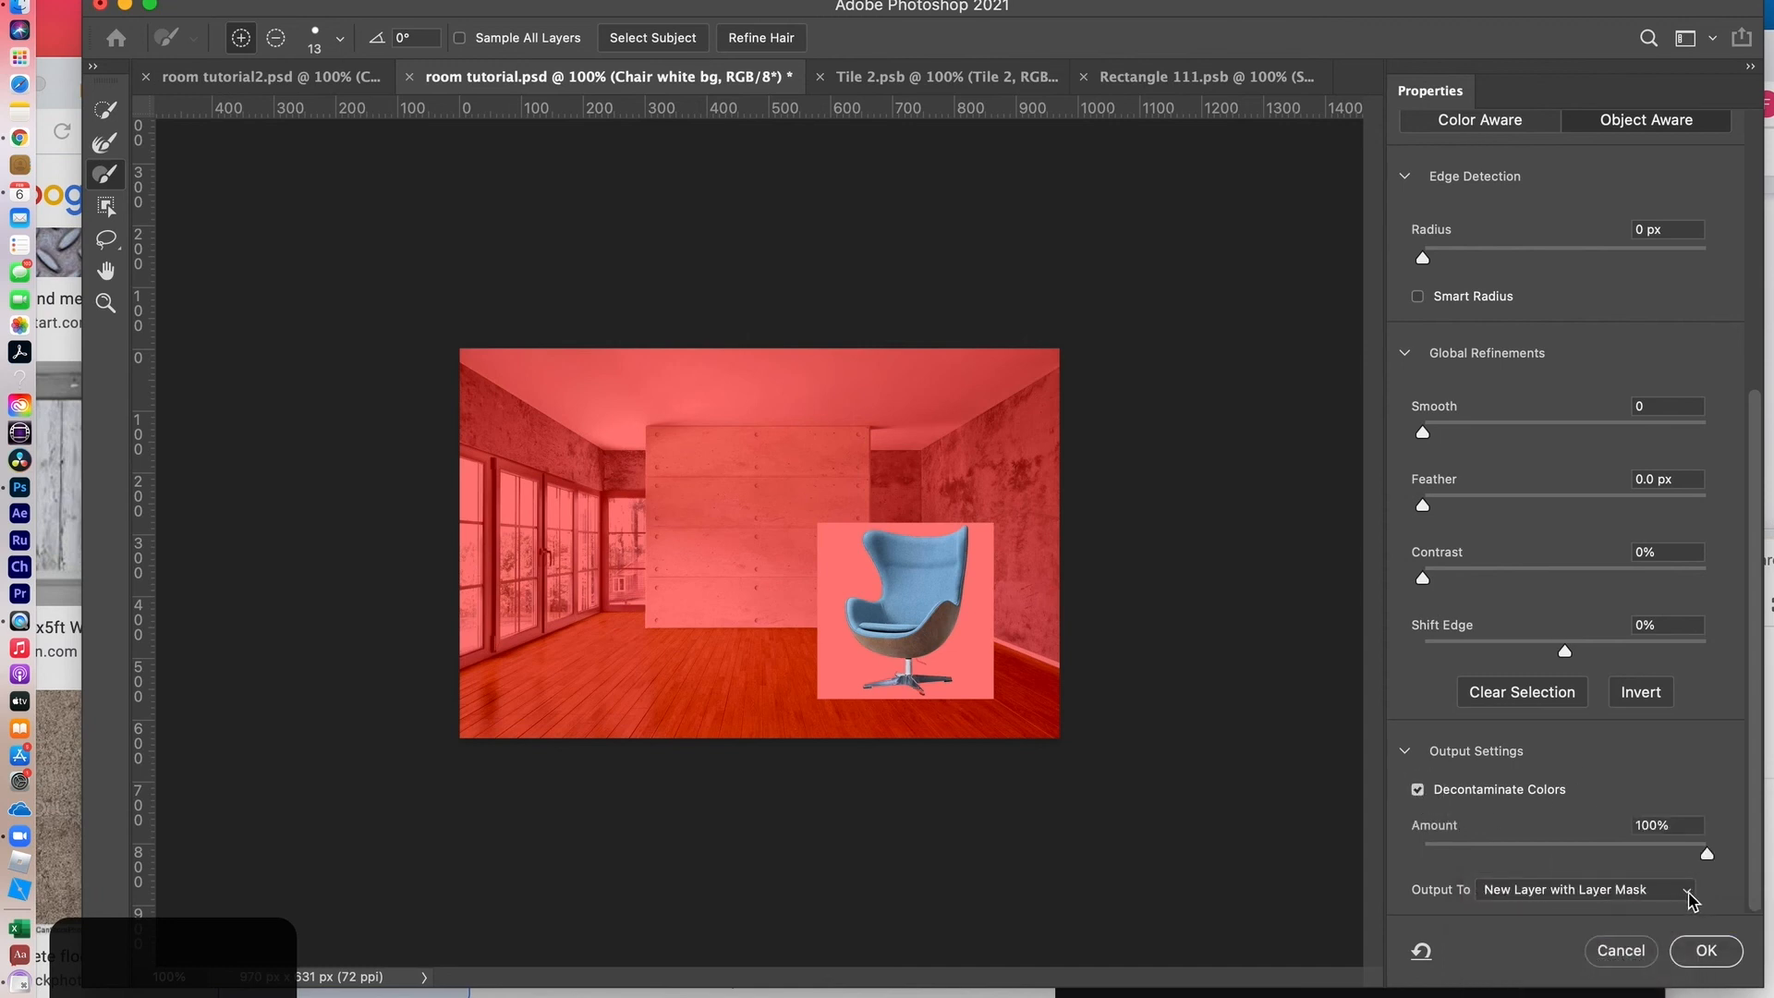
pyautogui.click(1706, 953)
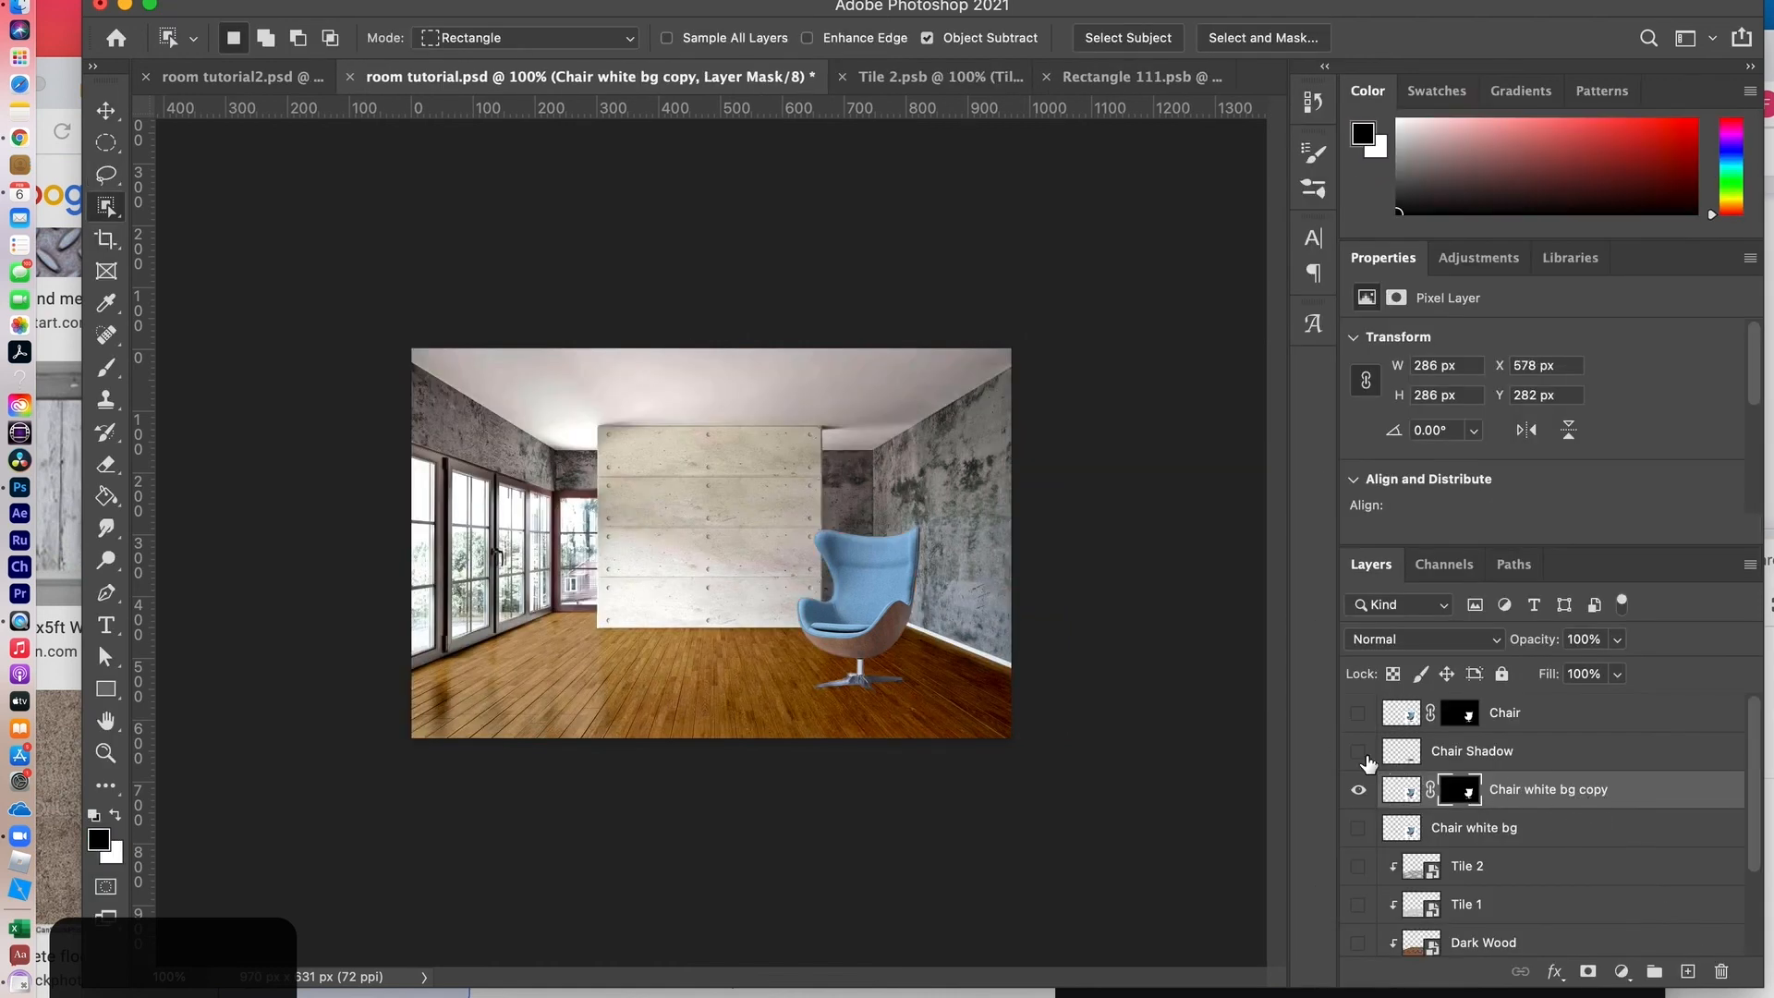
# Step: Try painting black over the chair's seat on the Chair white bg copy mask, and undo the stroke
pyautogui.click(1402, 790)
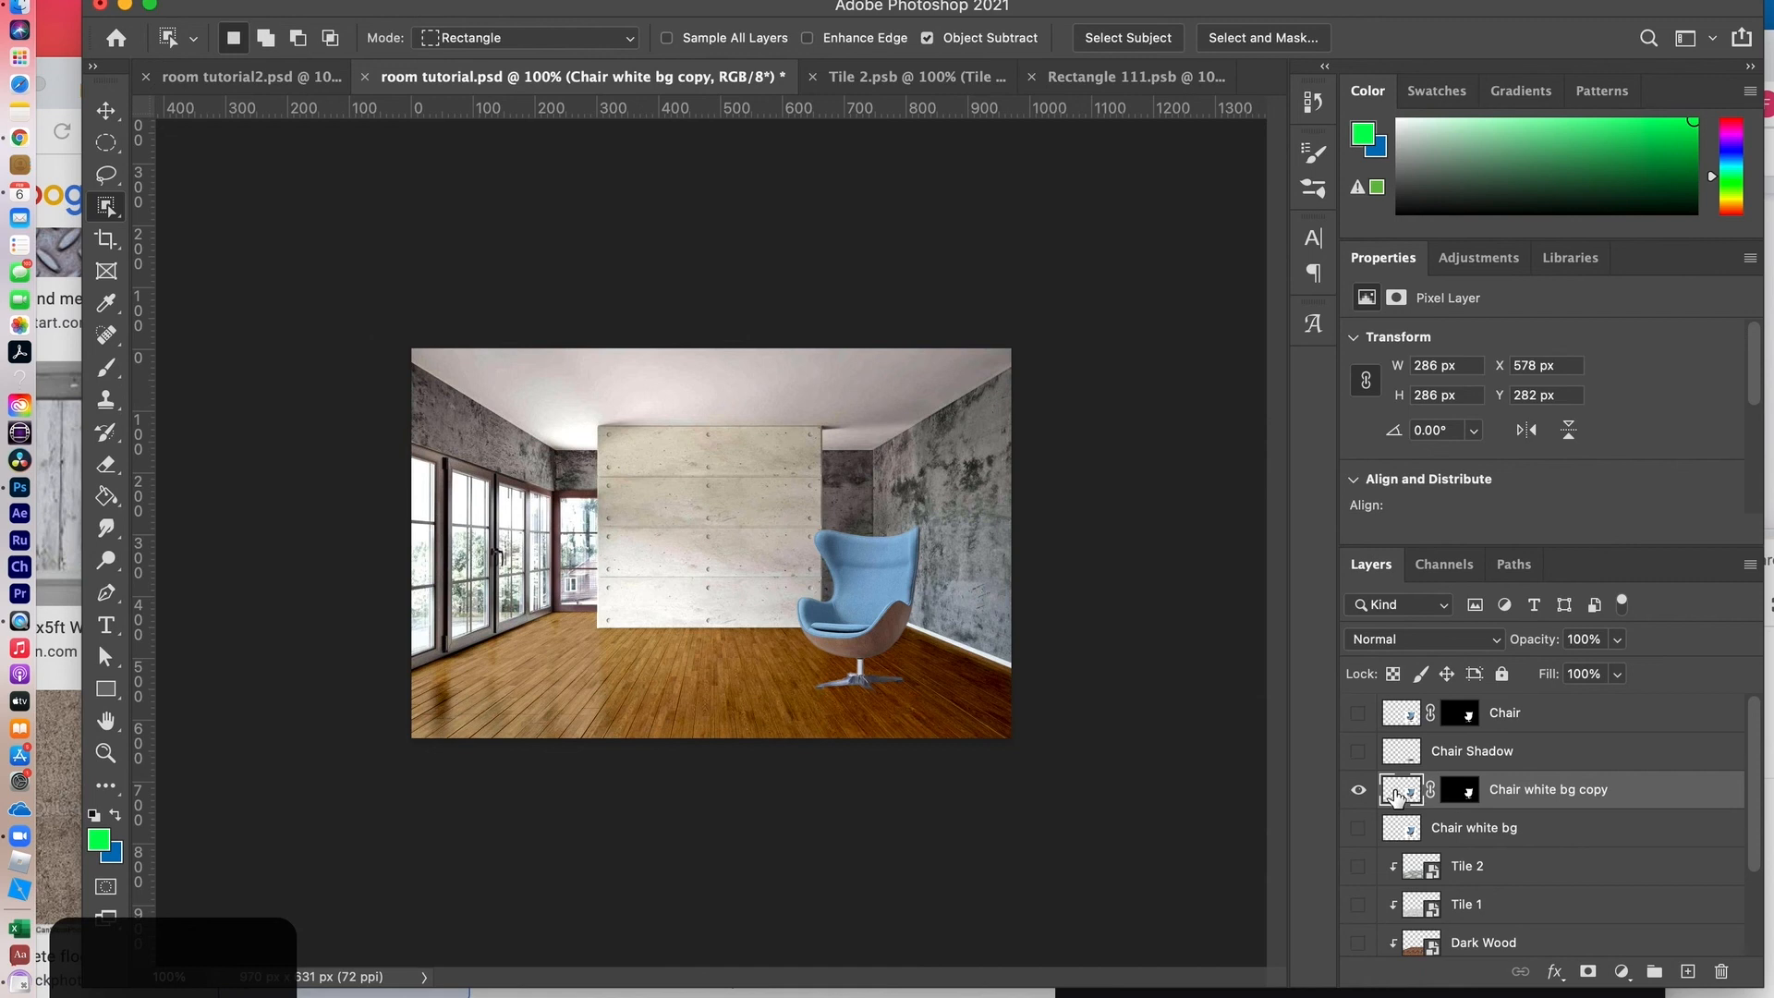
pyautogui.click(1460, 790)
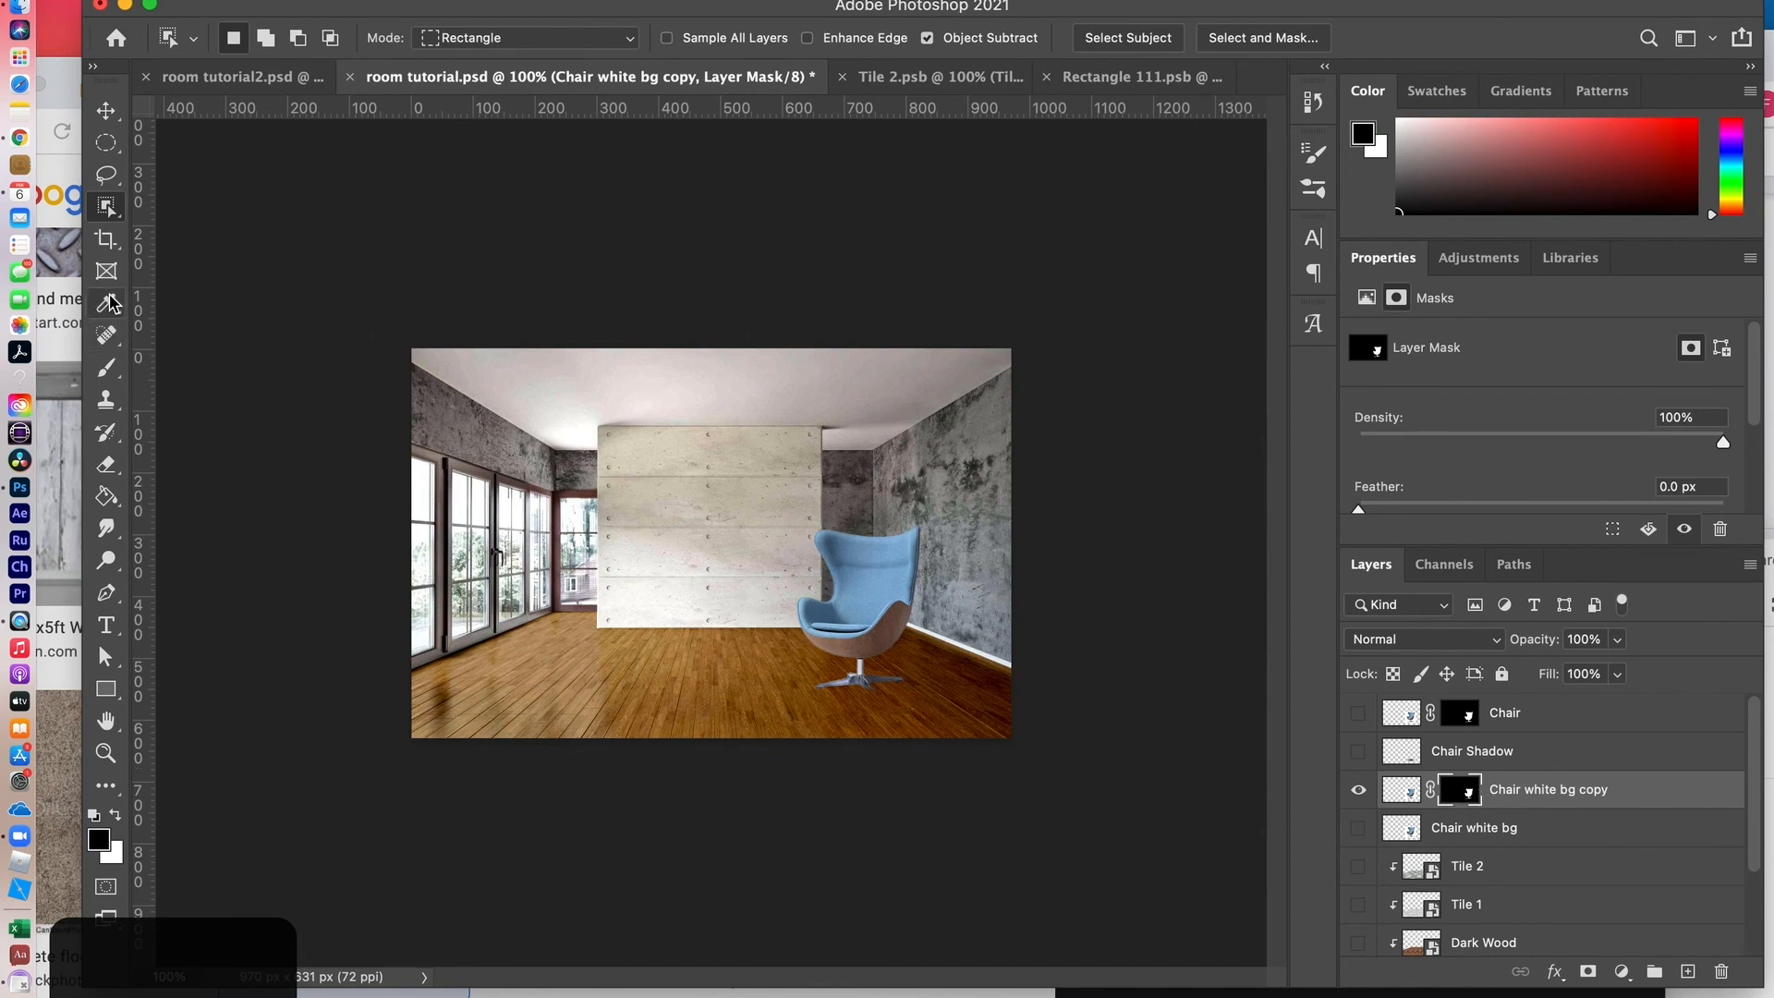
pyautogui.click(107, 367)
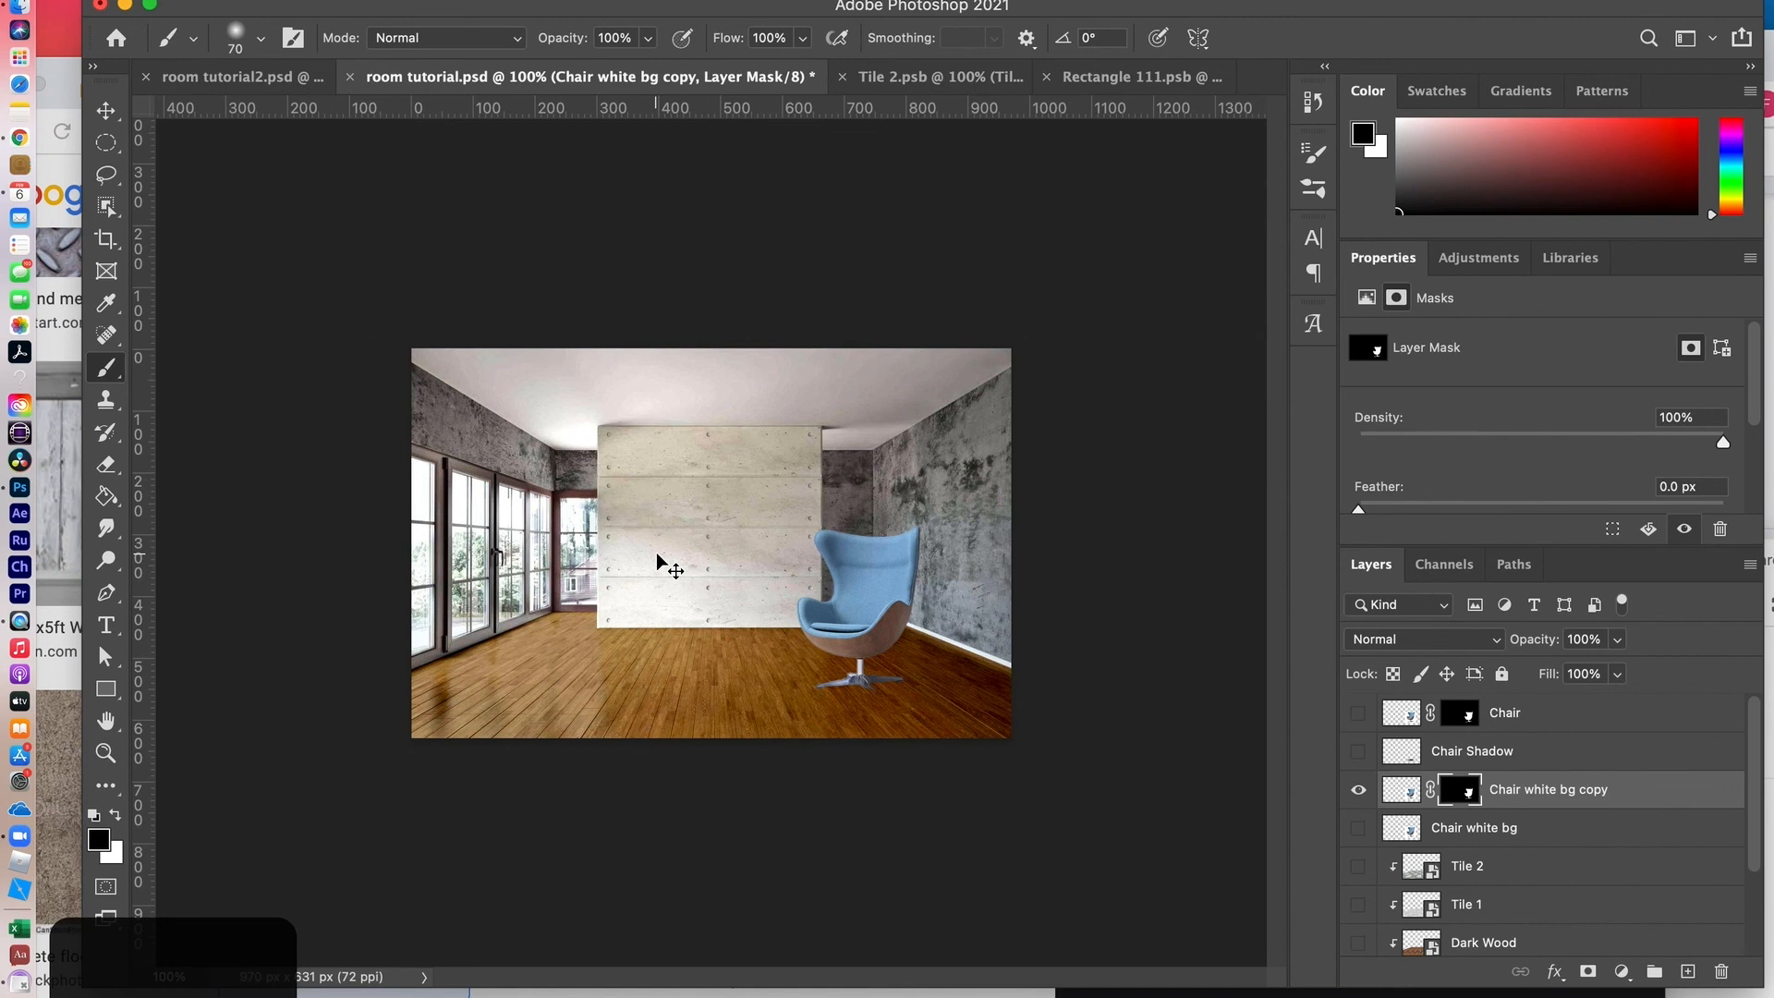
pyautogui.press('super+equal')
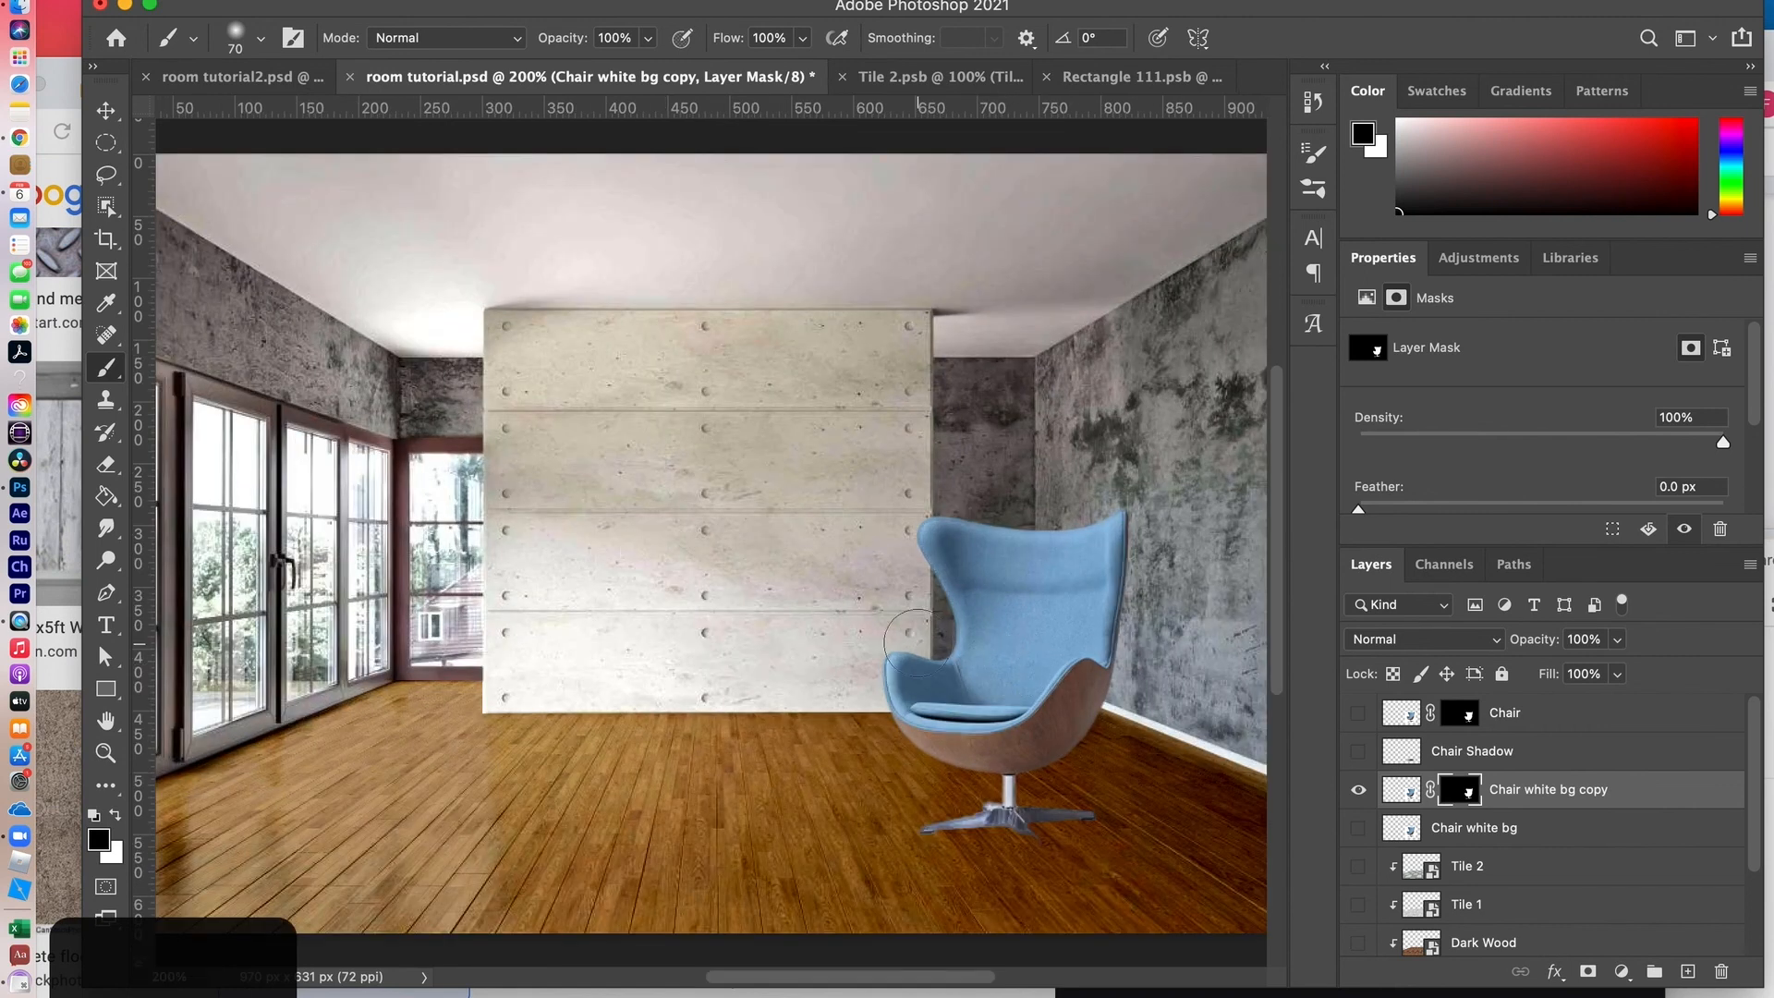
pyautogui.moveTo(1072, 689)
pyautogui.mouseDown()
pyautogui.moveTo(1125, 704)
pyautogui.moveTo(1032, 666)
pyautogui.moveTo(979, 689)
pyautogui.moveTo(1076, 743)
pyautogui.moveTo(1002, 706)
pyautogui.moveTo(1030, 711)
pyautogui.mouseUp()
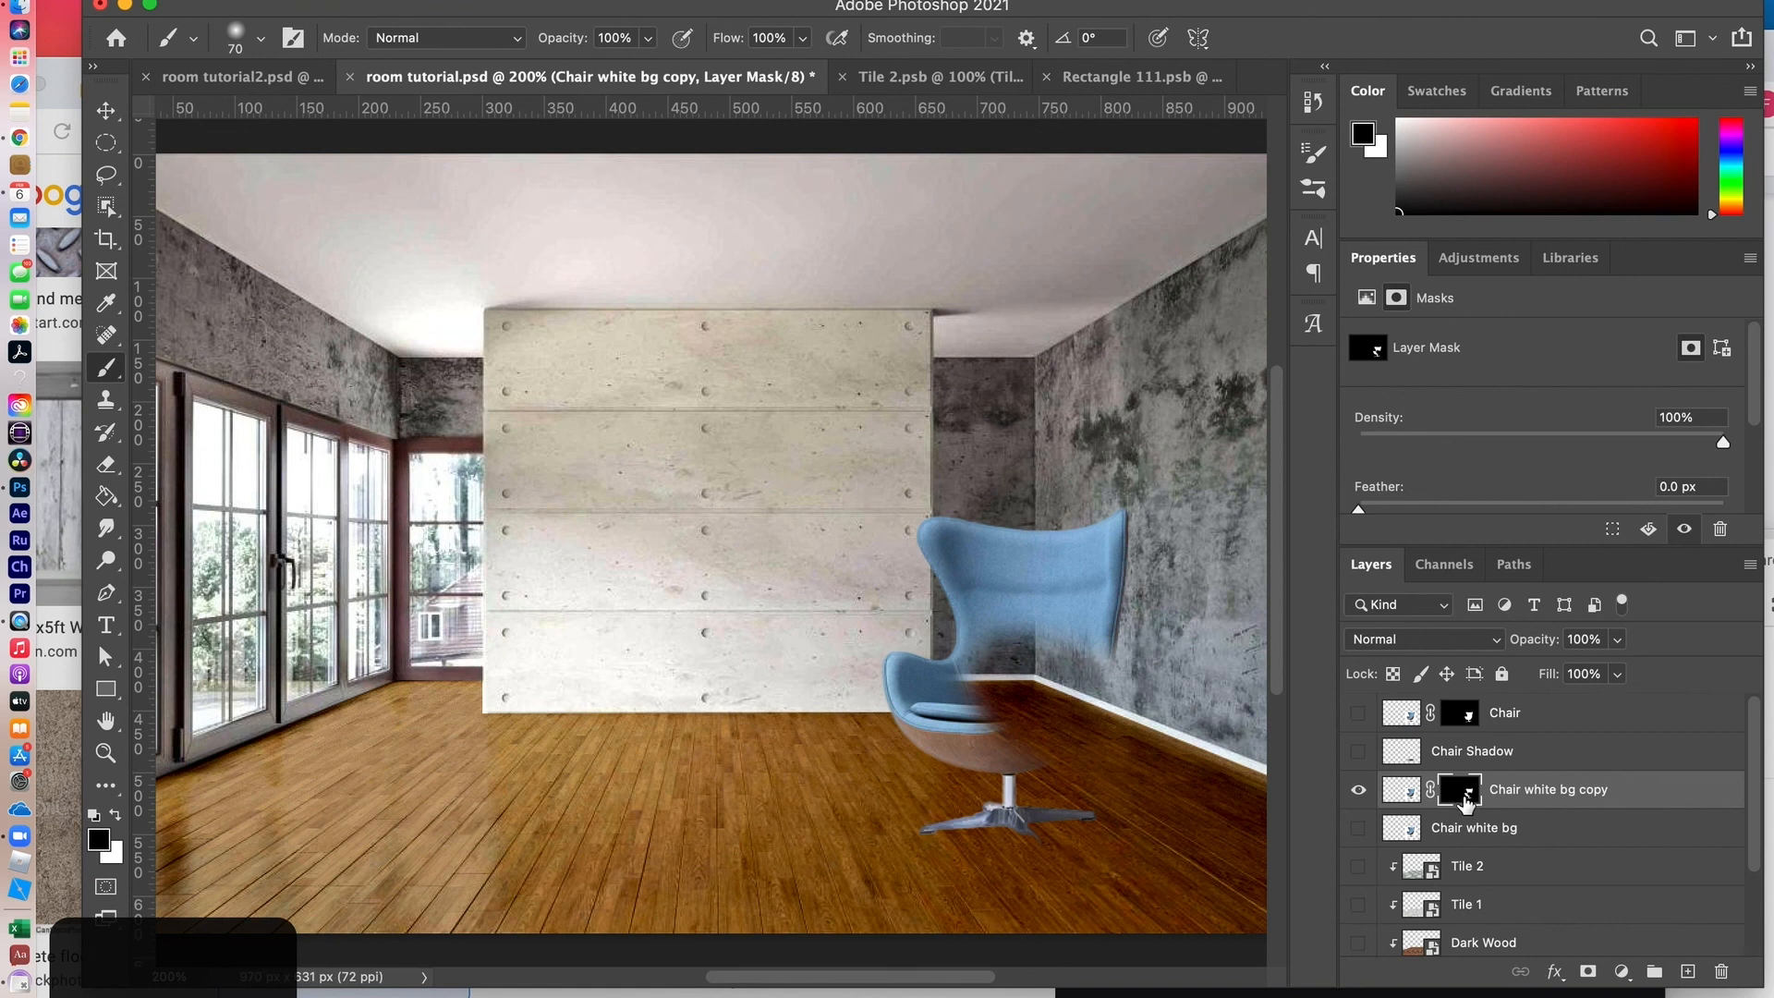
pyautogui.press('super+z')
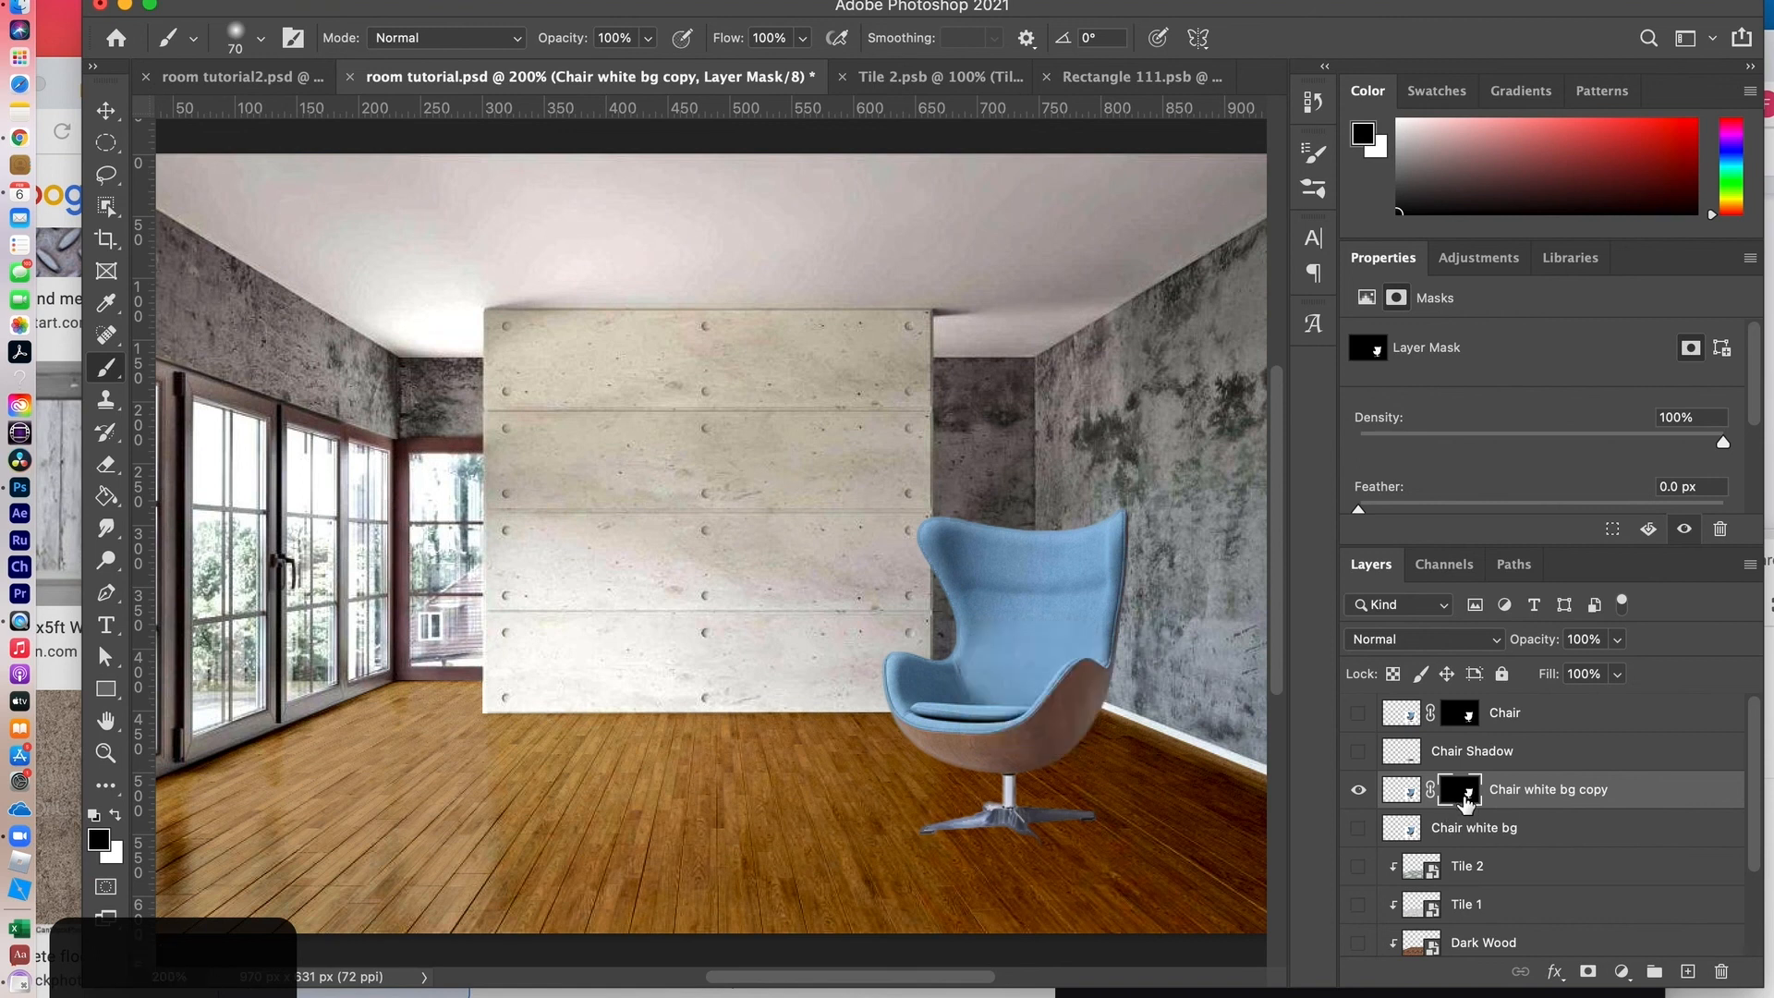
# Step: Paint white on the mask to reveal background beside the chair's lower right side, and paint black over that area
pyautogui.click(118, 817)
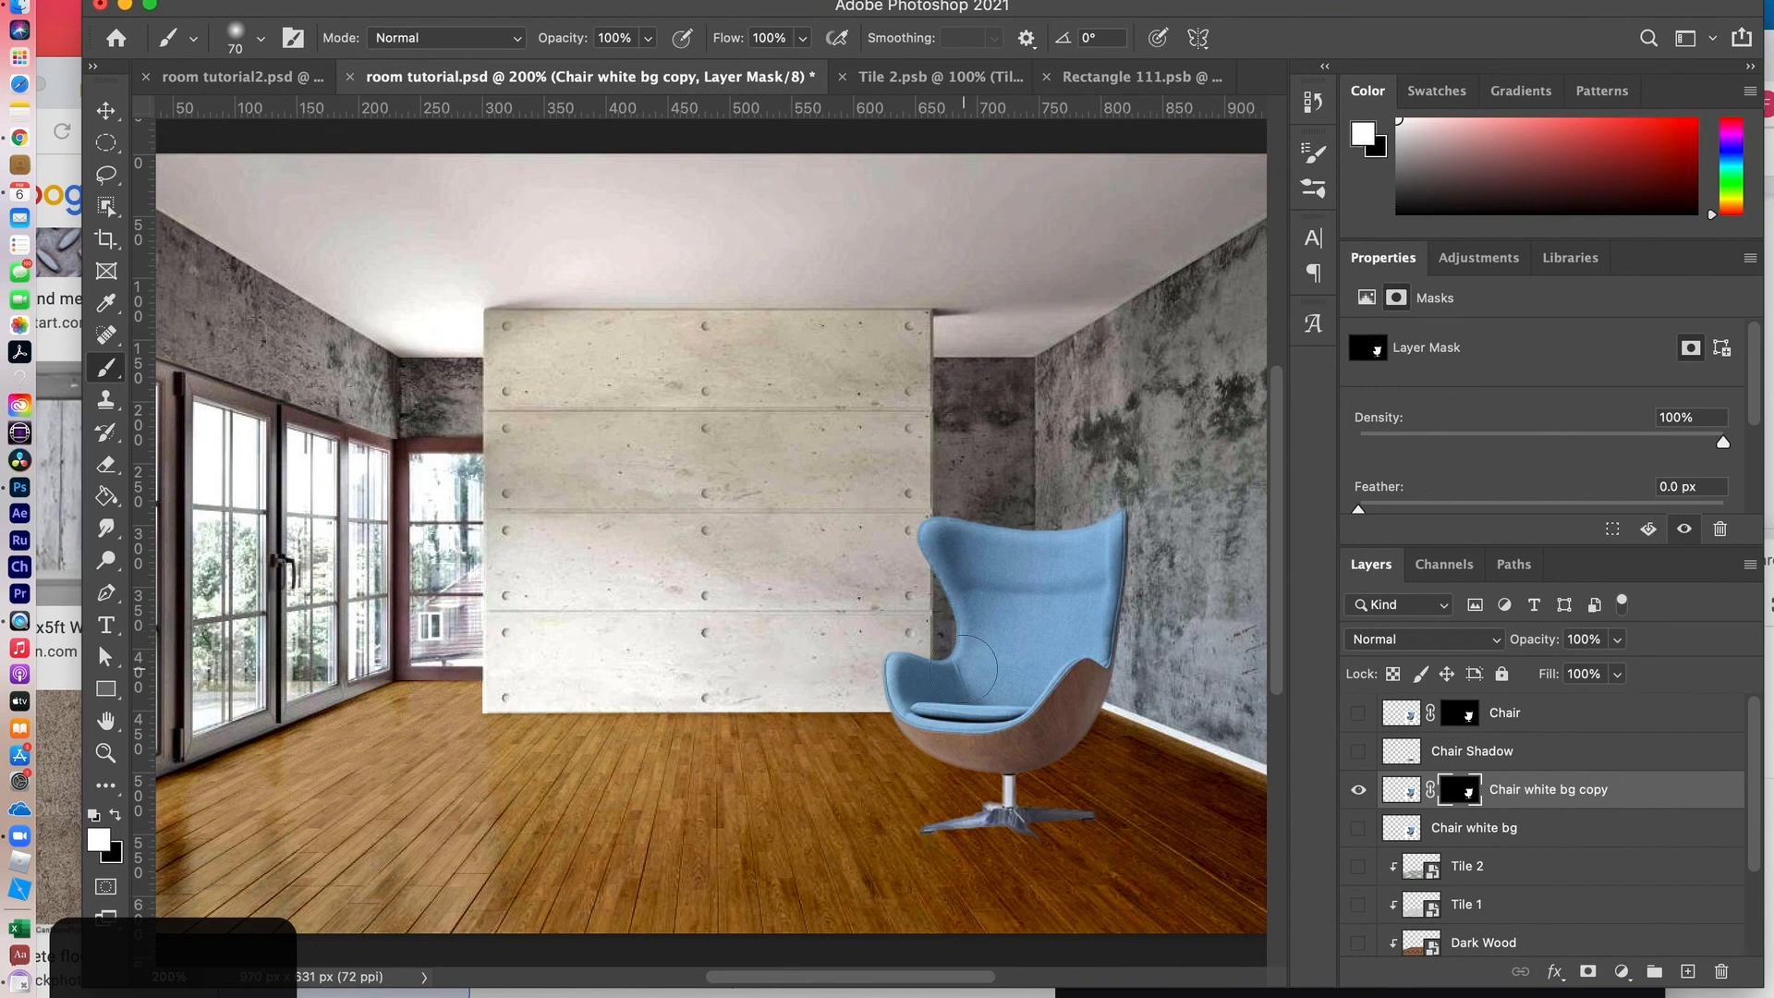
pyautogui.moveTo(1069, 725)
pyautogui.mouseDown()
pyautogui.moveTo(1108, 737)
pyautogui.moveTo(1085, 722)
pyautogui.moveTo(1097, 695)
pyautogui.moveTo(1069, 720)
pyautogui.mouseUp()
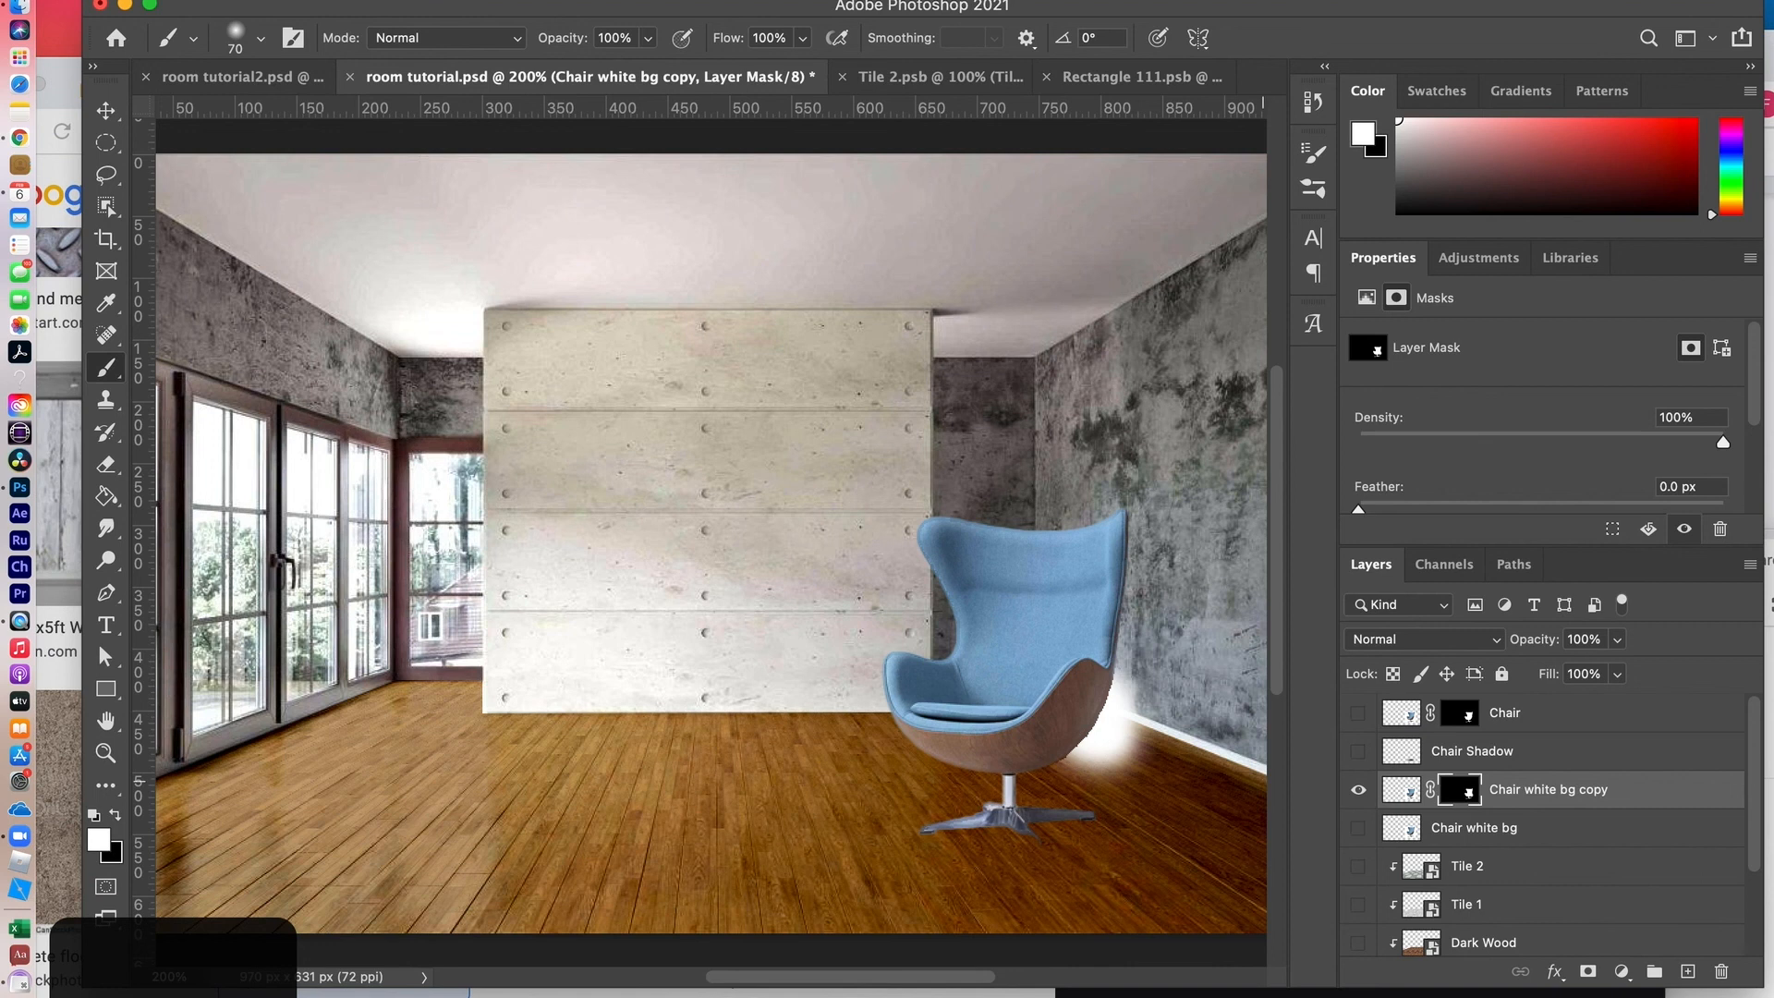
pyautogui.click(115, 814)
pyautogui.moveTo(1132, 697)
pyautogui.mouseDown()
pyautogui.moveTo(1111, 747)
pyautogui.moveTo(1122, 668)
pyautogui.moveTo(1061, 732)
pyautogui.mouseUp()
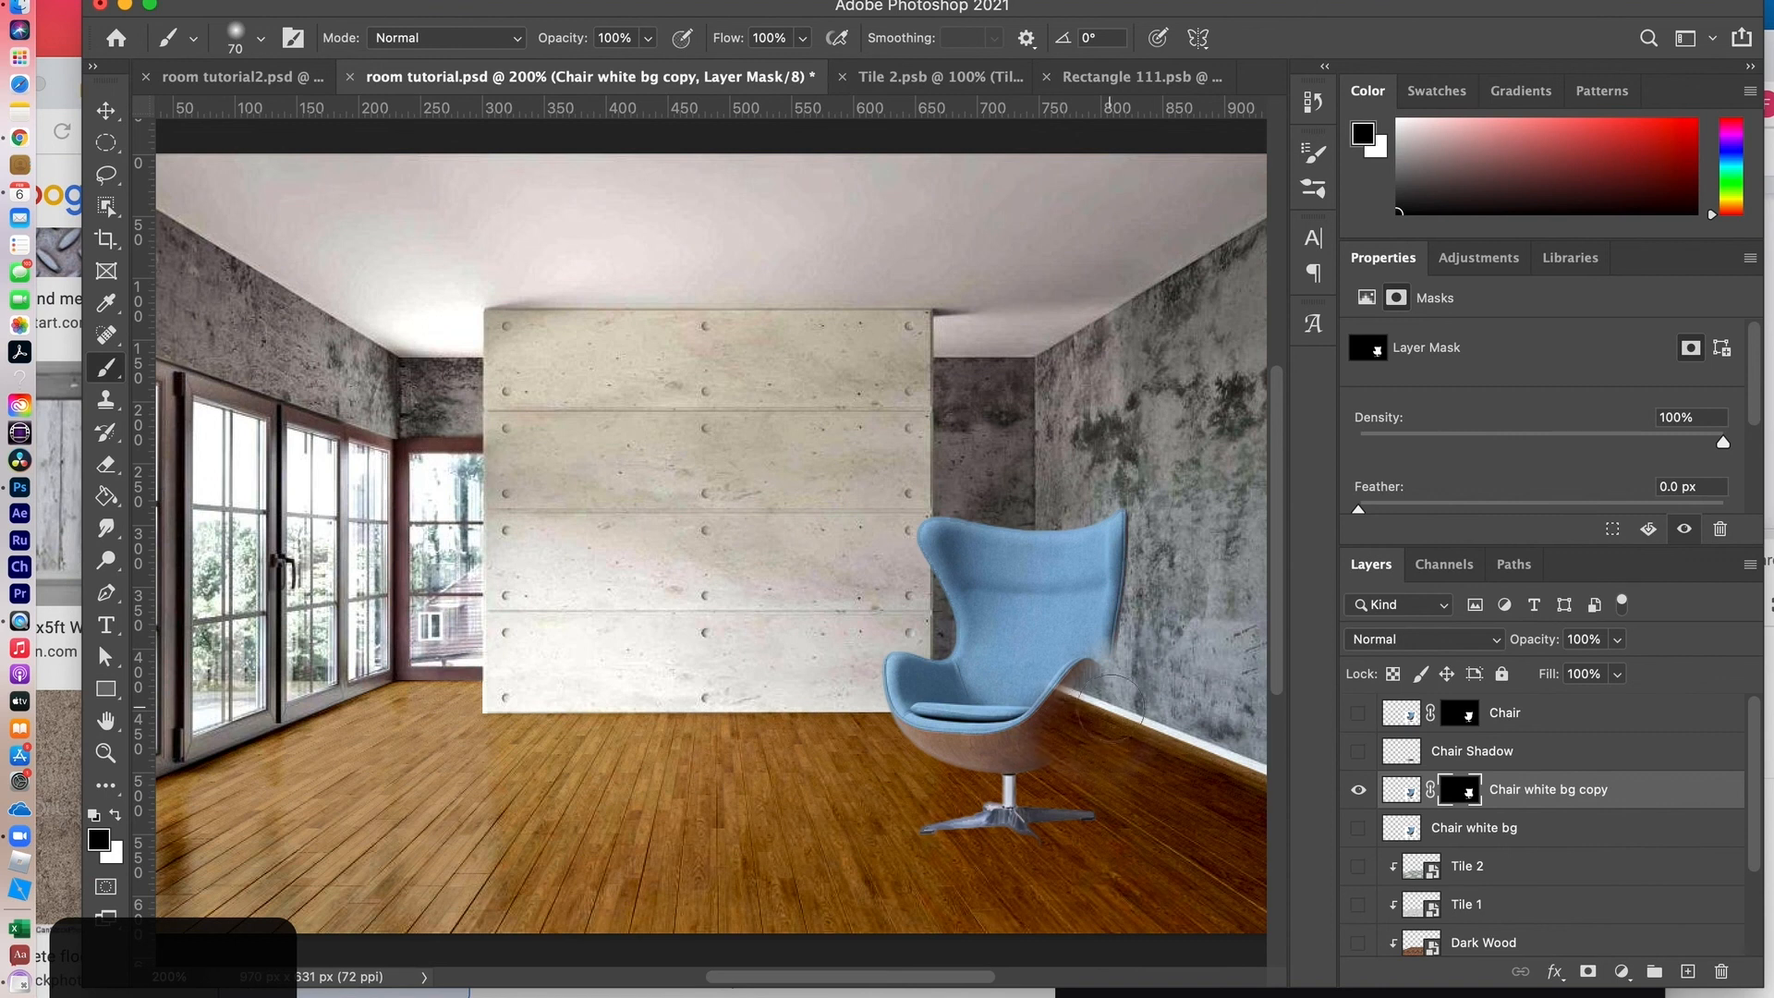
pyautogui.moveTo(1117, 660)
pyautogui.mouseDown()
pyautogui.moveTo(1133, 632)
pyautogui.moveTo(1145, 700)
pyautogui.moveTo(1118, 705)
pyautogui.mouseUp()
# Step: Delete the Chair white bg copy layer, and show and select the Chair layer
pyautogui.moveTo(1654, 791); pyautogui.dragTo(1720, 970)
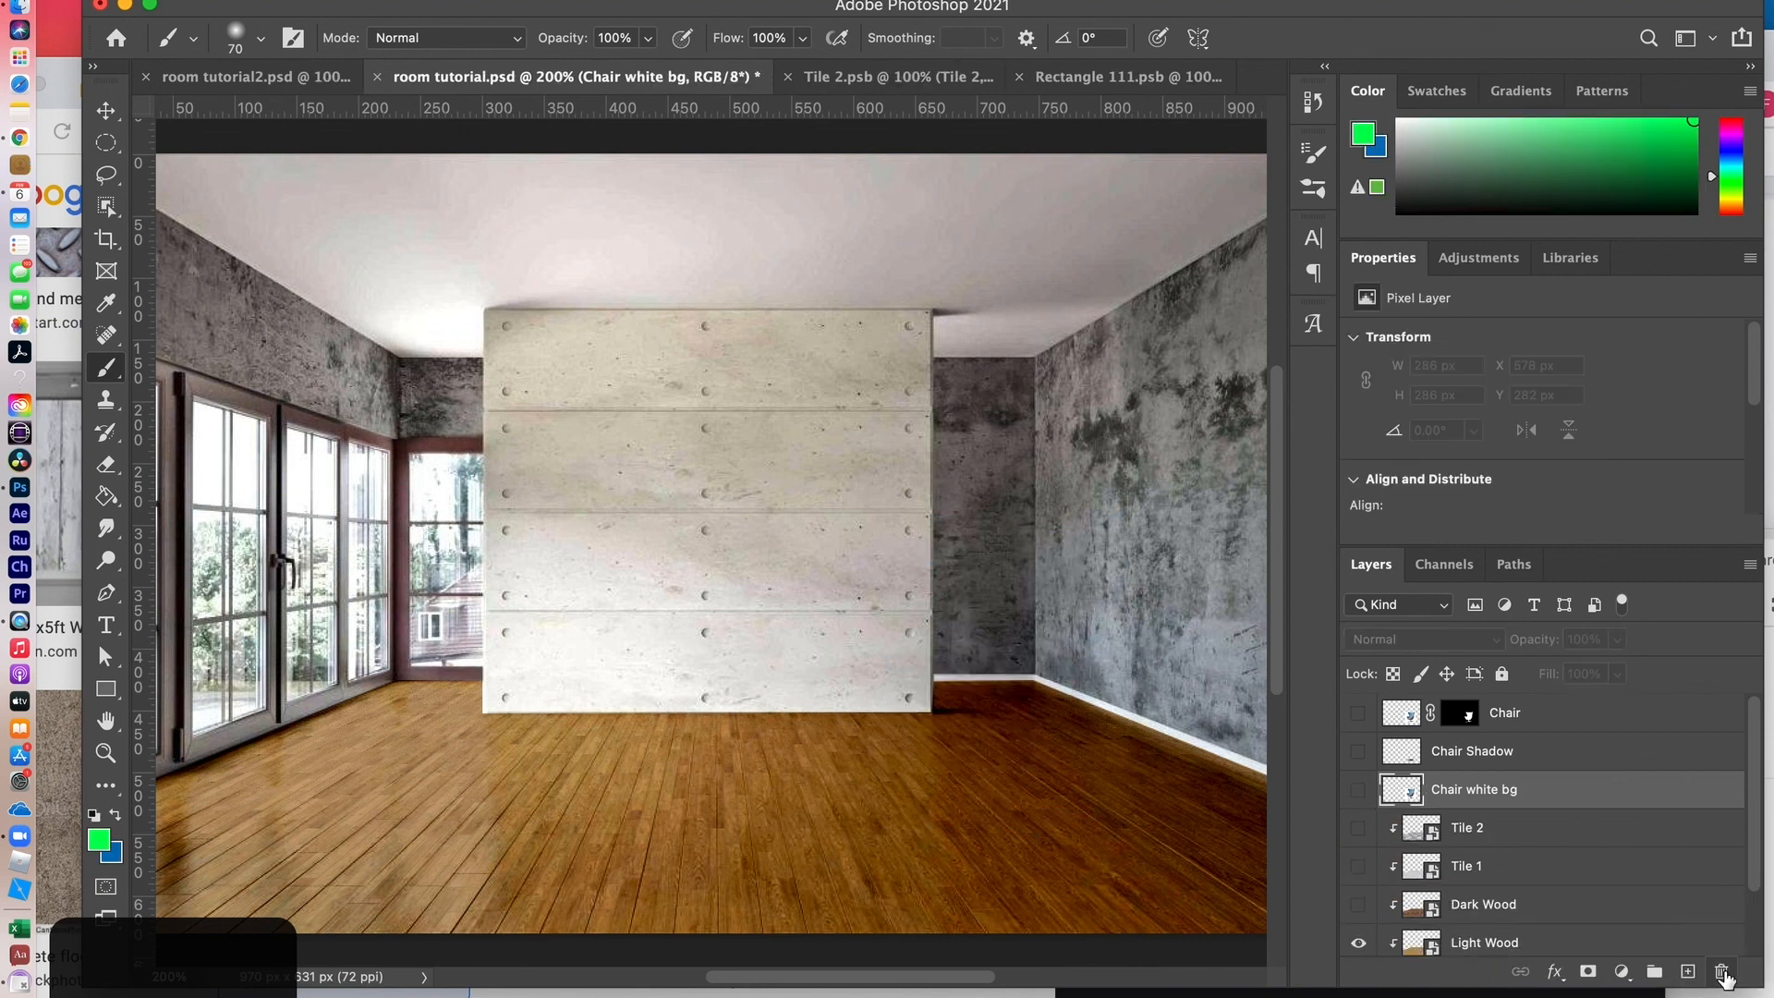
pyautogui.click(1357, 715)
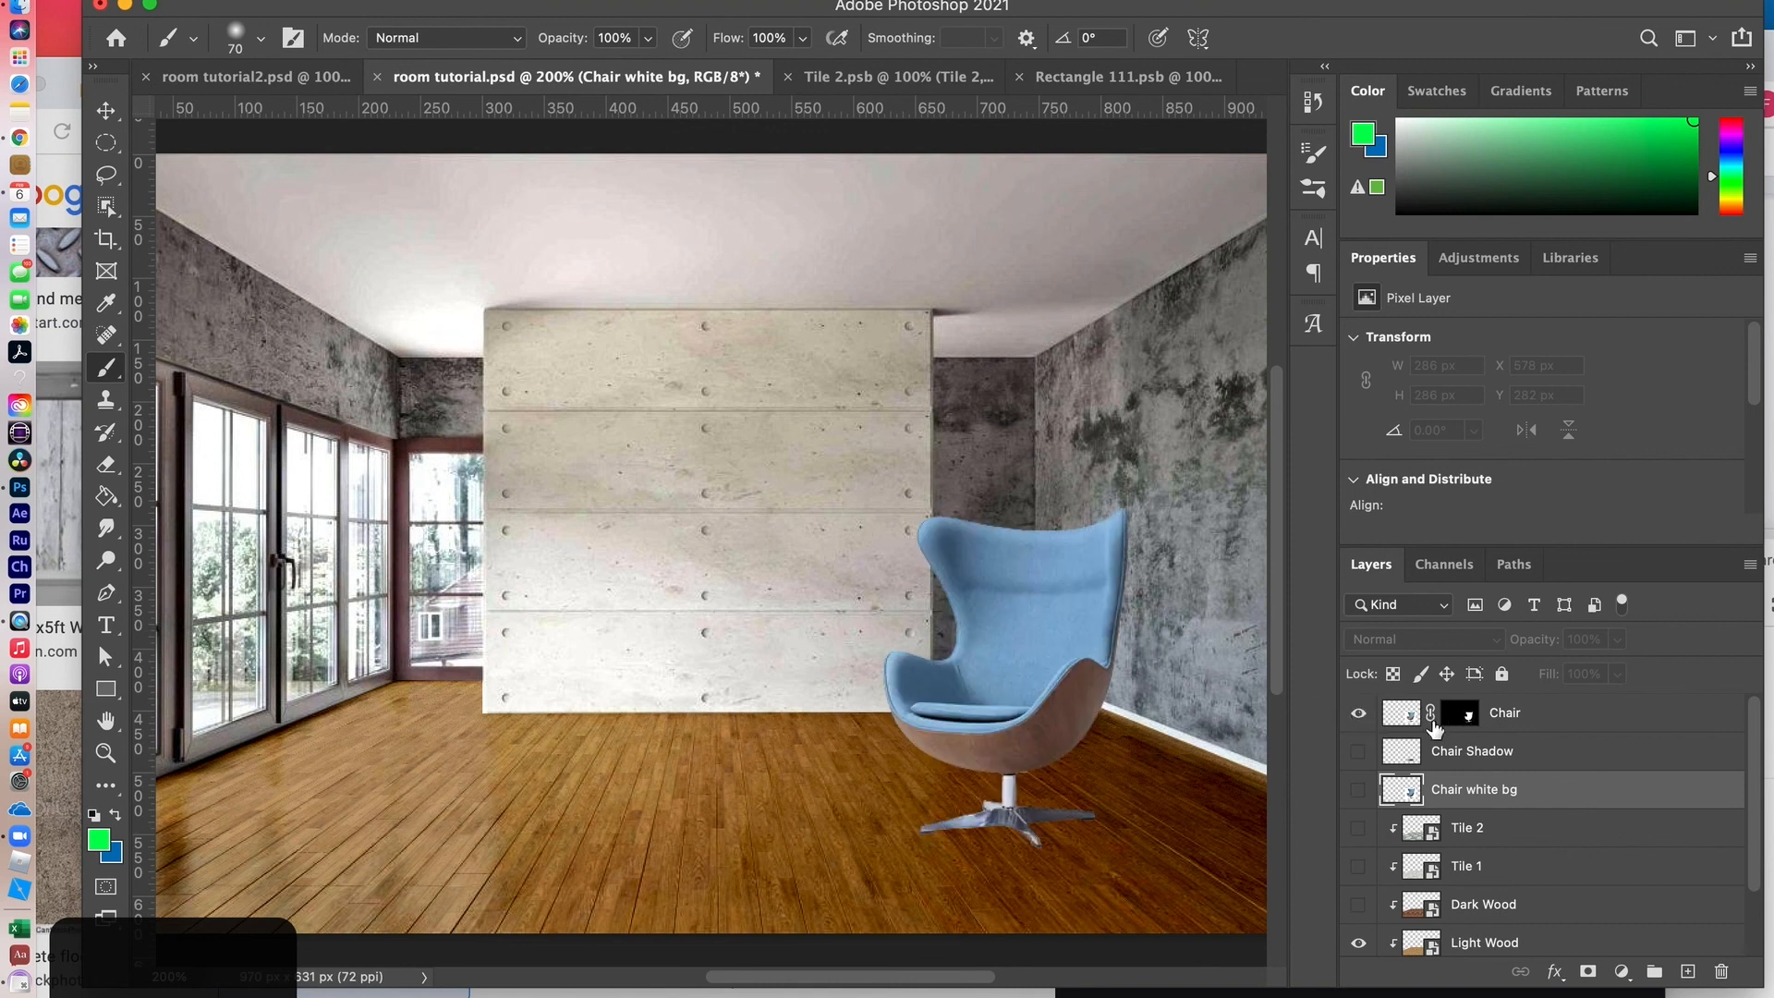
pyautogui.click(1558, 717)
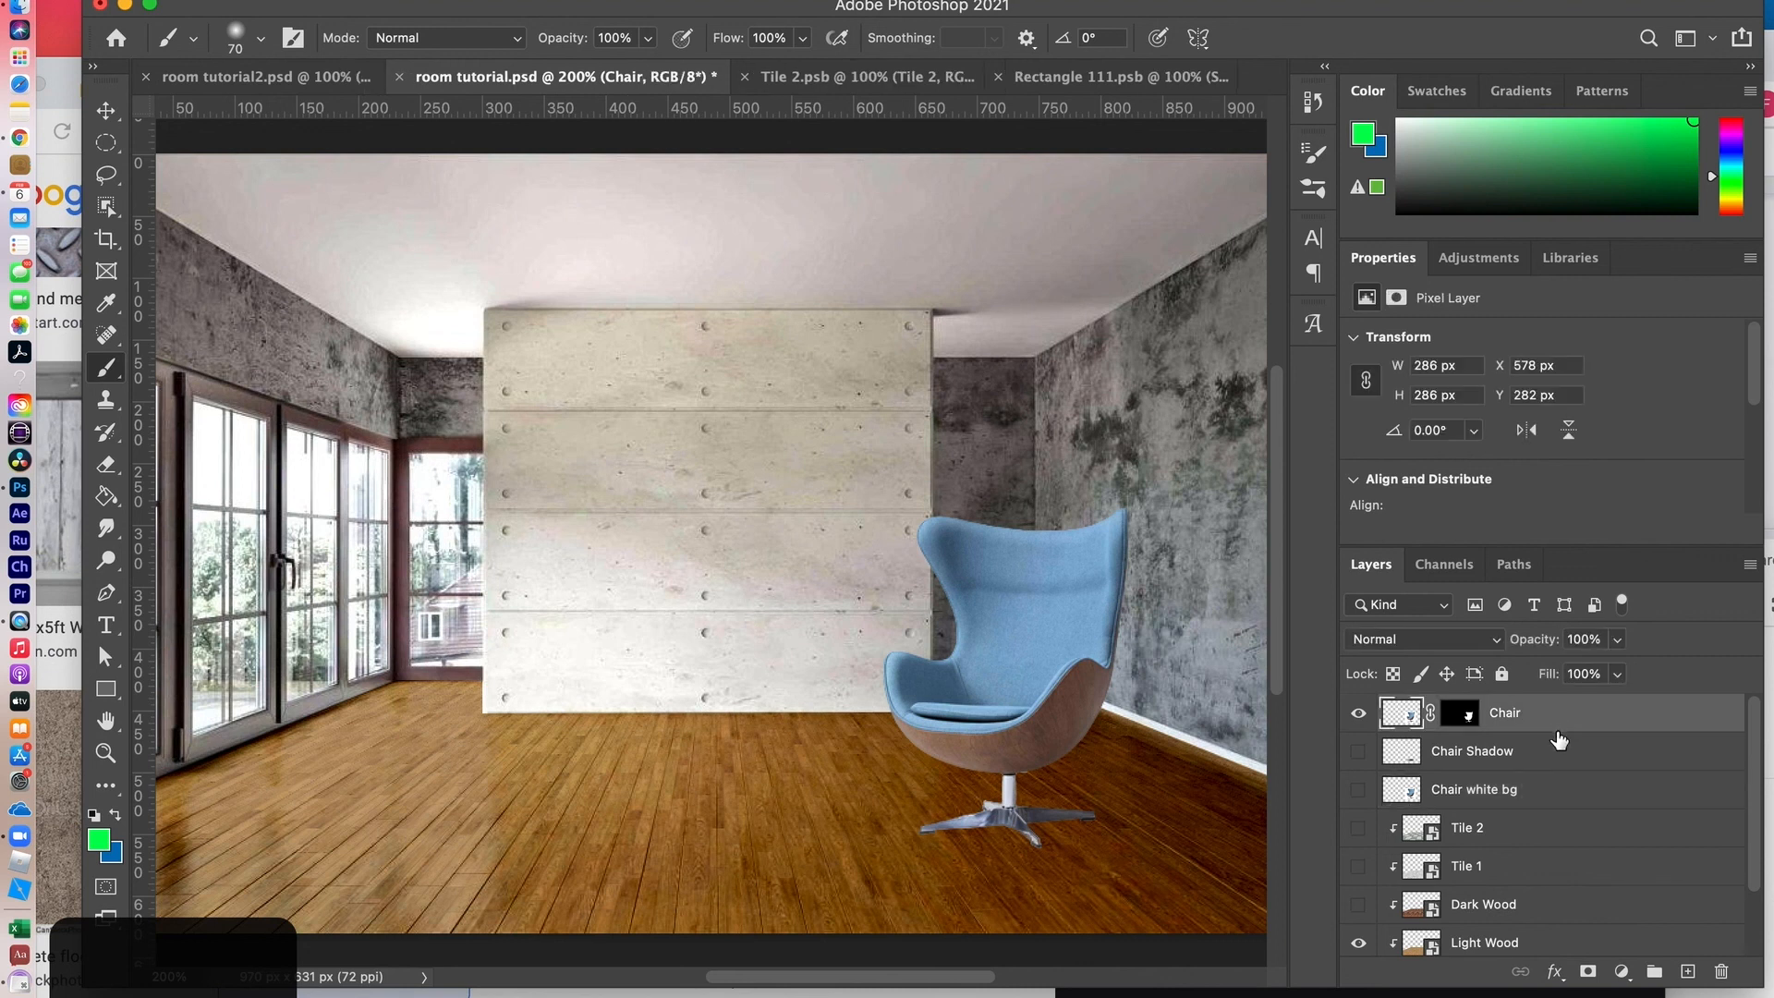
# Step: Distort the chair by pulling its lower-right corner slightly down to about 104% height, and show the Chair Shadow layer
pyautogui.press('super+t')
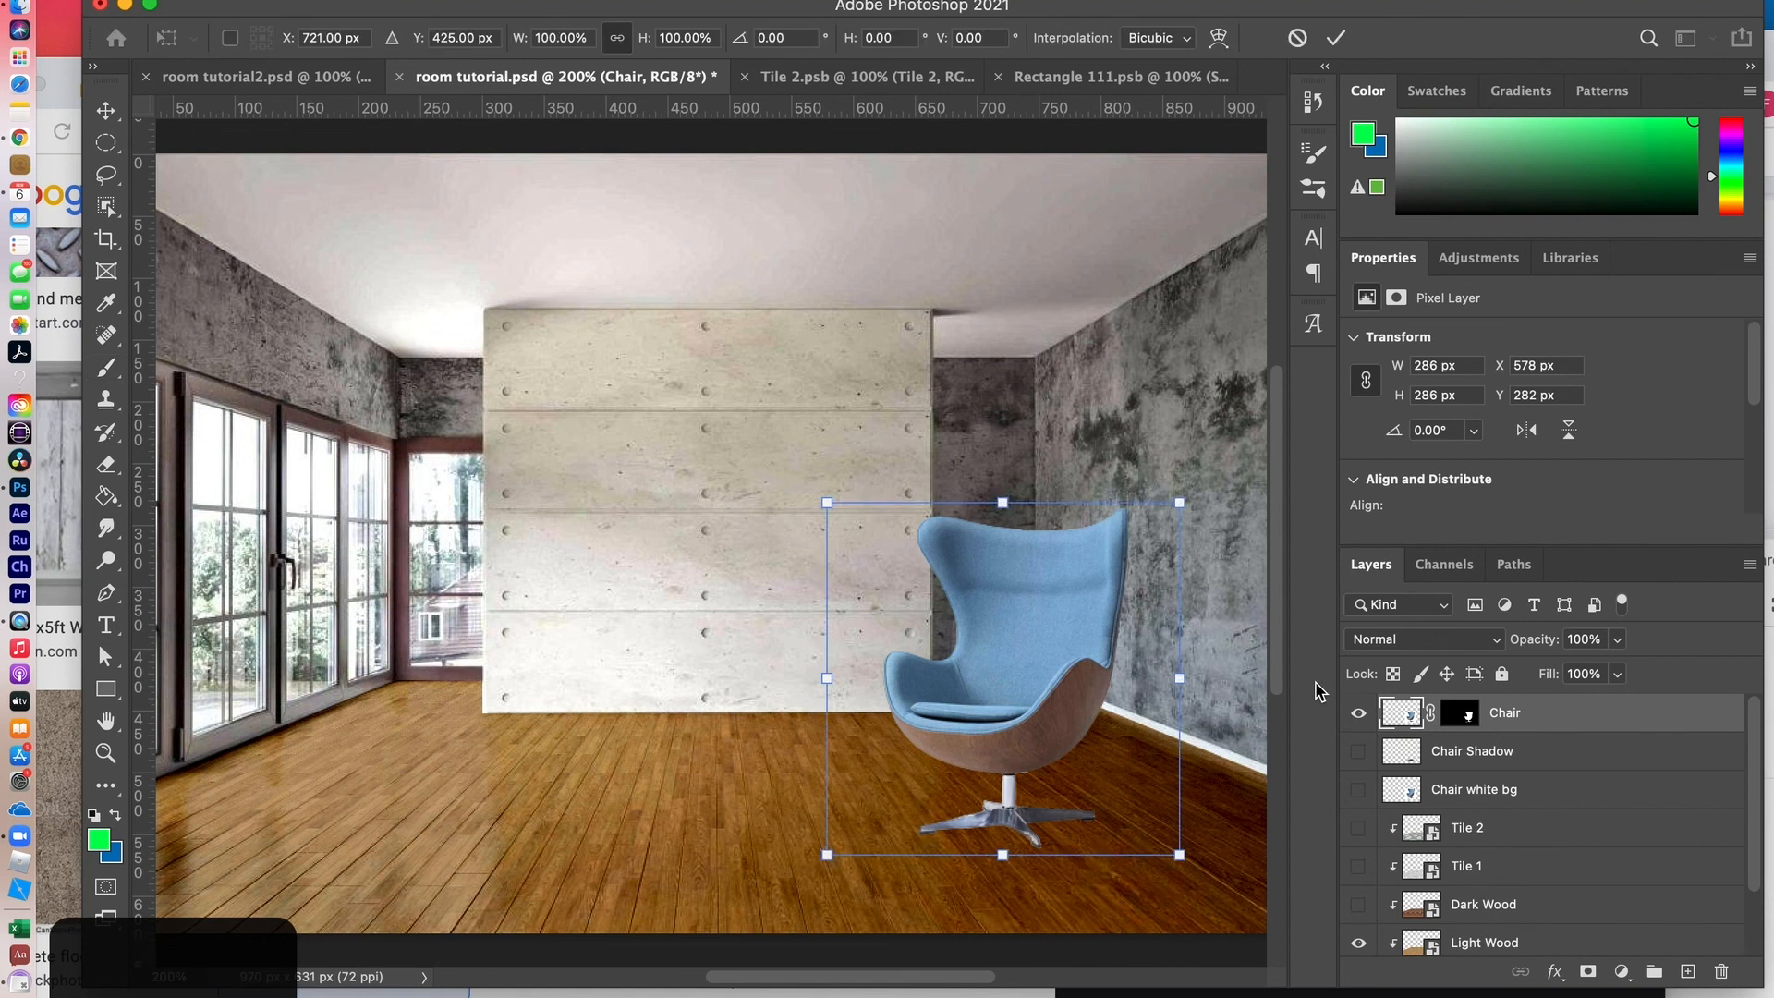
pyautogui.rightClick(1165, 753)
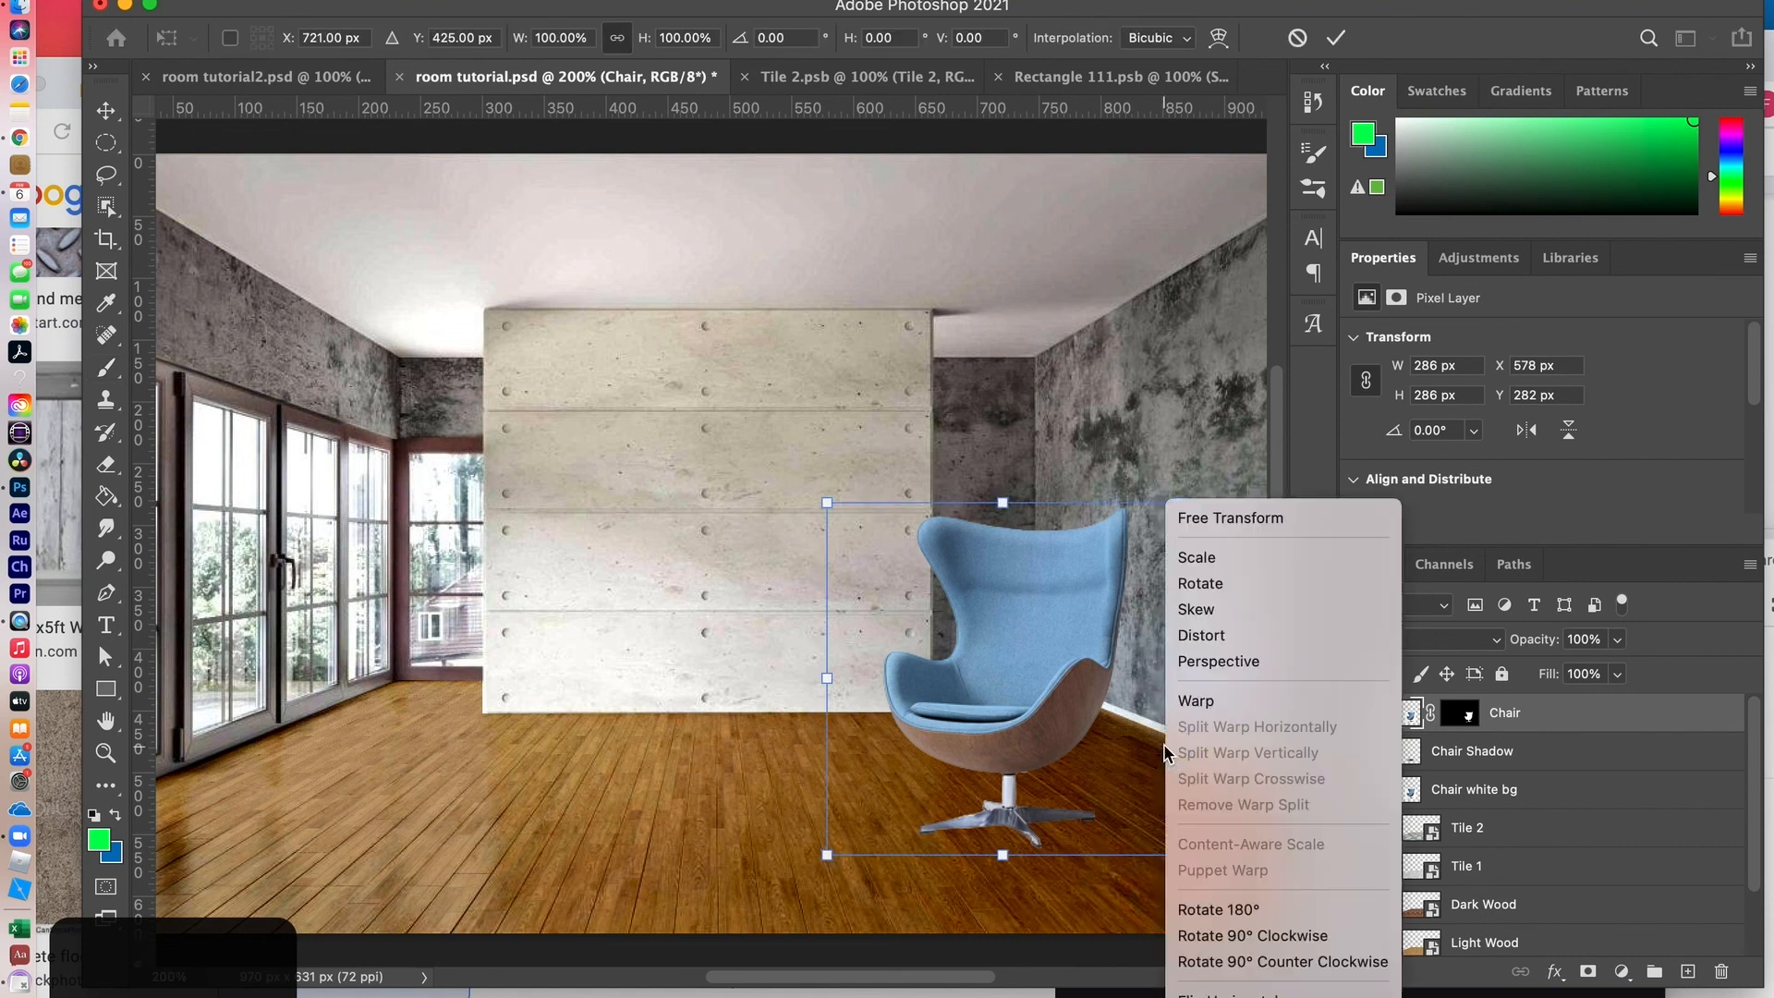
pyautogui.click(1195, 638)
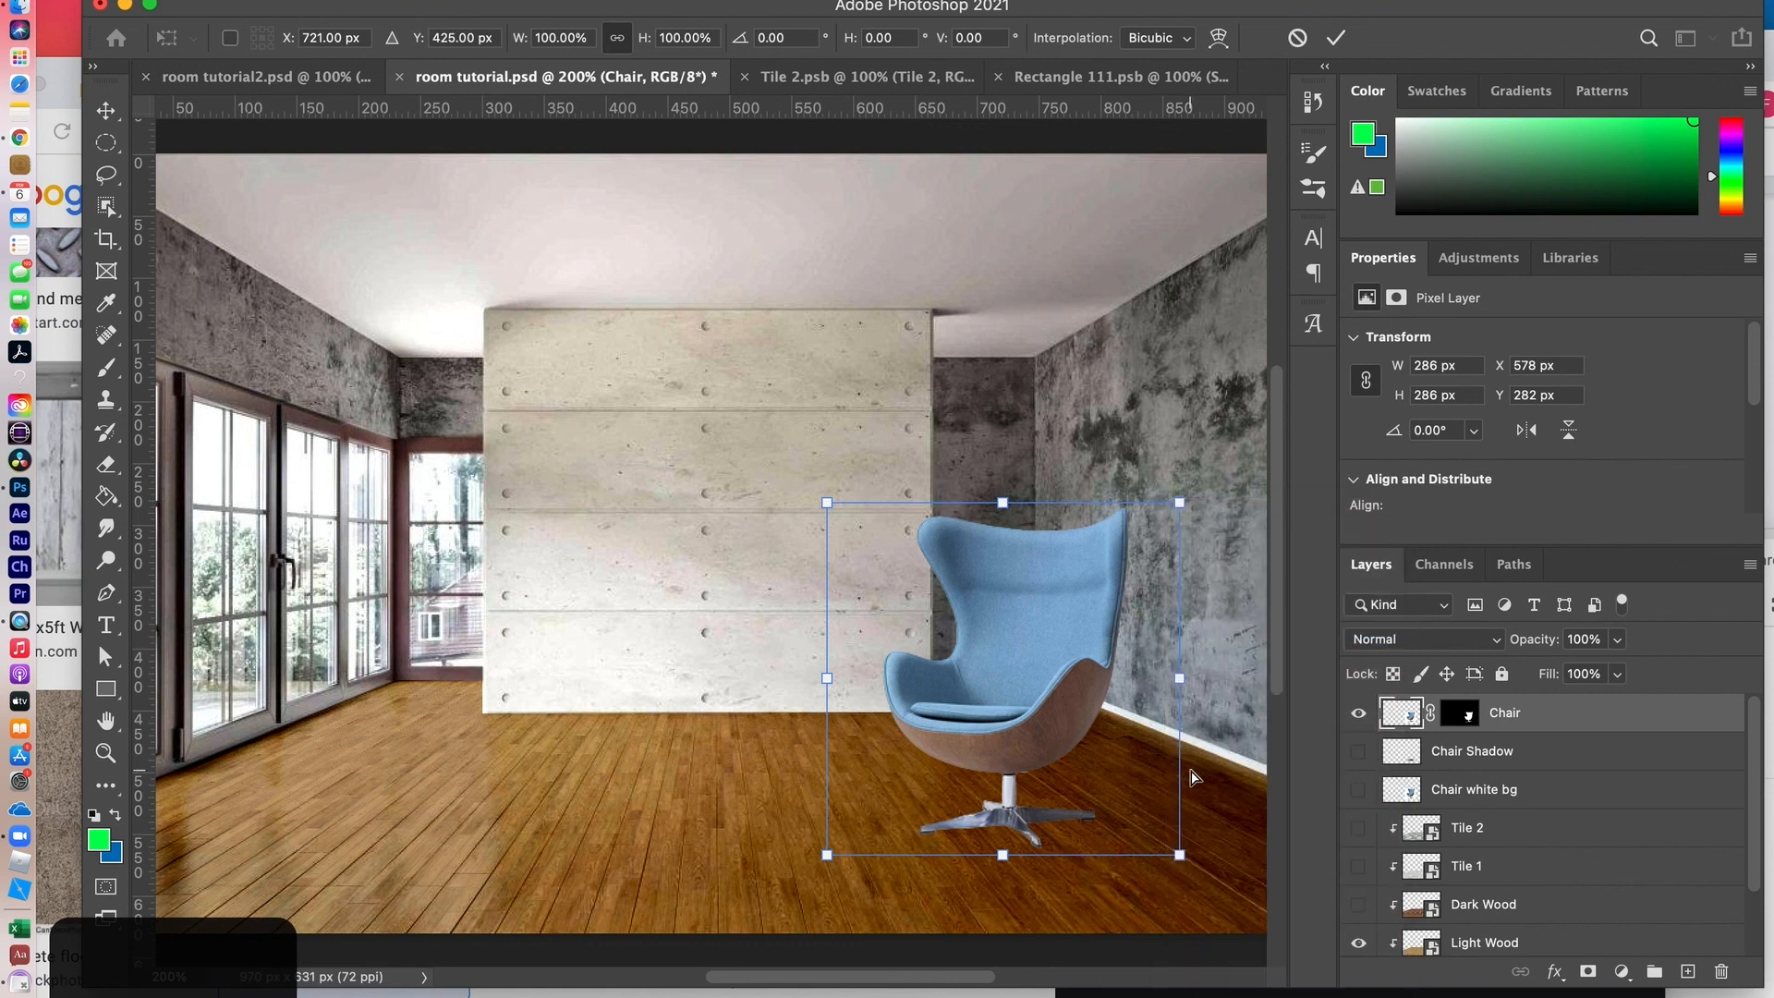
pyautogui.moveTo(1184, 857); pyautogui.dragTo(1181, 873)
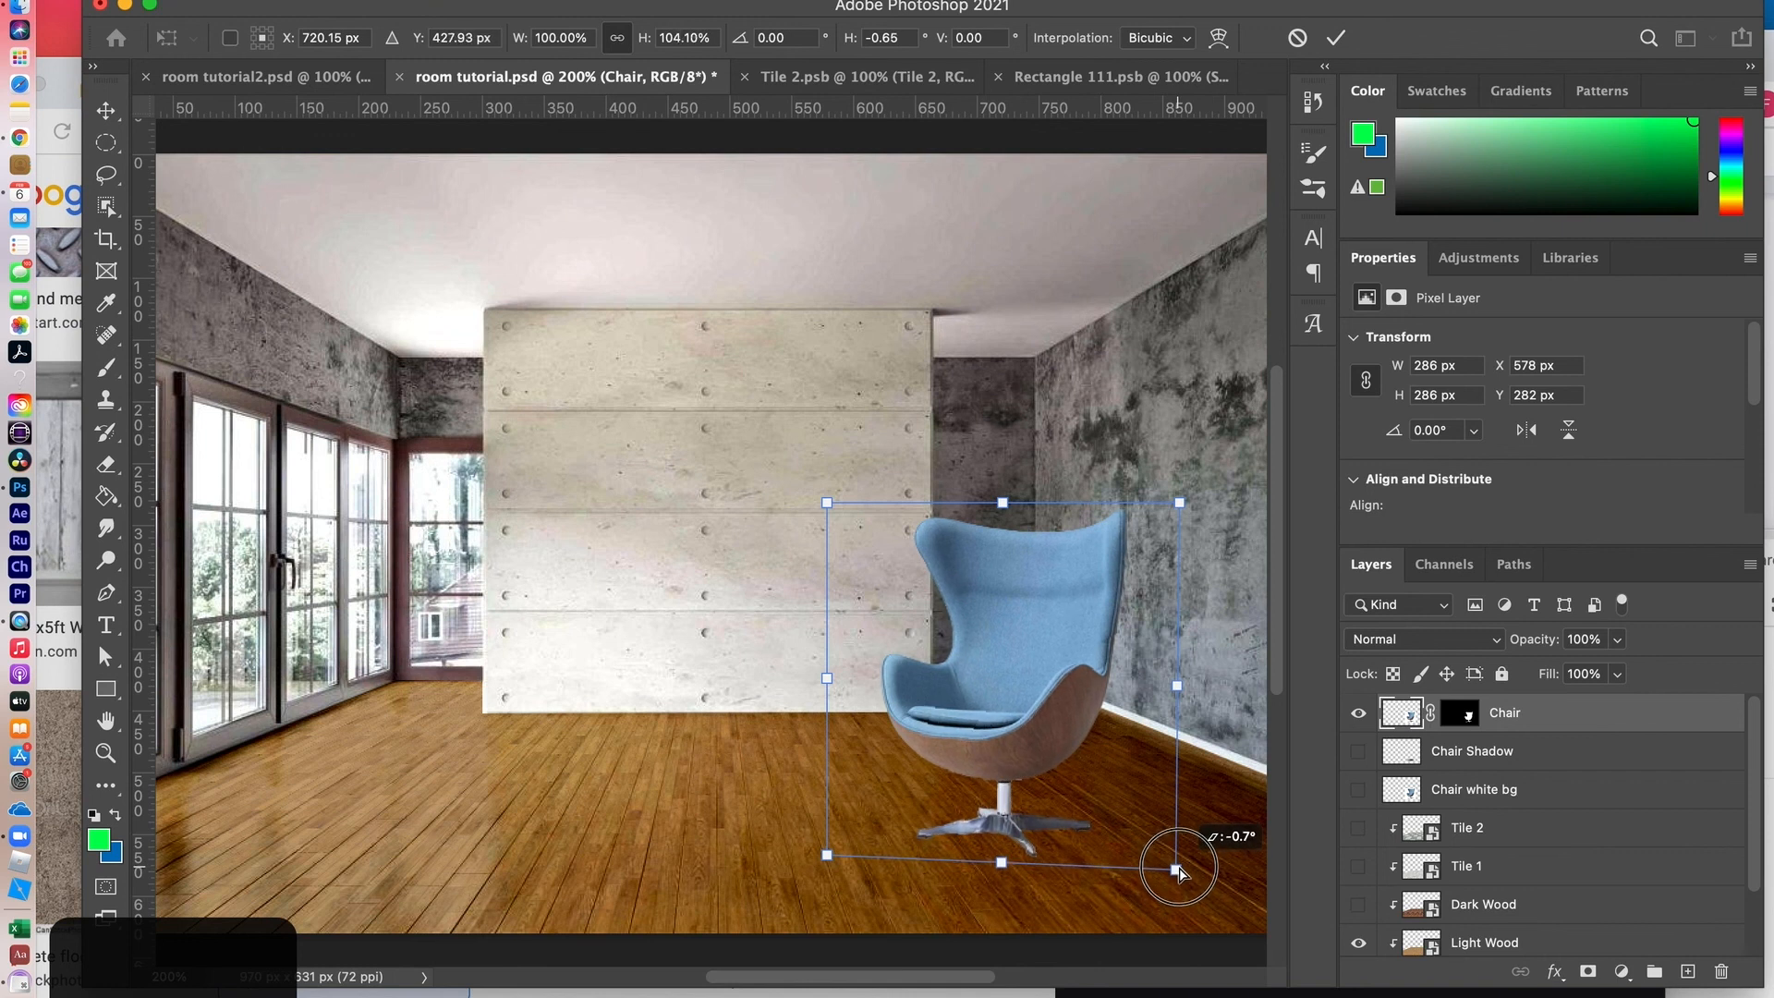
pyautogui.moveTo(1179, 871); pyautogui.dragTo(1179, 873)
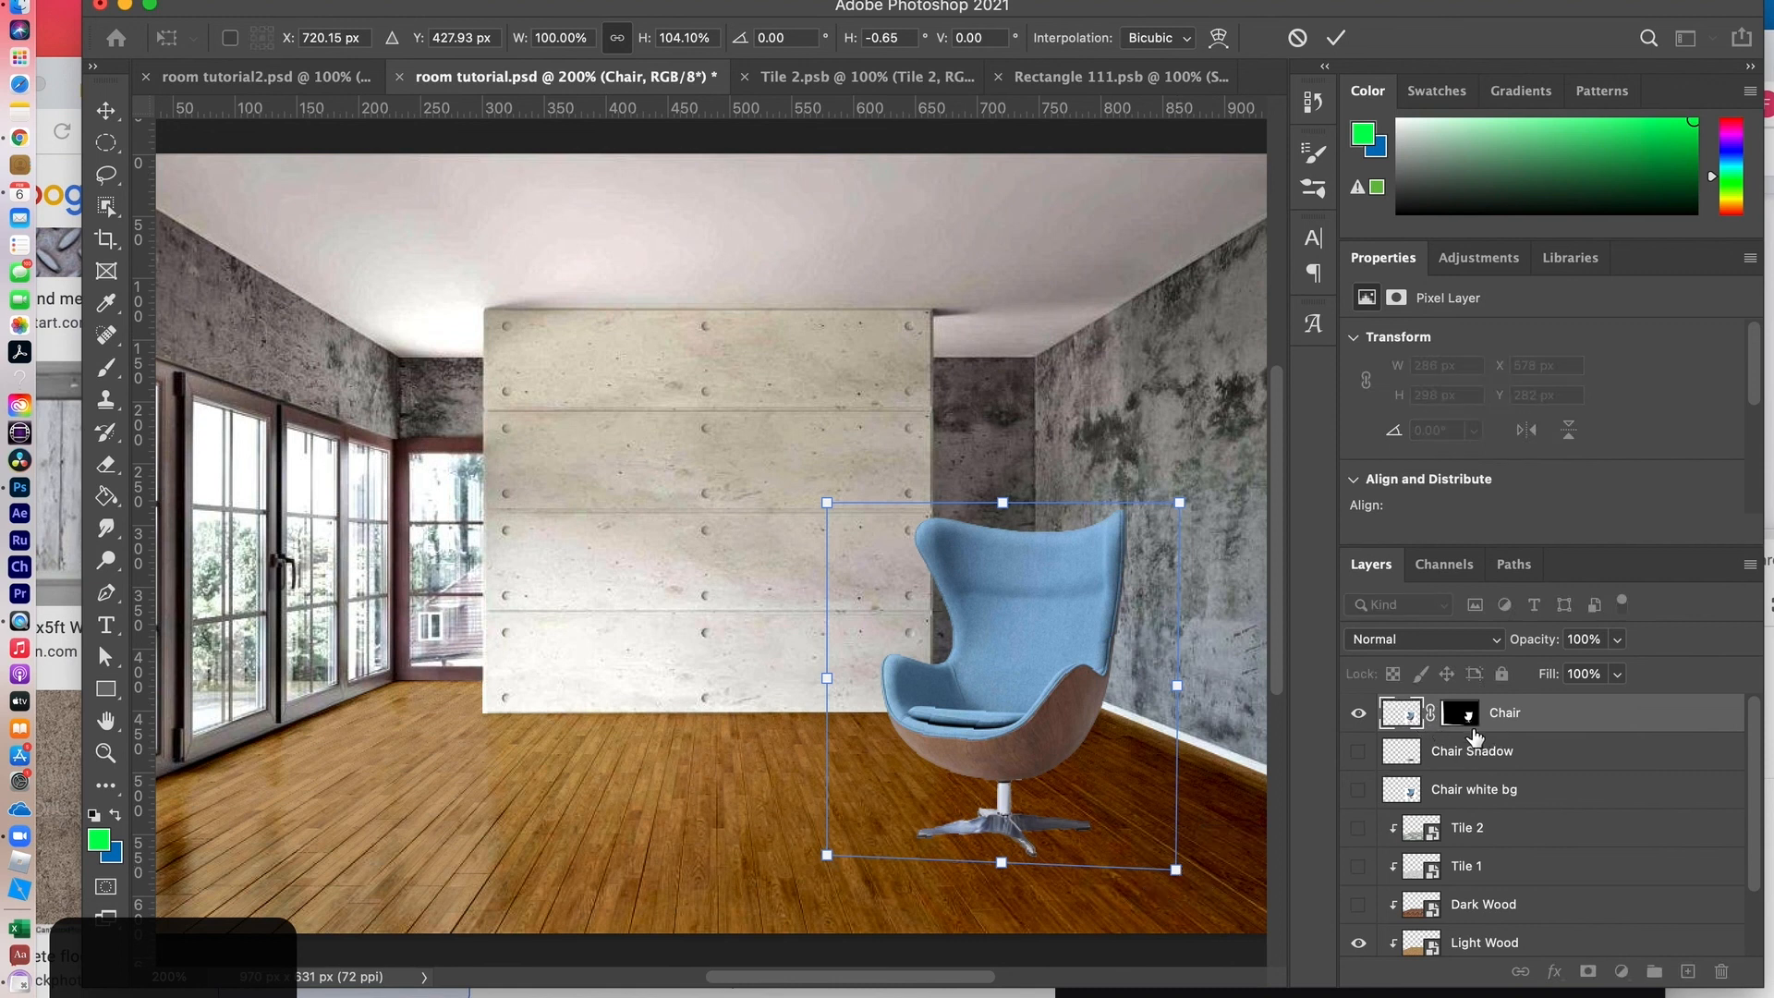
pyautogui.press('Return')
pyautogui.press('b')
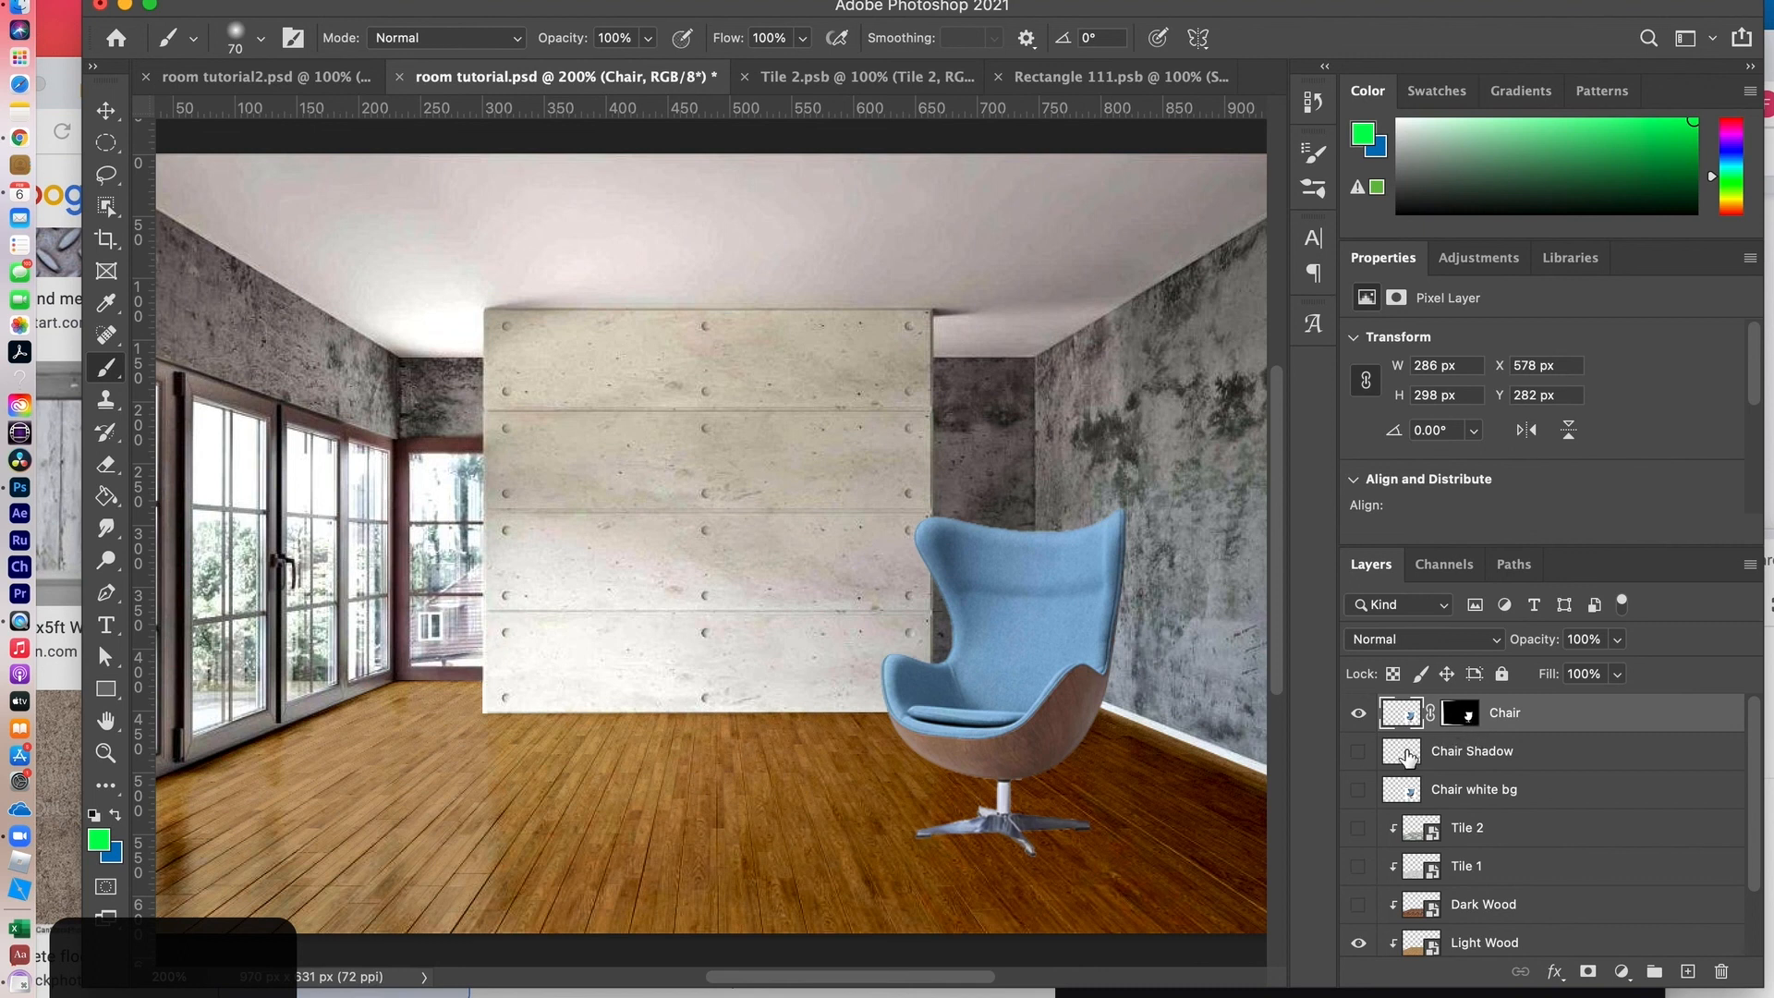
pyautogui.click(1357, 752)
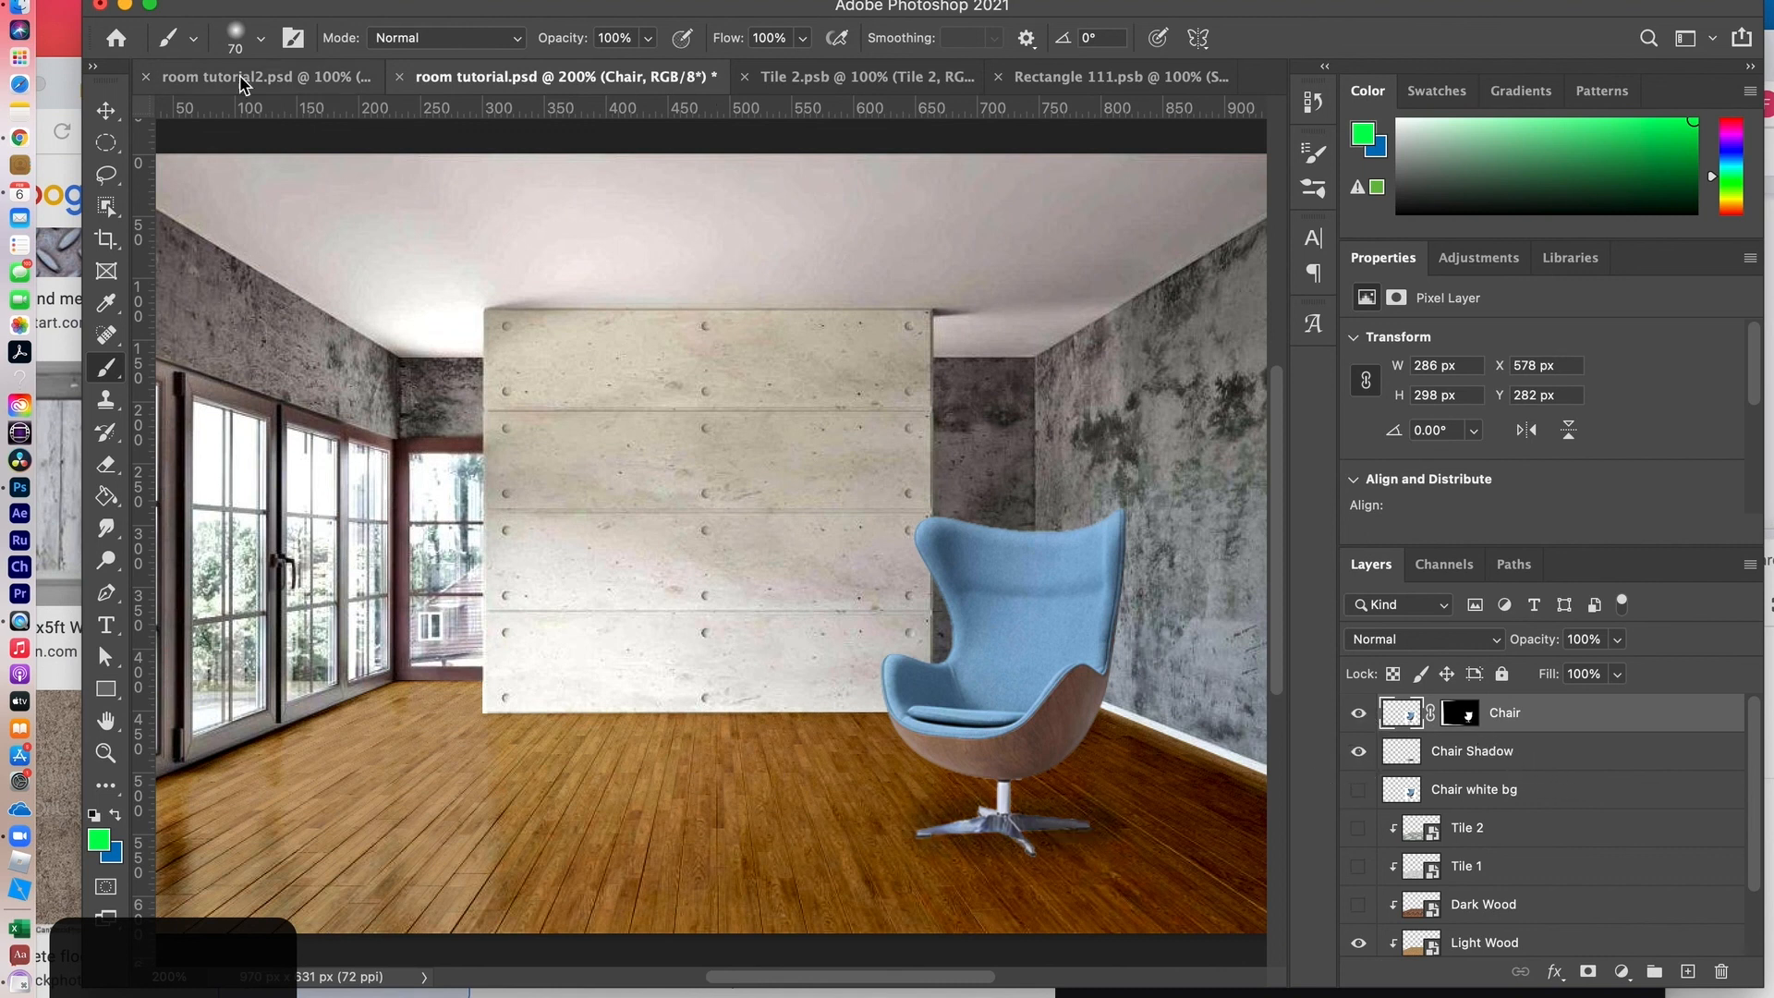
# Step: Add a new layer and draw a flat elliptical selection with 10 px feather on the floor, about 200 by 73 px
pyautogui.click(103, 145)
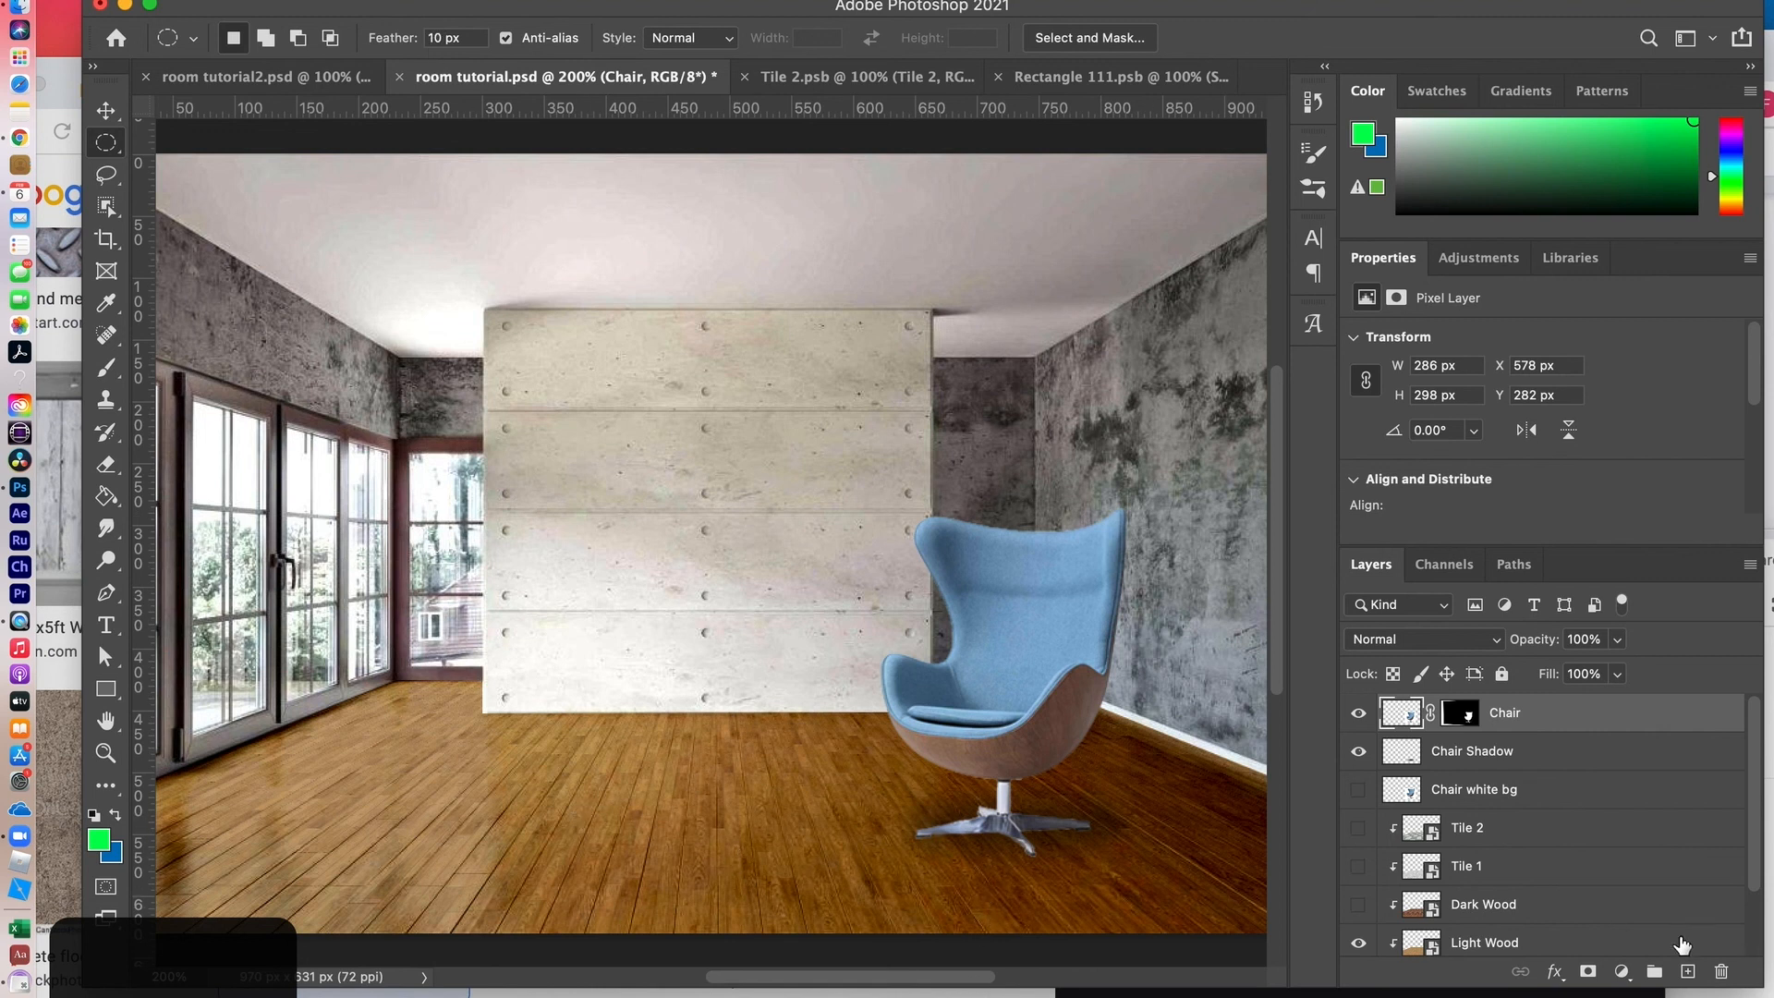
pyautogui.click(1687, 972)
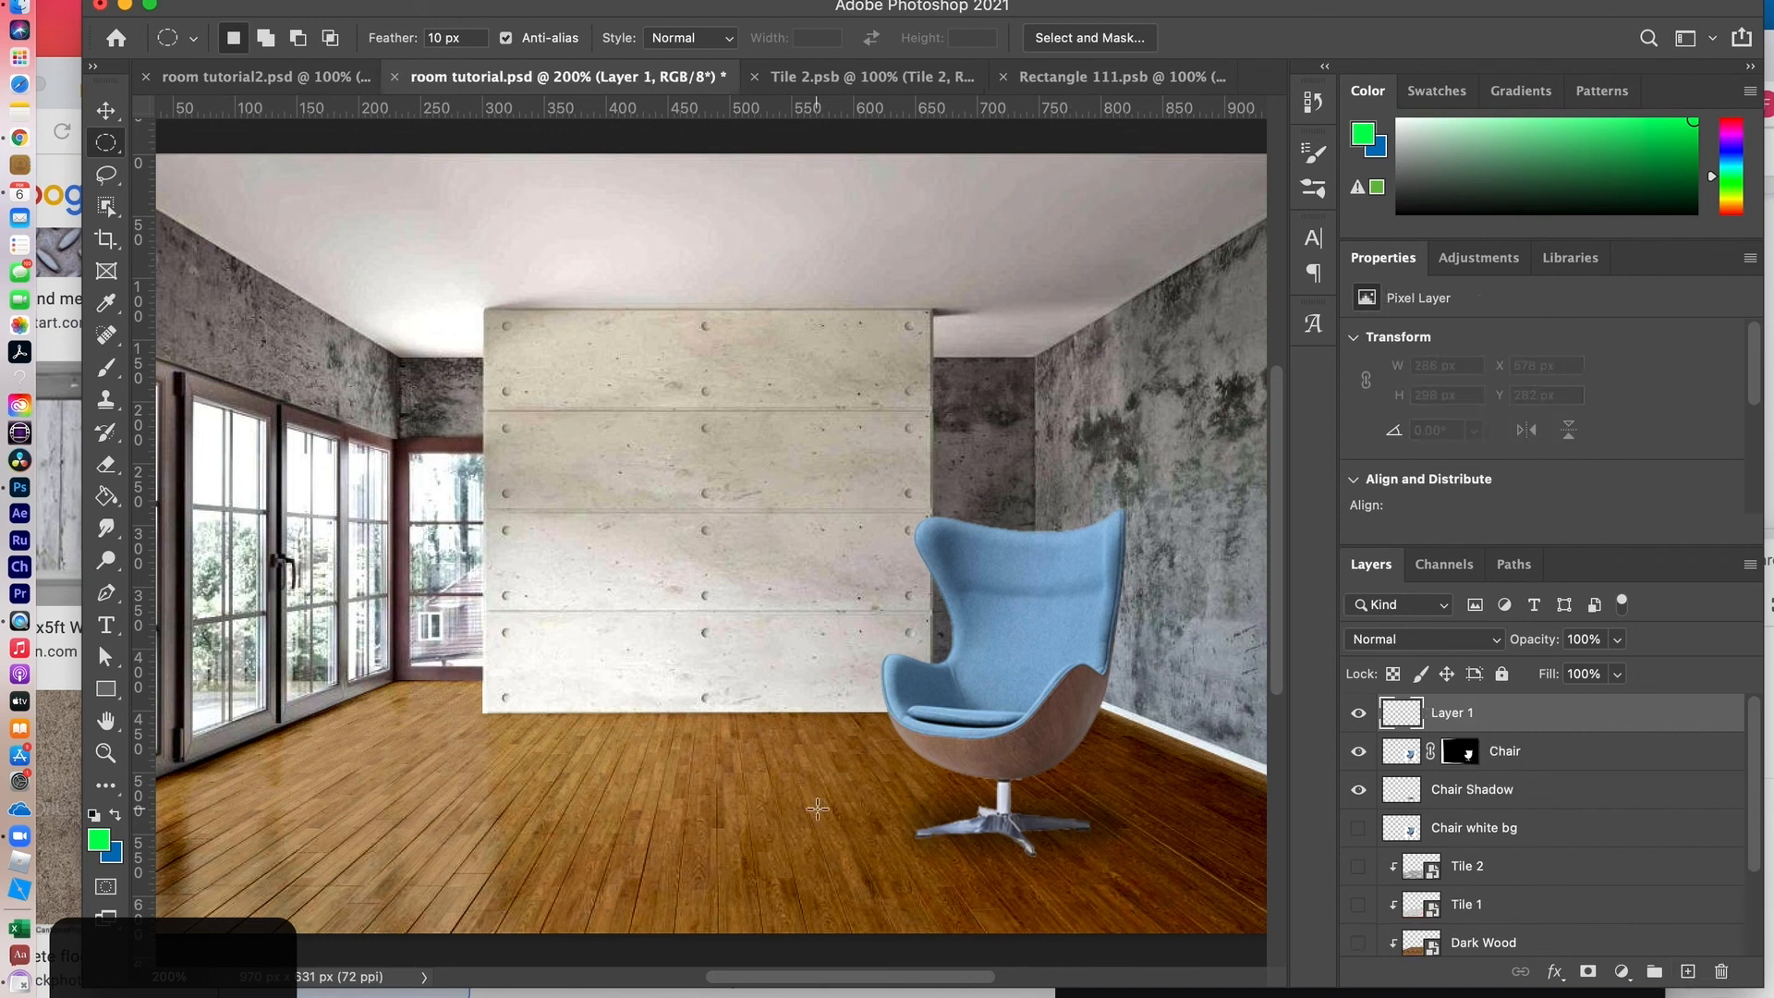
pyautogui.moveTo(592, 802); pyautogui.dragTo(773, 826)
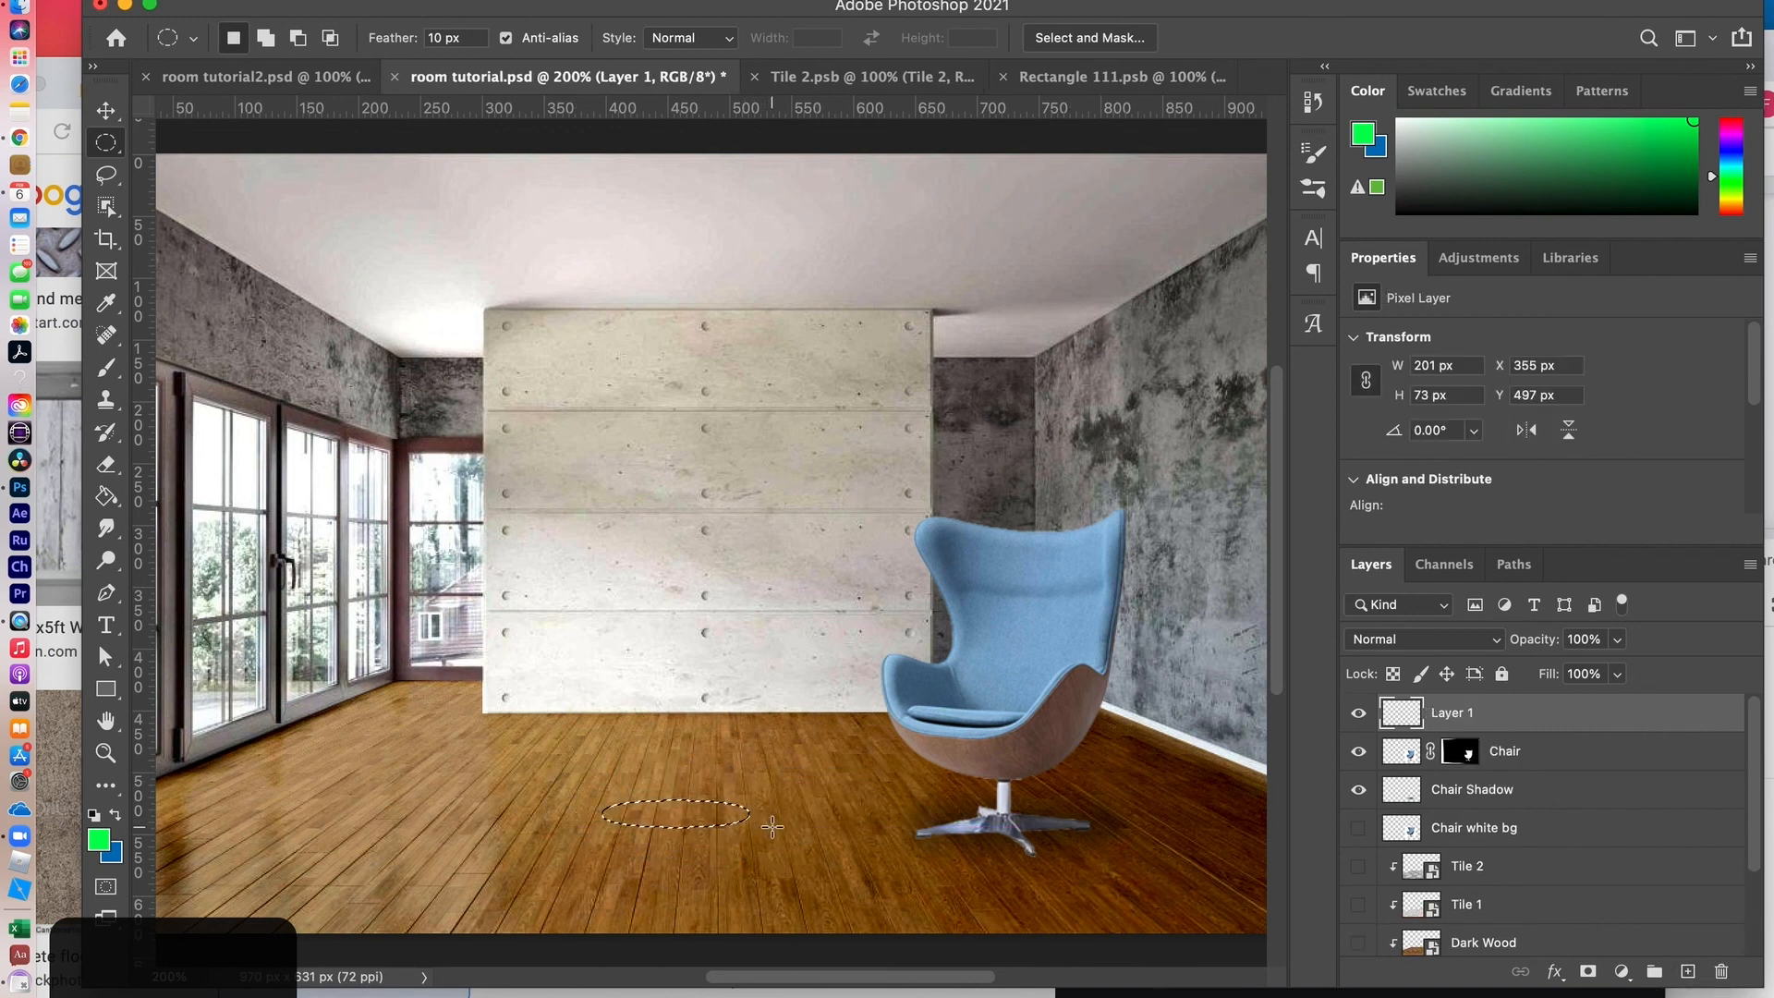
# Step: Reset the colors to default and fill the elliptical selection with the black foreground color at 100% opacity
pyautogui.click(94, 815)
pyautogui.click(229, 2)
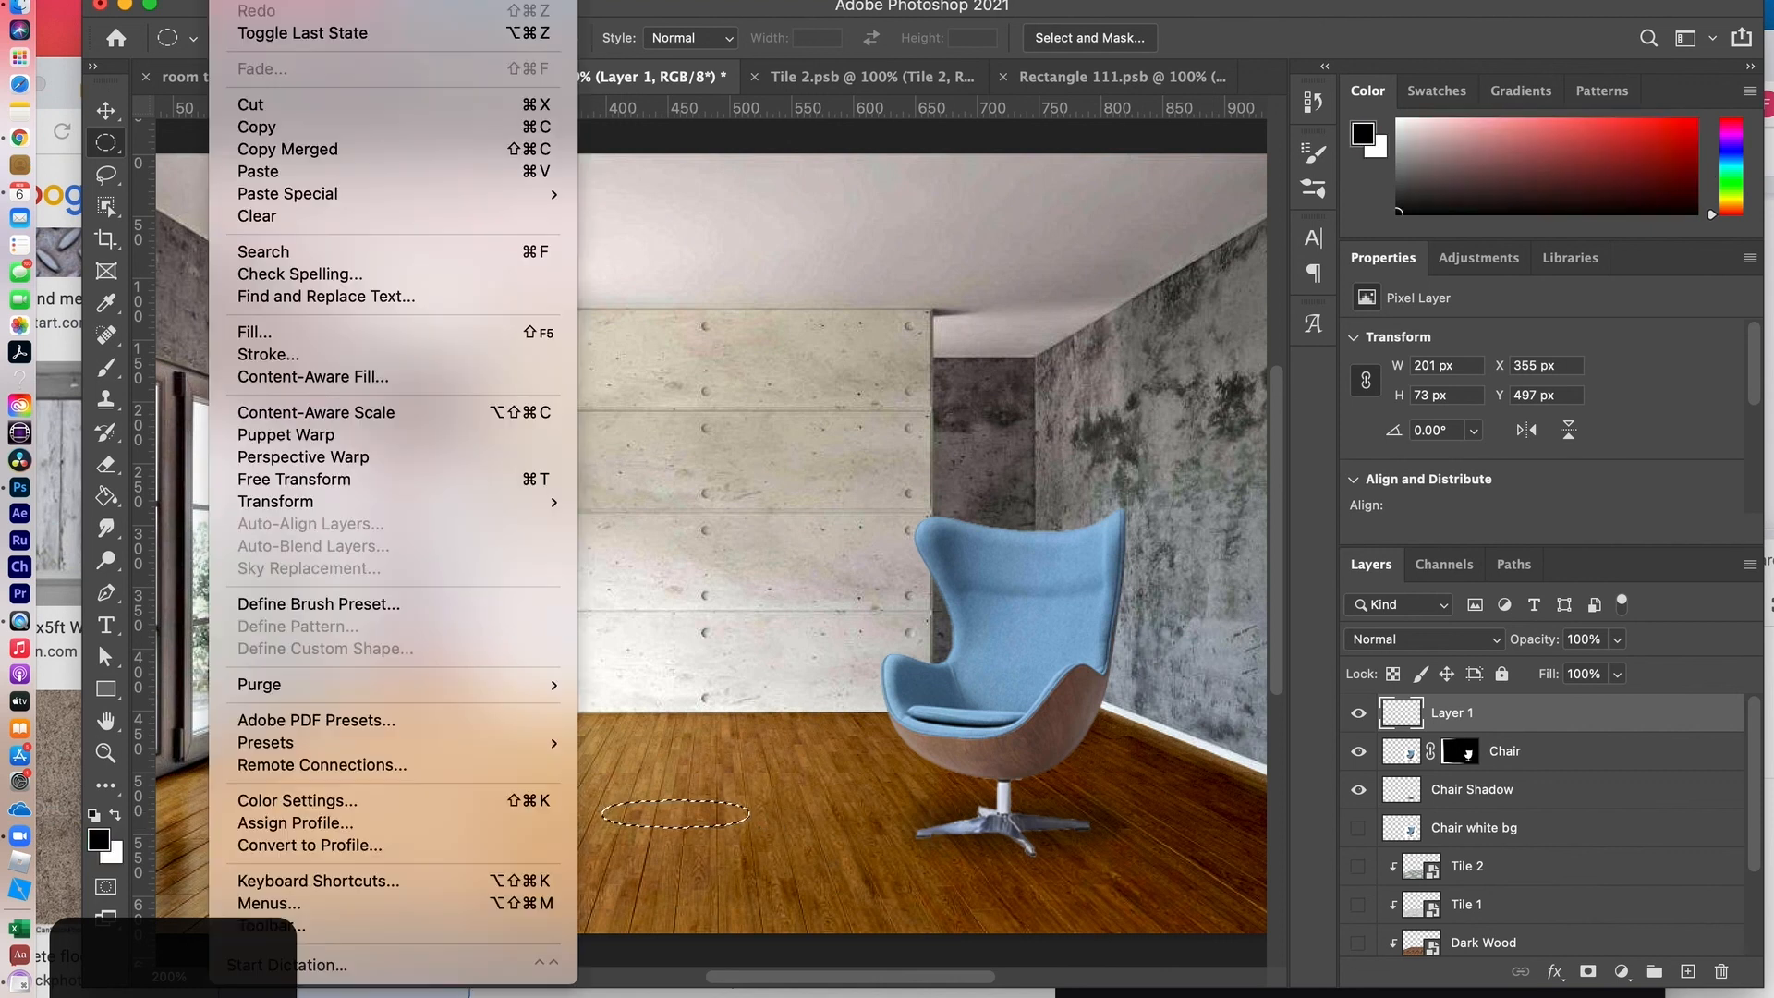
pyautogui.click(258, 334)
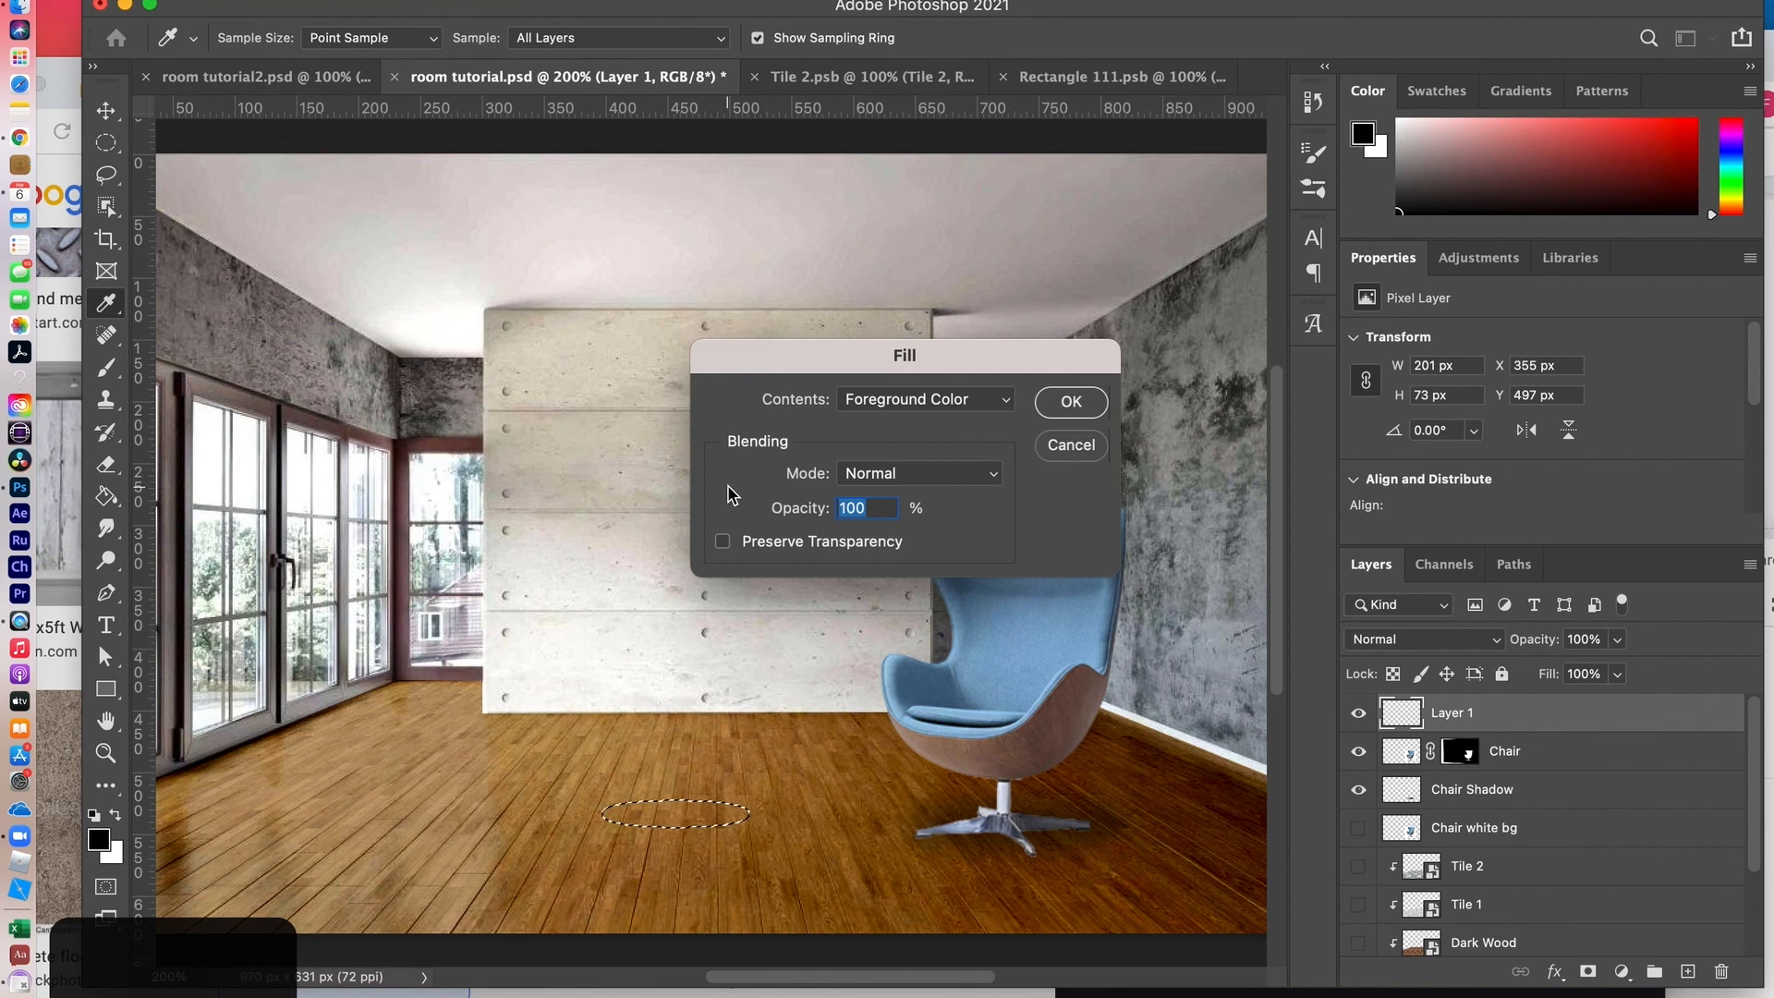
pyautogui.click(1060, 409)
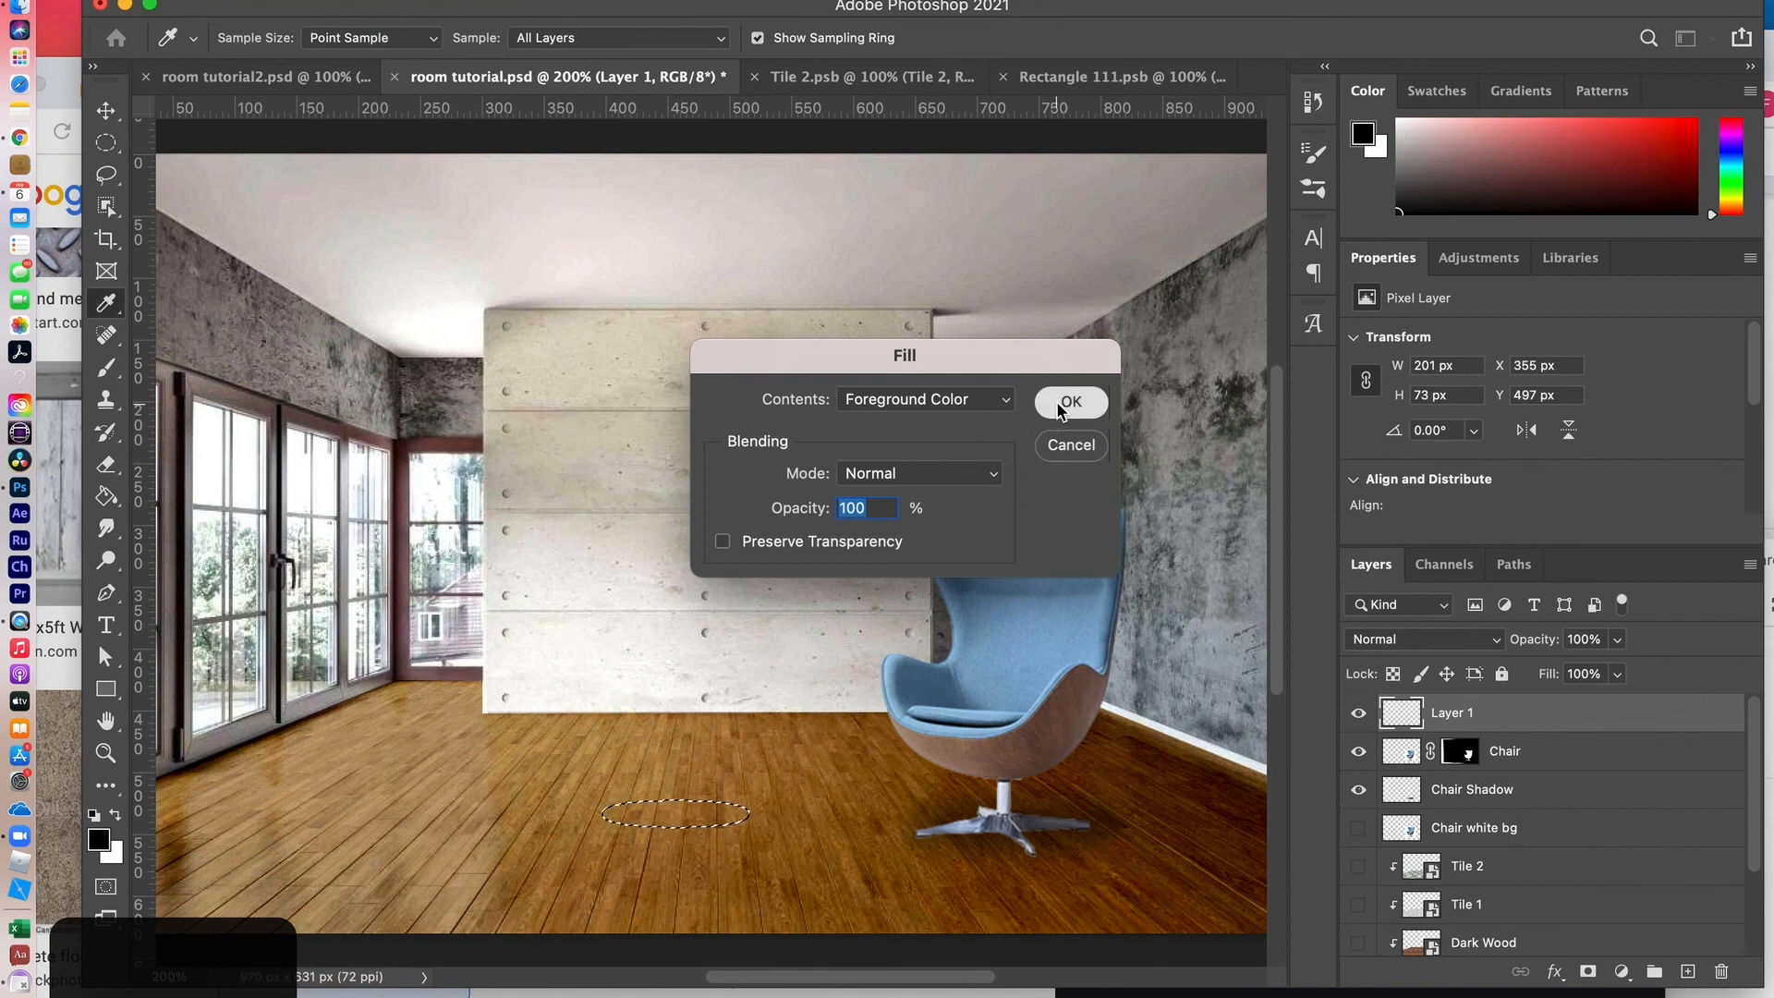
pyautogui.click(1059, 407)
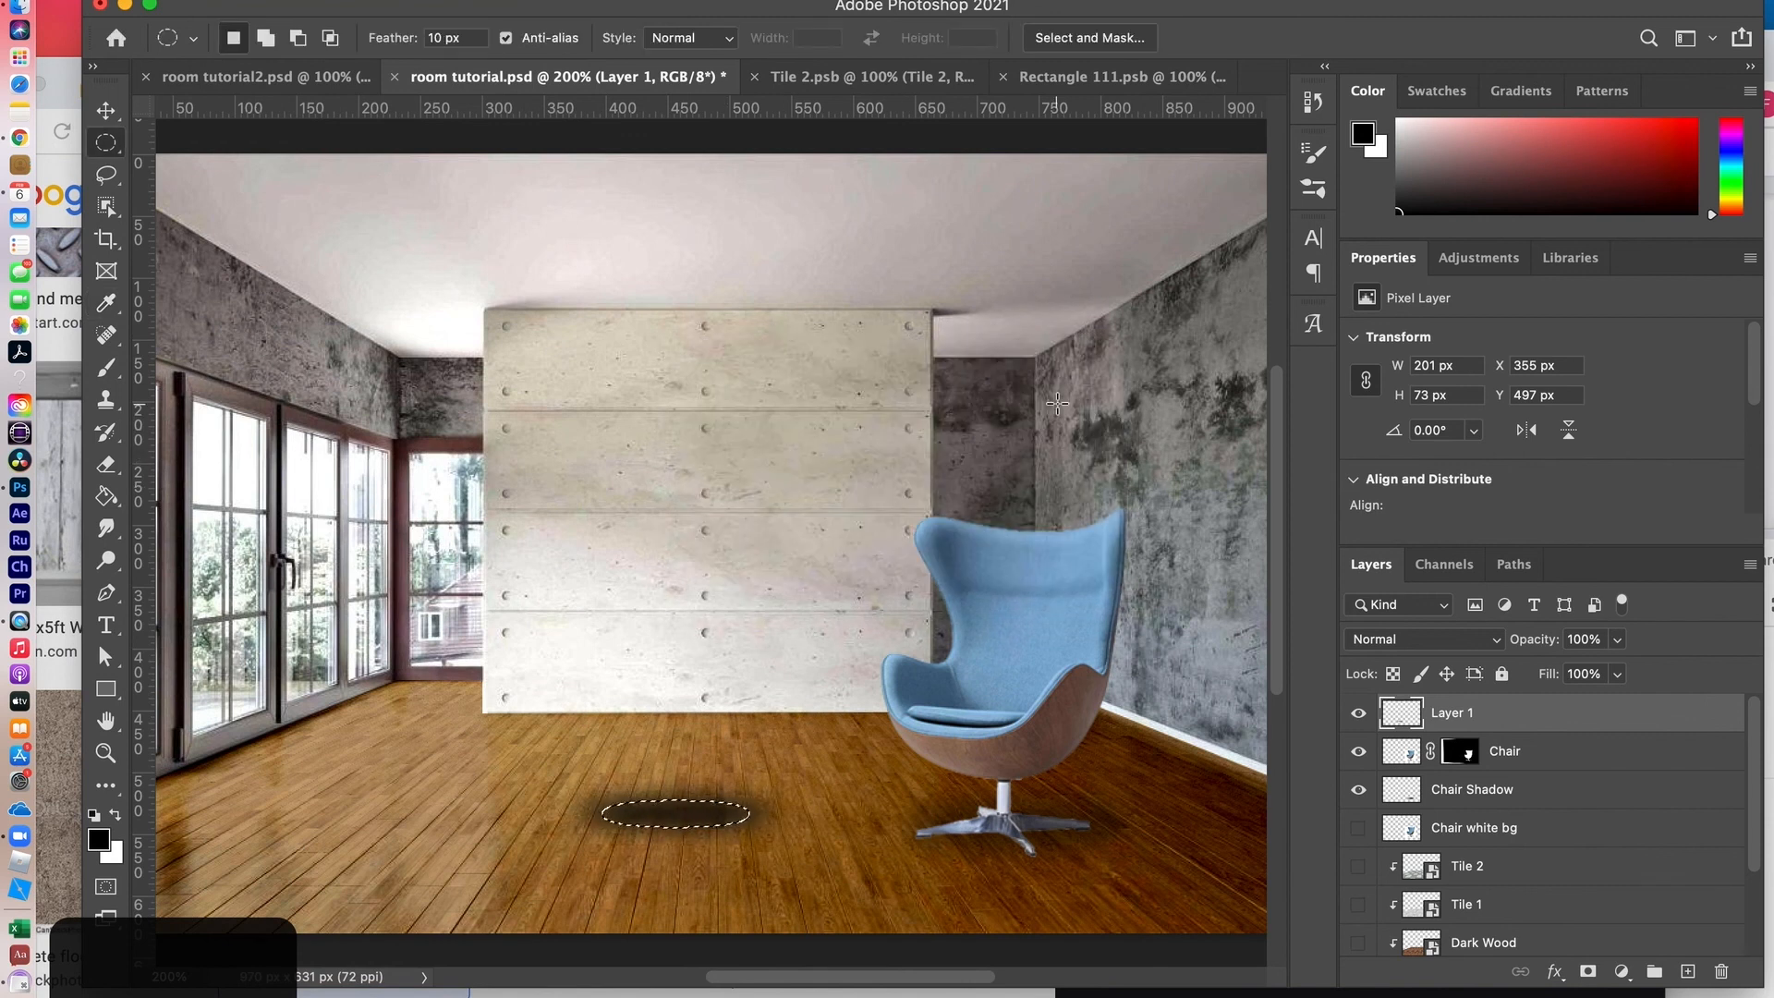
# Step: Lower the Layer 1 opacity to 52% and hide the Chair Shadow layer
pyautogui.click(1618, 647)
pyautogui.moveTo(1618, 667); pyautogui.dragTo(1561, 670)
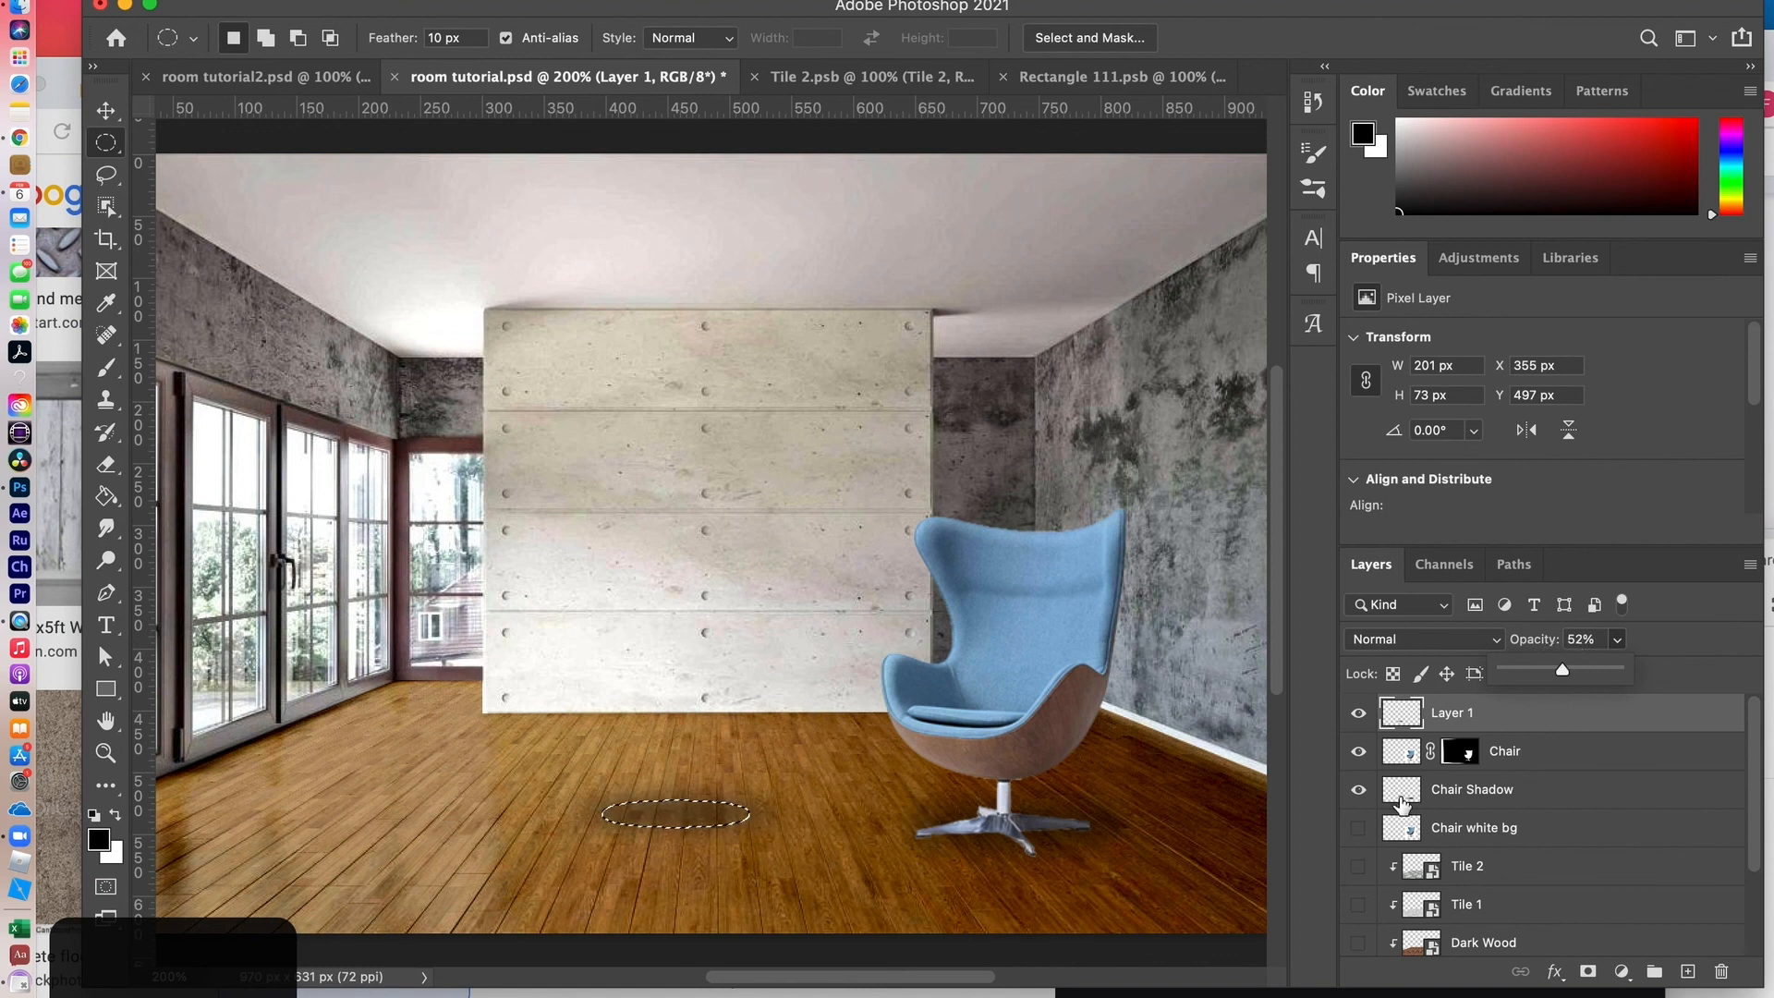
pyautogui.click(1358, 789)
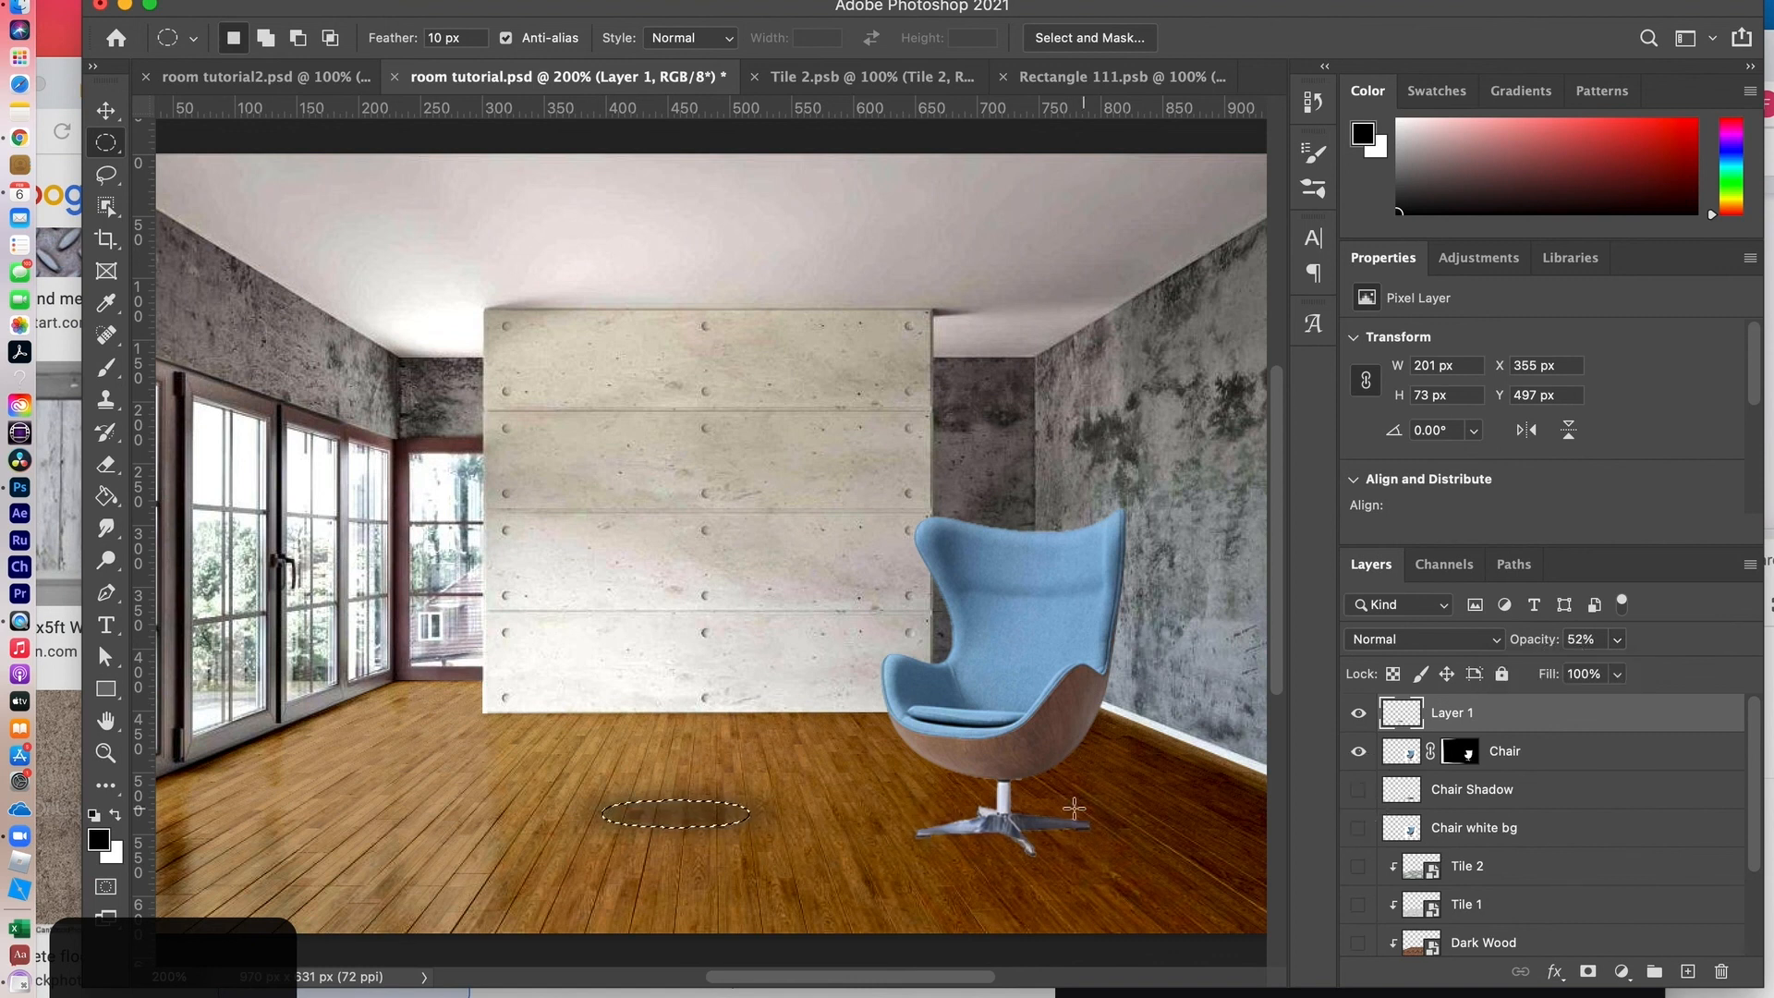
# Step: Place Layer 1 below the Chair layer, and deselect and move the dark ellipse under the chair's base
pyautogui.moveTo(1529, 726); pyautogui.dragTo(1534, 783)
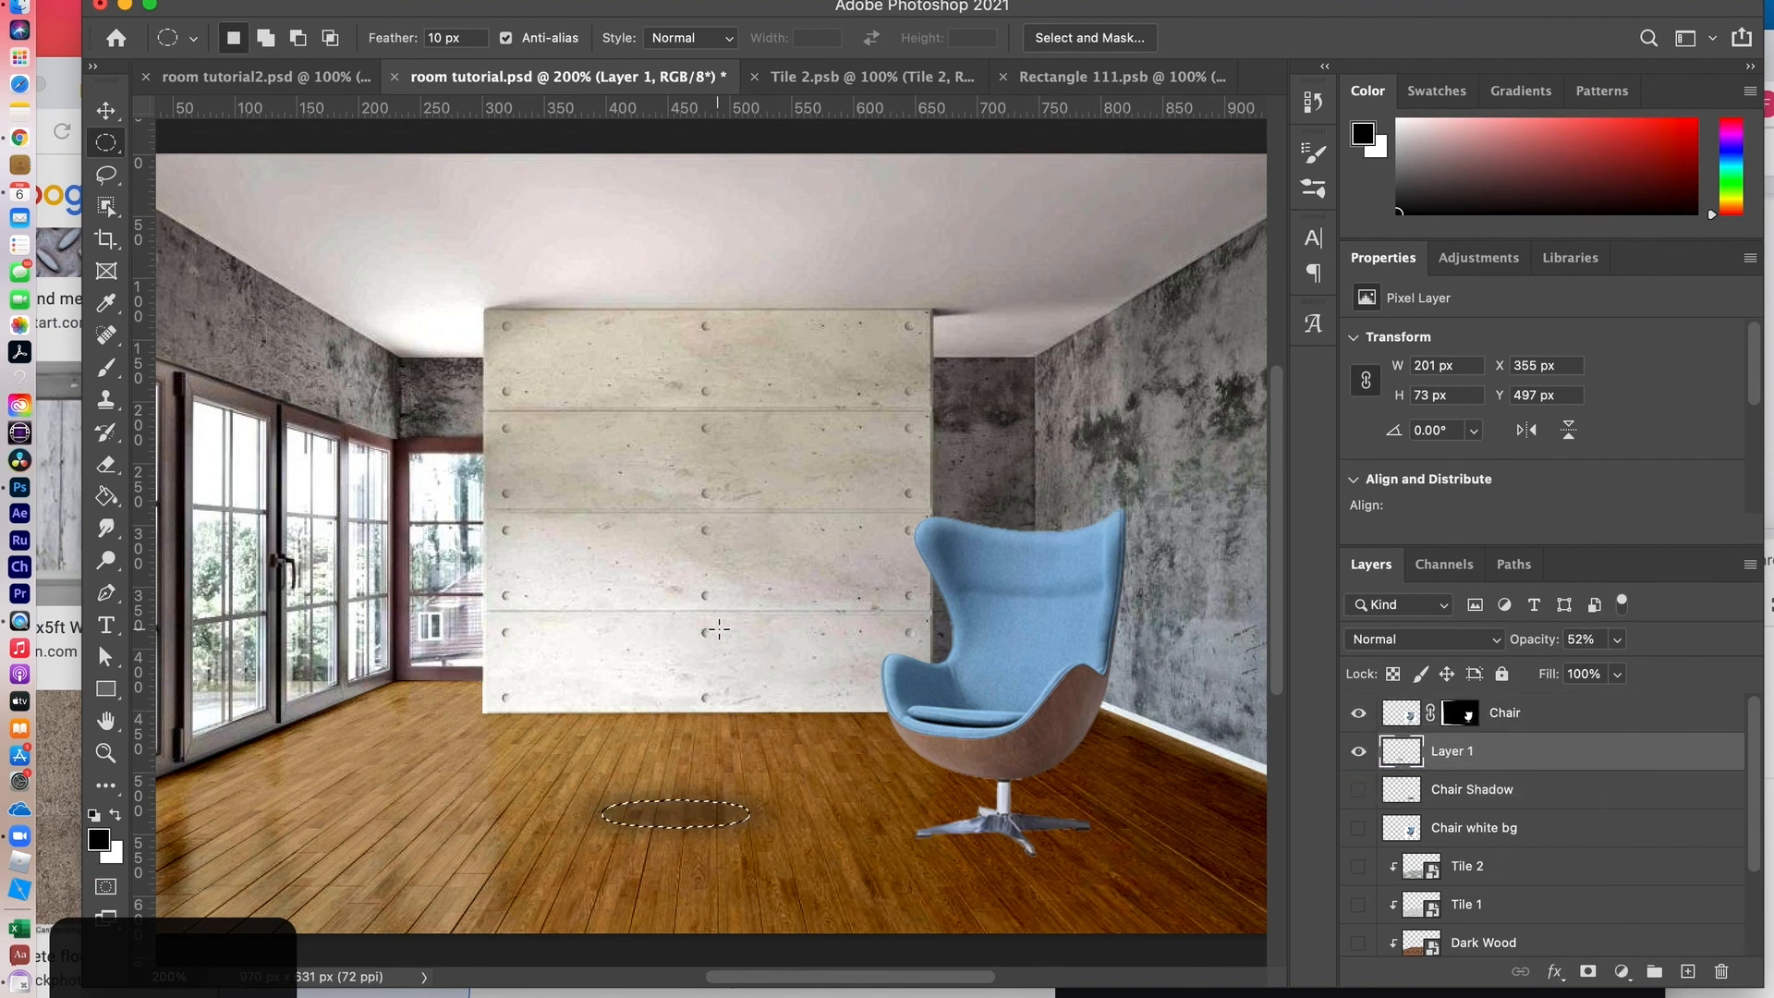
pyautogui.press('super+d')
pyautogui.press('v')
pyautogui.moveTo(690, 816); pyautogui.dragTo(994, 839)
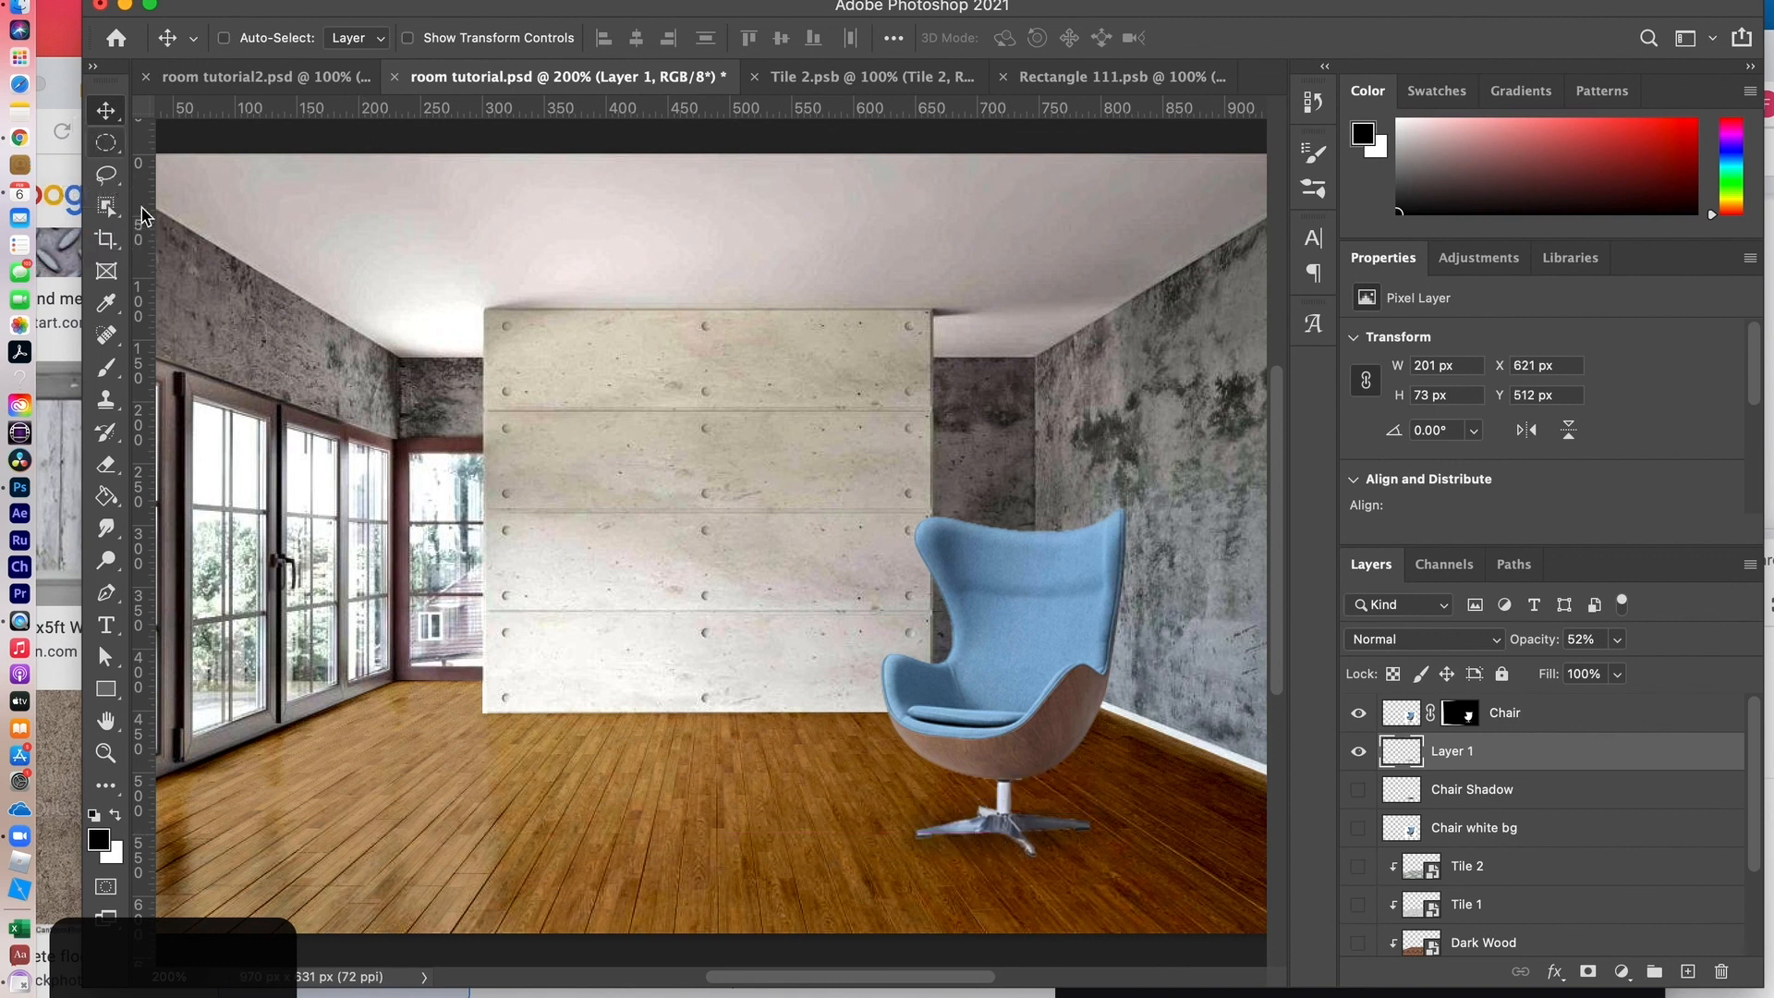